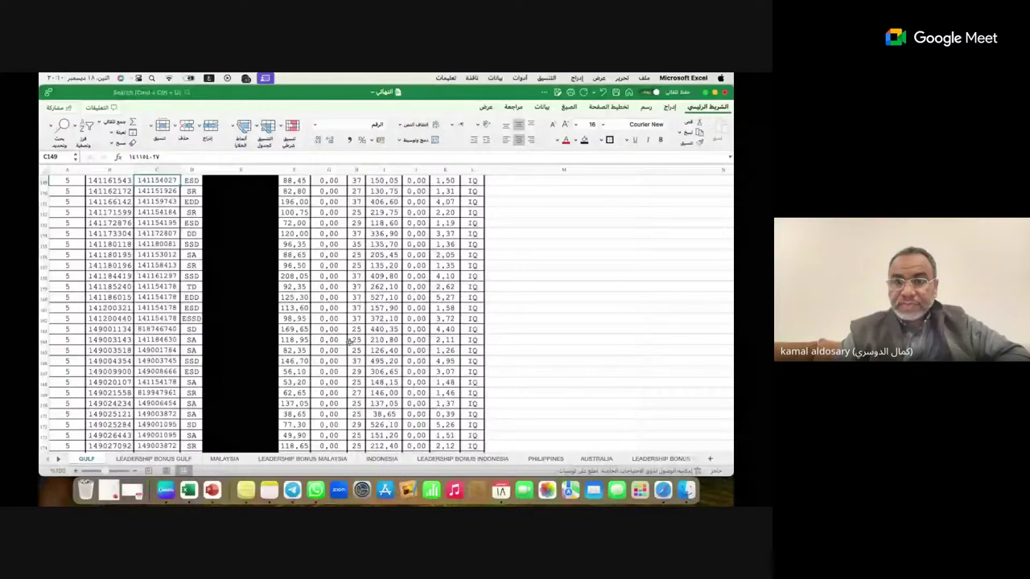
Browse the GULF bonus list upward to the start of the statement, ending at cell M1
scroll(564, 376, up, 5)
click(564, 180)
key(Up)
key(Up)
key(Up)
key(Up)
key(Up)
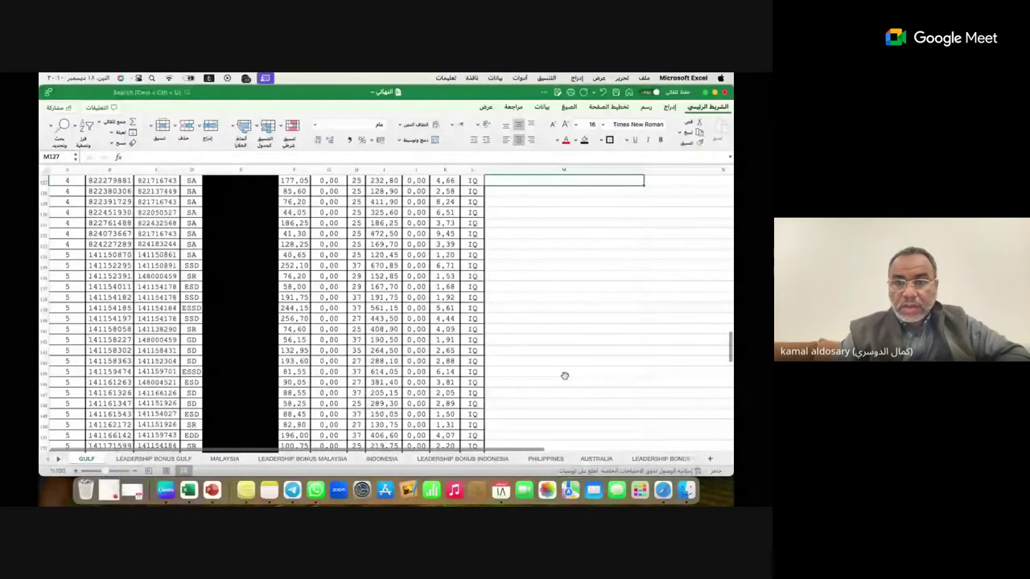
key(Up)
key(Up)
key(Up)
key(Up)
key(Up)
key(Up)
key(Up)
key(Up)
key(Up)
key(Up)
key(Up)
key(Up)
key(Up)
key(Up)
key(Up)
key(Up)
key(Up)
key(Up)
key(Up)
key(Up)
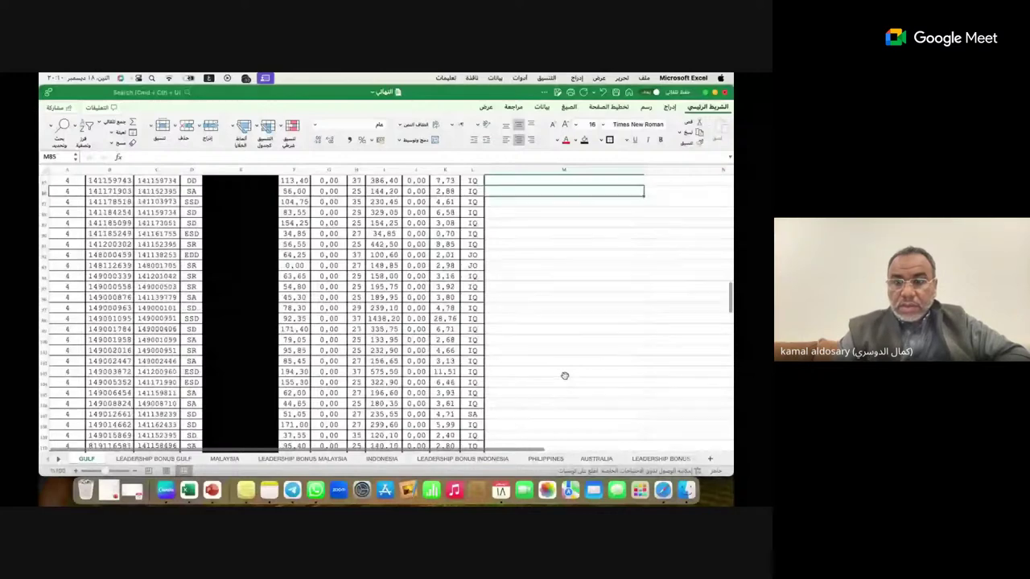
key(Up)
key(Up)
key(Up)
key(Up)
key(Up)
key(Up)
key(Up)
key(Up)
key(Up)
key(Up)
key(Up)
key(Up)
key(Up)
key(Up)
key(Up)
key(Up)
key(Up)
key(Up)
key(Up)
key(Up)
key(Up)
key(Up)
key(Up)
key(Up)
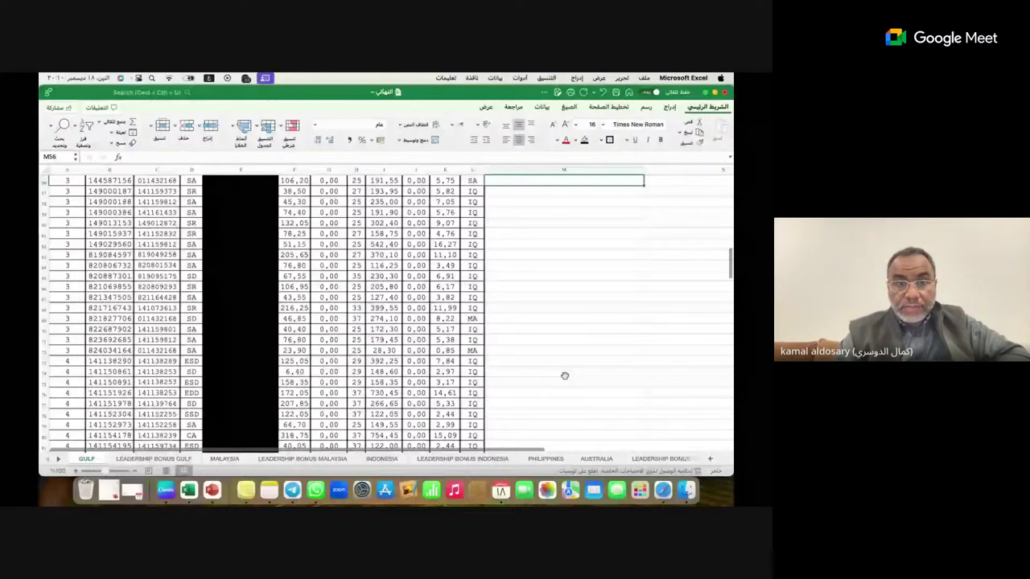
key(ctrl+Up)
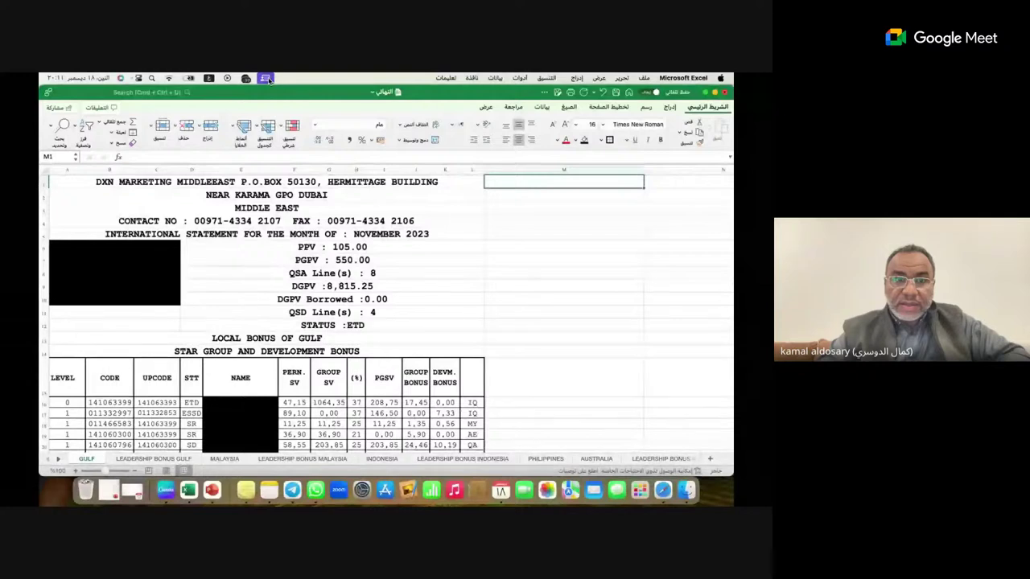
click(265, 78)
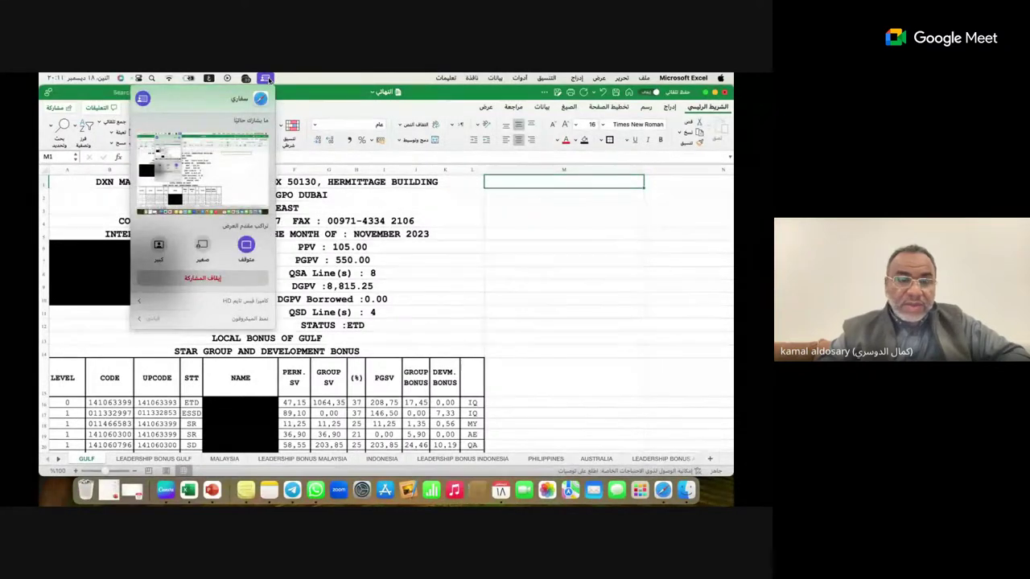
click(266, 78)
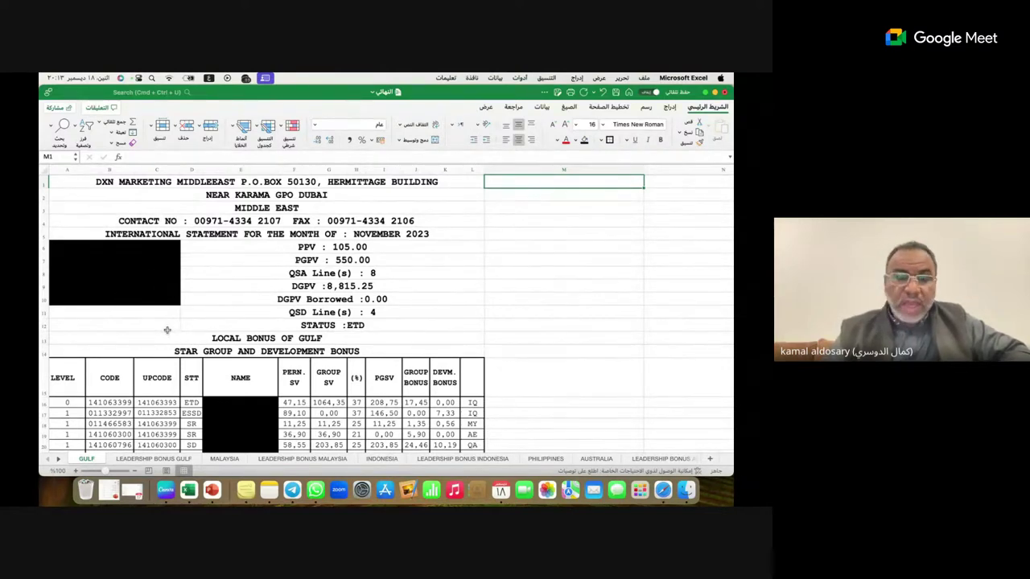
Select the summary block from PPV to STATUS, and highlight the text of the PPV line in D6
drag(289, 245, 285, 324)
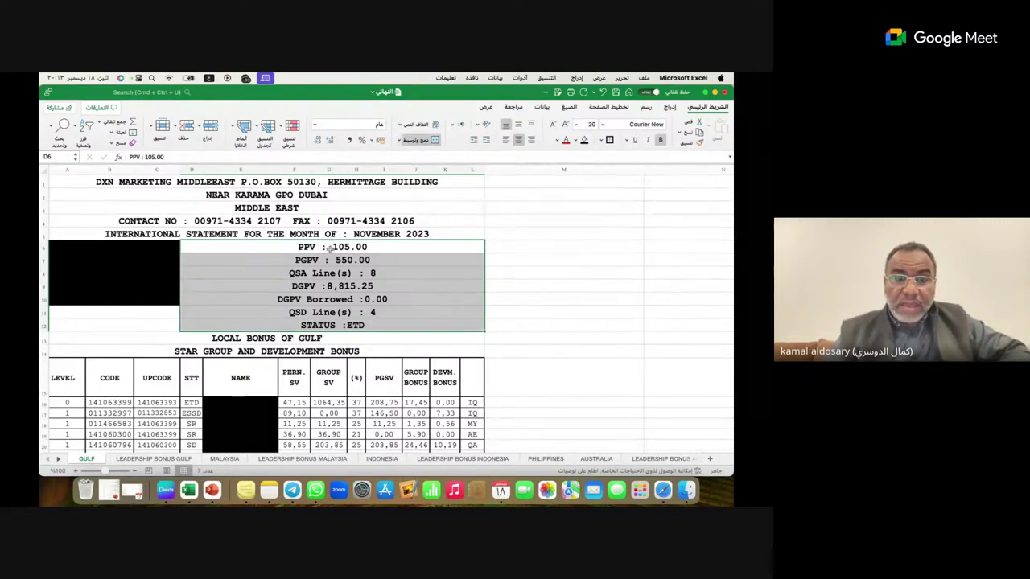
click(326, 247)
double_click(326, 247)
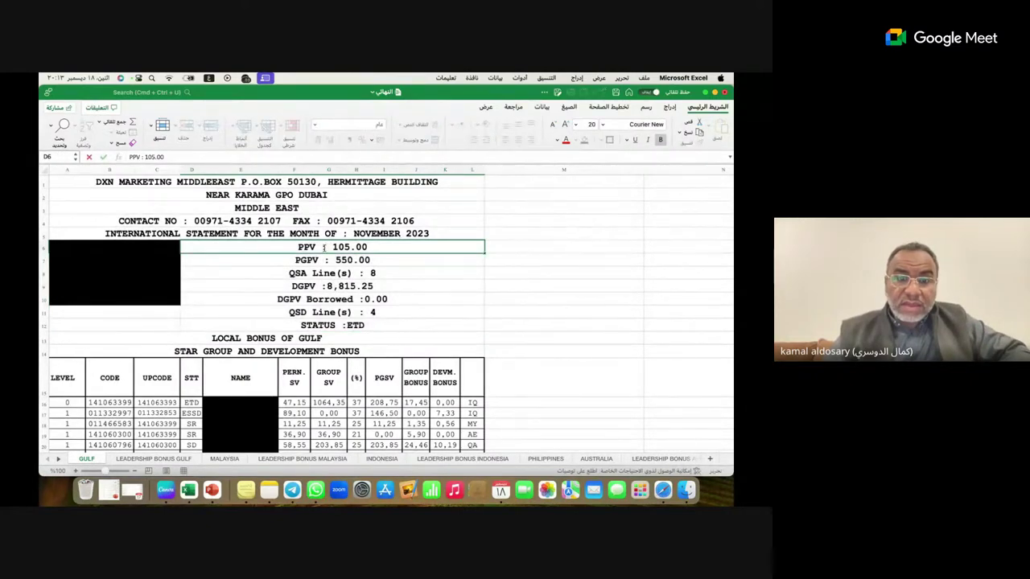
drag(300, 246, 376, 250)
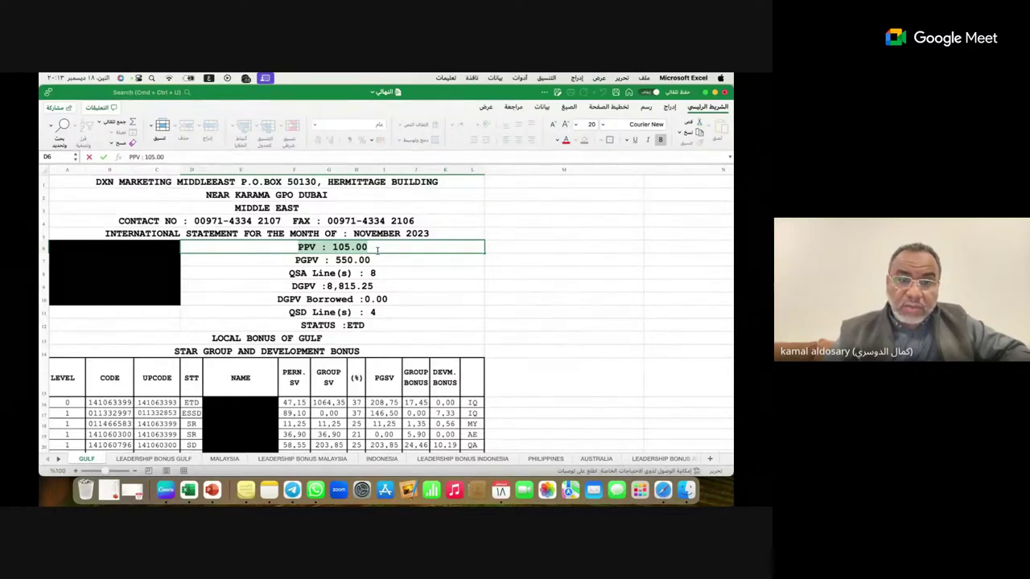
Highlight the full text of the PGPV line in cell D7 of the statement summary
click(280, 260)
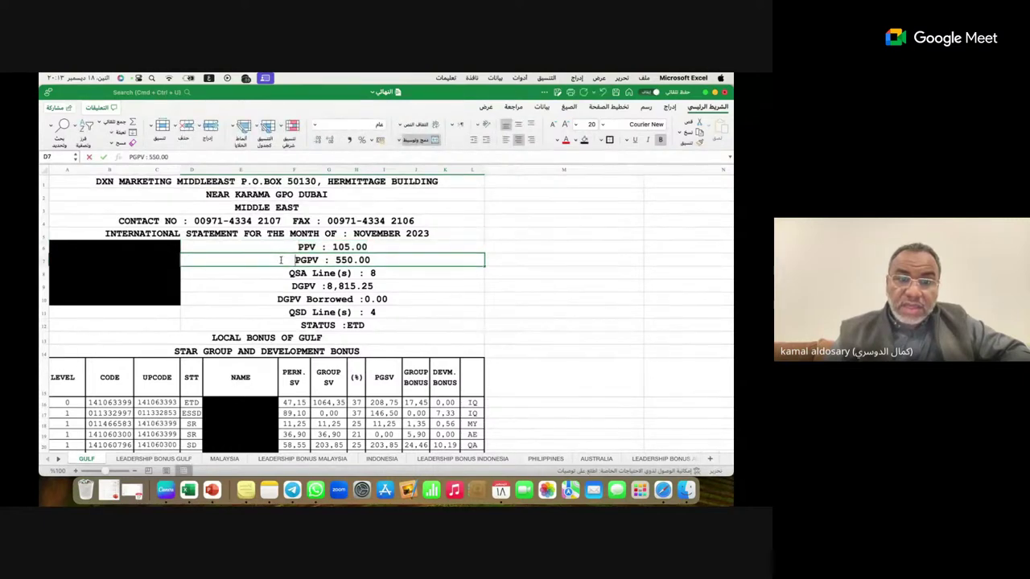
double_click(280, 259)
drag(283, 259, 372, 262)
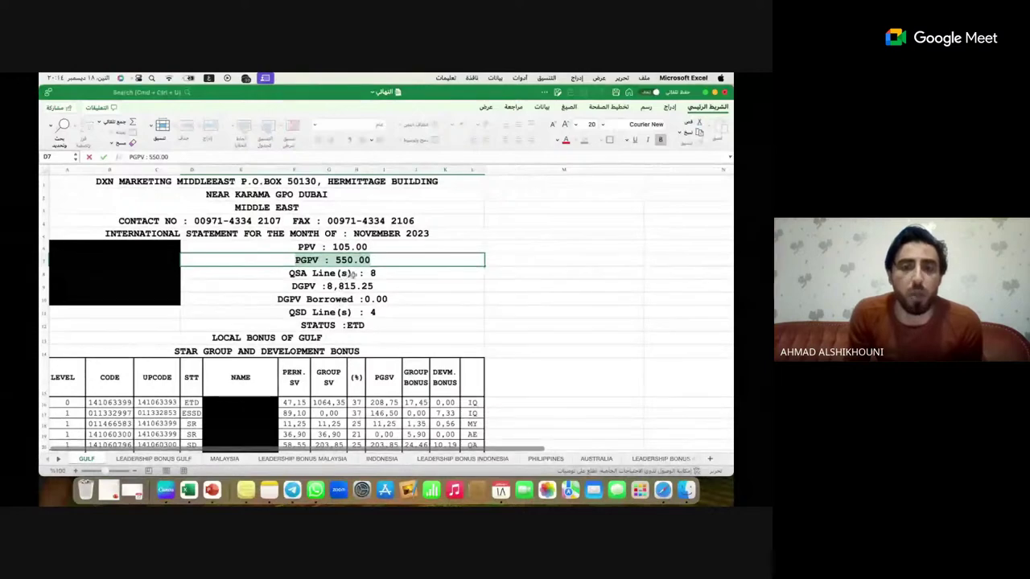
click(375, 275)
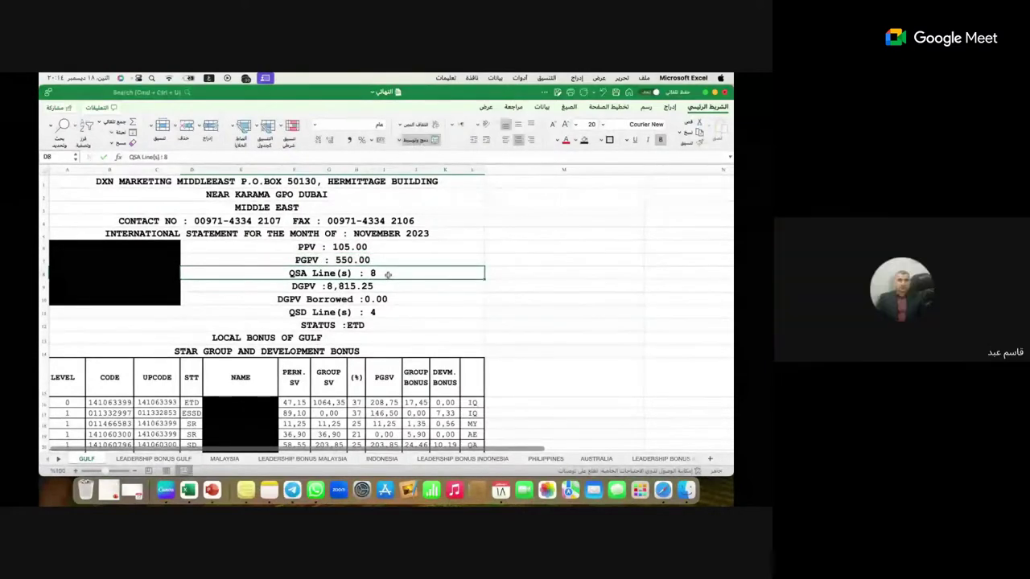
click(381, 260)
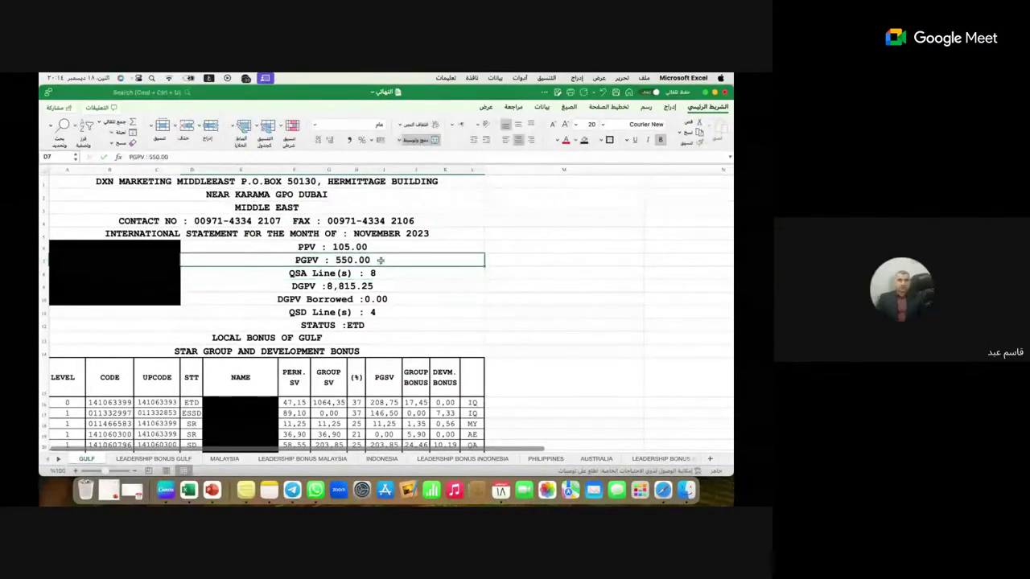
double_click(380, 261)
click(272, 260)
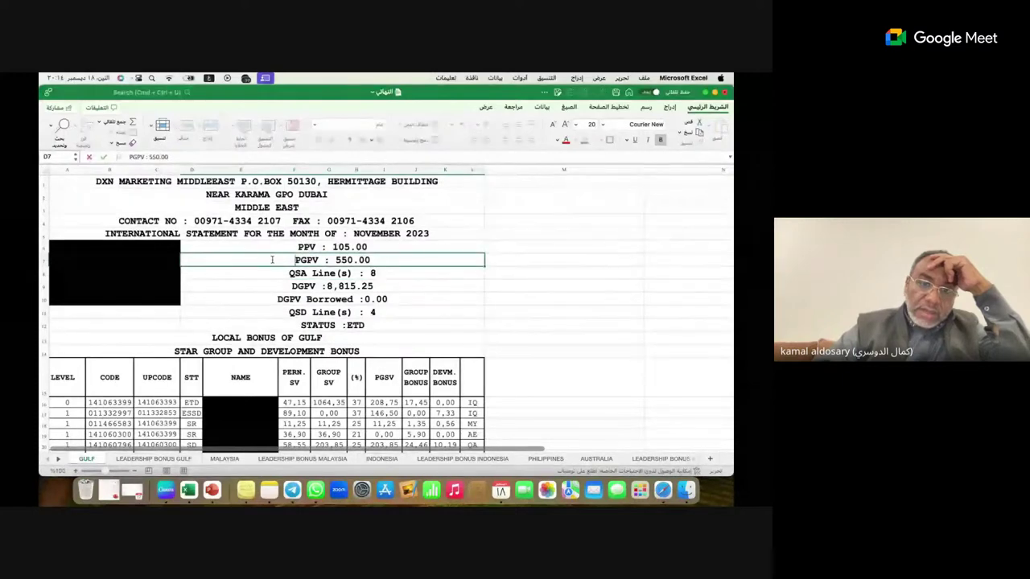
drag(272, 260, 376, 261)
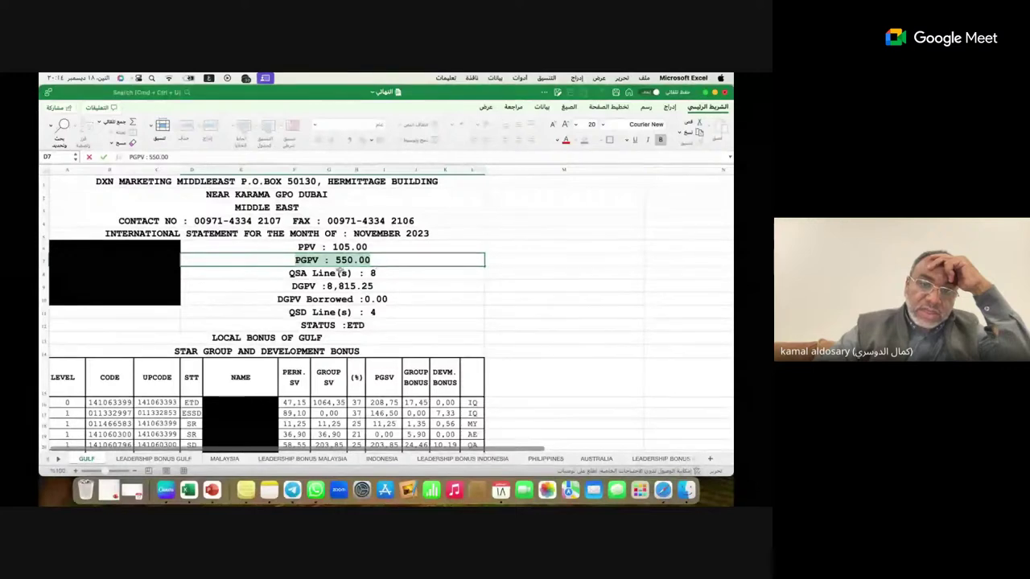
Point out the QSA Line(s) entry in cell D8, leaving its text unedited
click(282, 275)
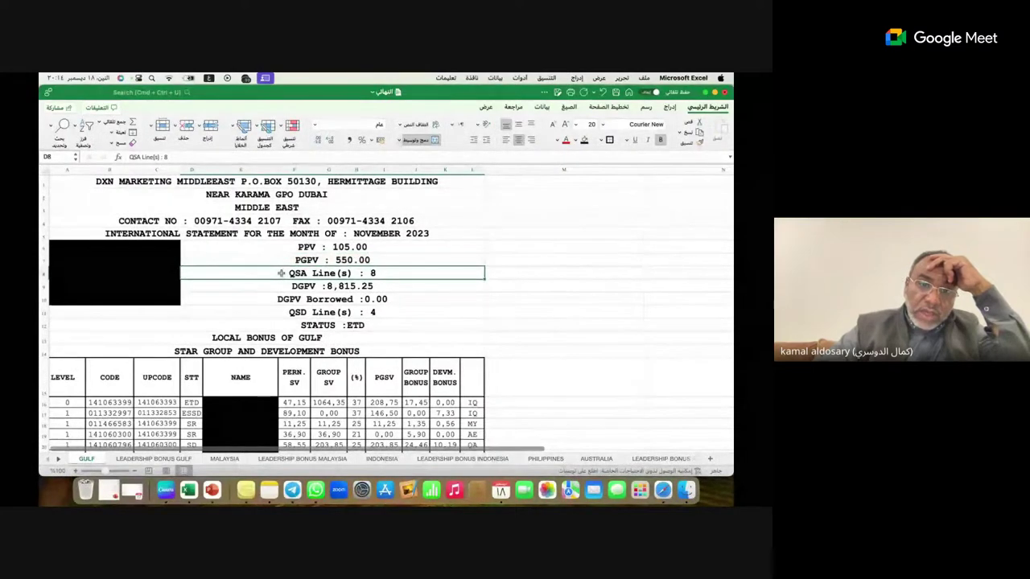
double_click(384, 273)
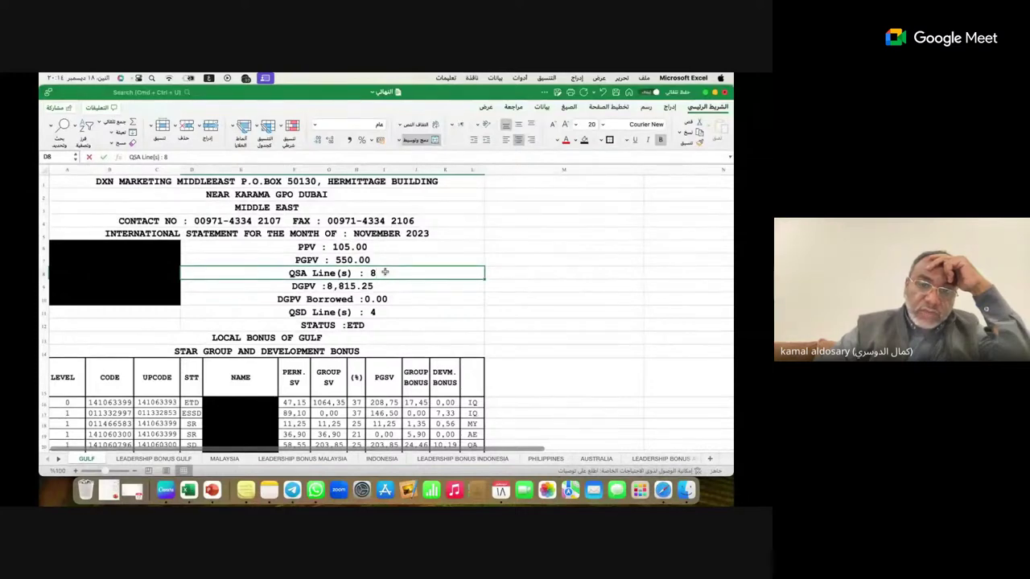
key(Escape)
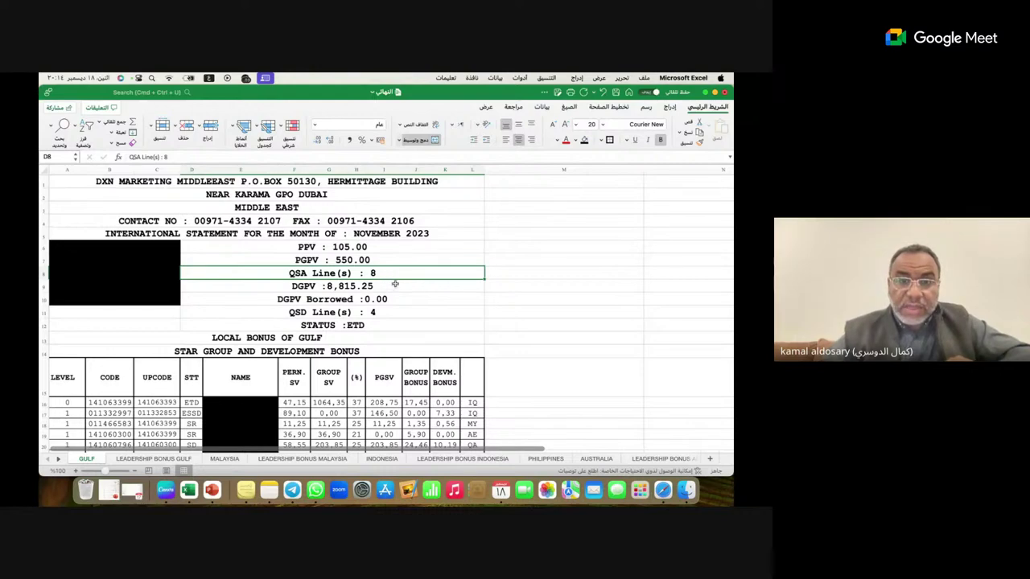
Select the STATUS and QSD Line(s) rows together, and return to the QSA Line(s) row in D8
click(406, 324)
key(shift+Up)
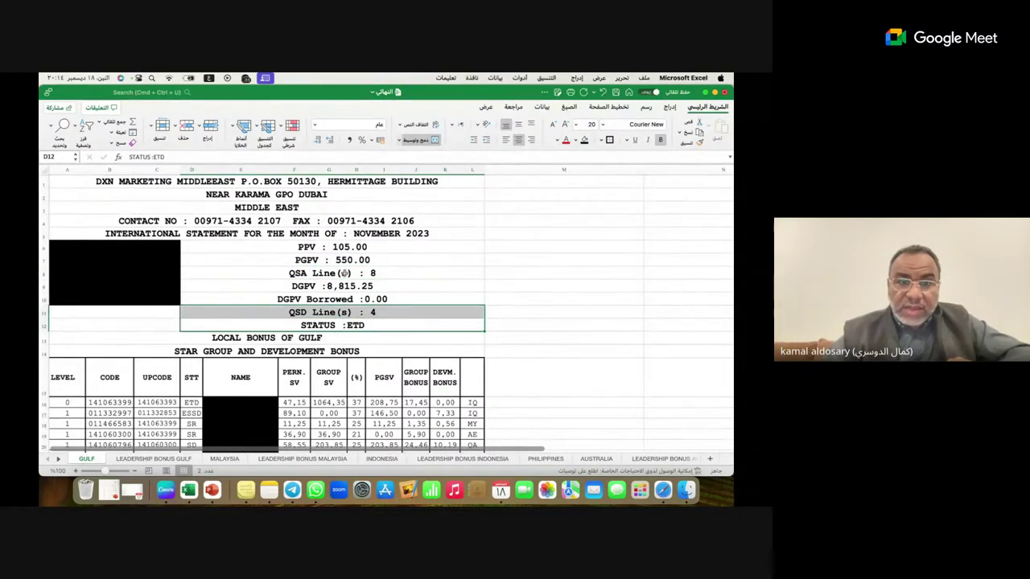
key(Up)
key(Up)
key(Up)
key(Up)
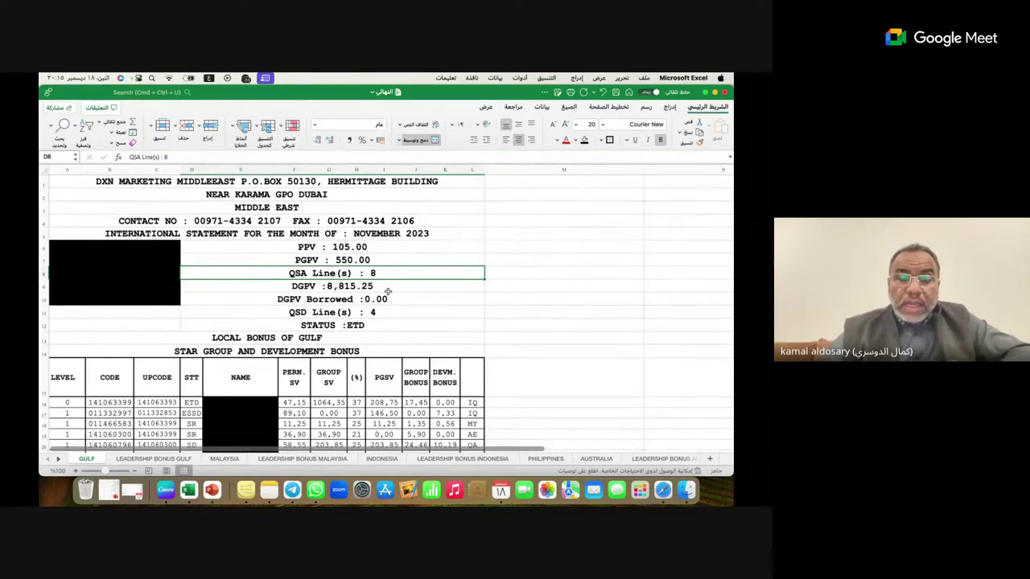
Examine the summary's DGPV, QSA Line(s), DGPV Borrowed and QSD Line(s) entries, ending at D11
click(515, 311)
click(412, 284)
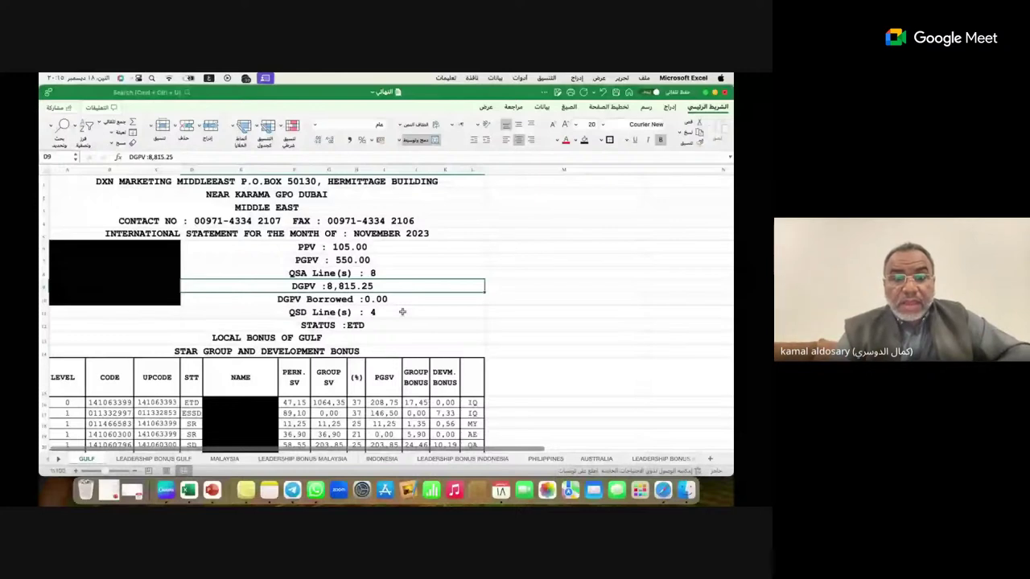
click(388, 274)
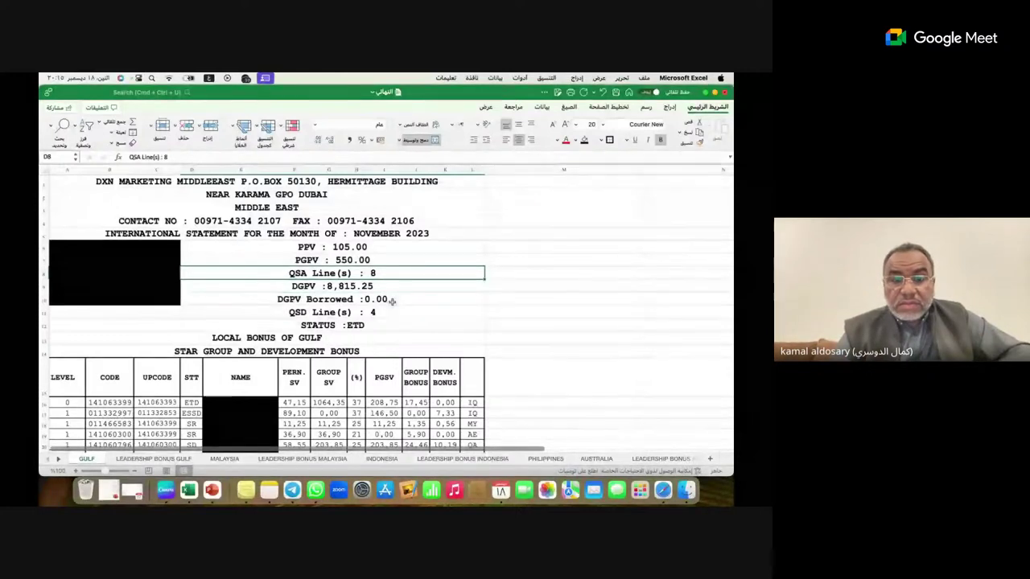
click(394, 300)
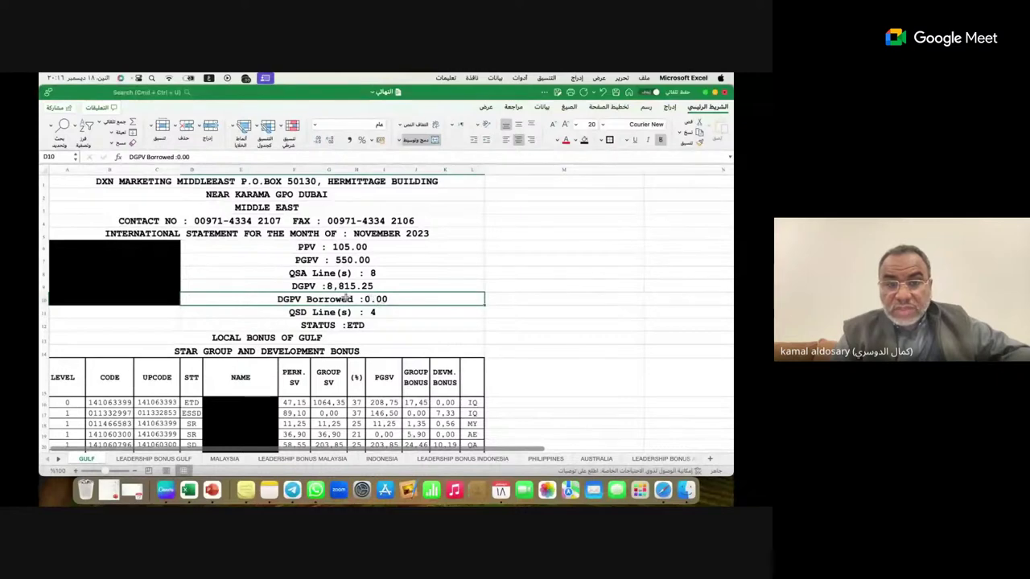
click(385, 313)
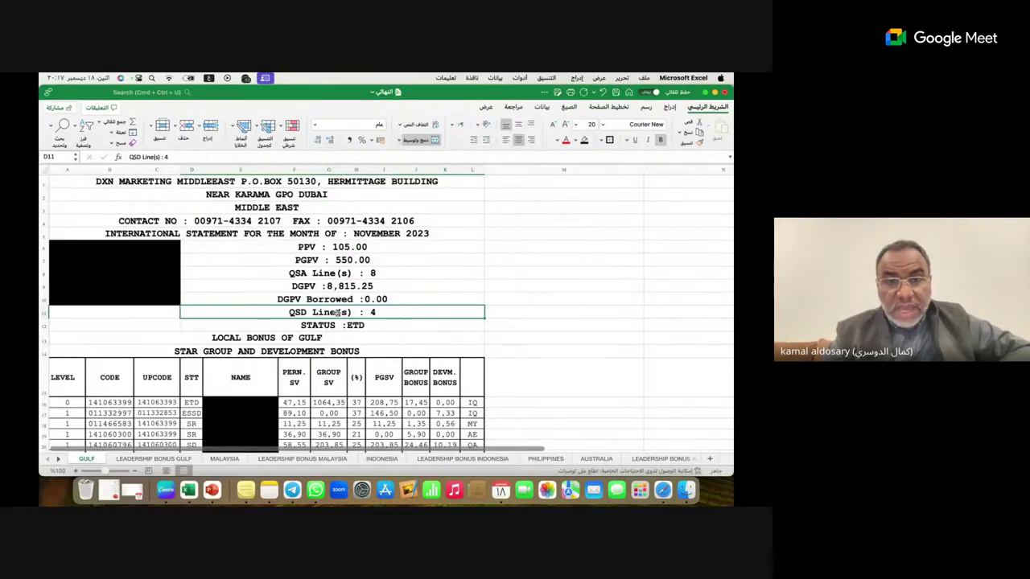
Compare the QSA Line(s) and QSD Line(s) entries with the STATUS line, ending on QSA Line(s) in D8
click(396, 274)
click(397, 312)
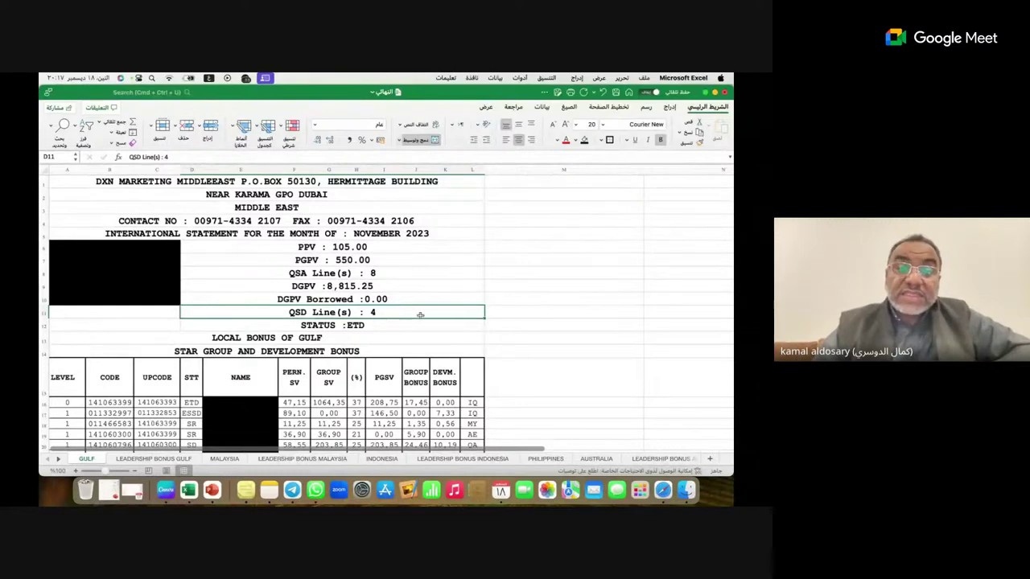
click(383, 325)
click(388, 312)
click(389, 272)
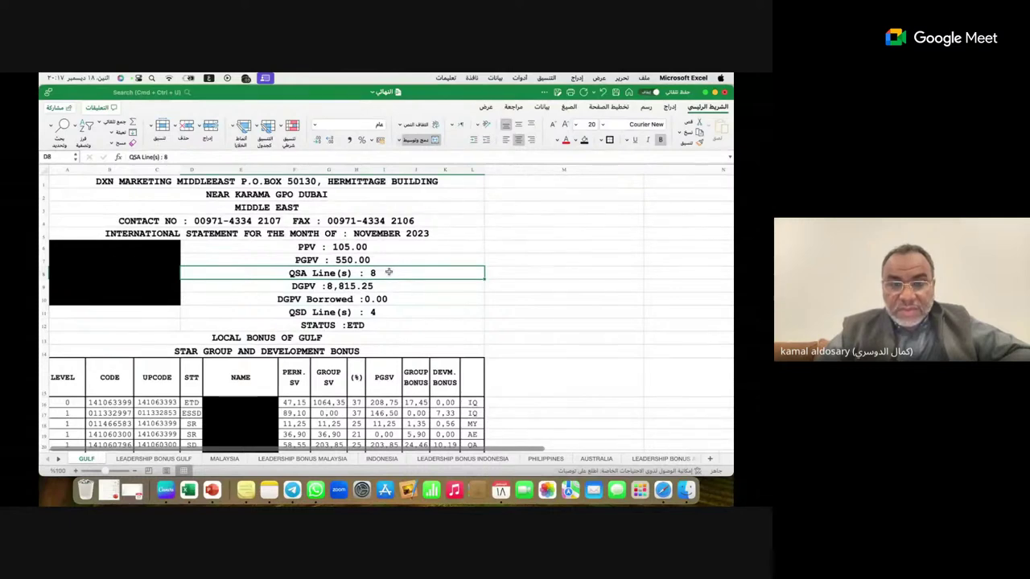
click(393, 313)
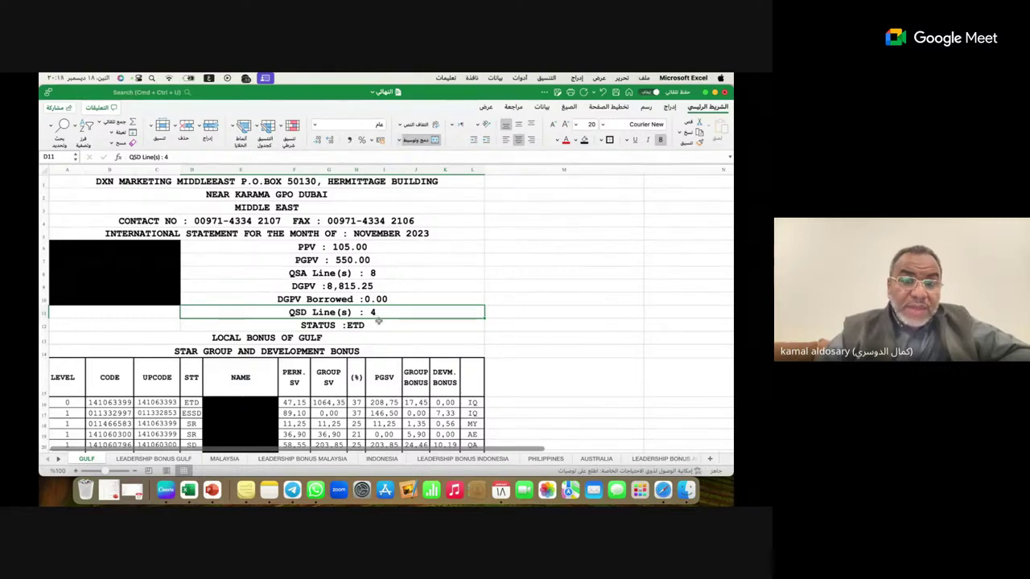
click(398, 275)
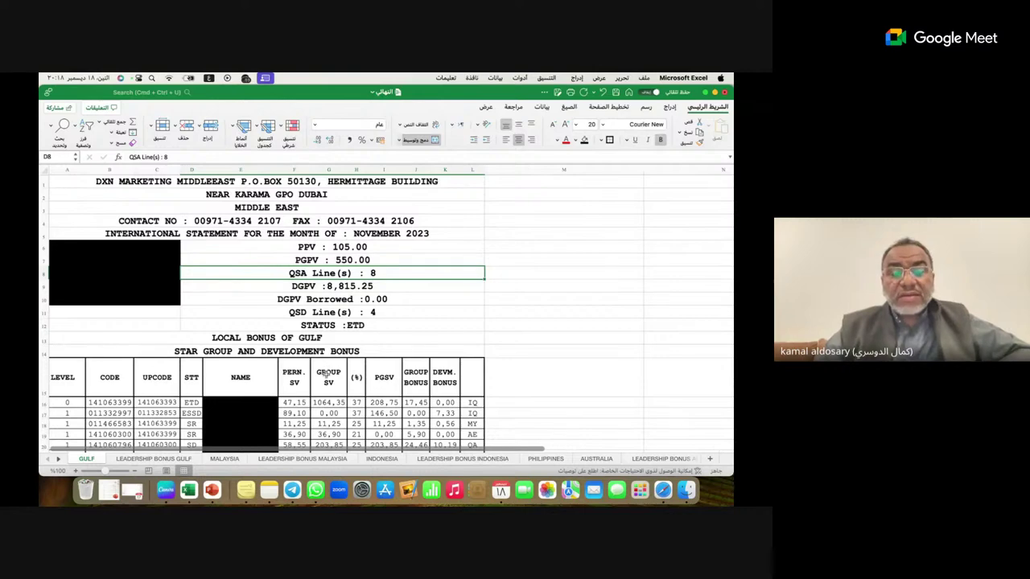
Widen column L, which holds the country codes, at the edge of the bonus table
click(419, 343)
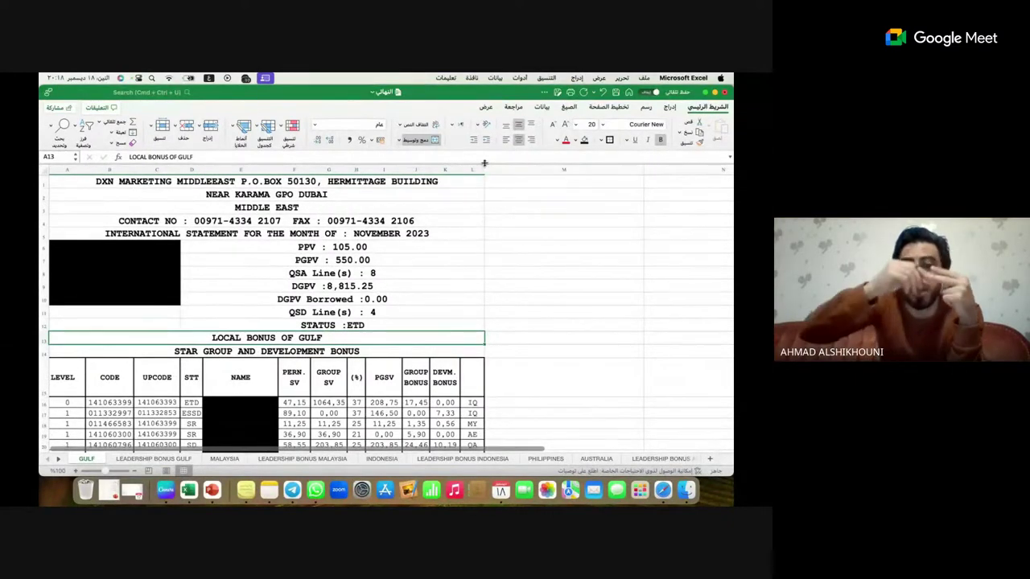
drag(483, 169, 513, 170)
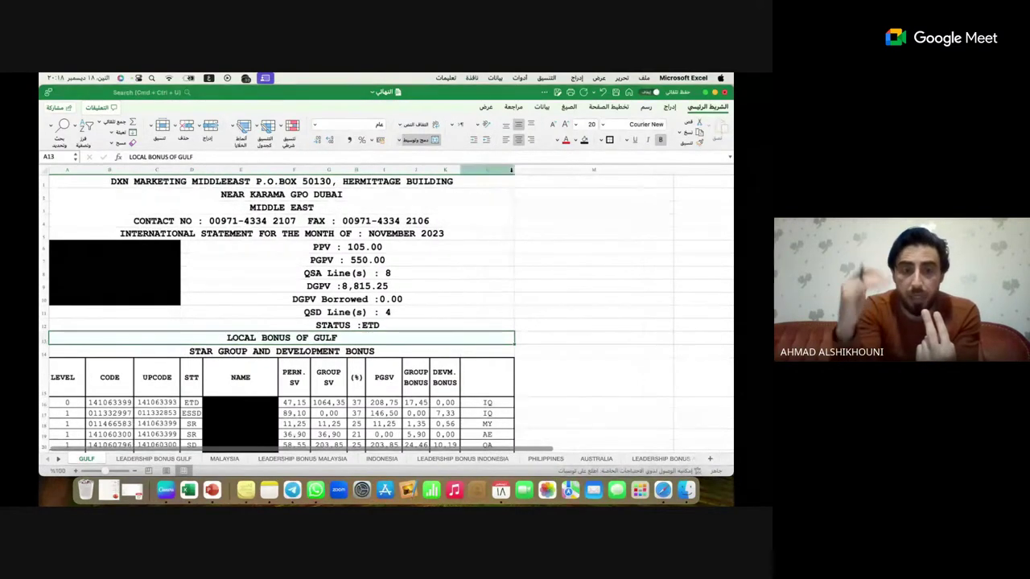
Review the QSD Line(s) entry in D11 against the QSA Line(s) entry in D8
click(437, 312)
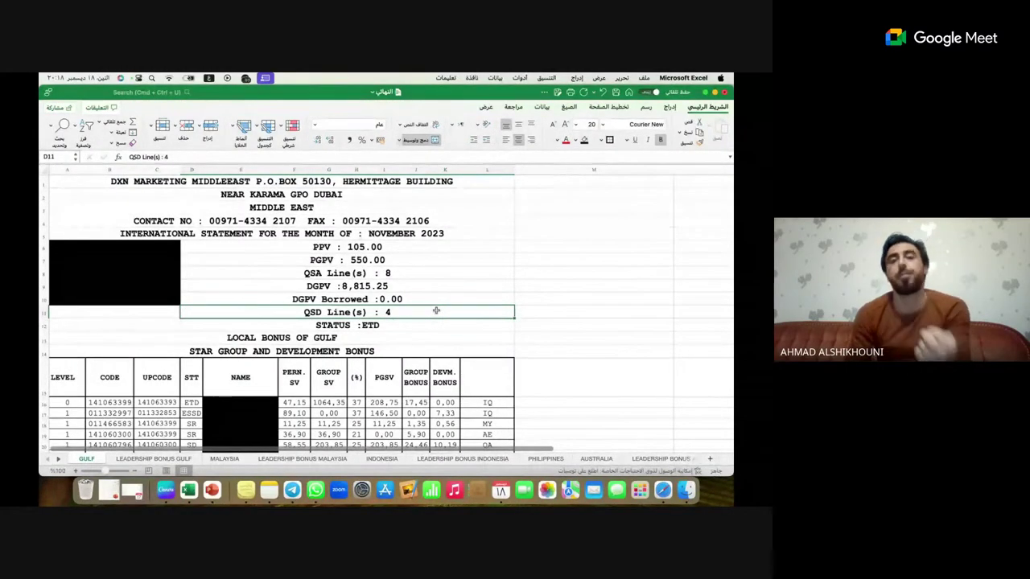
click(435, 272)
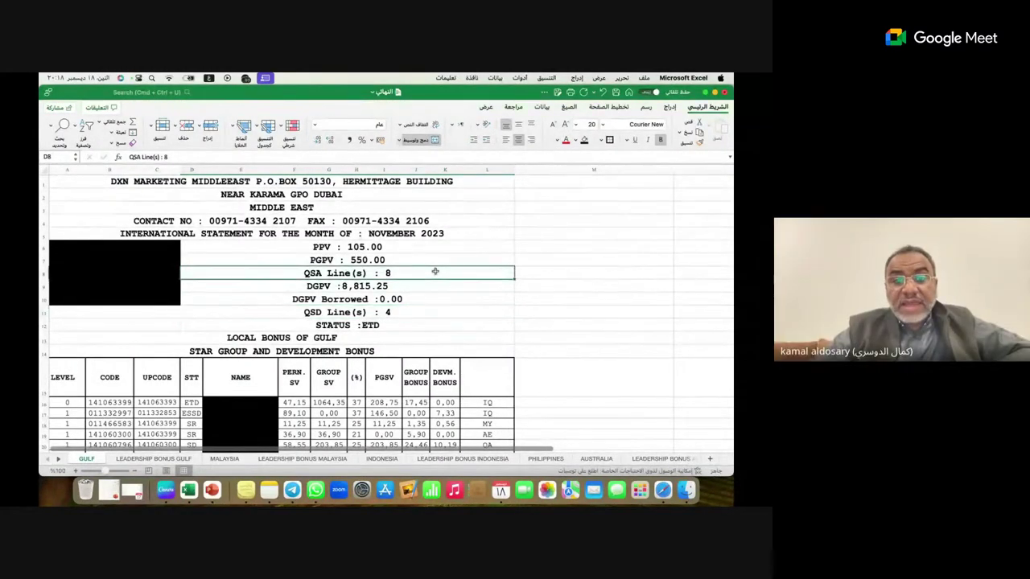
click(418, 312)
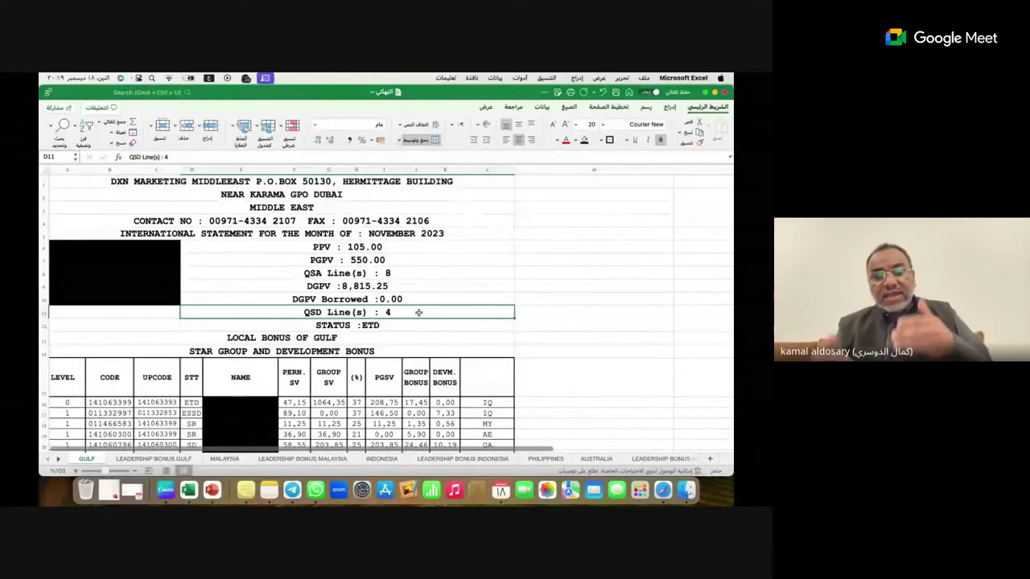
click(418, 278)
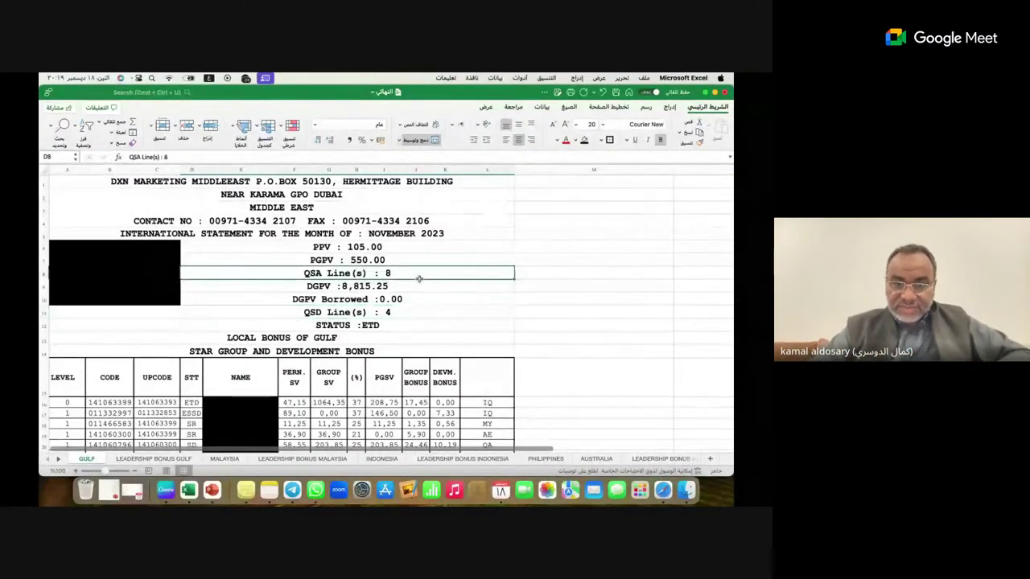
Move down from the summary to the LEVEL heading of the bonus table in cell A15
click(421, 362)
key(Down)
key(Down)
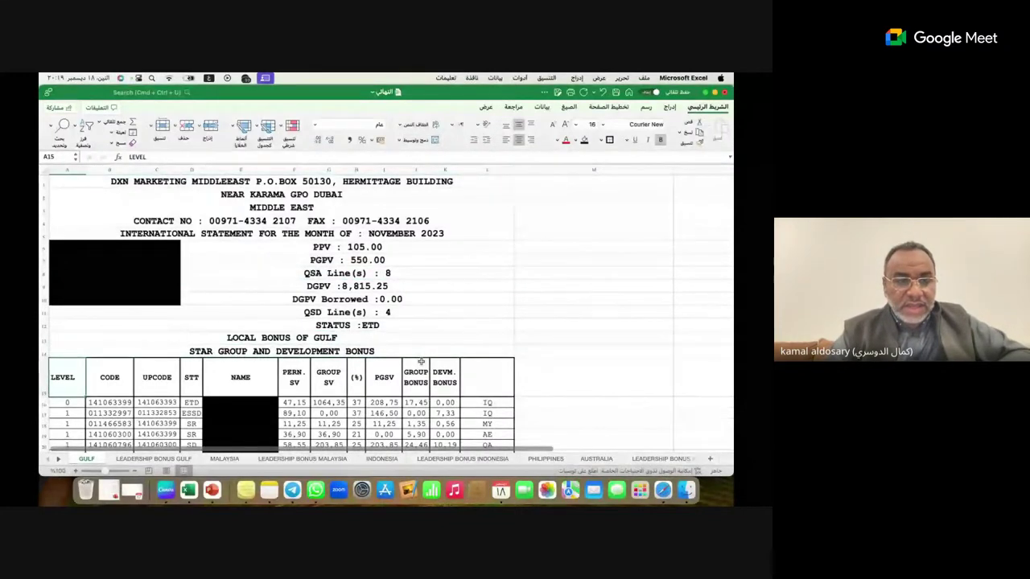
key(Down)
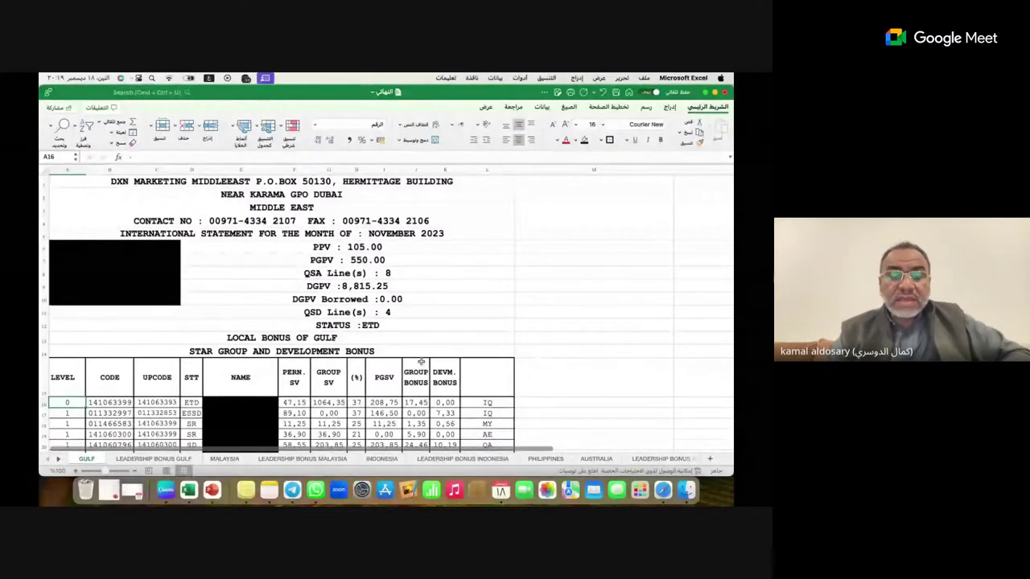
click(248, 338)
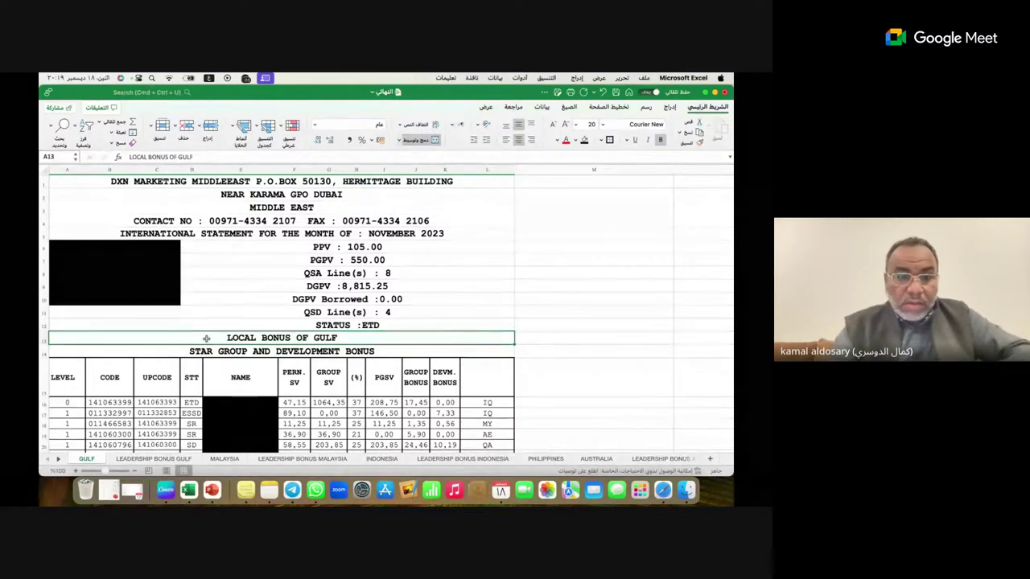
key(BackSpace)
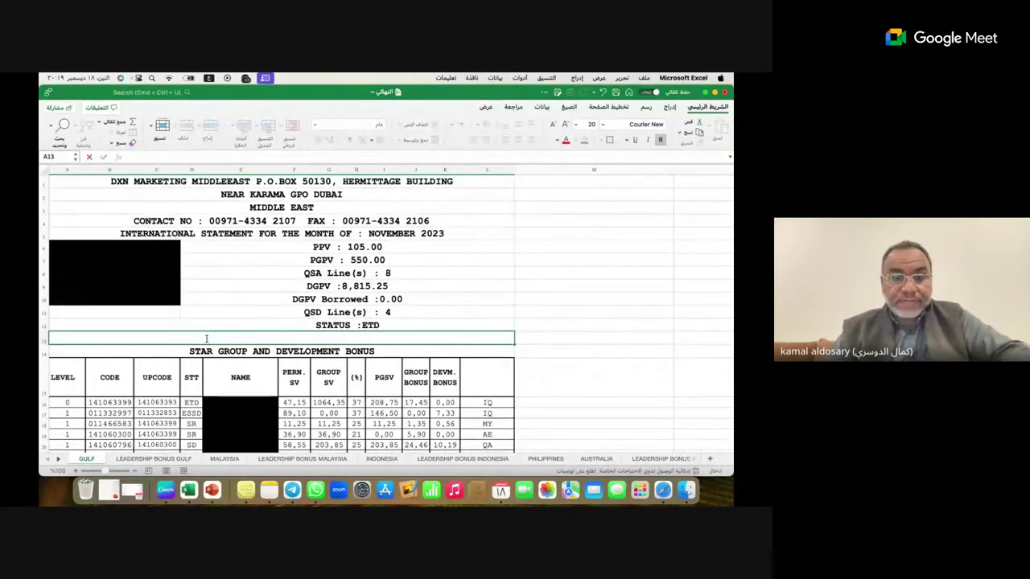
key(Escape)
key(Right)
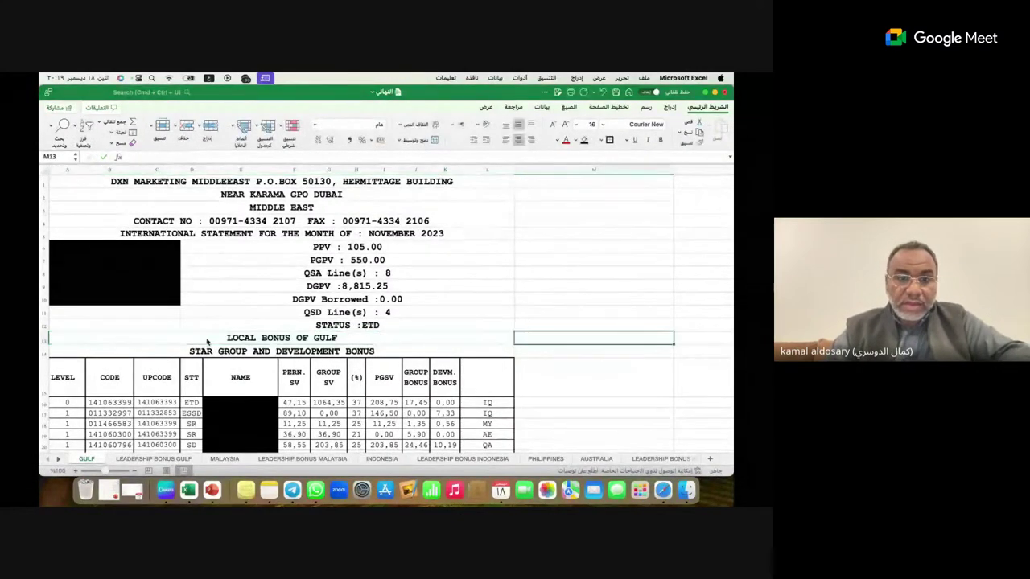
Add the Arabic translation "العمولة المحلية في الخليج" to the LOCAL BONUS OF GULF heading in A13
click(213, 338)
double_click(213, 339)
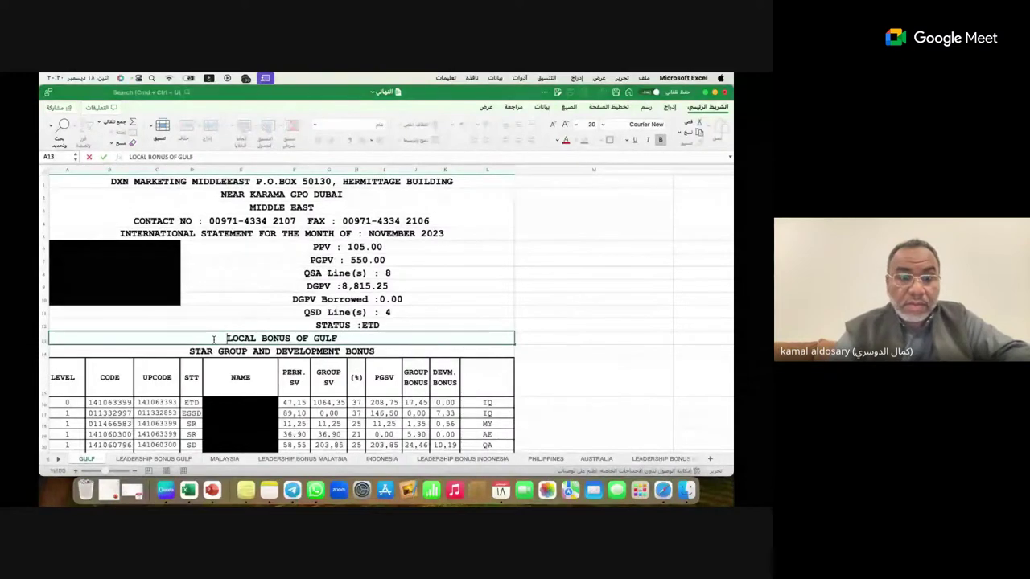
text(الم)
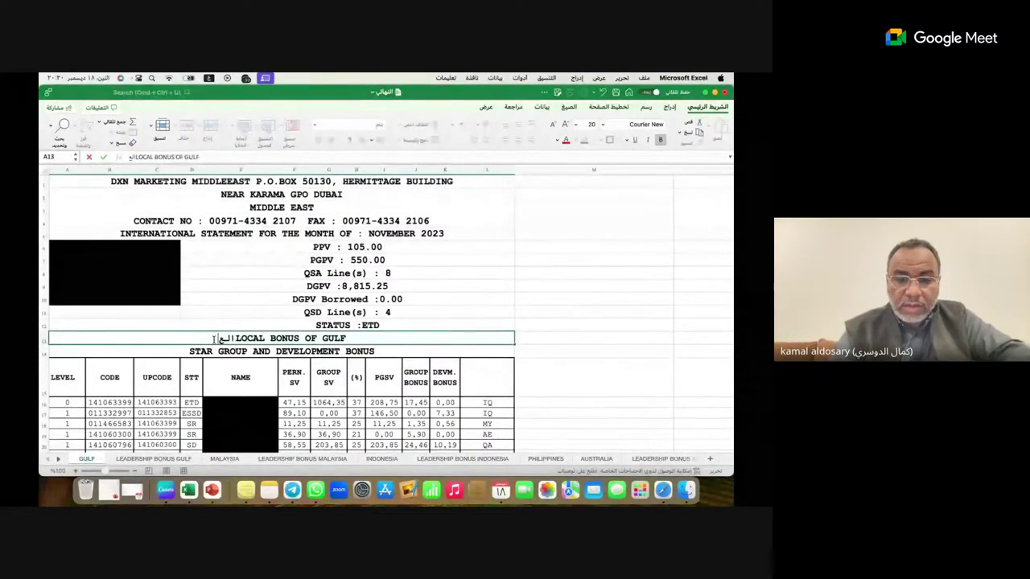
text(مولة المحل)
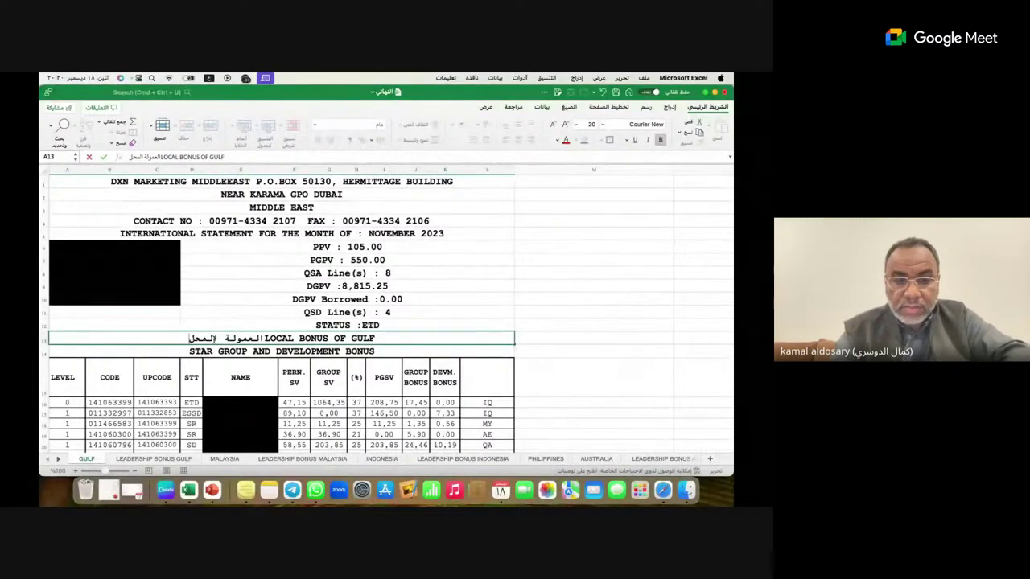
text(ية)
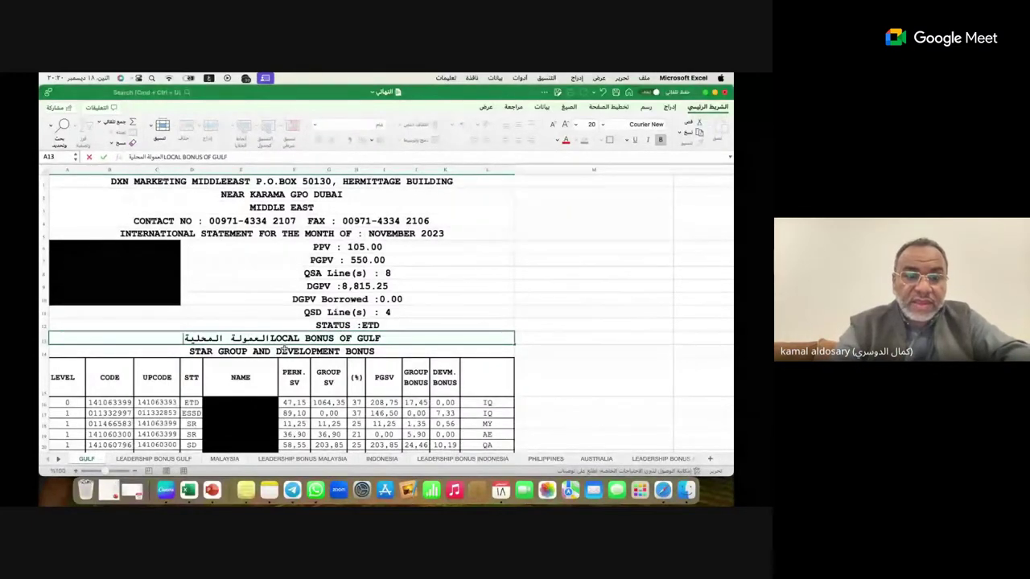
text(ف)
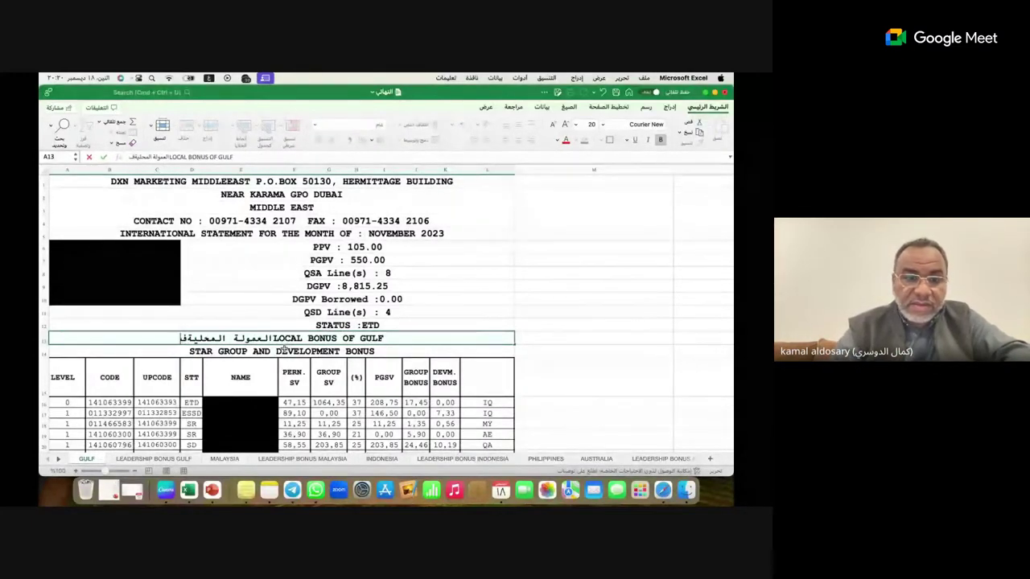
text(ي)
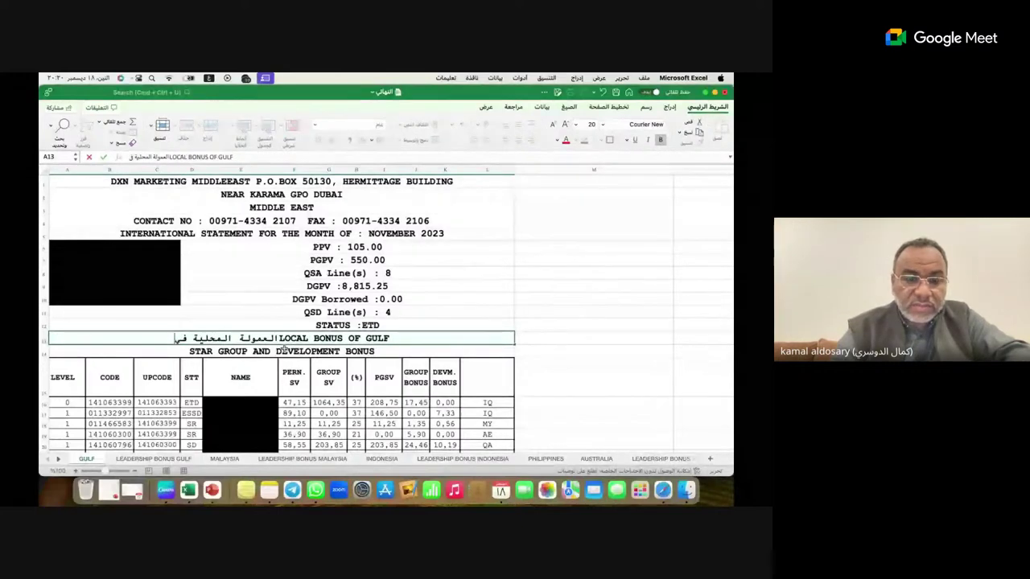
text( الخ)
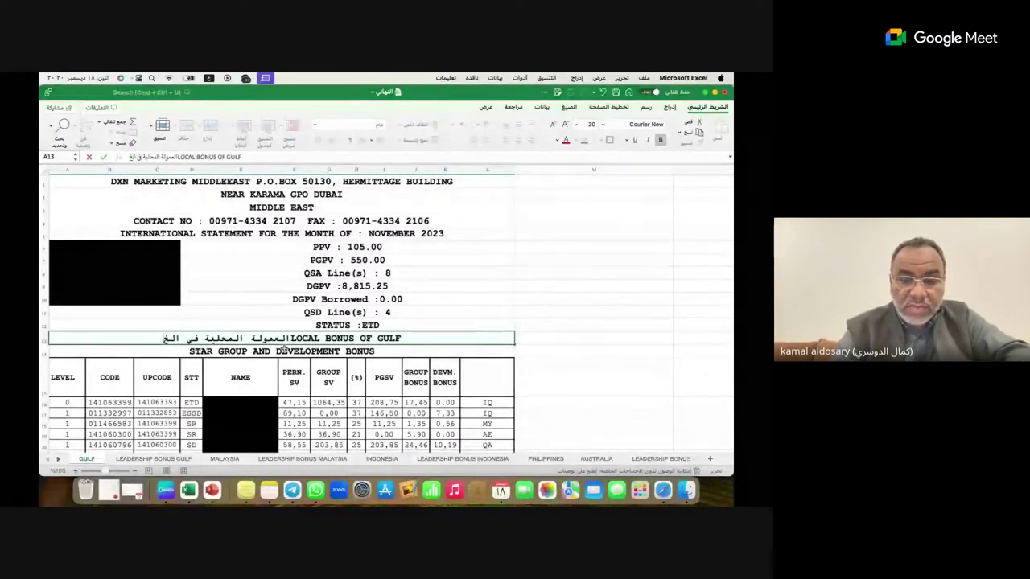
text(ليج)
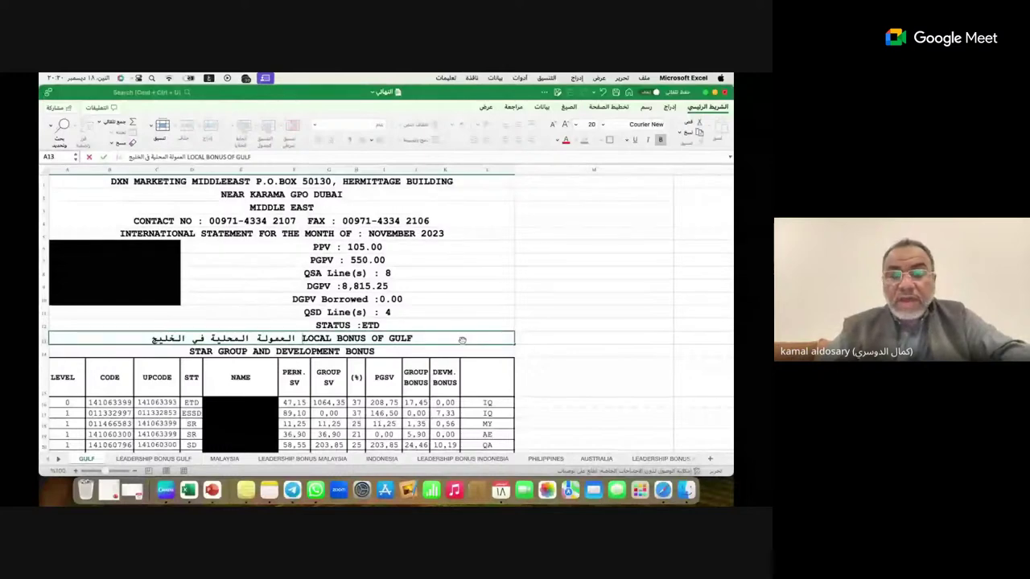
click(555, 335)
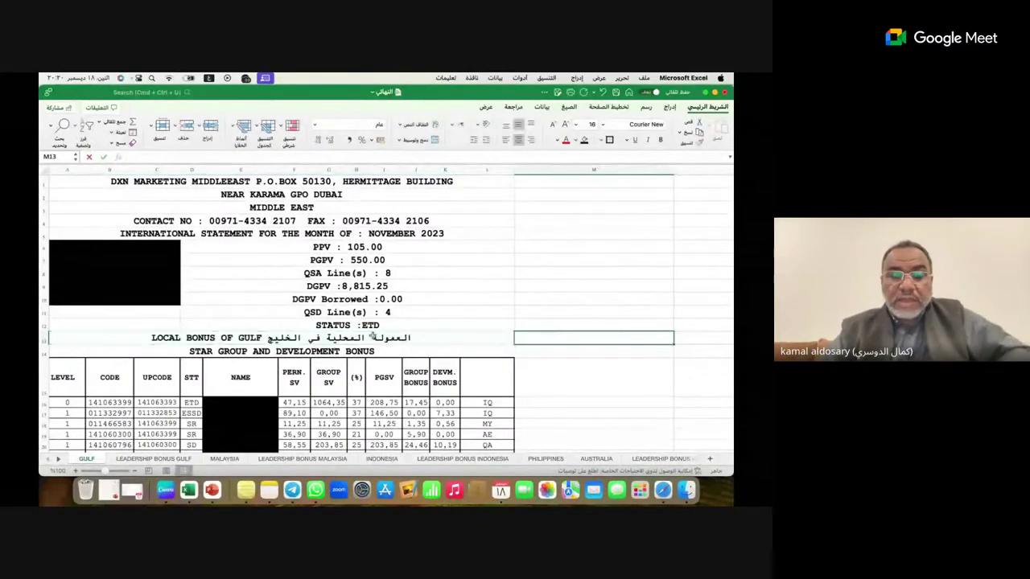
Fill the LOCAL BONUS OF GULF heading in A13 with yellow
click(176, 339)
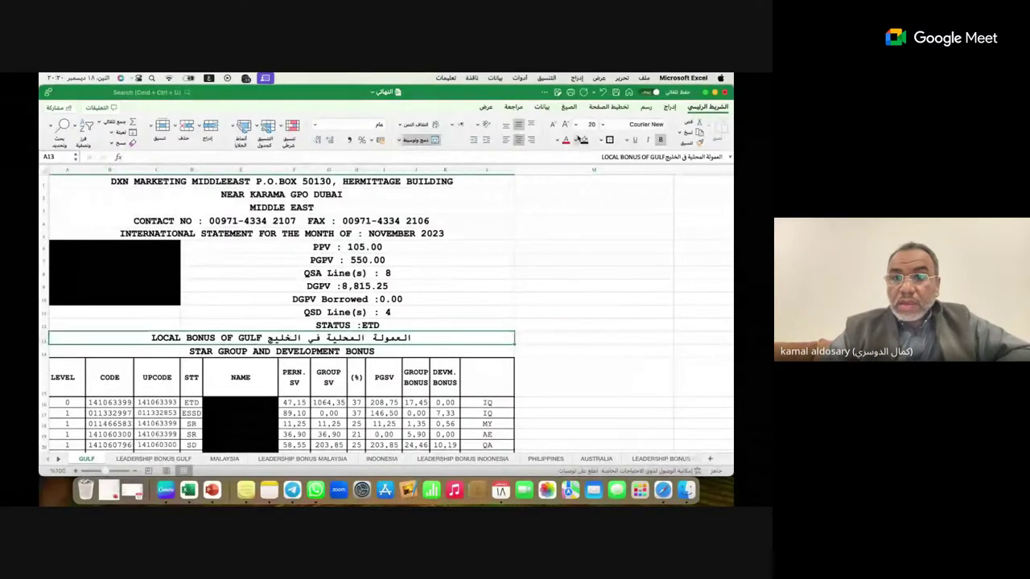
click(576, 142)
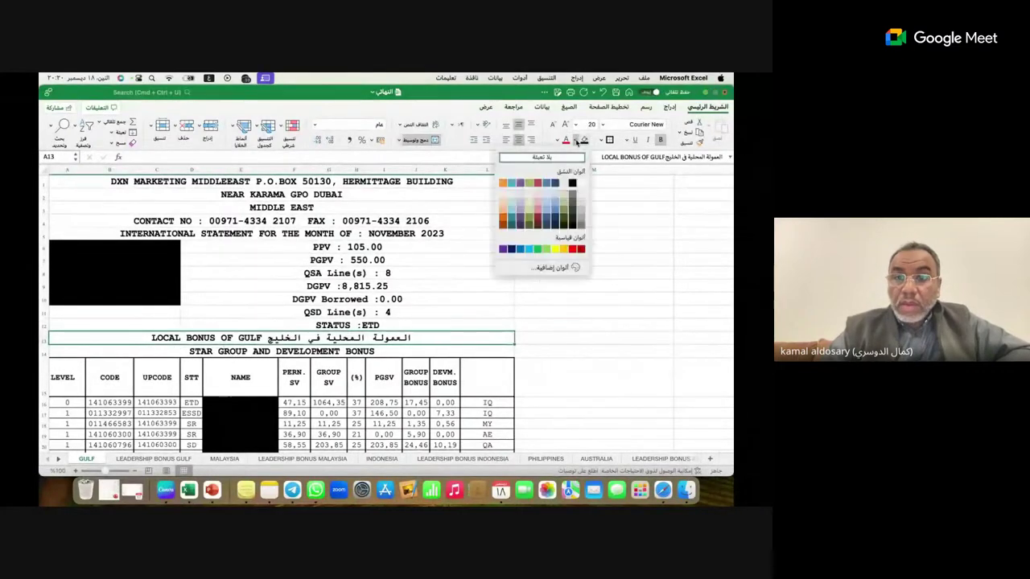
click(555, 249)
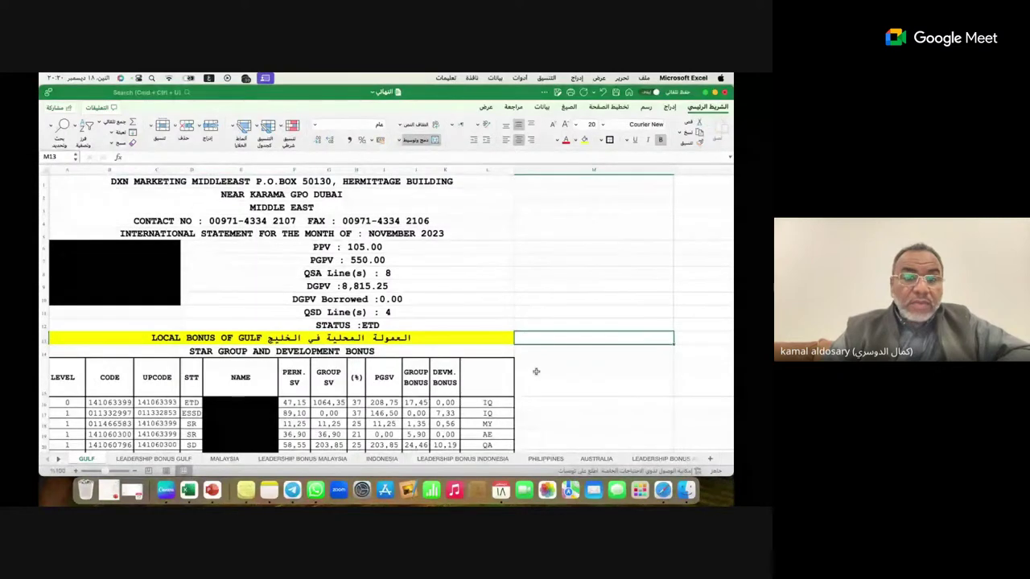
Review the local bonus heading in A13 against the DGPV line in D9 and the STAR GROUP AND DEVELOPMENT BONUS heading in A14
click(328, 377)
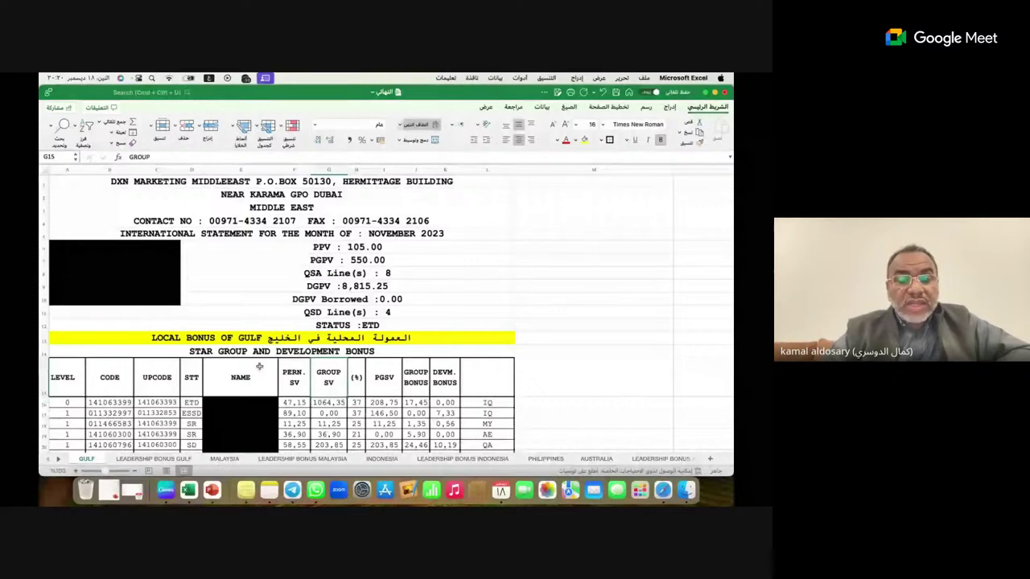
click(237, 332)
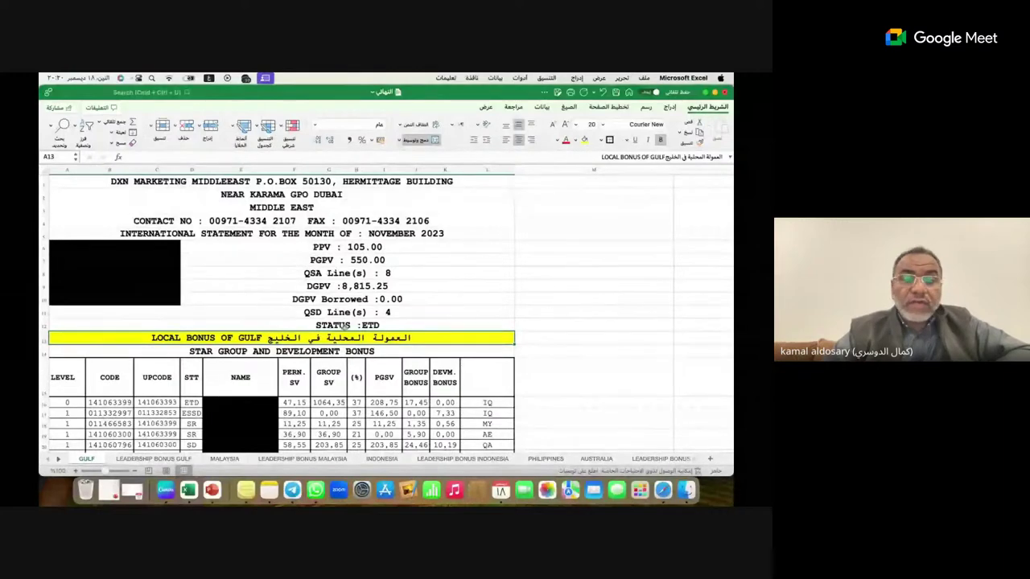
click(492, 286)
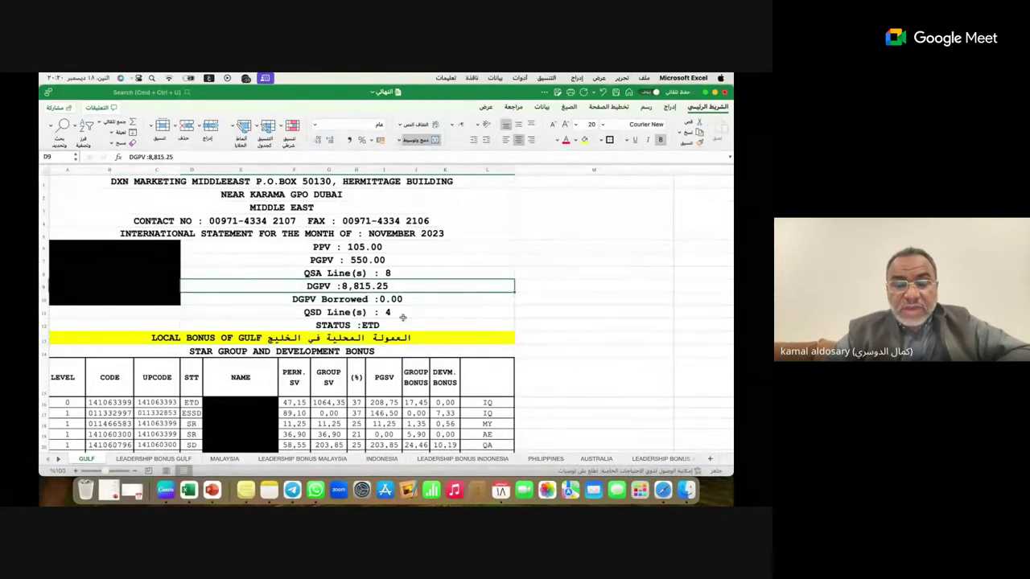
click(352, 341)
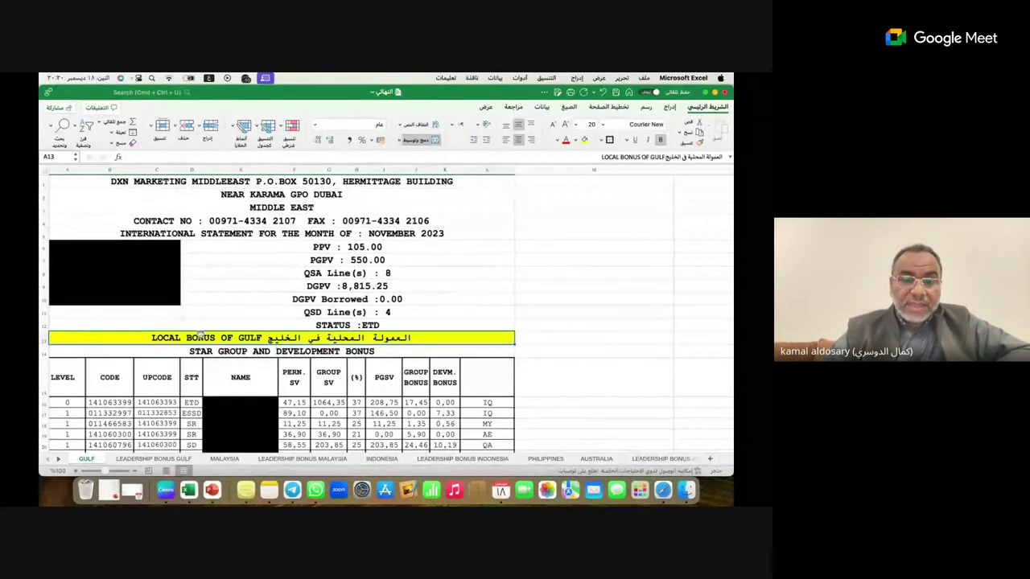
click(259, 354)
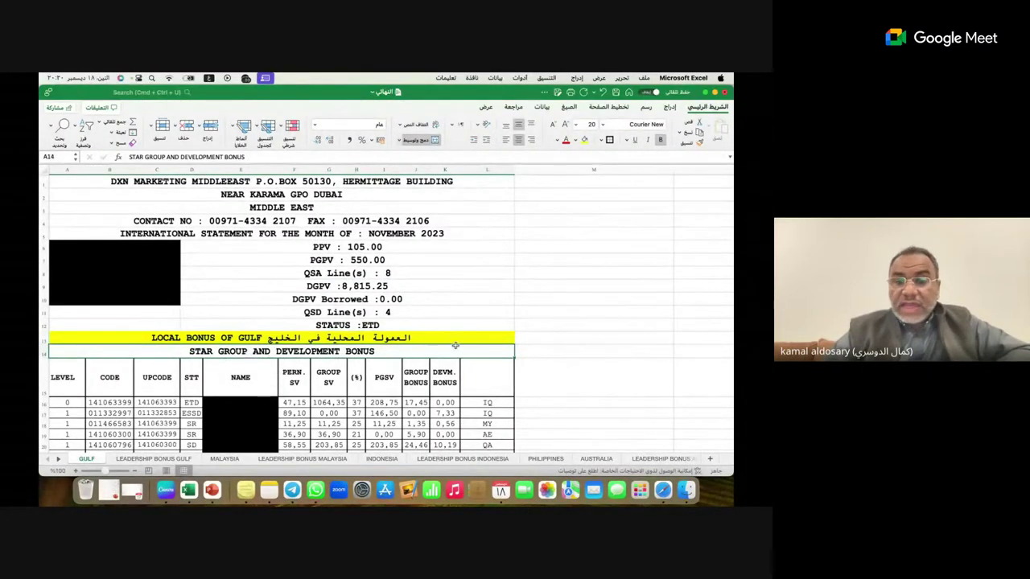
click(479, 337)
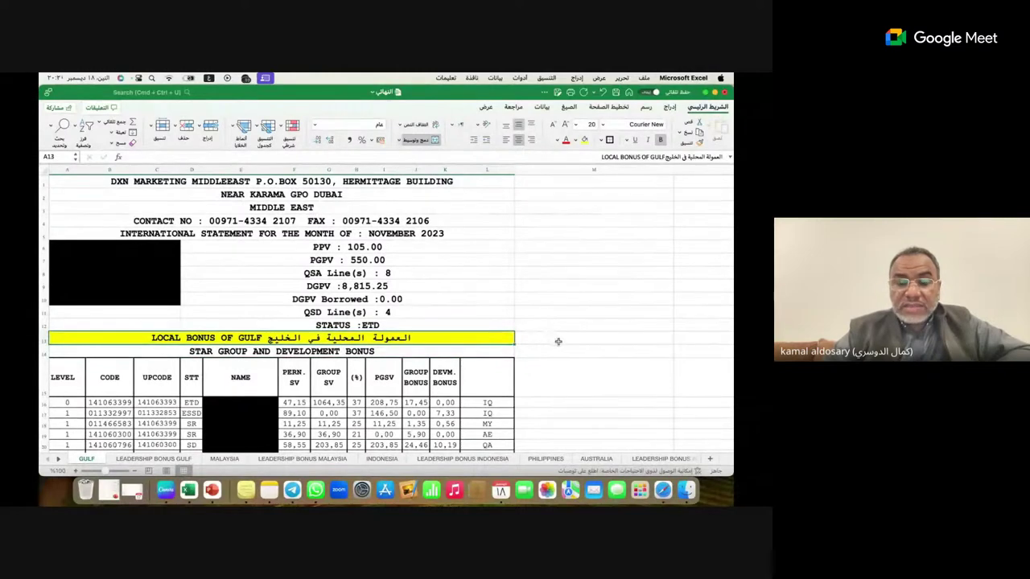
click(447, 350)
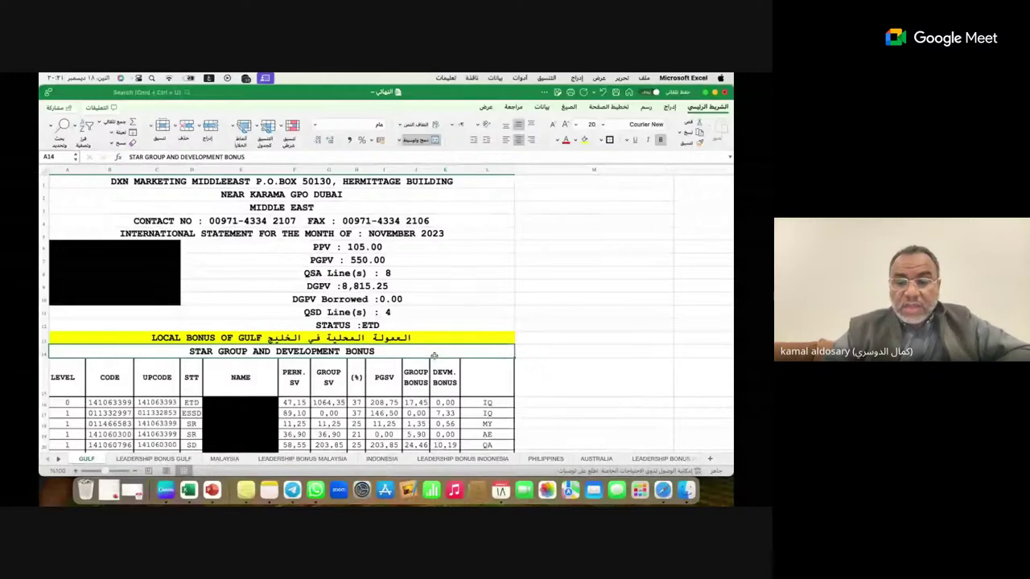
Go down the LEVEL column of the bonus table from its heading in A15 to row 33
key(Down)
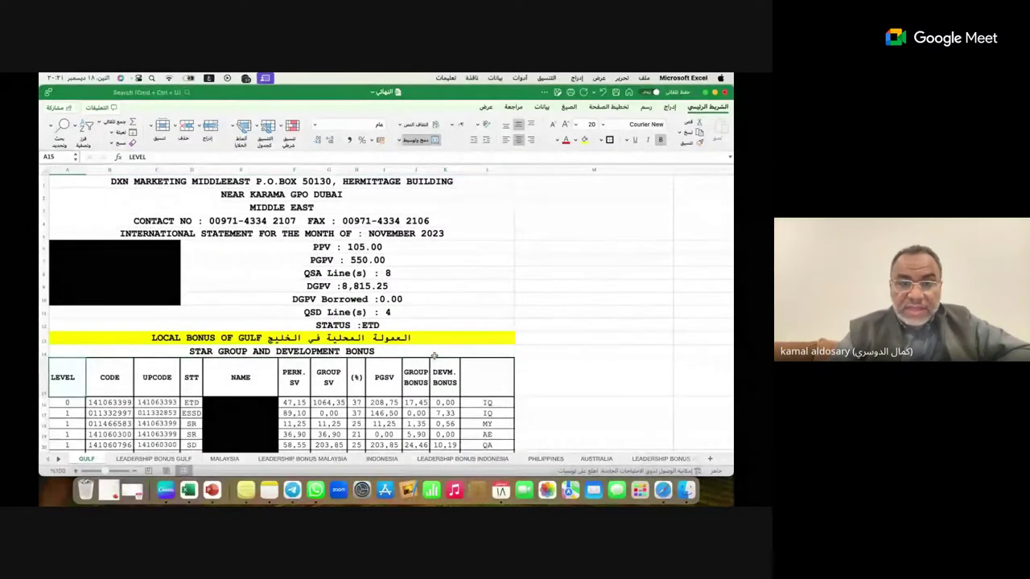
key(Down)
key(Down)
key(Down)
key(Down)
key(Down)
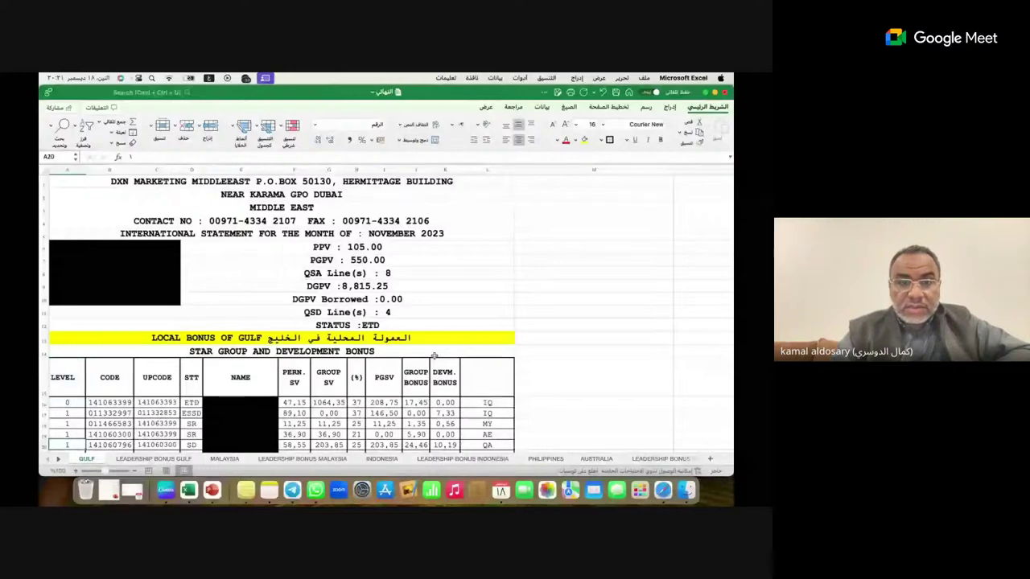
key(Down)
key(Down)
key(Down)
key(Down)
key(Down)
key(Down)
key(Down)
key(Down)
key(Down)
key(Down)
key(Down)
key(Down)
key(Down)
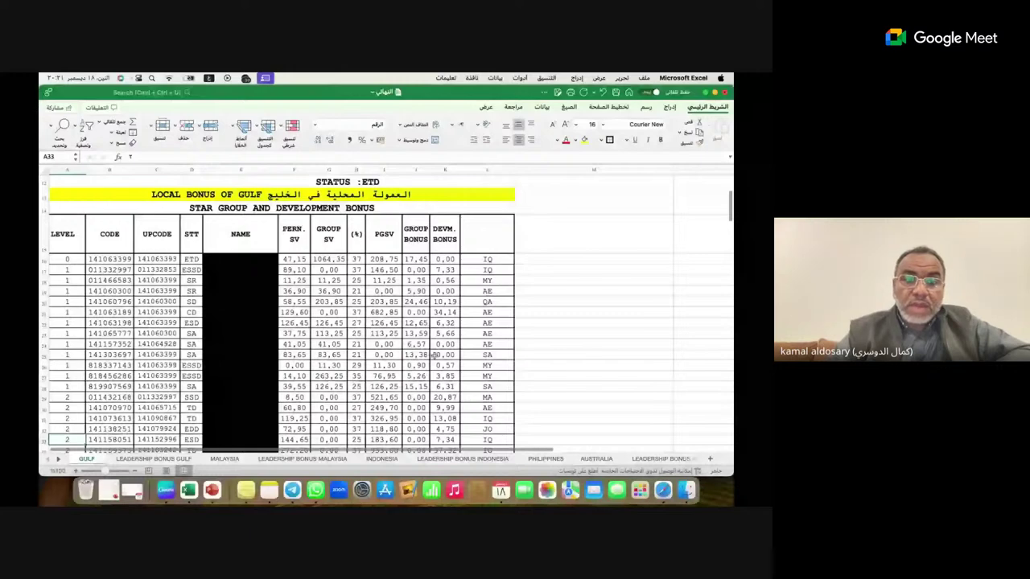
Examine the STAR GROUP AND DEVELOPMENT BONUS heading in A14 and the STT entries from D16 down to row 32
click(275, 211)
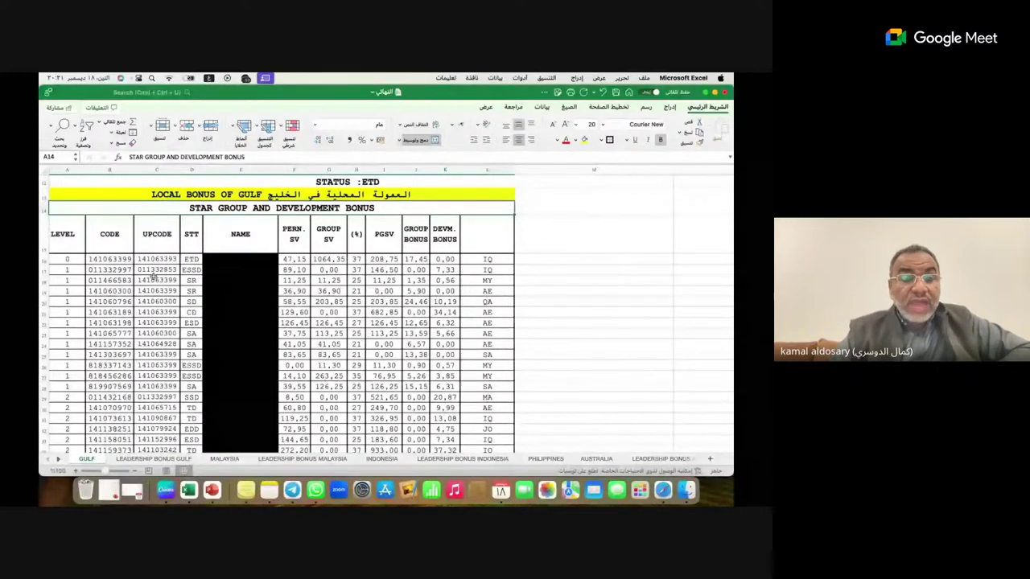
click(191, 262)
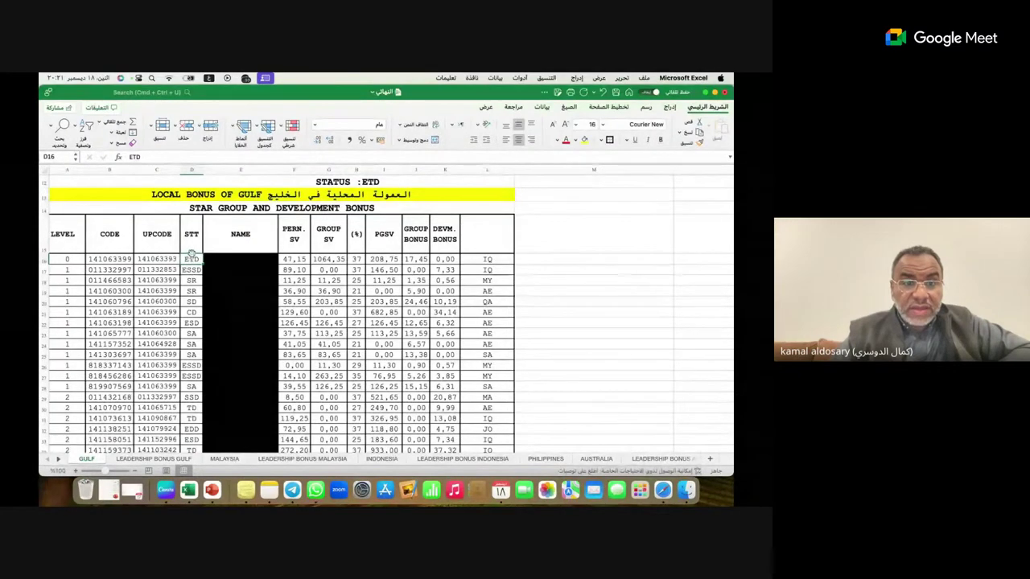
drag(191, 259, 157, 419)
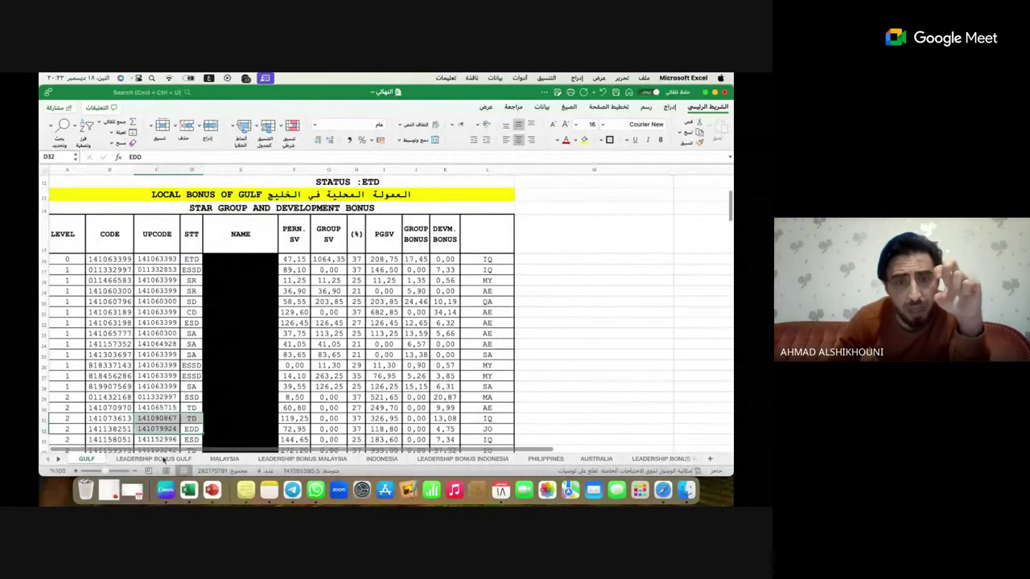
Enlarge the sheet view to 140% and return to the STATUS line in D12 above the bonus table
click(77, 473)
click(78, 473)
click(77, 473)
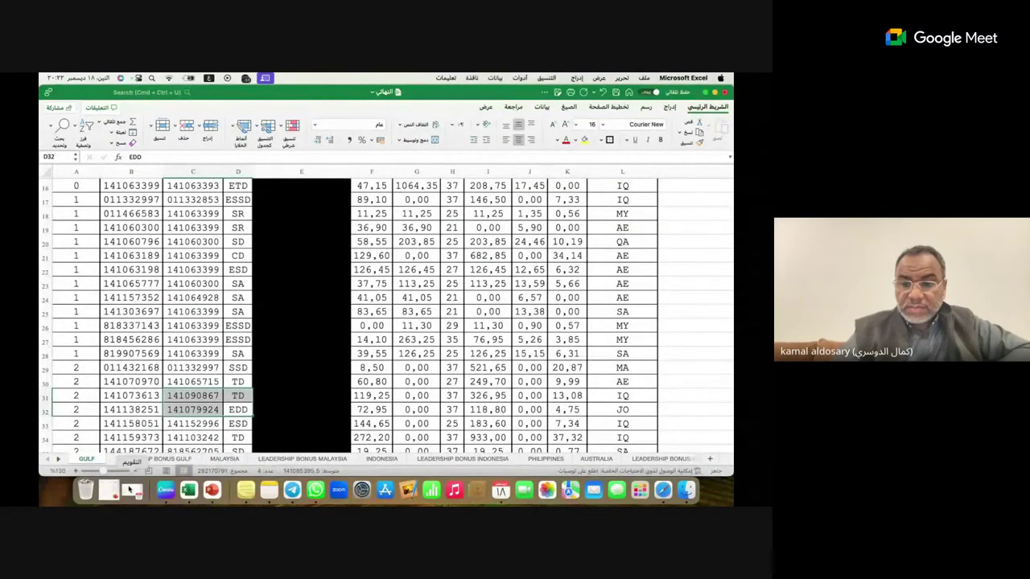
key(Up)
key(Up)
key(Up)
key(Up)
key(Up)
key(Up)
key(Up)
key(Up)
key(Up)
key(Up)
key(Up)
key(Up)
key(Up)
key(Up)
key(Up)
key(Up)
key(Up)
key(Up)
key(Up)
key(Up)
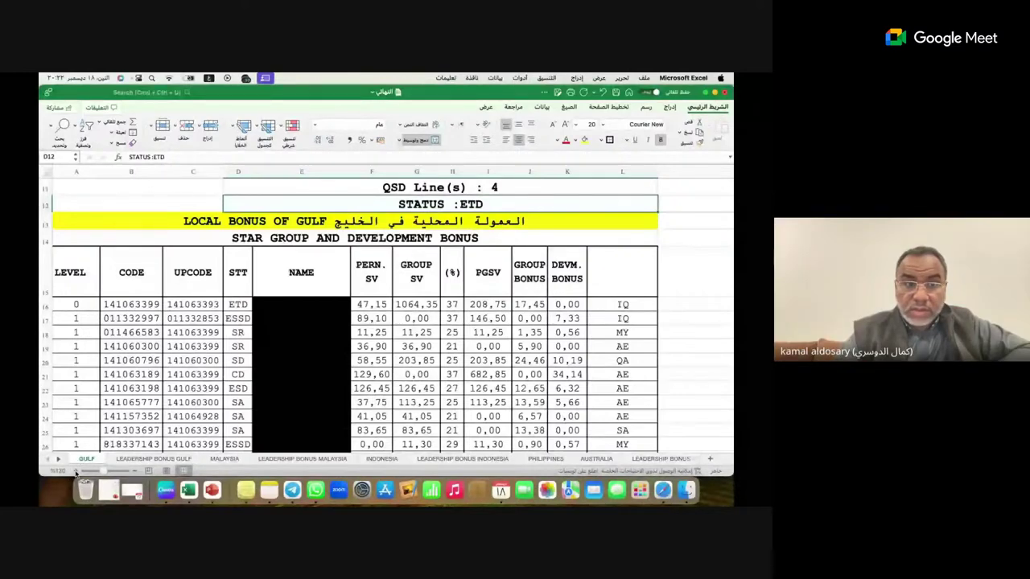
click(77, 473)
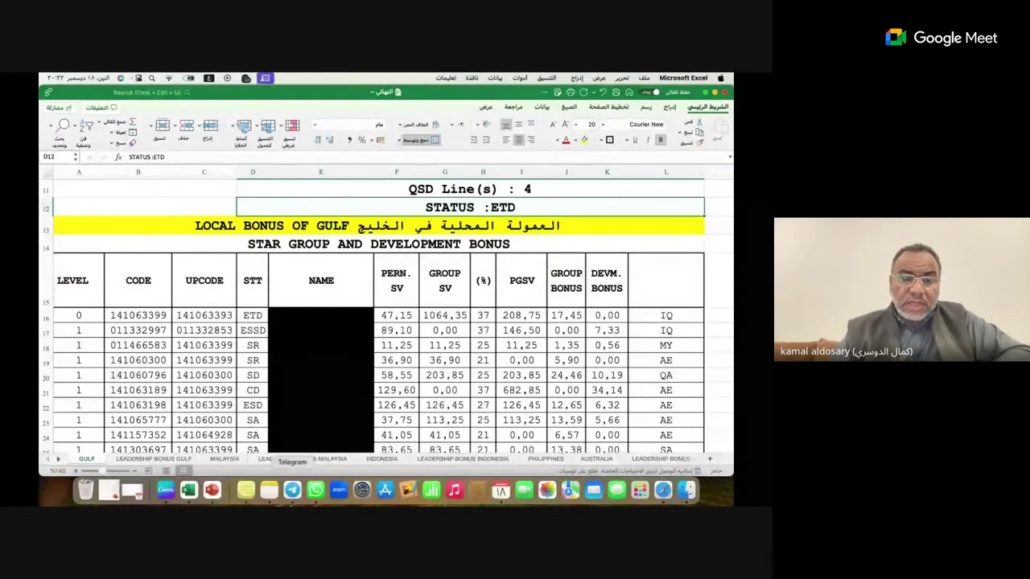
Fill the LEVEL heading in A15 with yellow and move down through the level entries to A17
click(83, 278)
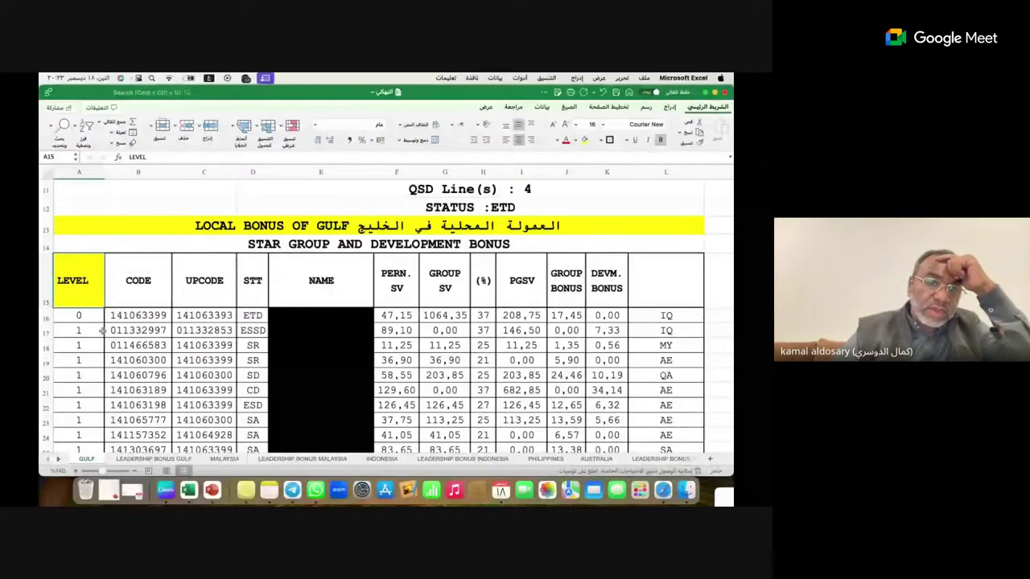
click(92, 315)
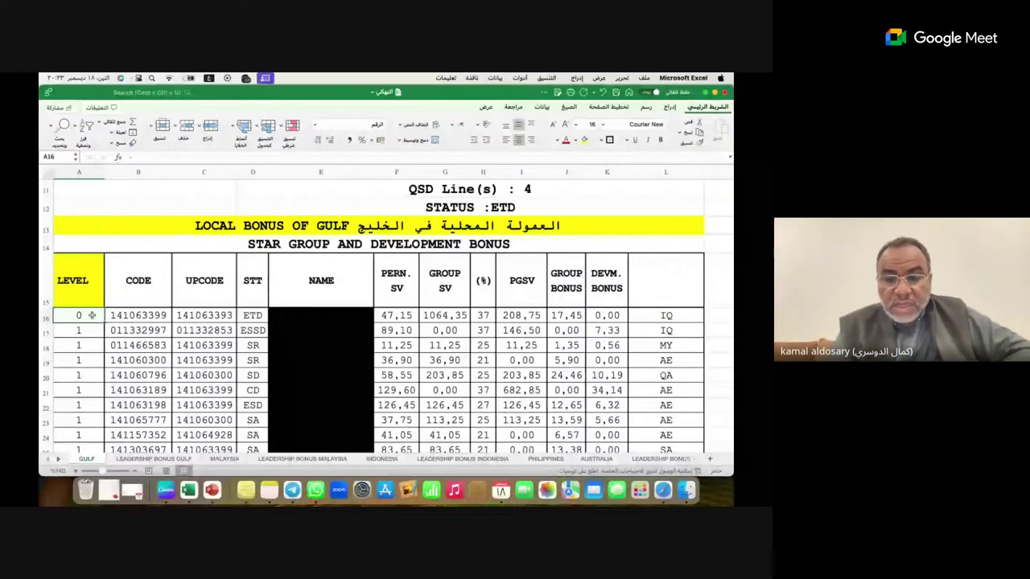
key(Down)
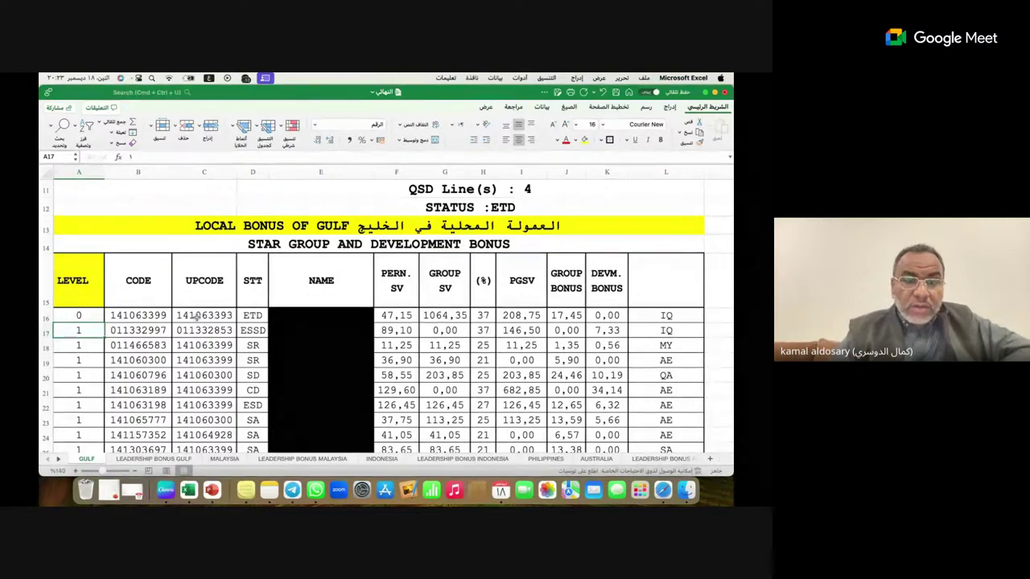
Fill the first member's code in B16 with yellow and the upcode in C16 with pale green
click(145, 316)
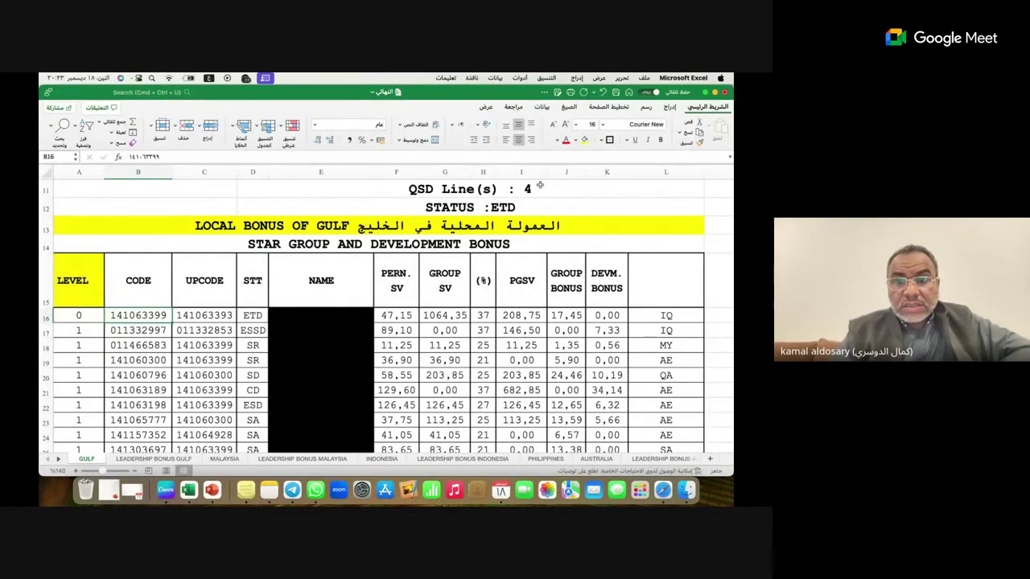
click(585, 141)
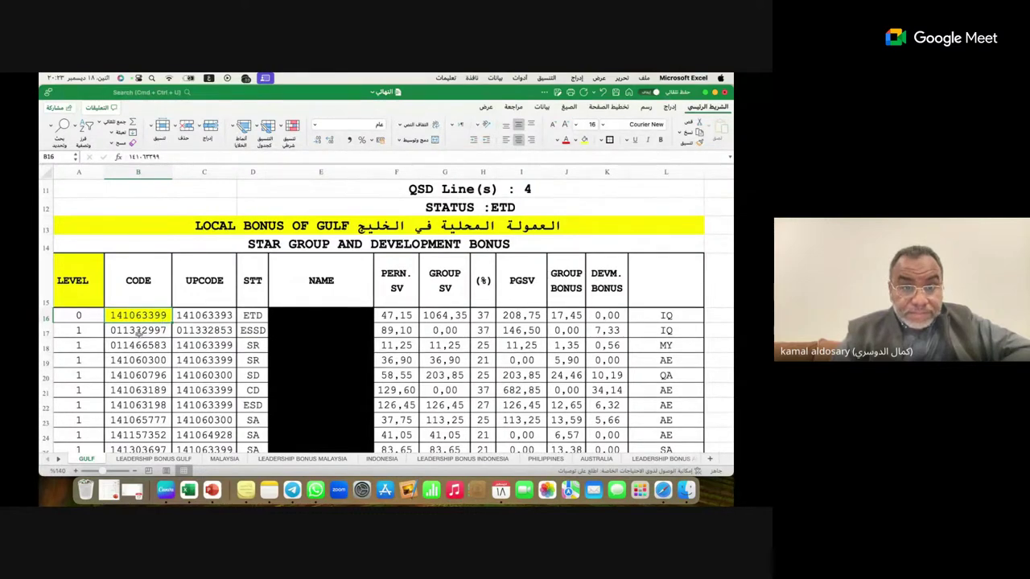
click(201, 319)
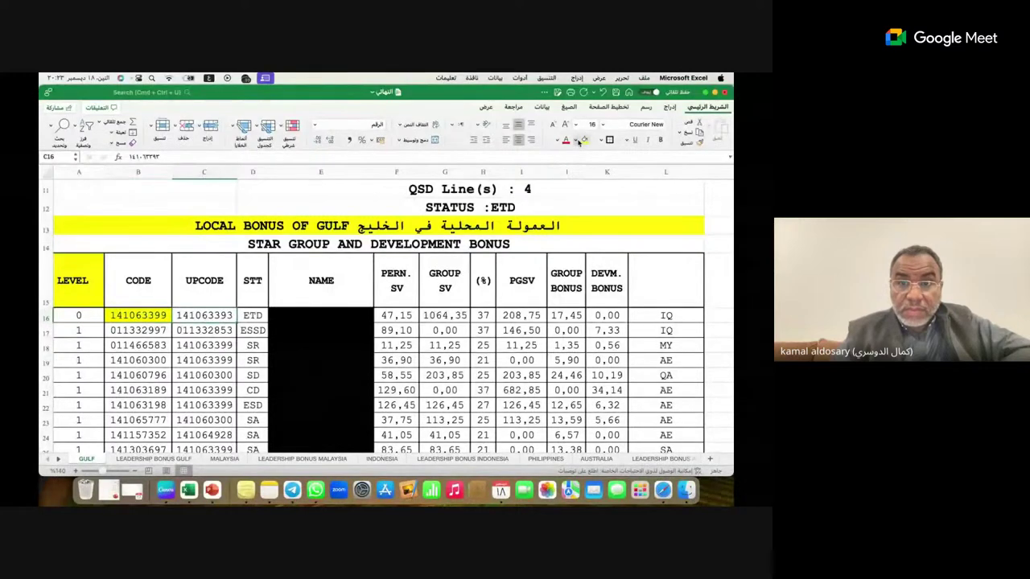
click(576, 141)
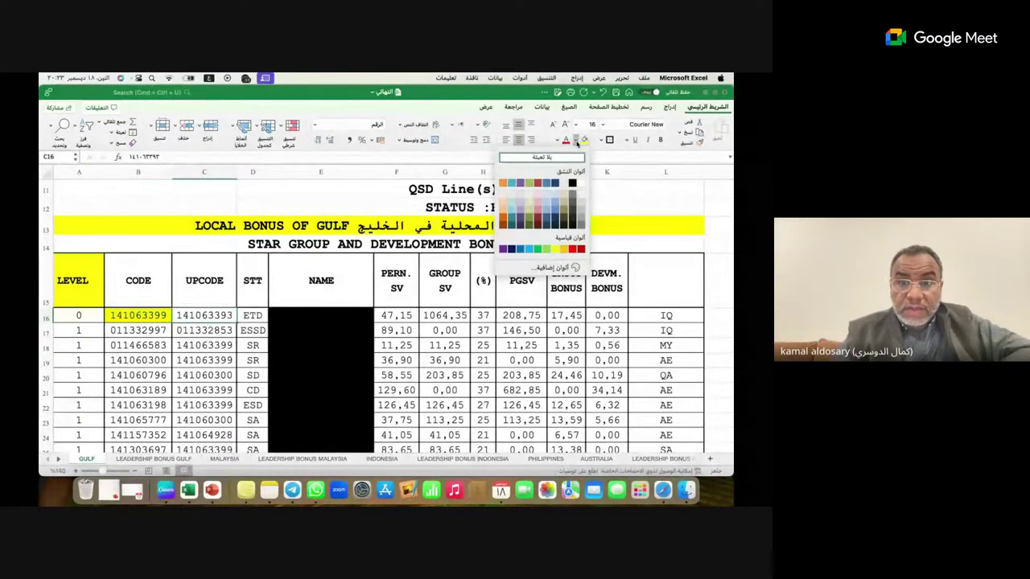
click(531, 200)
key(Return)
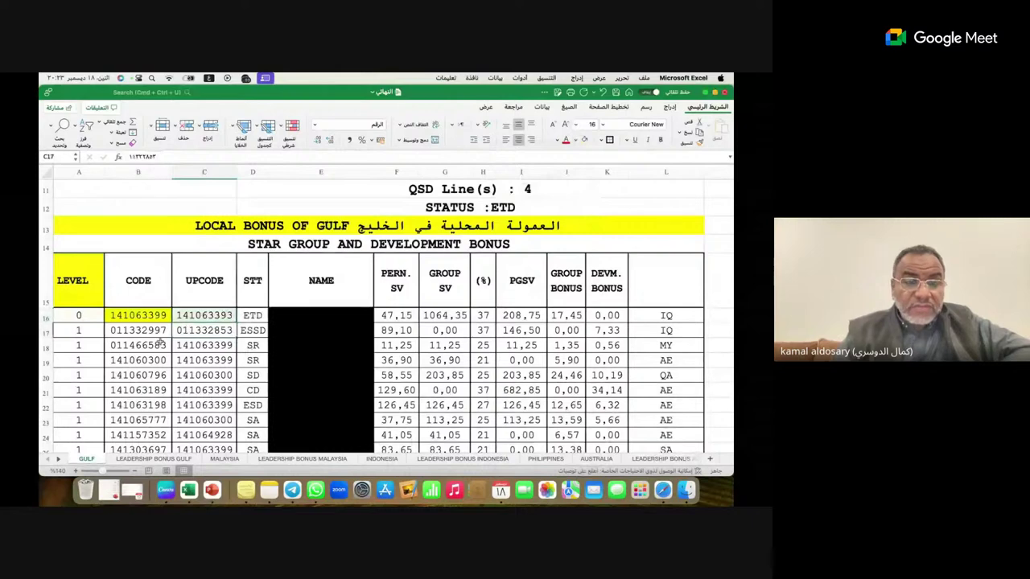
Compare the code and upcode in row 17, then fill the level cell A17 with light orange
click(140, 331)
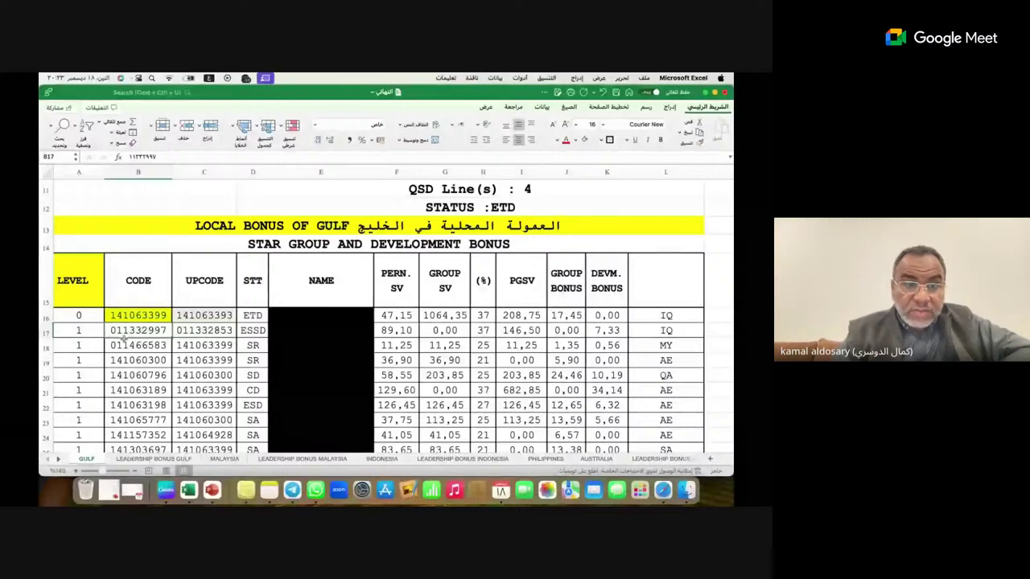
click(161, 315)
click(221, 333)
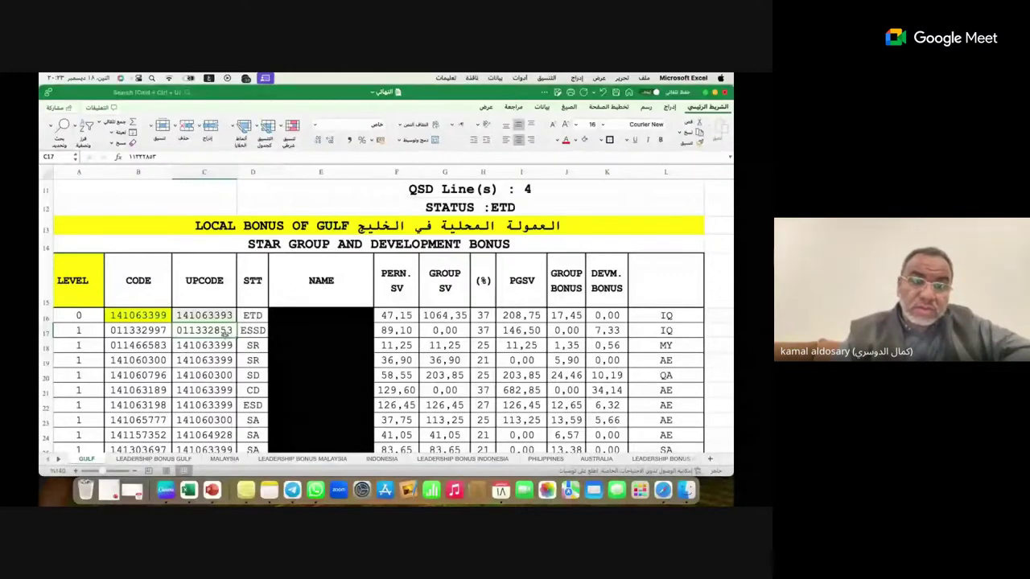
key(Left)
key(Left)
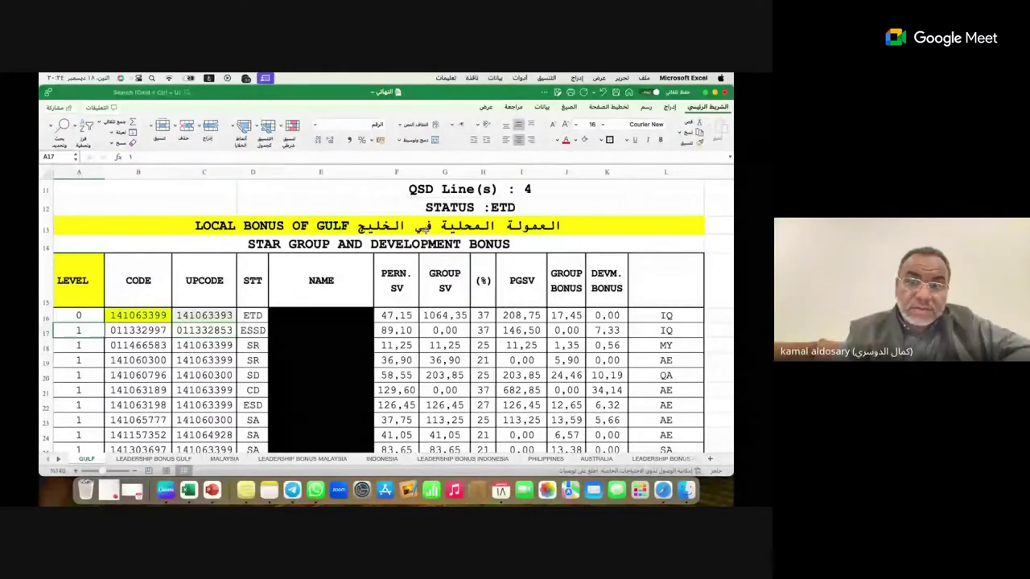
click(576, 141)
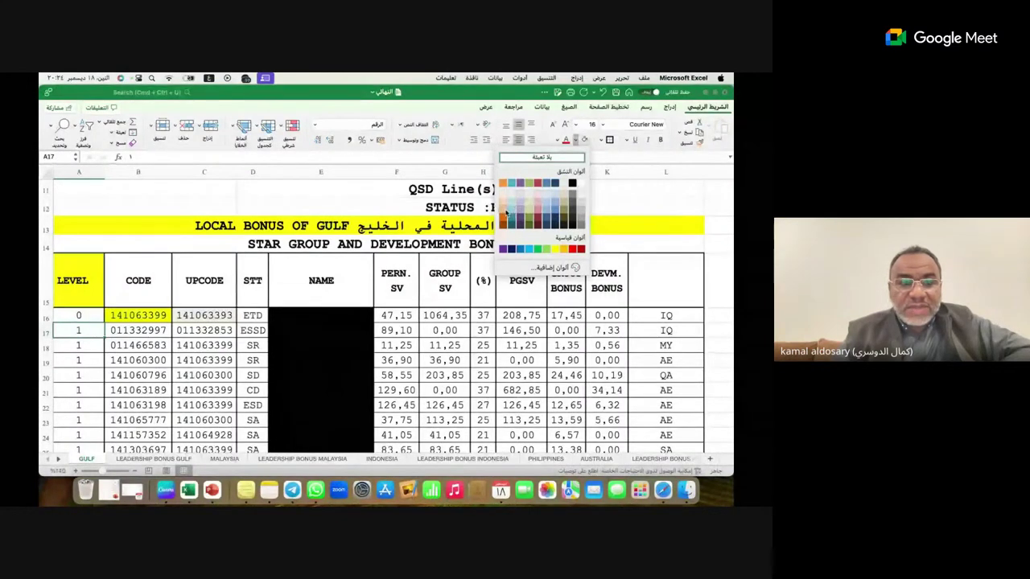
click(506, 212)
Go through the CODE column entries around B19 and return to the level cell A18
click(131, 360)
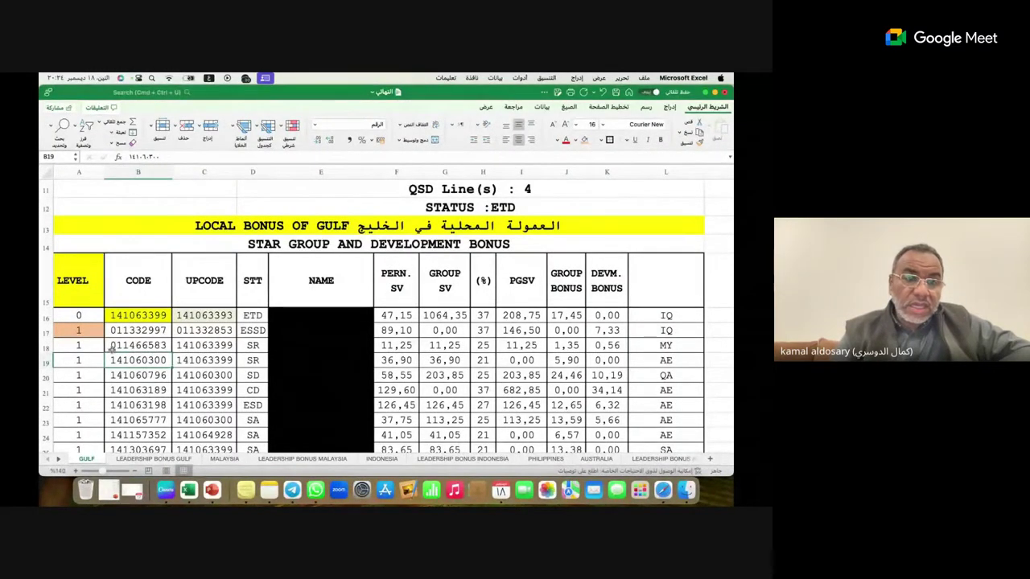
key(Down)
key(Down)
key(Down)
key(Up)
key(Up)
key(Up)
key(Up)
key(Left)
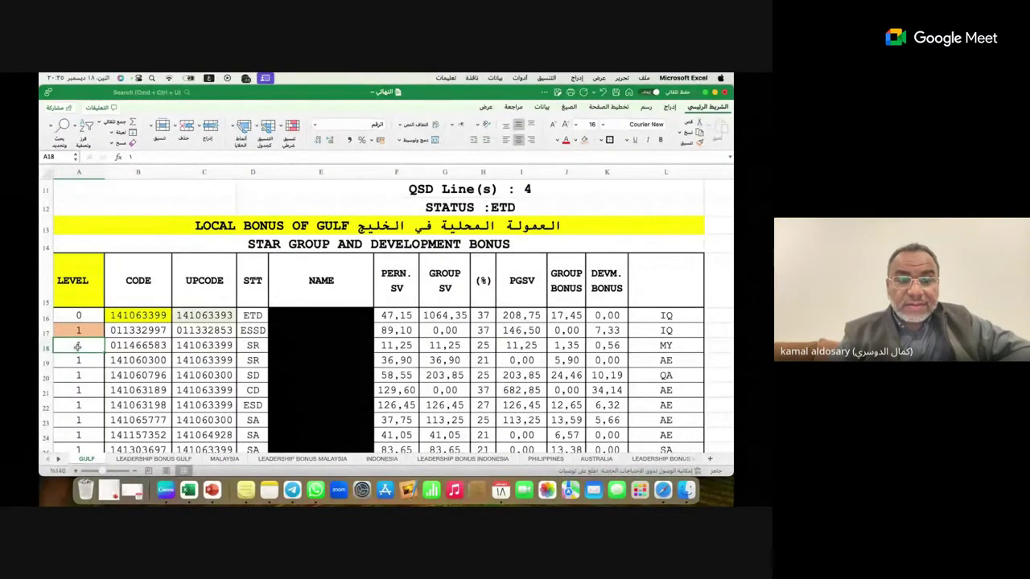
Check the upcode in C18 and fill the level cells A18 and A19 with light green
click(216, 346)
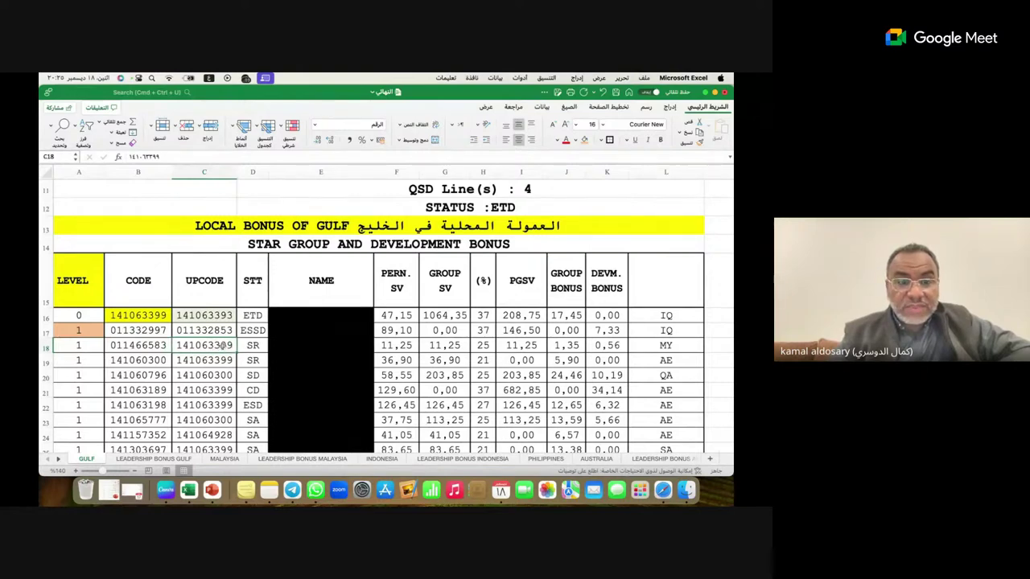
click(89, 345)
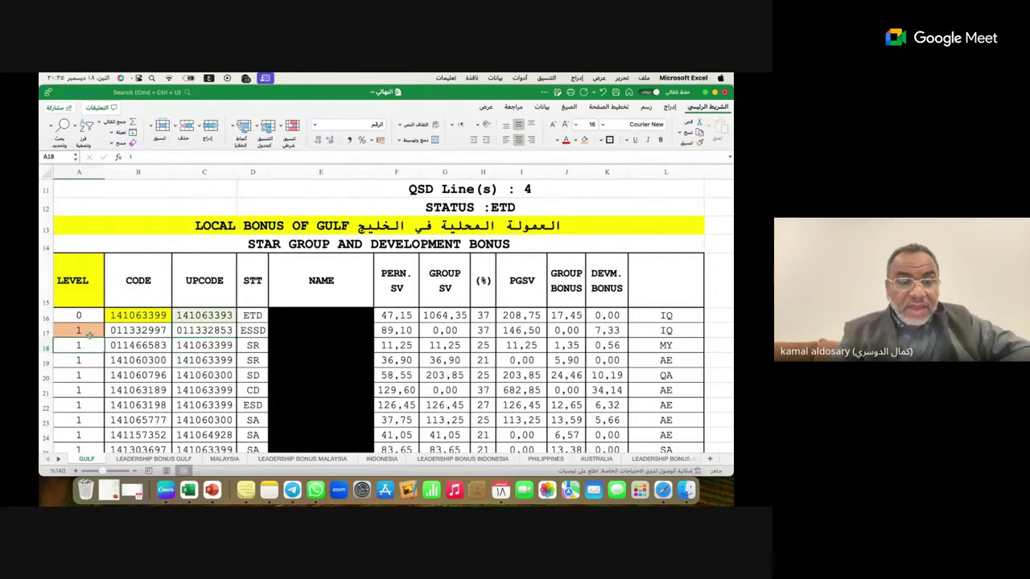
click(91, 330)
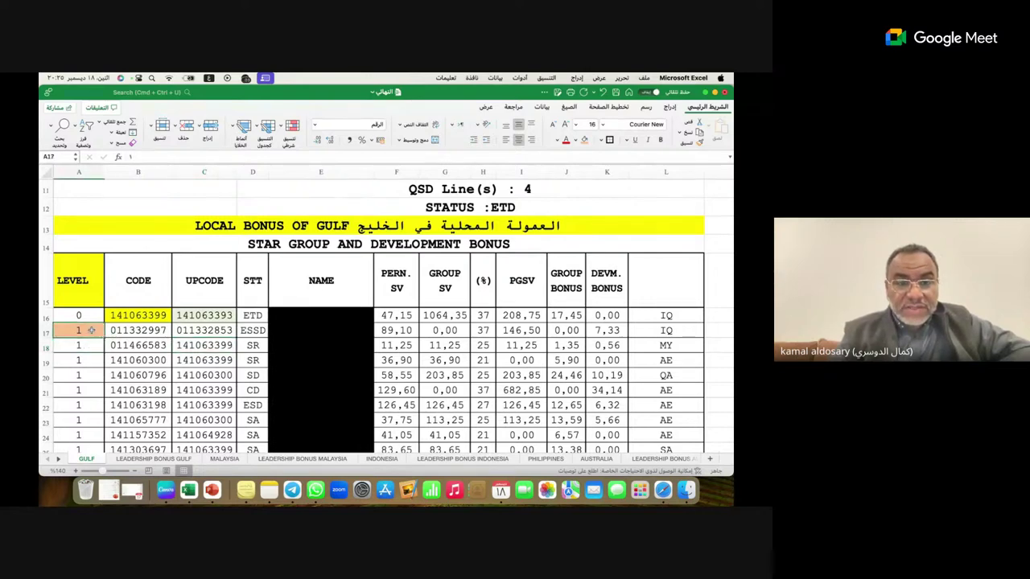
click(91, 346)
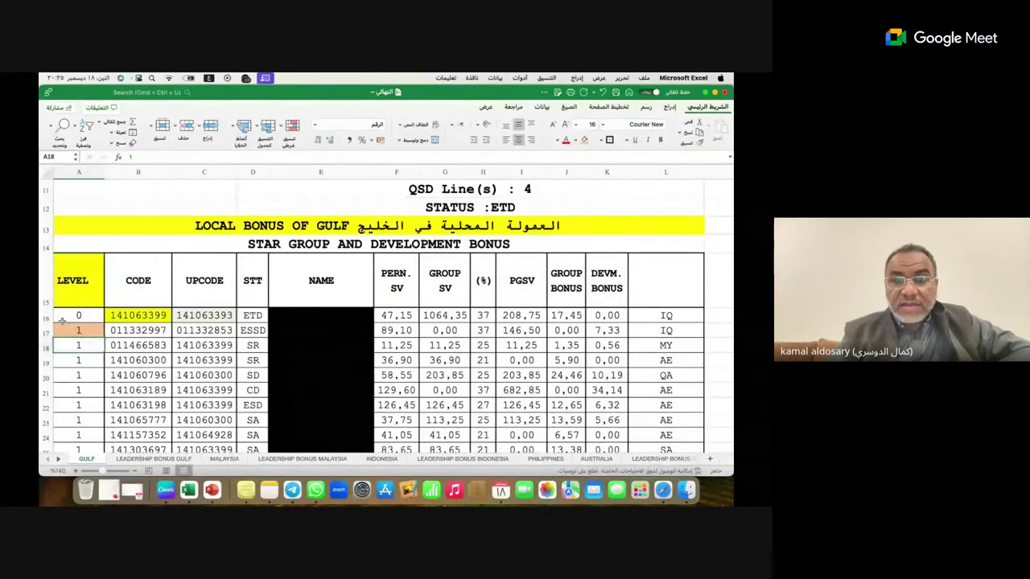
click(576, 141)
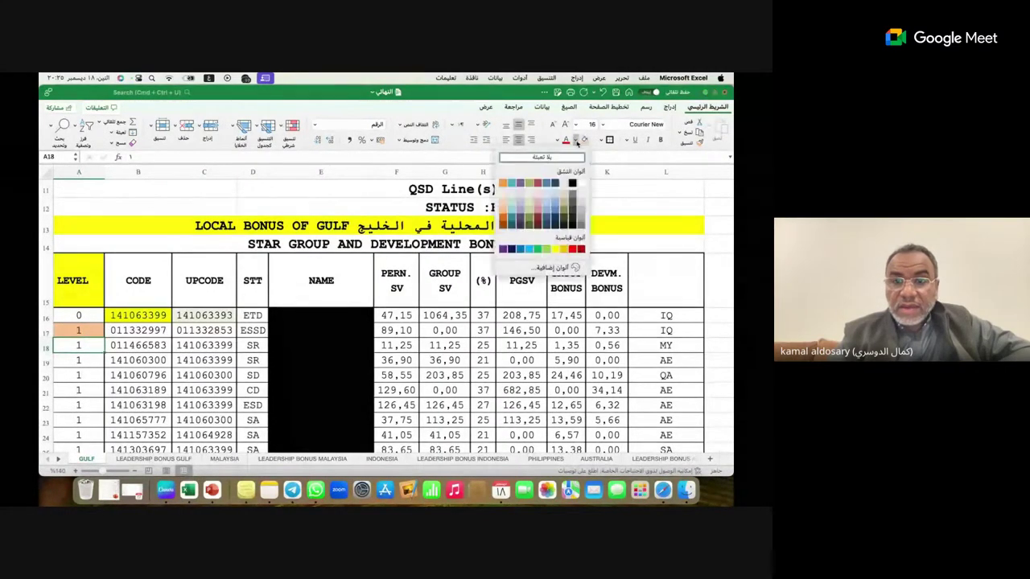
click(545, 249)
click(46, 361)
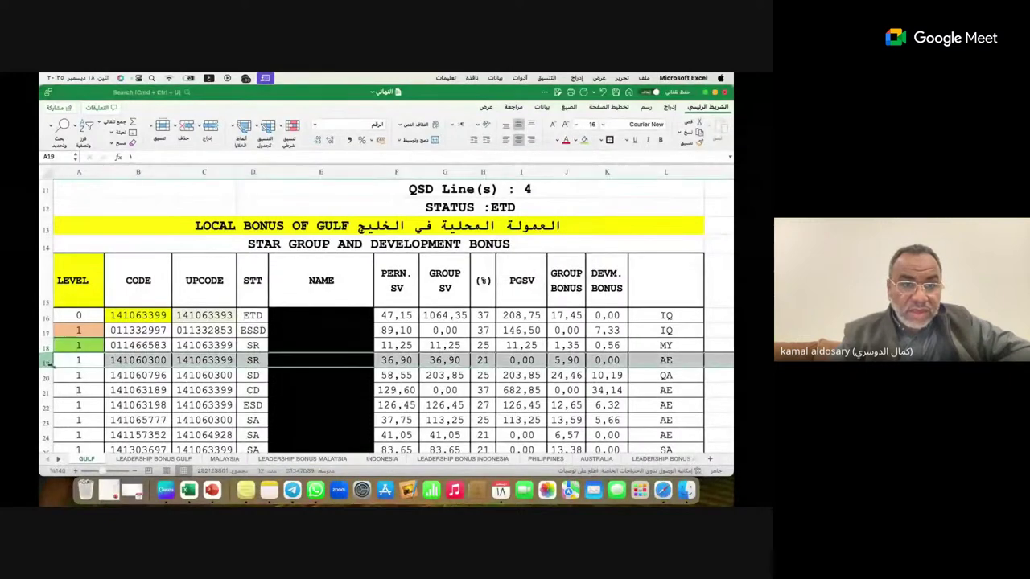
click(81, 363)
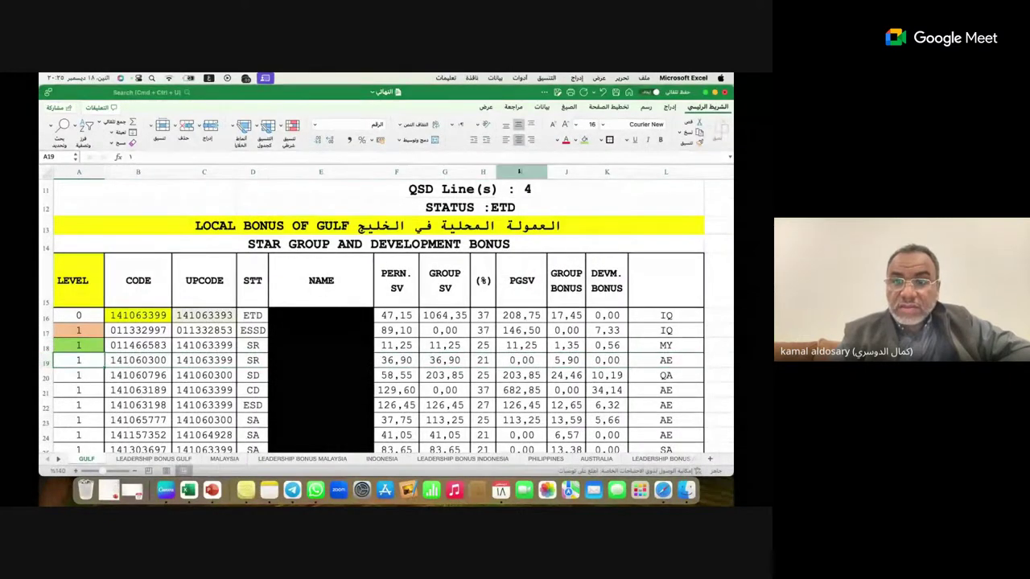
click(584, 142)
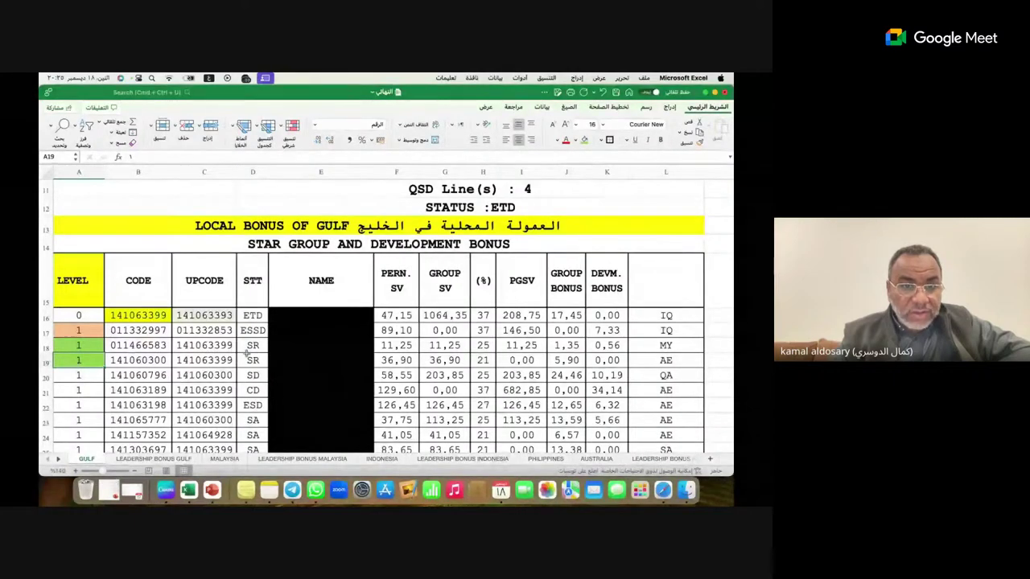
Fill the level cell A20 with a pale orange and go to its code in B20
click(83, 378)
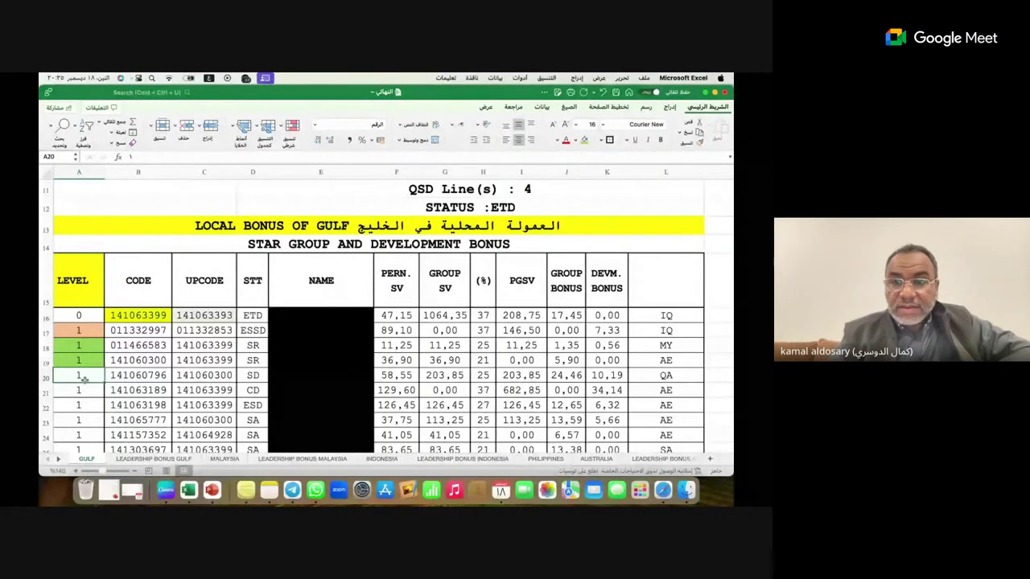
click(575, 141)
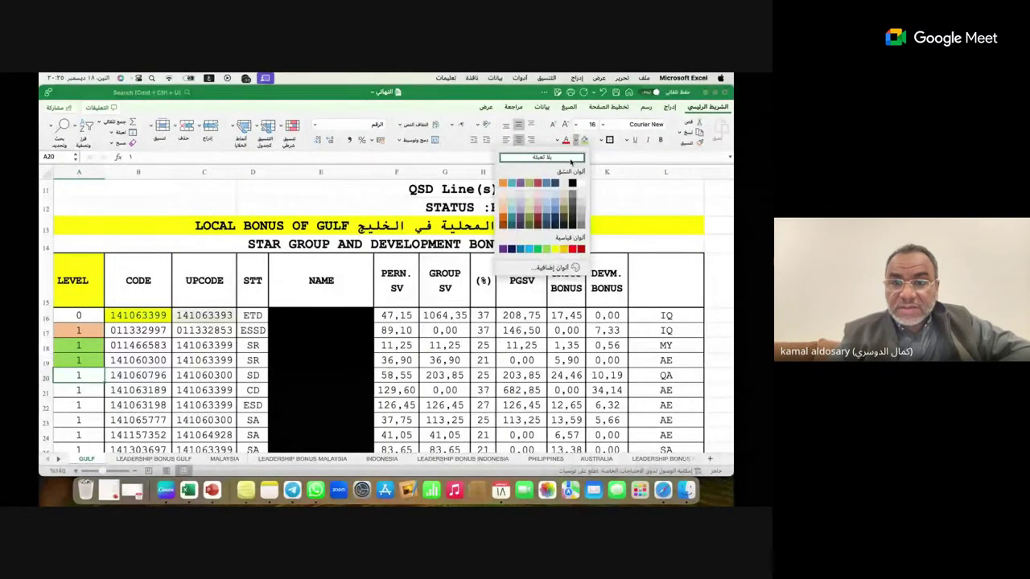
click(565, 251)
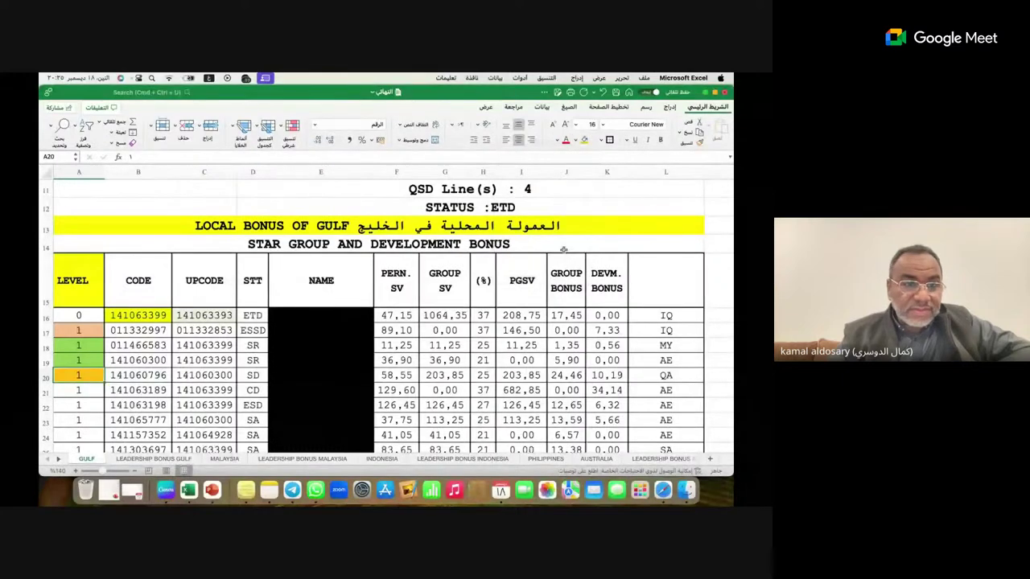
click(578, 142)
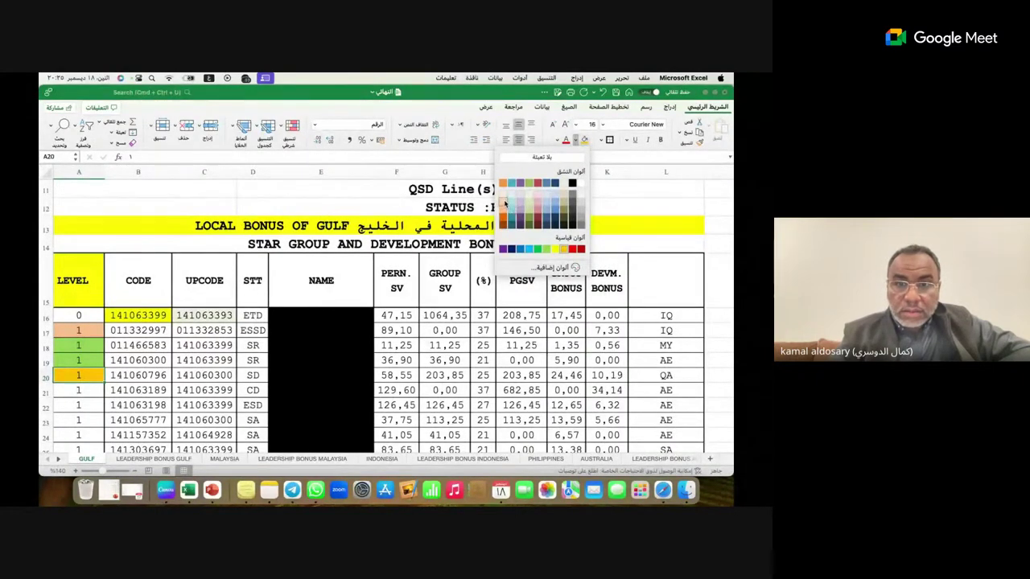
click(503, 198)
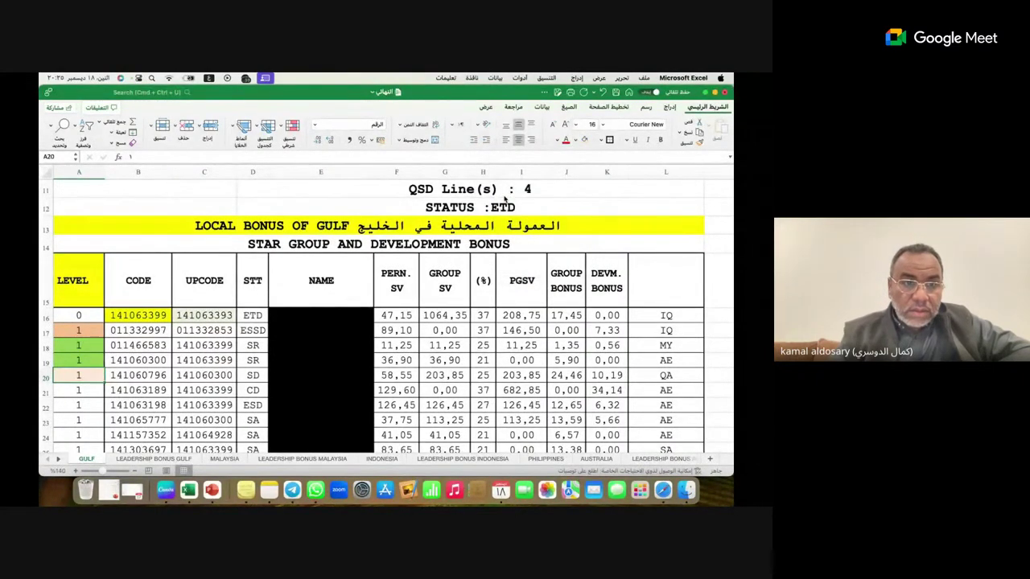
click(143, 375)
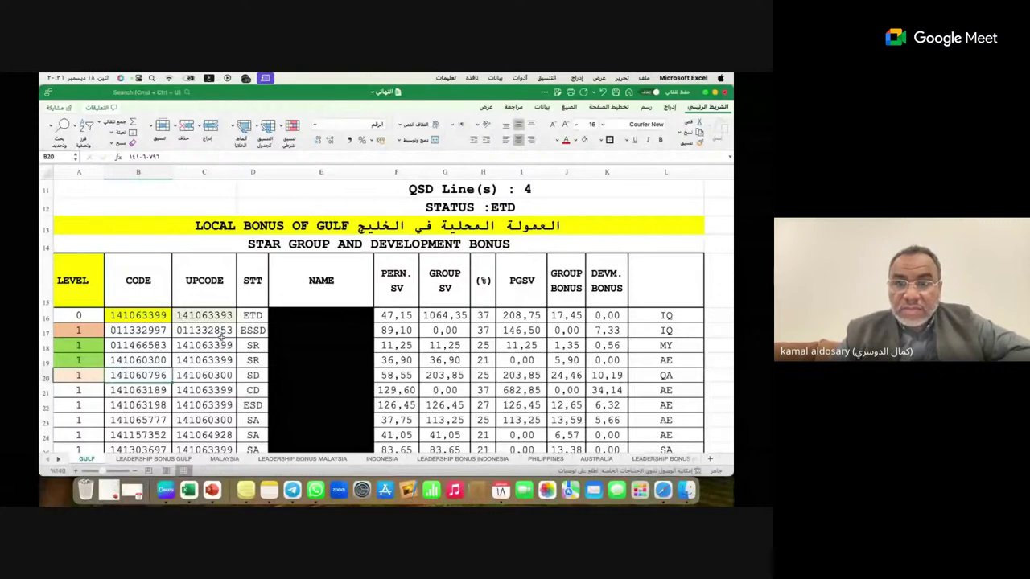
Fill the CODE and UPCODE headings in B15 and C15 with yellow
drag(138, 280, 203, 280)
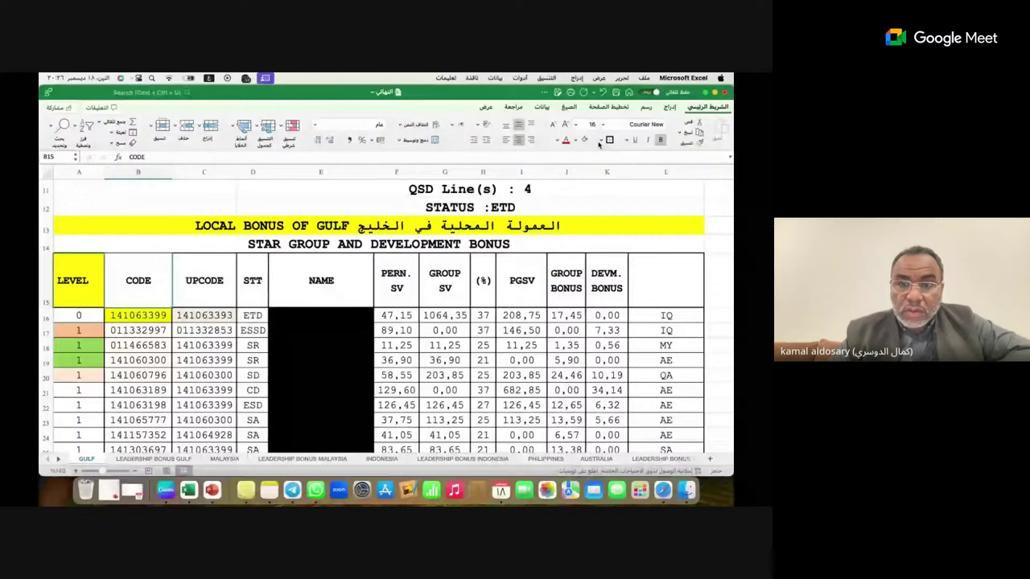
click(599, 142)
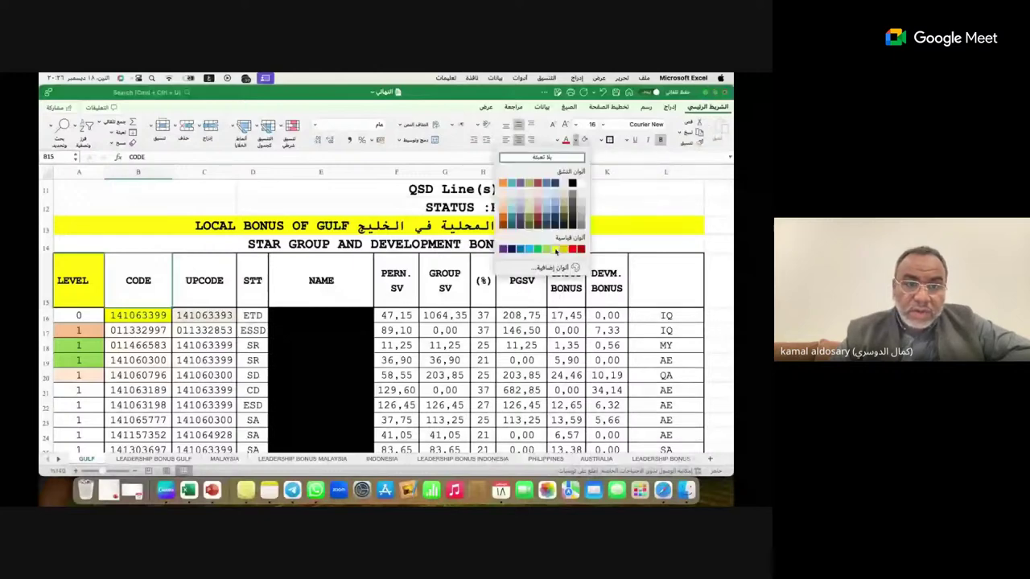
click(203, 280)
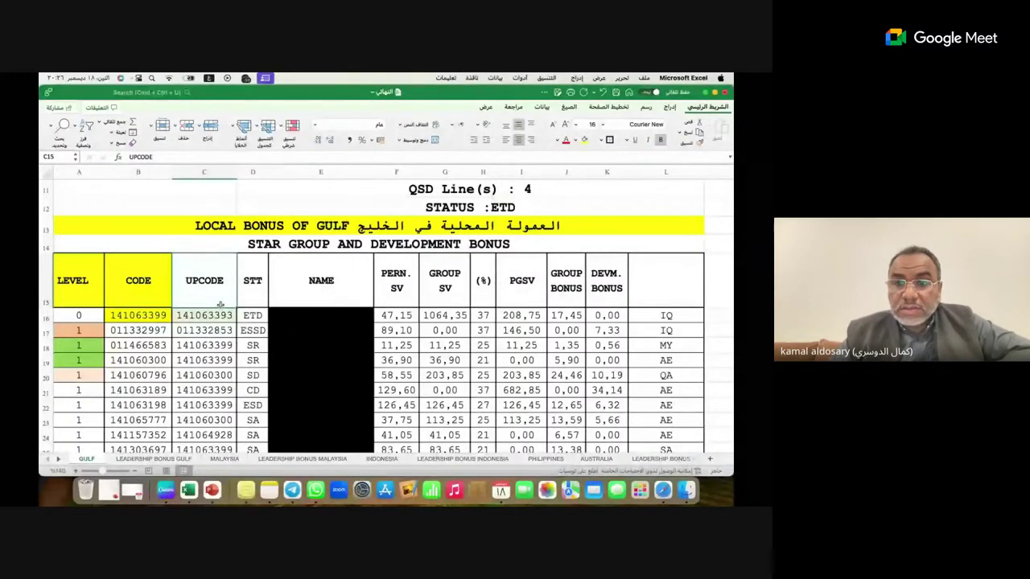
click(575, 142)
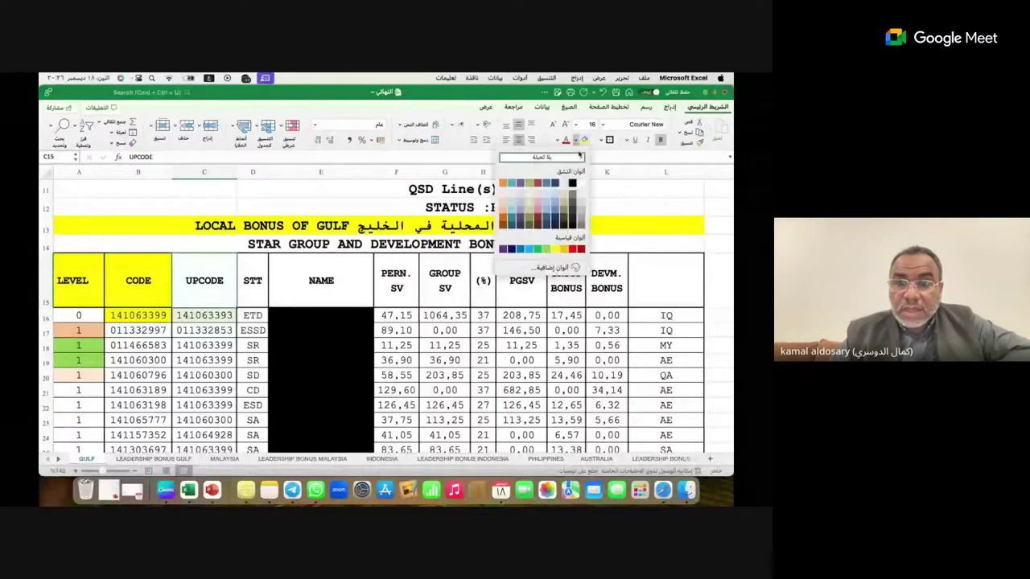
click(554, 250)
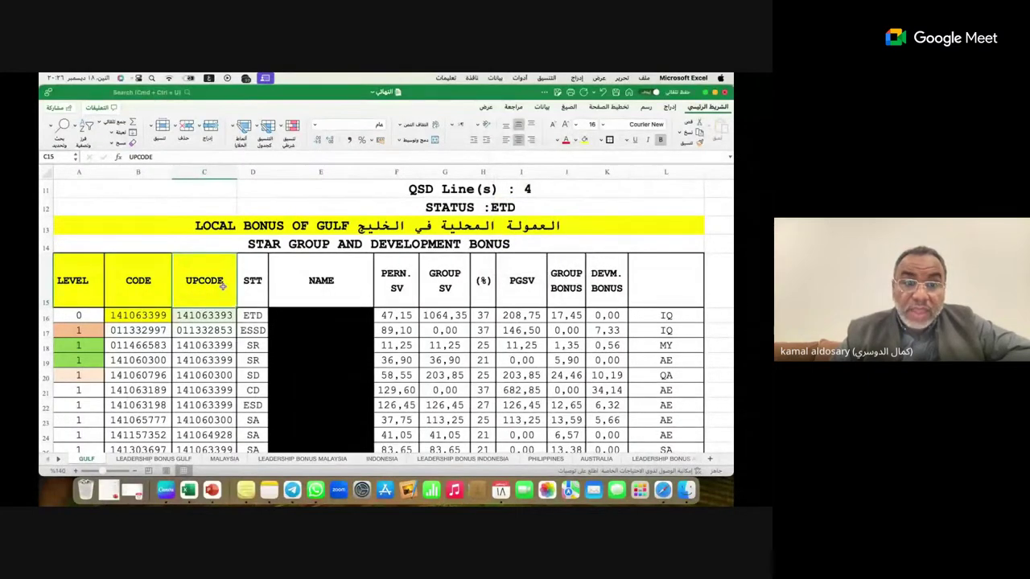
Go down the STT column from its heading in D15 to the entry in D20
click(252, 294)
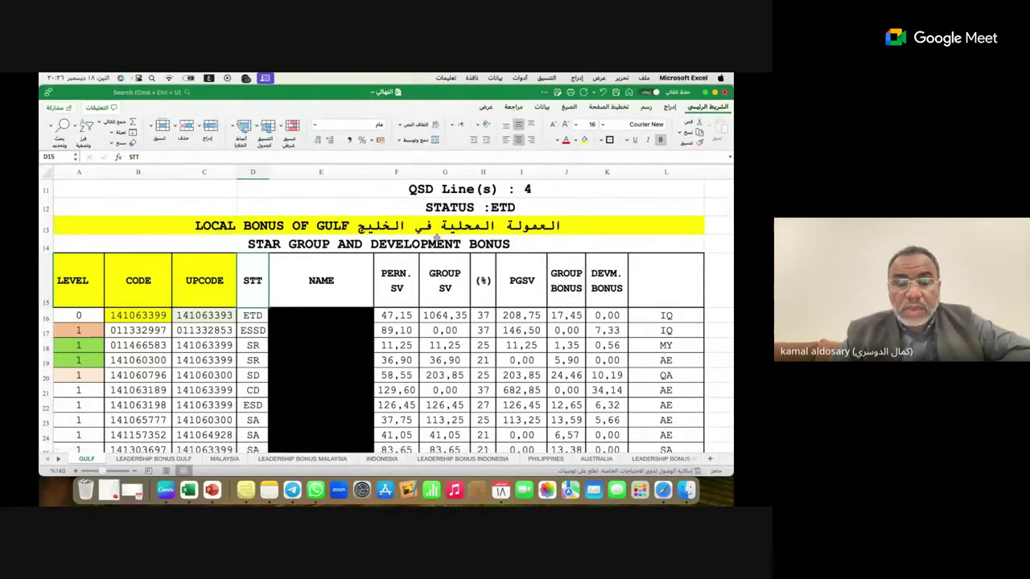
click(254, 318)
click(254, 331)
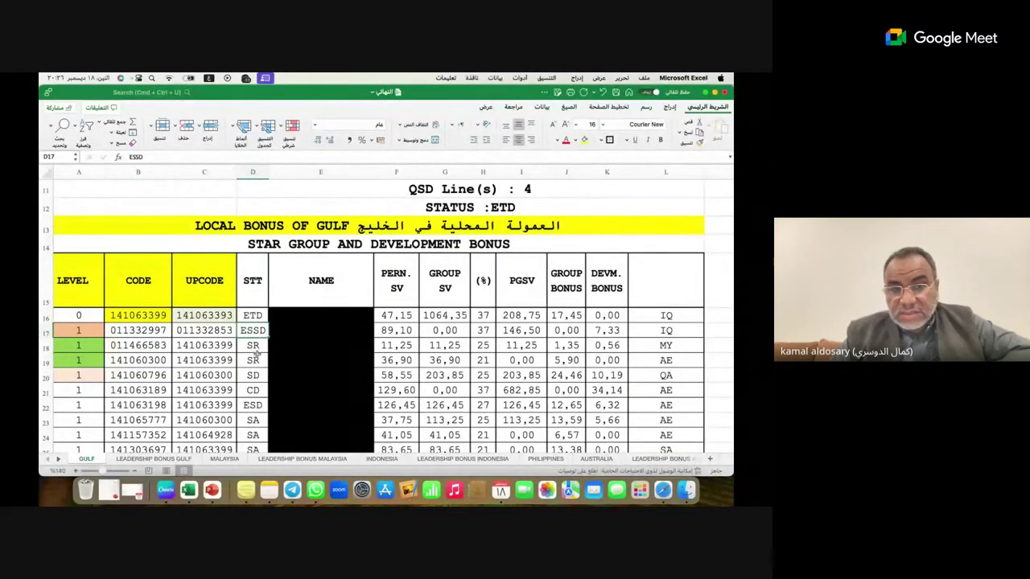
click(259, 348)
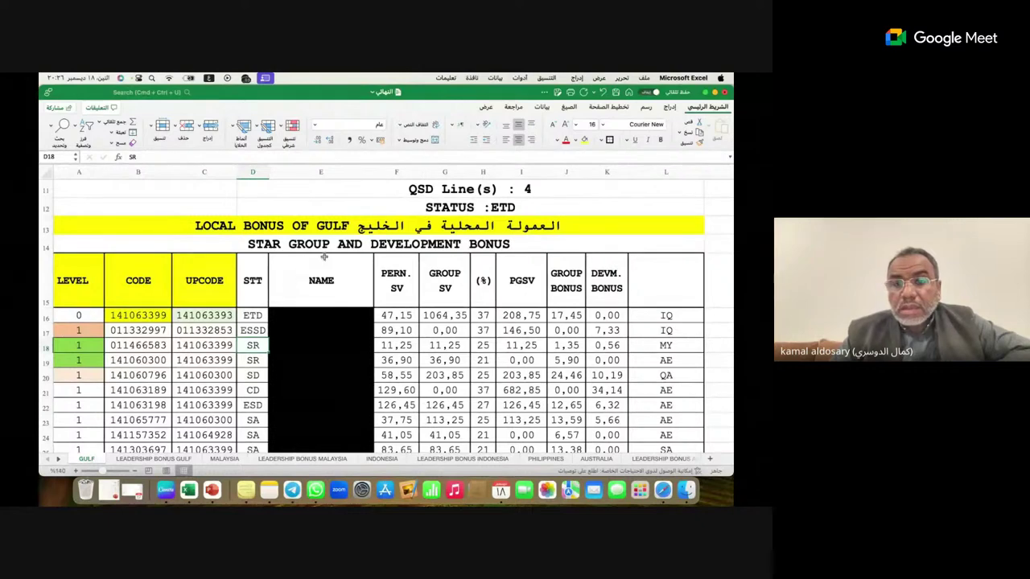
key(Down)
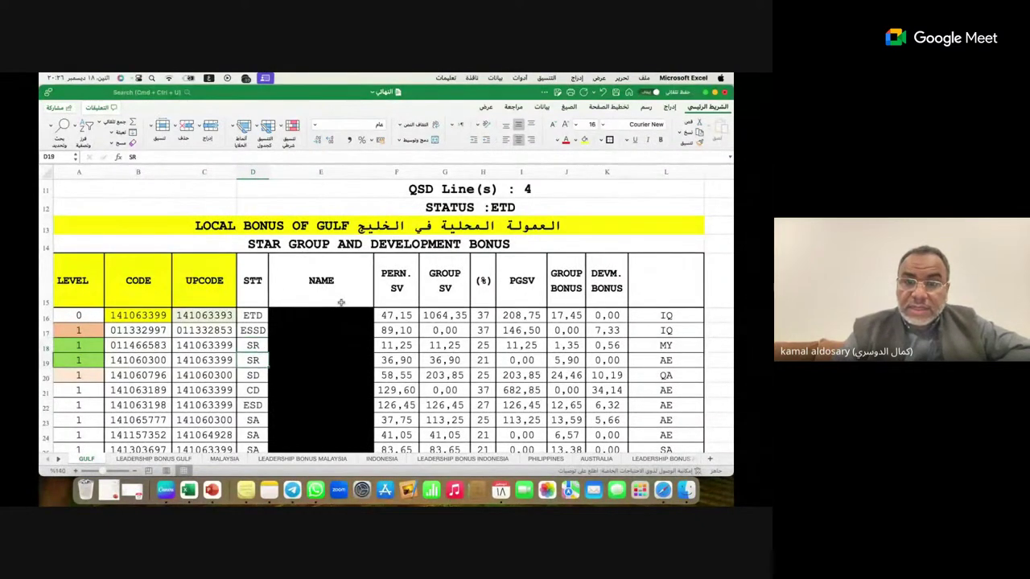
key(Down)
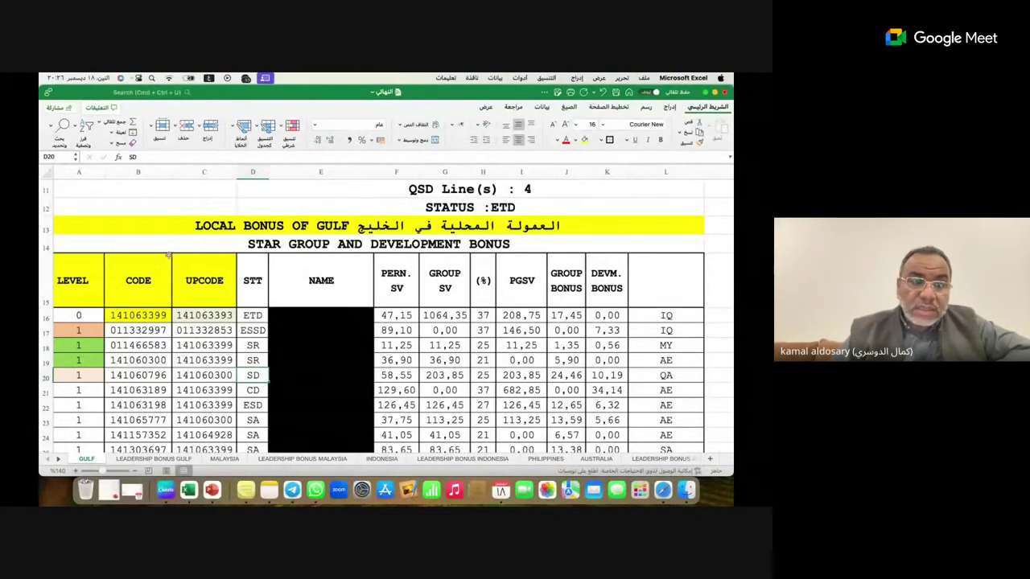
Go across row 16 from the STT entry in D16 to the group bonus in J16 and return to the percentage in H16
click(252, 315)
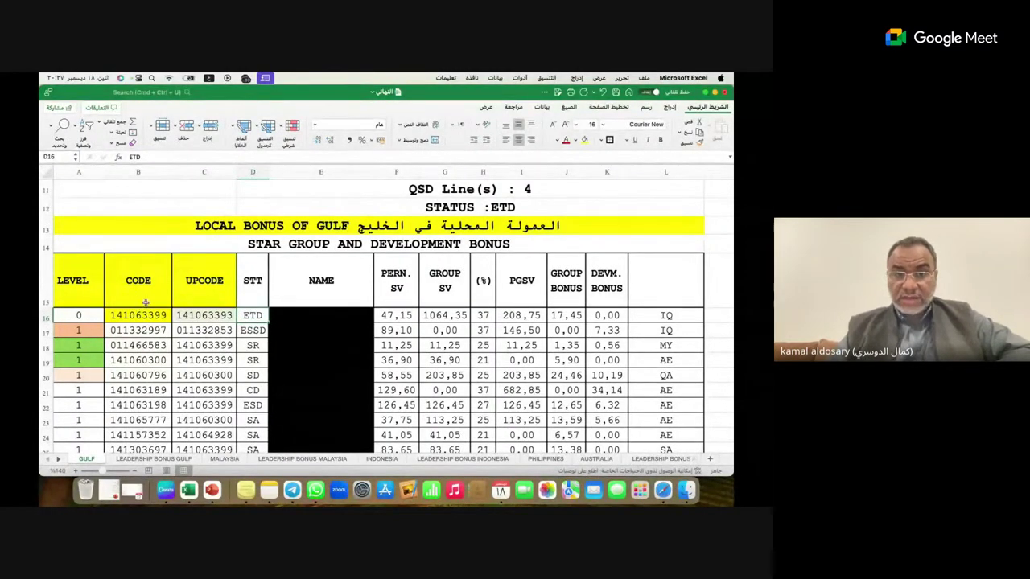
key(Right)
key(Right)
key(Right)
key(Right)
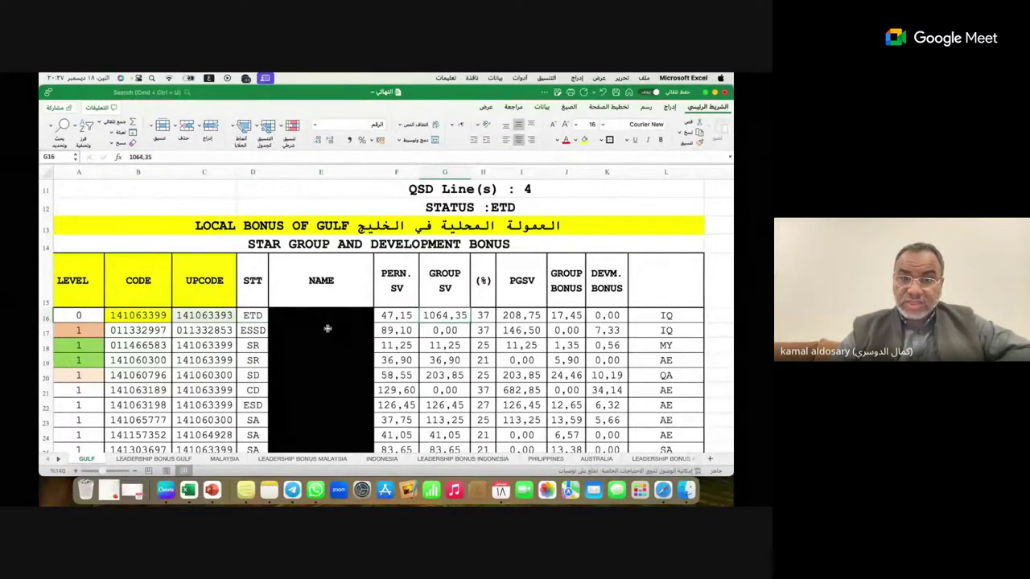
key(Right)
key(Right)
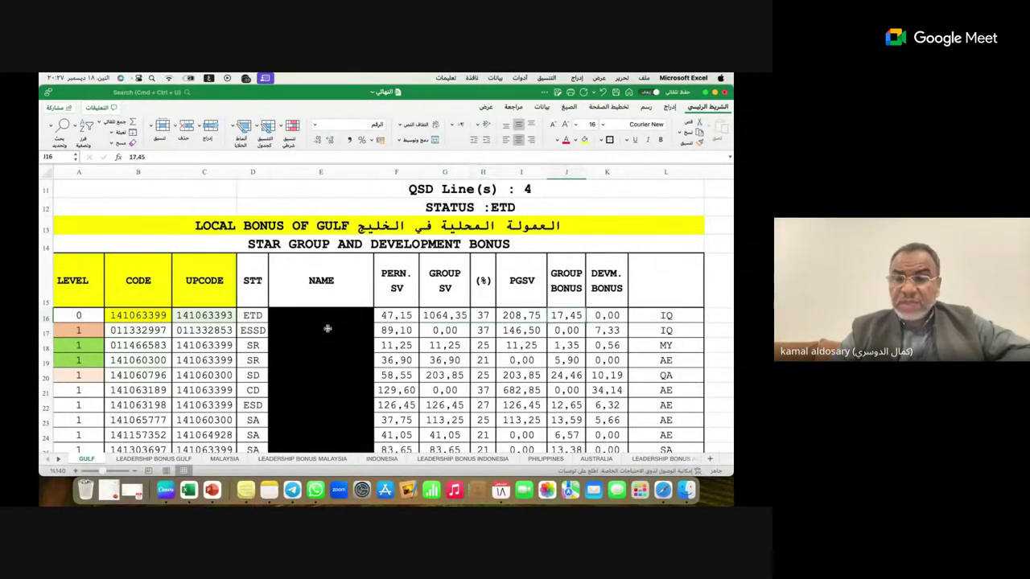
key(Left)
key(Left)
key(Left)
key(Left)
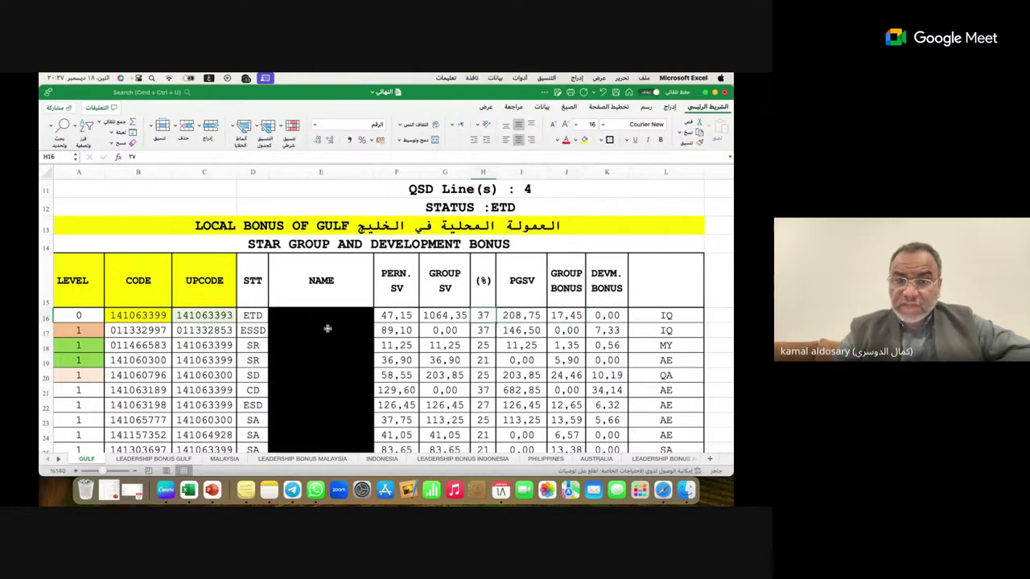
Reduce the height of heading row 15 slightly
click(718, 305)
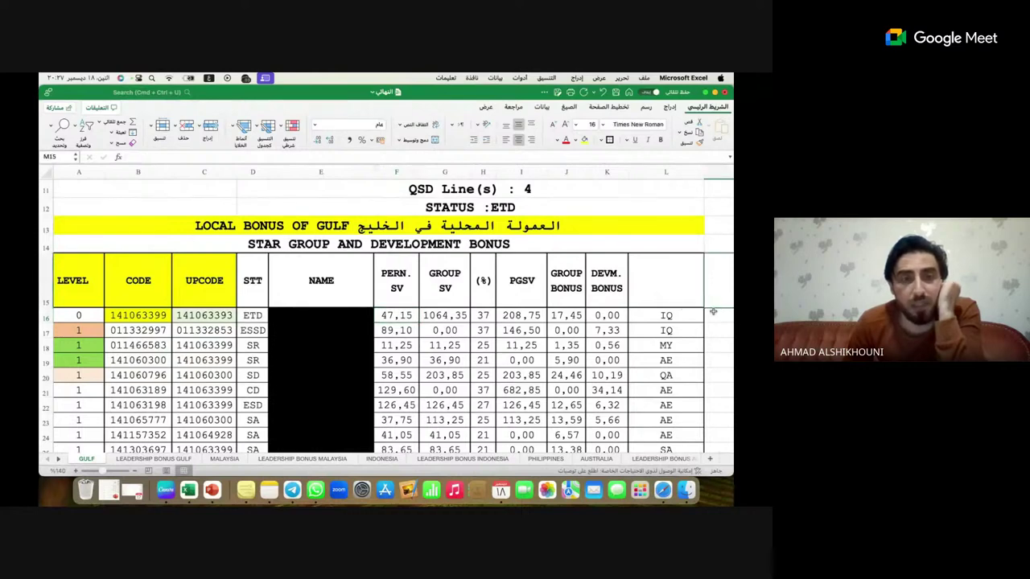
click(700, 310)
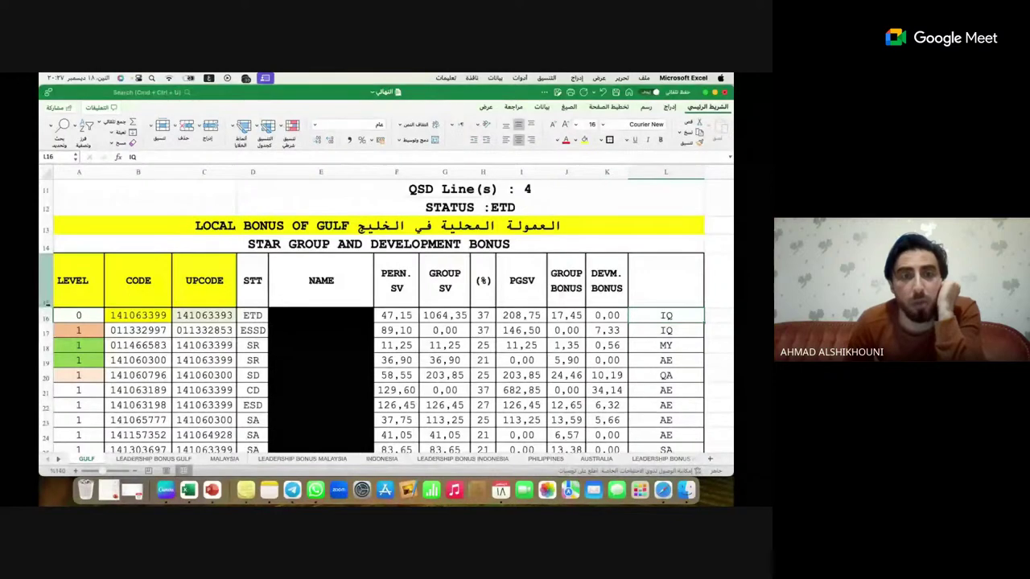
drag(49, 308, 50, 292)
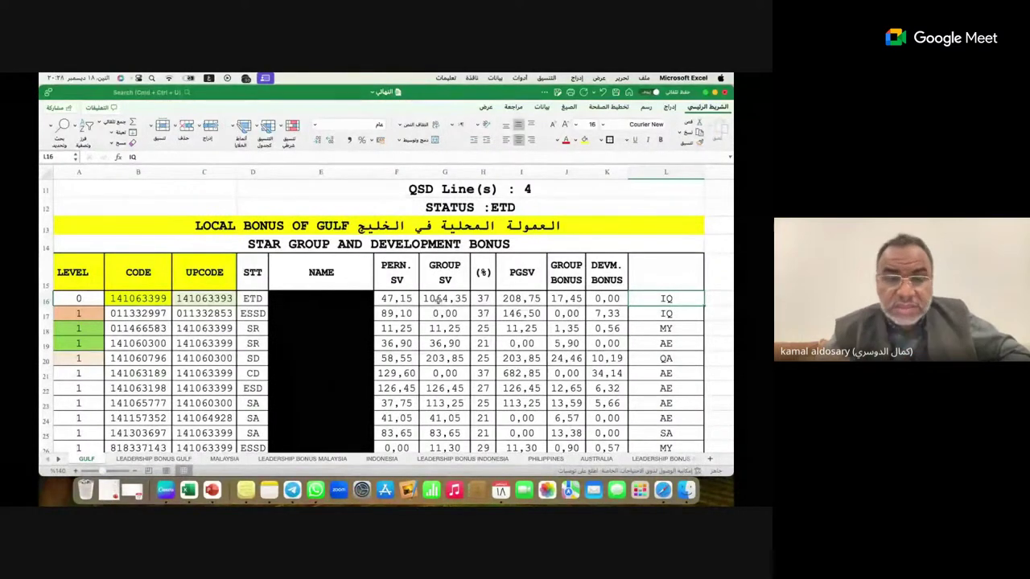
Fill the STT, NAME and PERN. SV headings in D15:F15 with yellow and go to the personal SV in F16
click(404, 272)
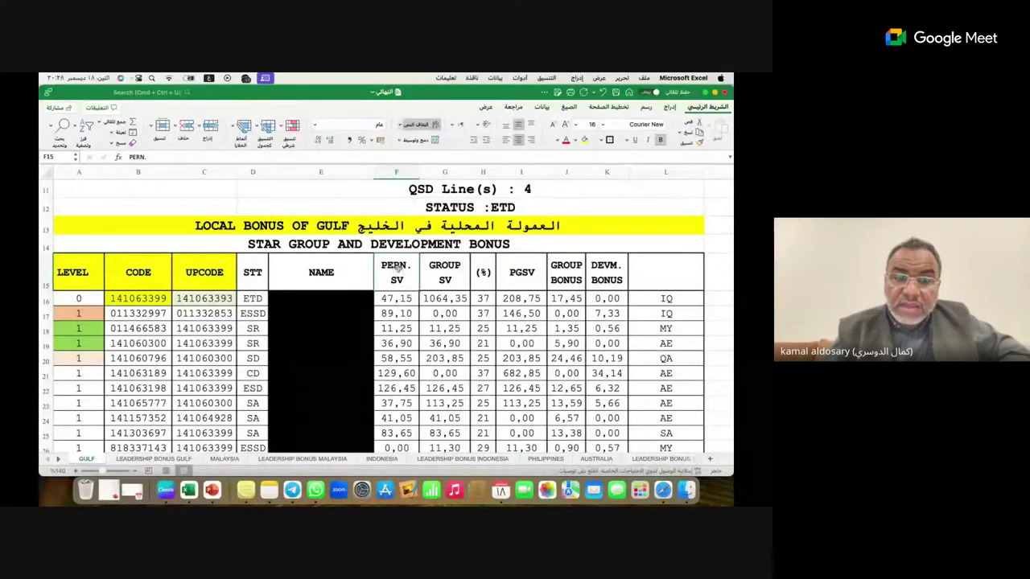
click(245, 274)
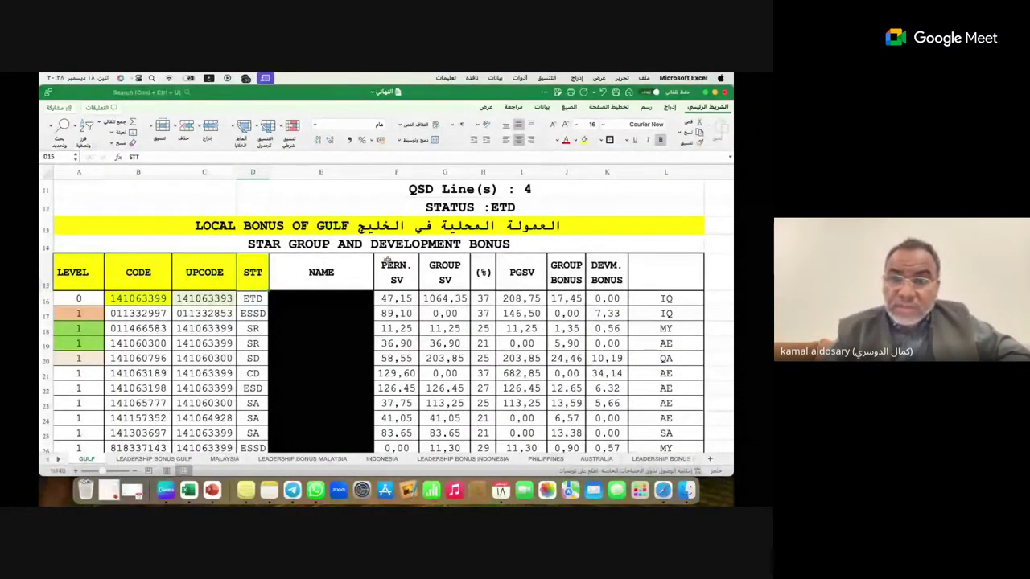
key(Right)
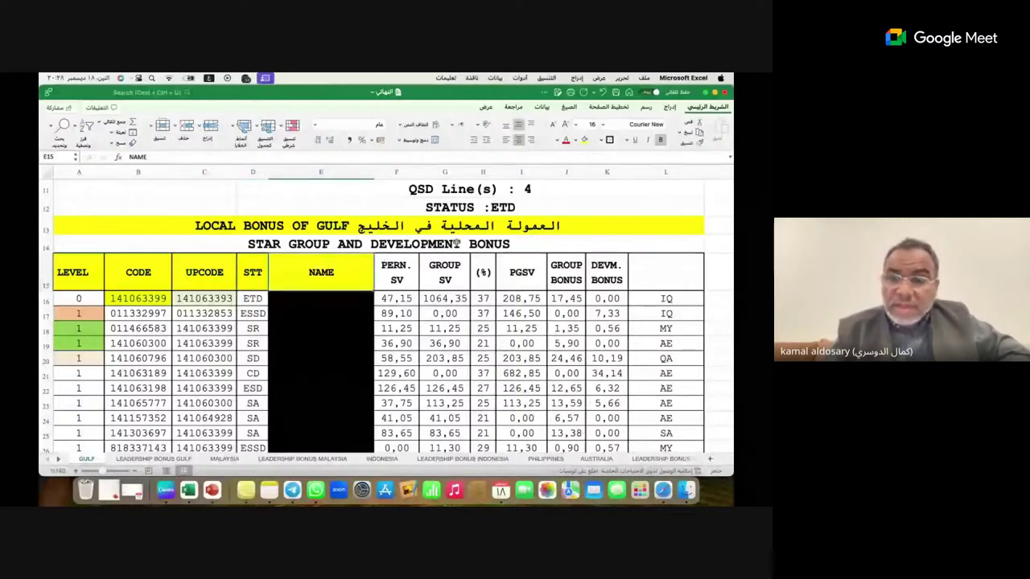
click(399, 274)
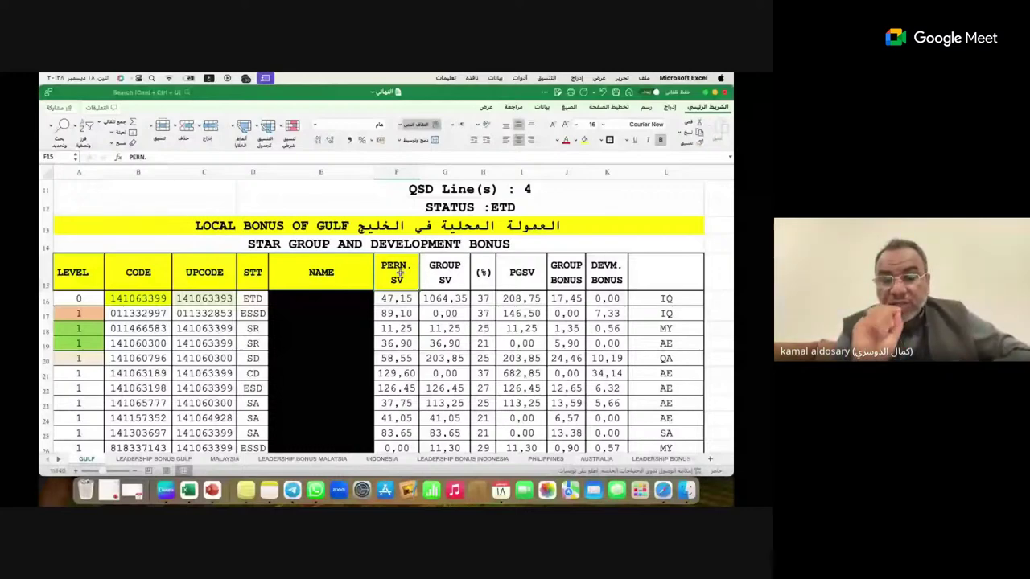
click(396, 299)
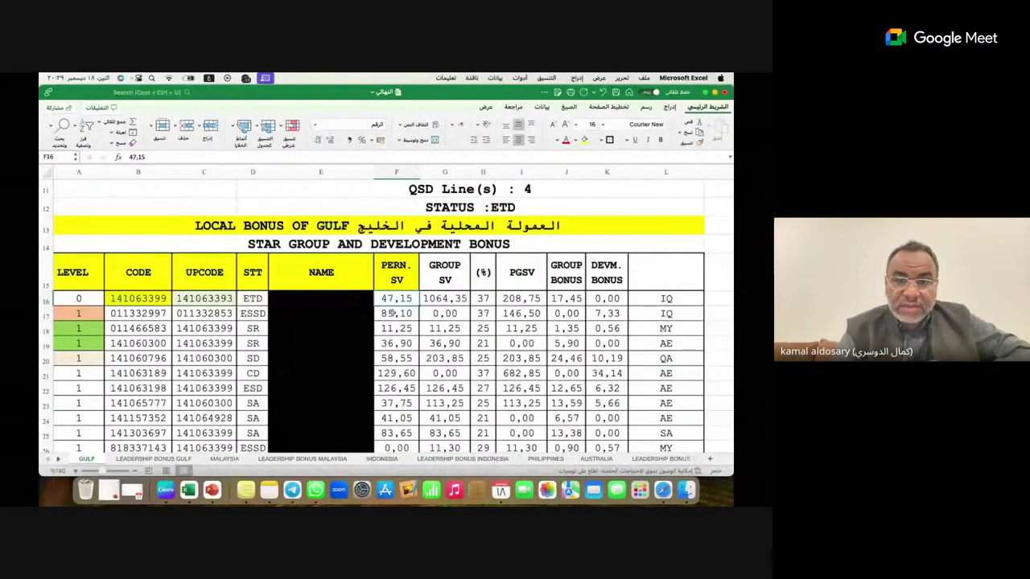
Fill the GROUP SV and (%) headings in G15 and H15 with yellow and decline the incoming call
click(447, 273)
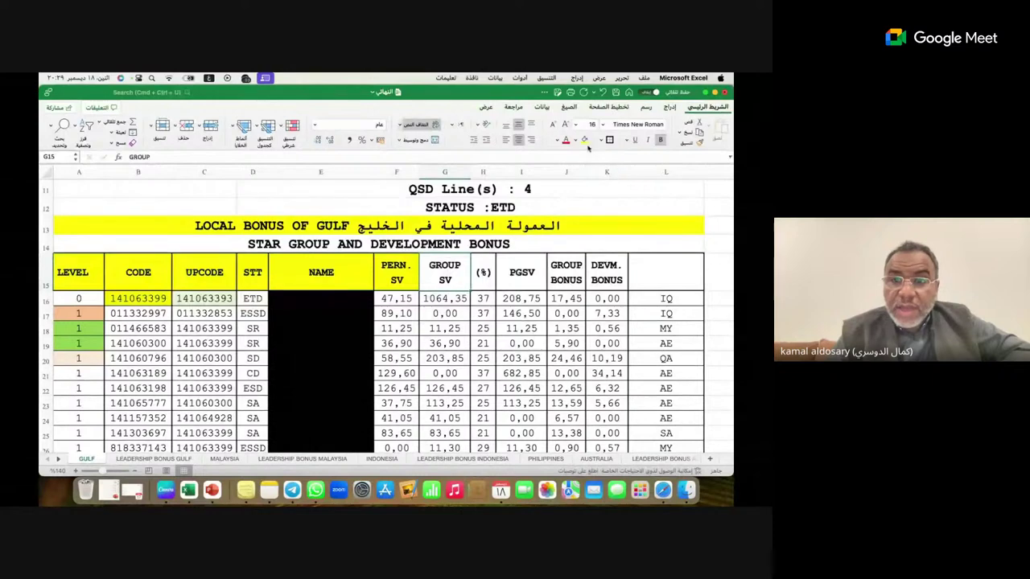
click(459, 298)
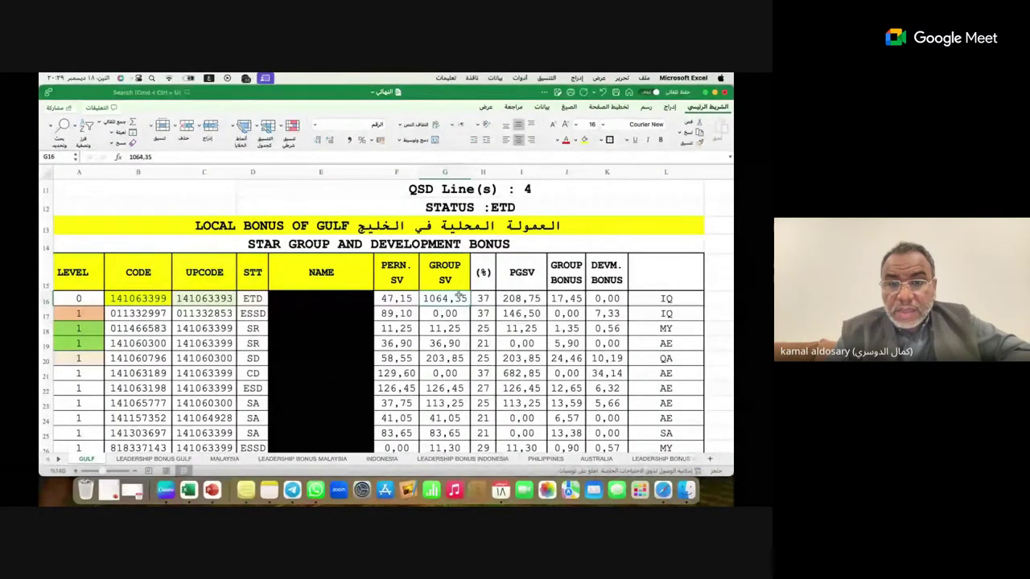
click(481, 280)
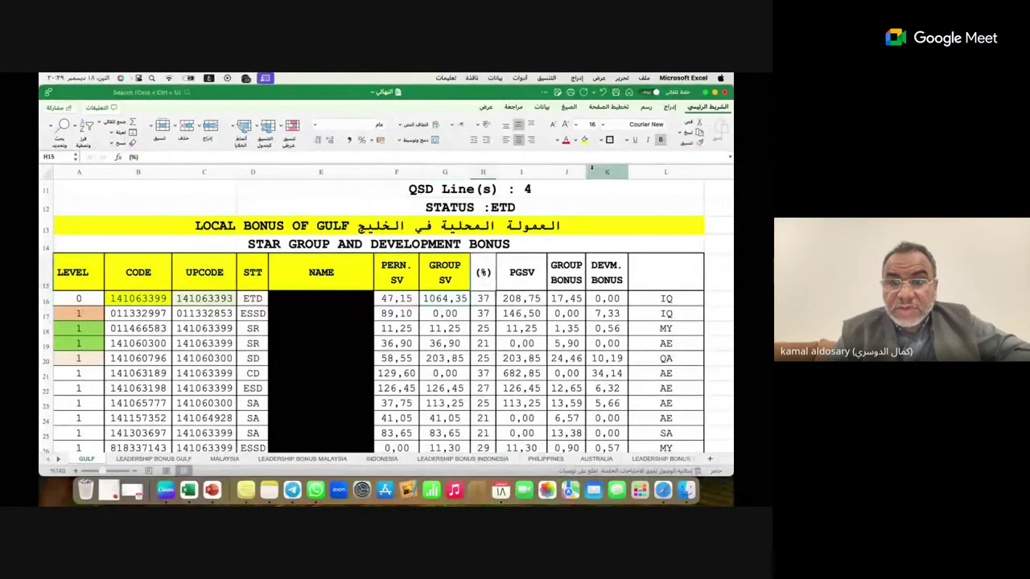
click(584, 141)
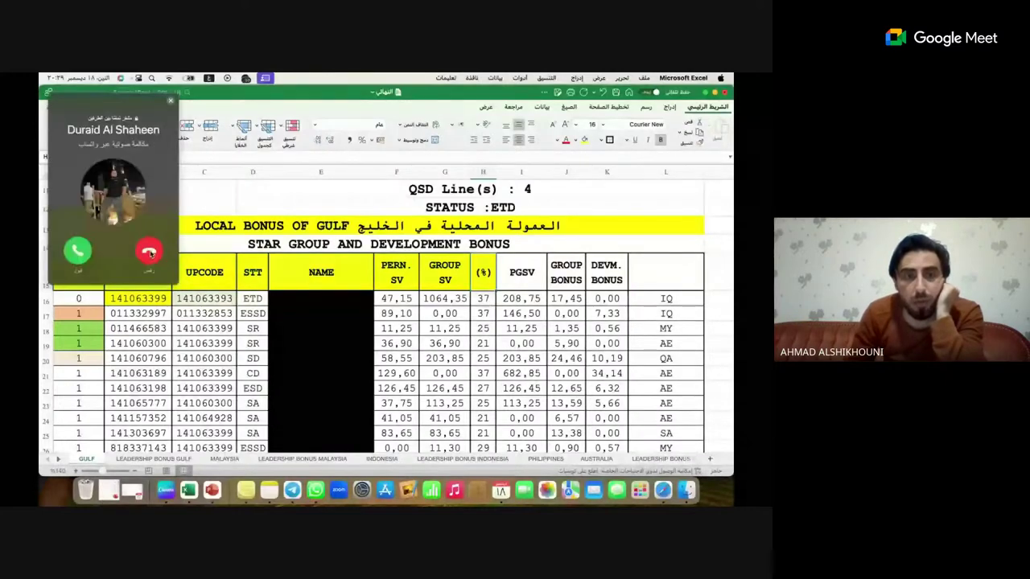
click(150, 252)
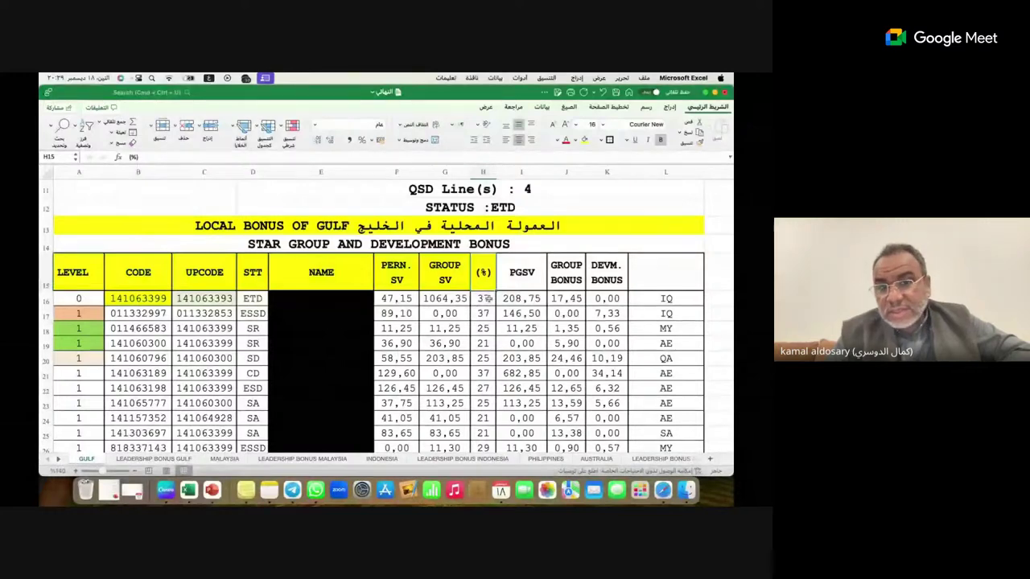
Compare the percentages in H16 and H18, checking the status in D18 and the entries across B18:L18
click(486, 298)
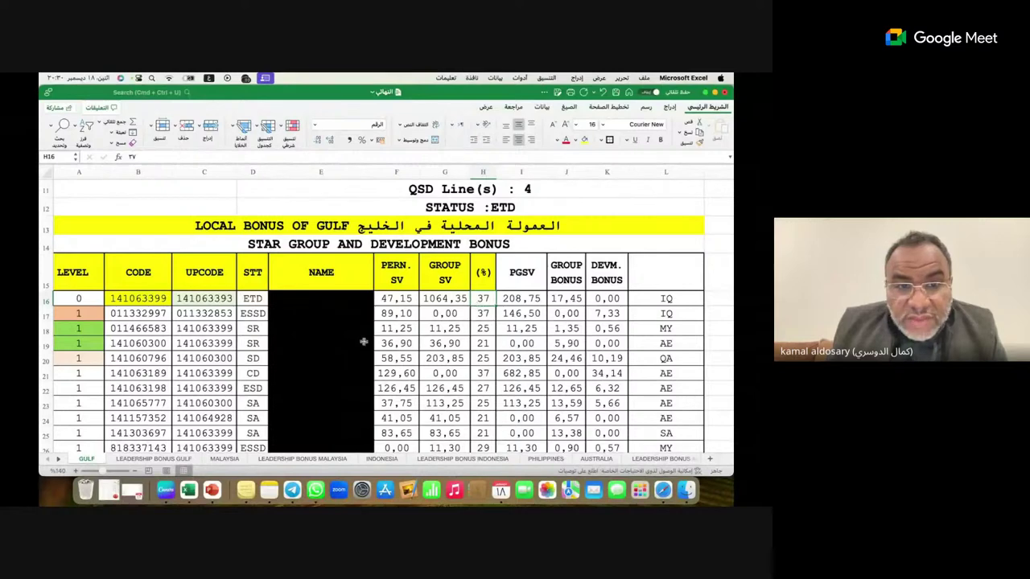
click(250, 332)
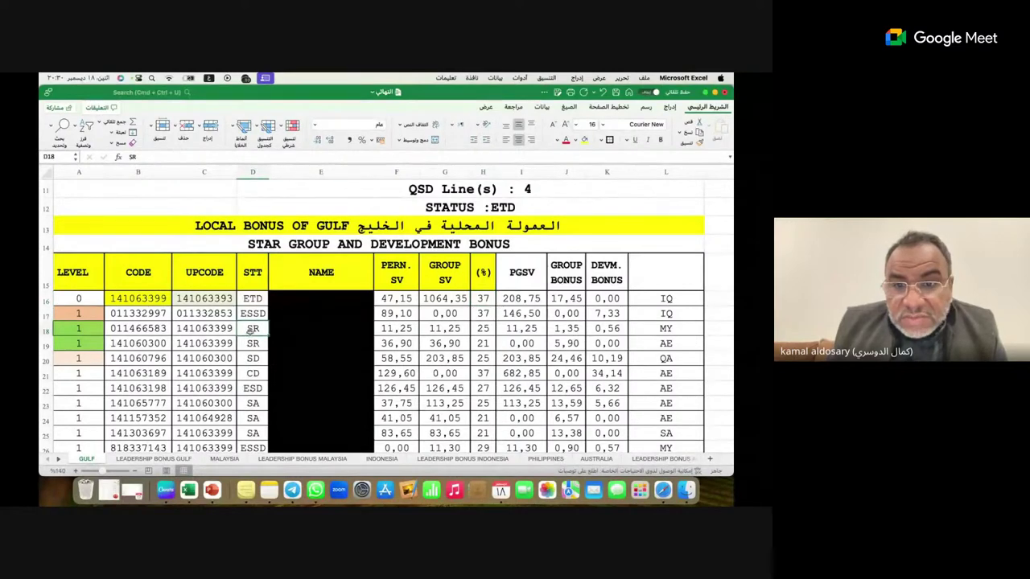
click(483, 330)
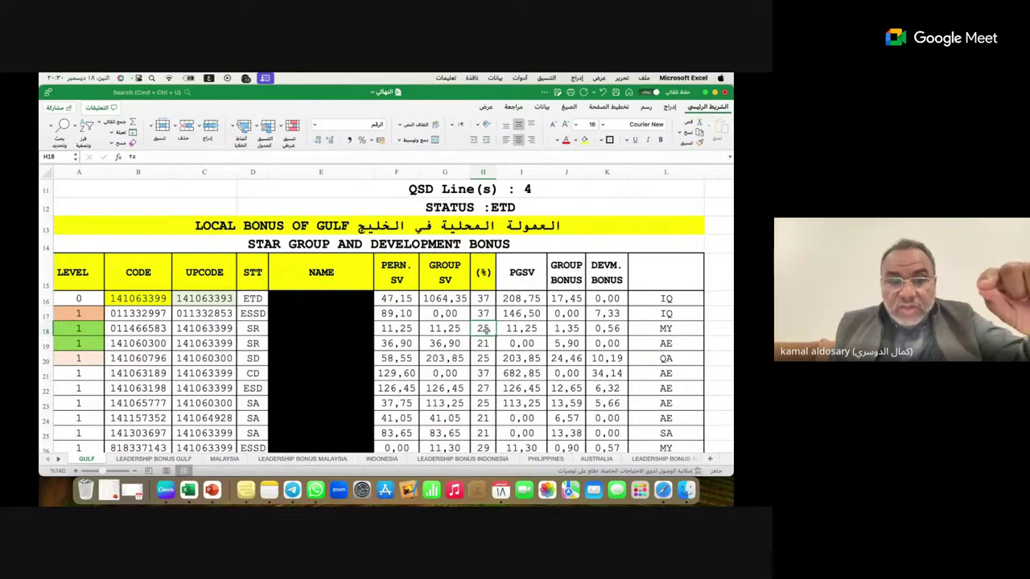
click(249, 327)
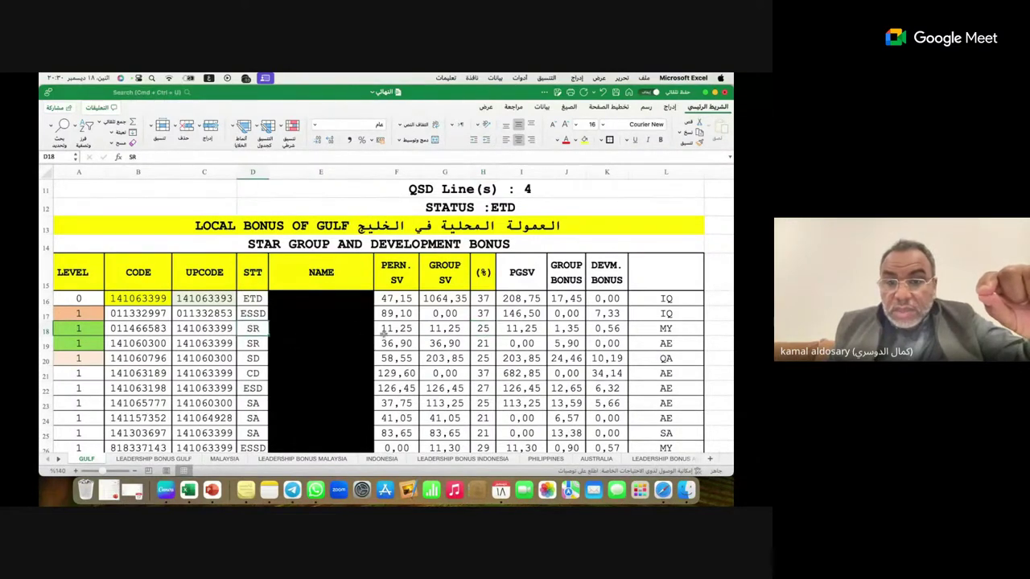
drag(697, 328, 156, 328)
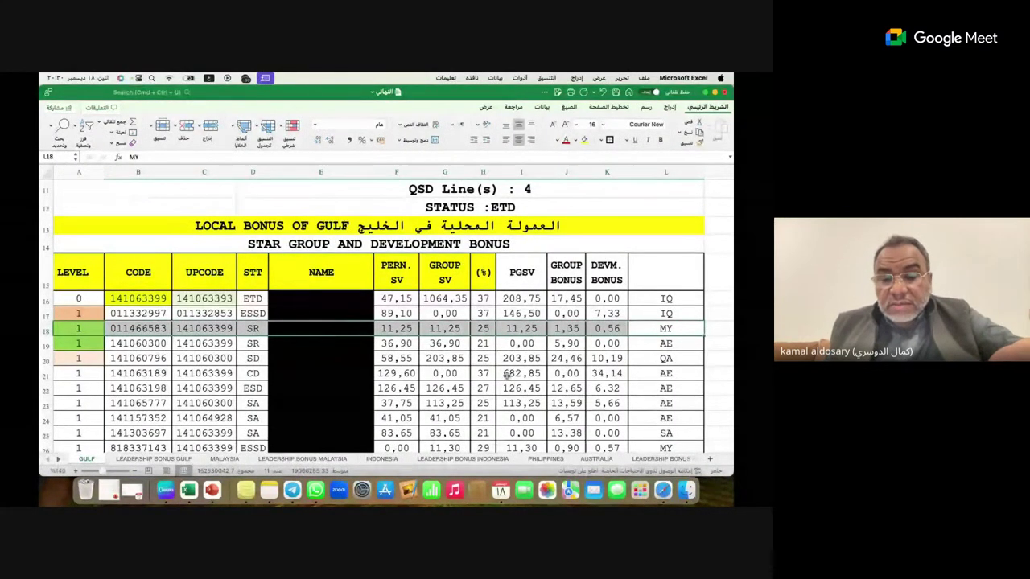
click(486, 329)
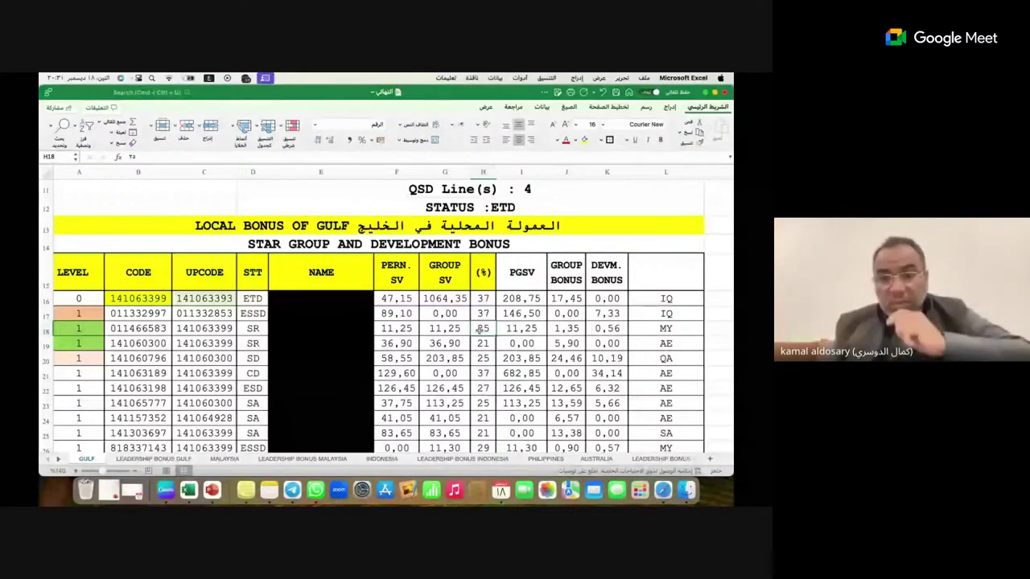
Compare the percentage in H16 with those of rows 18 and 19, marking the two rows' entries from UPCODE to percentage
scroll(491, 324, down, 1)
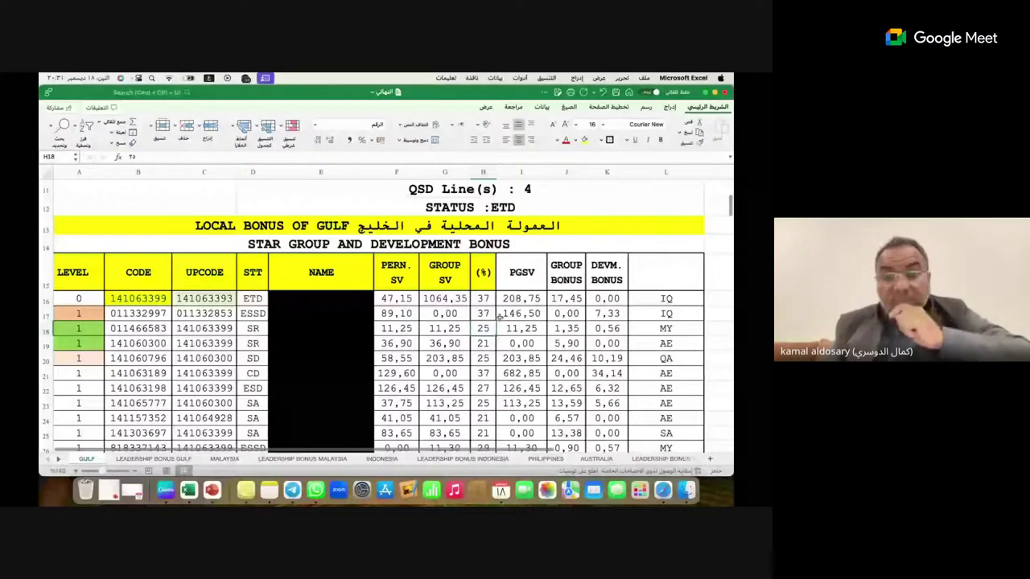
key(Up)
key(Up)
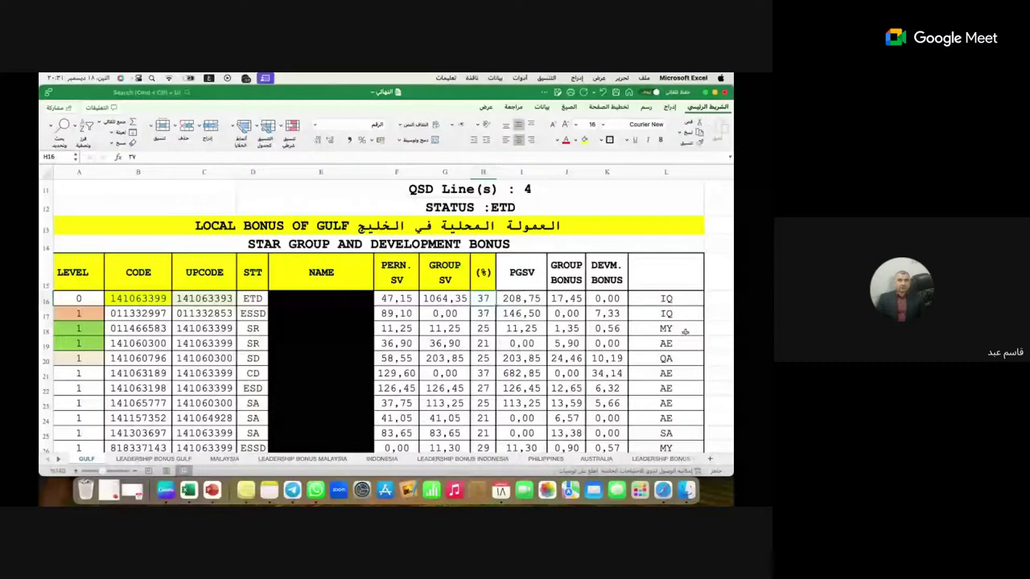
drag(685, 331, 267, 344)
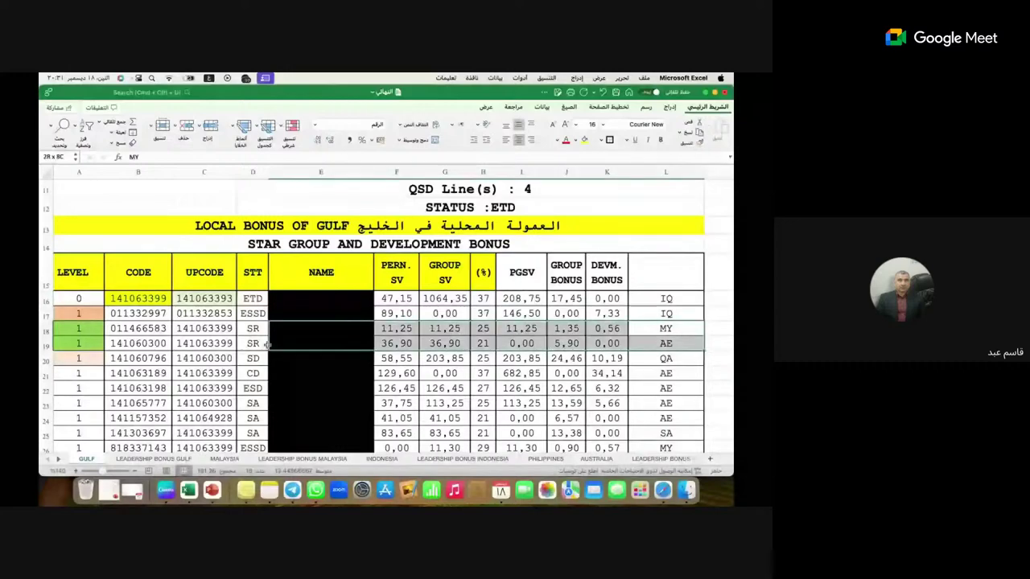
right_click(201, 343)
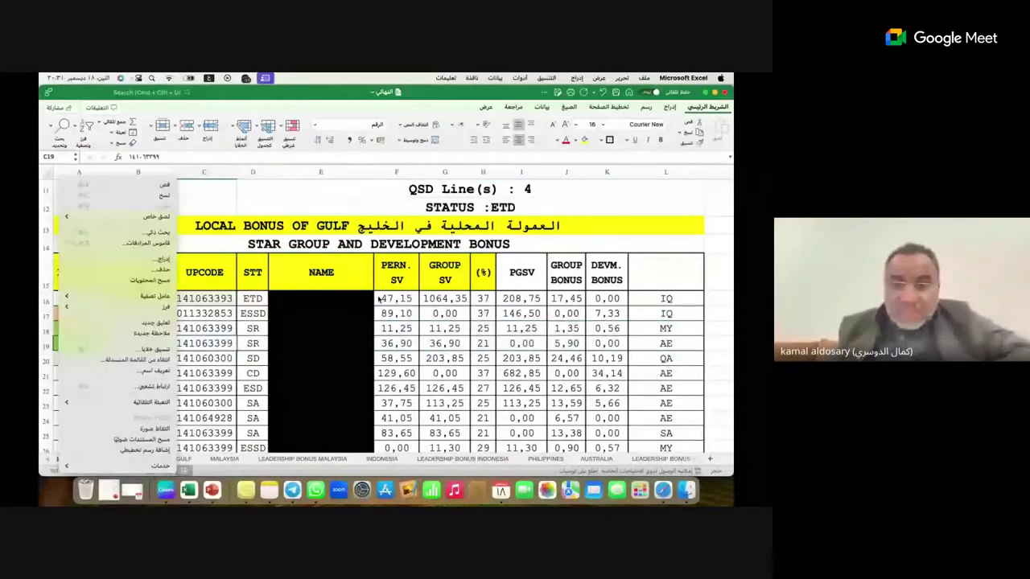
drag(483, 328, 201, 343)
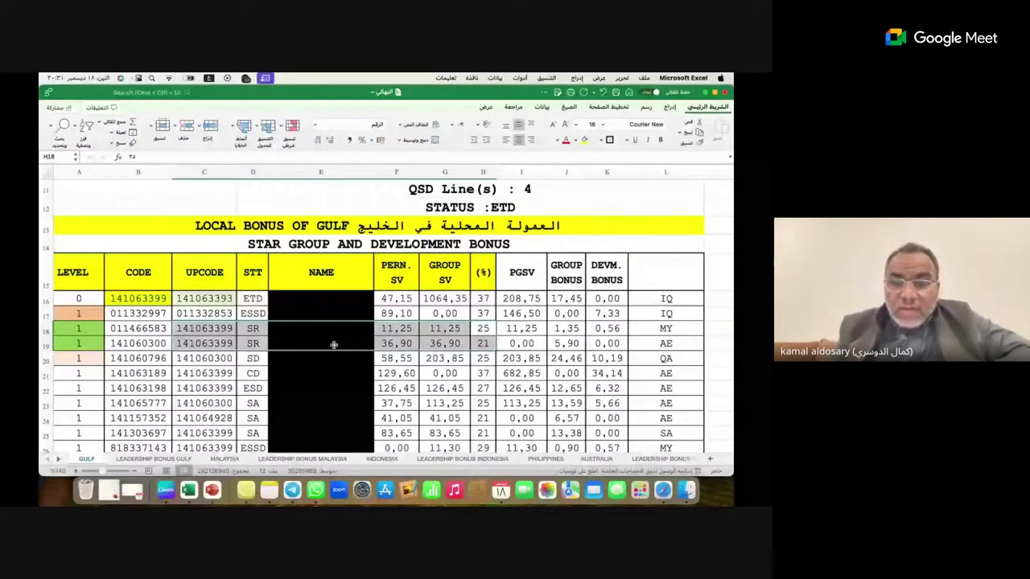
click(483, 341)
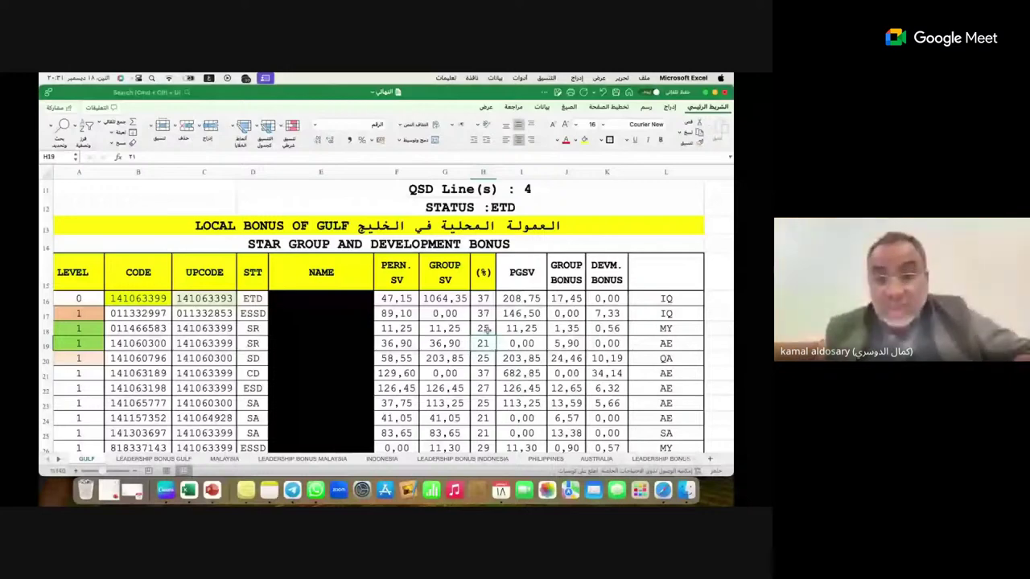
click(486, 330)
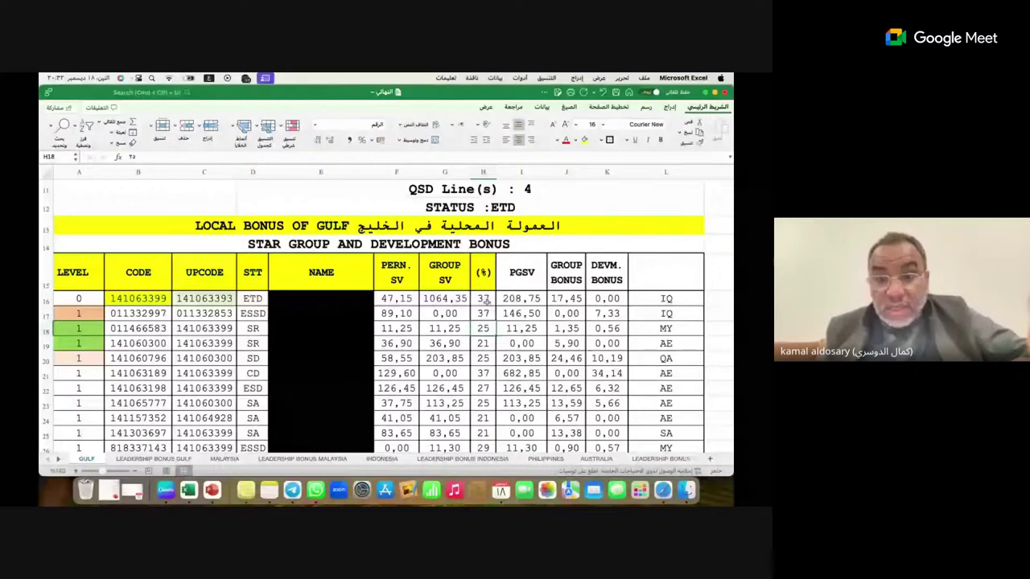
click(486, 299)
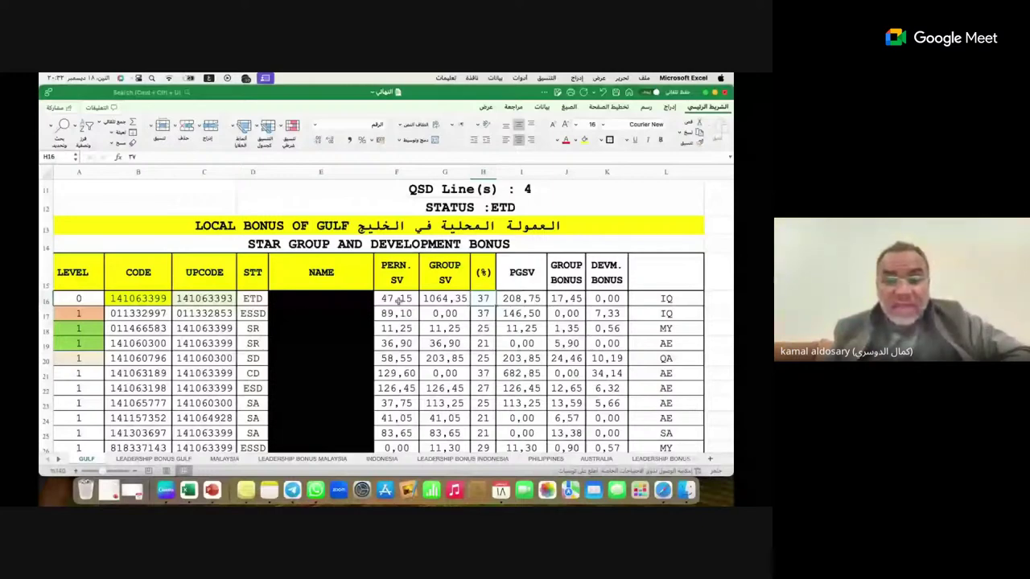
Check the GROUP BONUS and DEVM. BONUS values of row 16 in J16 and K16 and of row 17 in K17 and J17
key(Right)
key(Right)
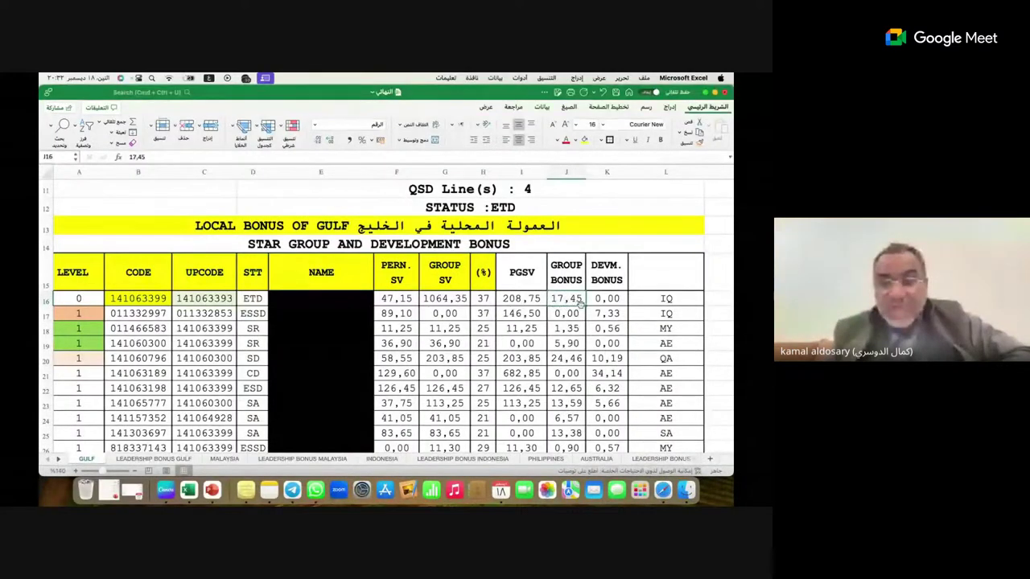
click(611, 298)
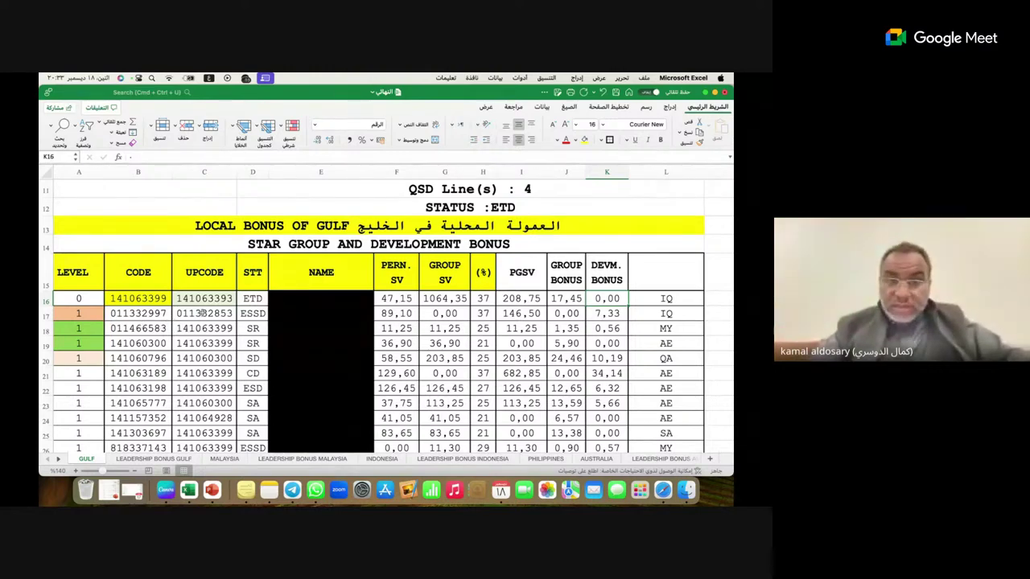
click(603, 316)
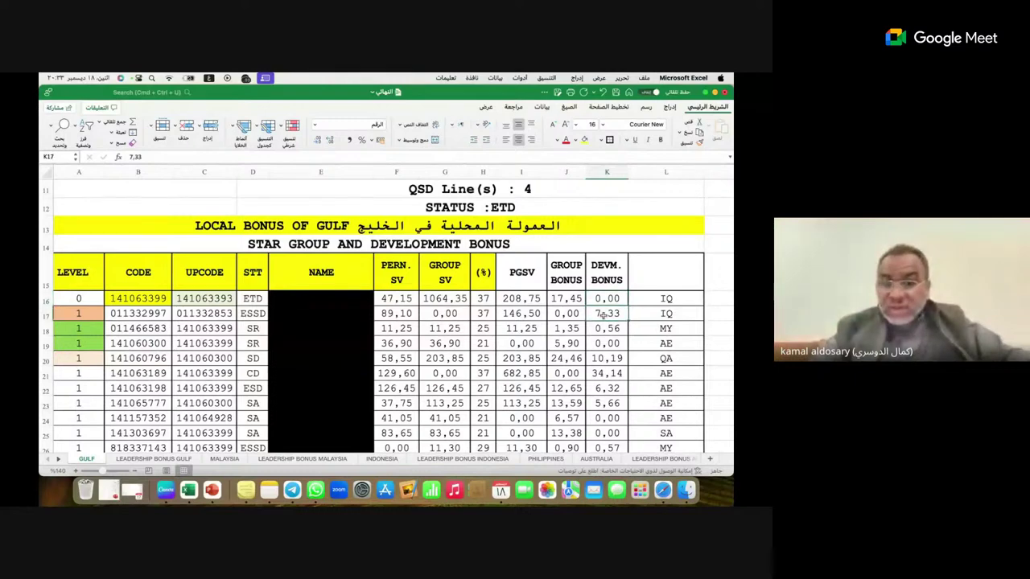
click(558, 315)
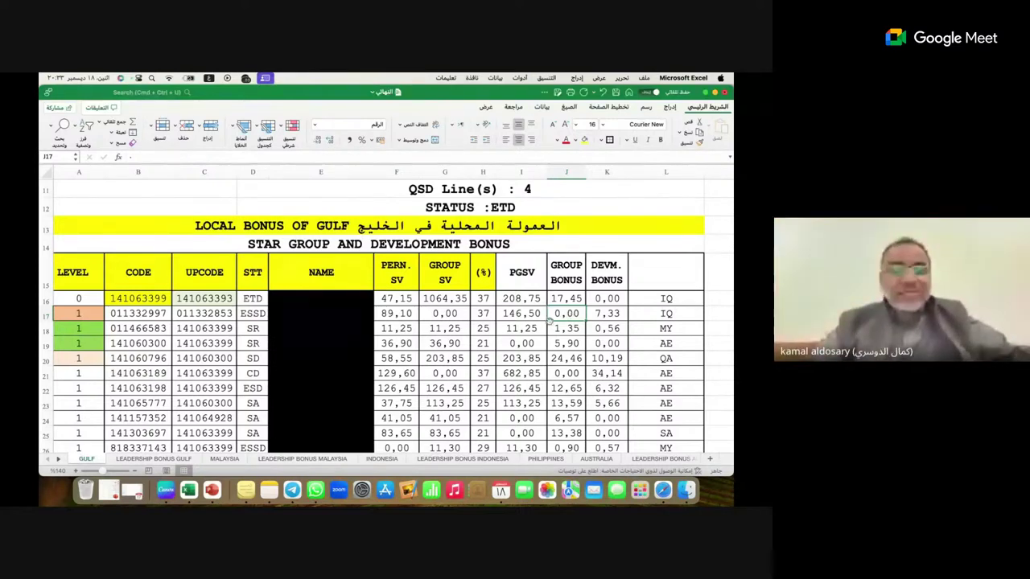
Compare the percentages in H16:H17 and check the GROUP BONUS in J18 and the DEVM. BONUS values in K18 through K20
drag(483, 300, 482, 313)
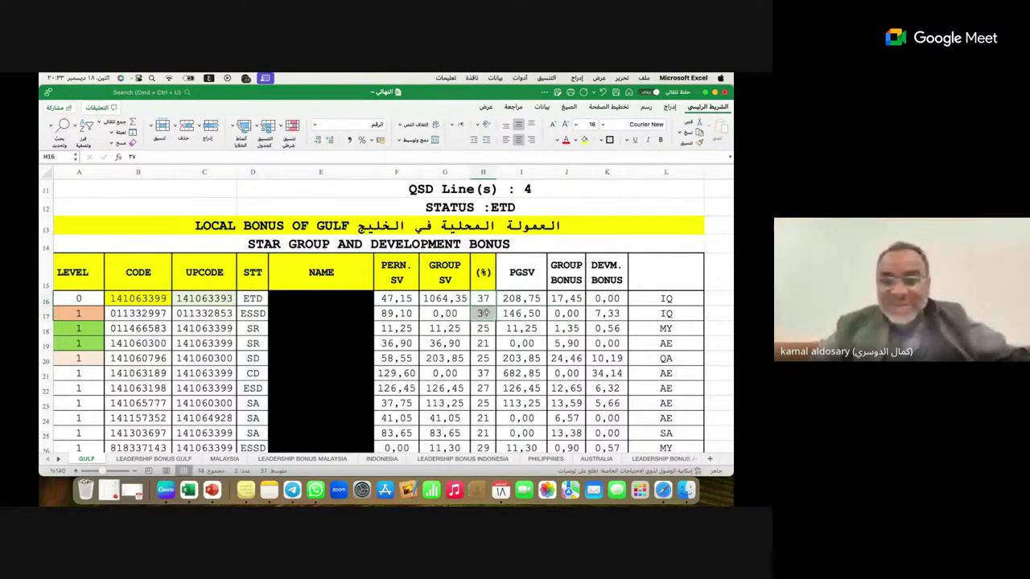
click(566, 332)
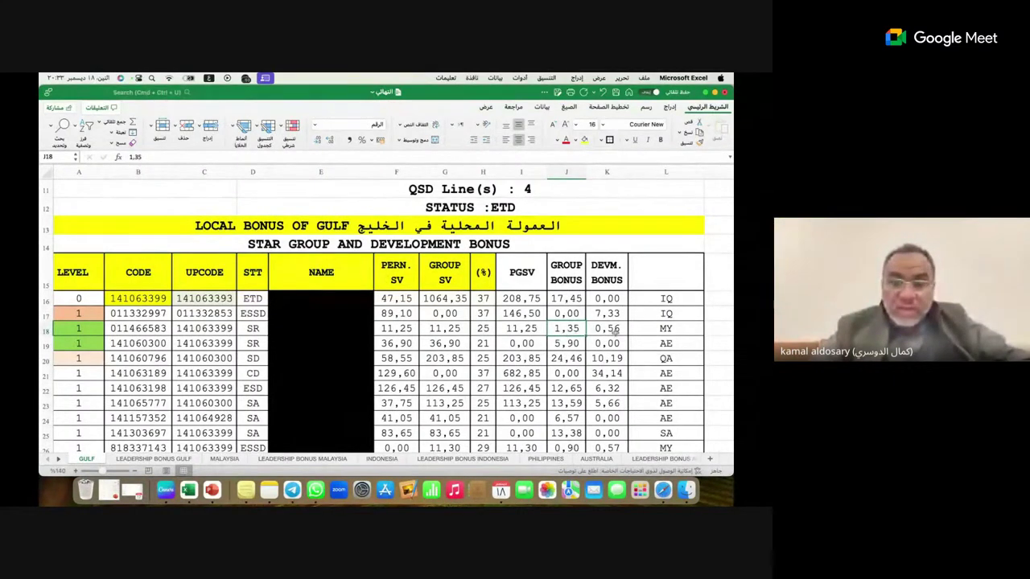
click(608, 330)
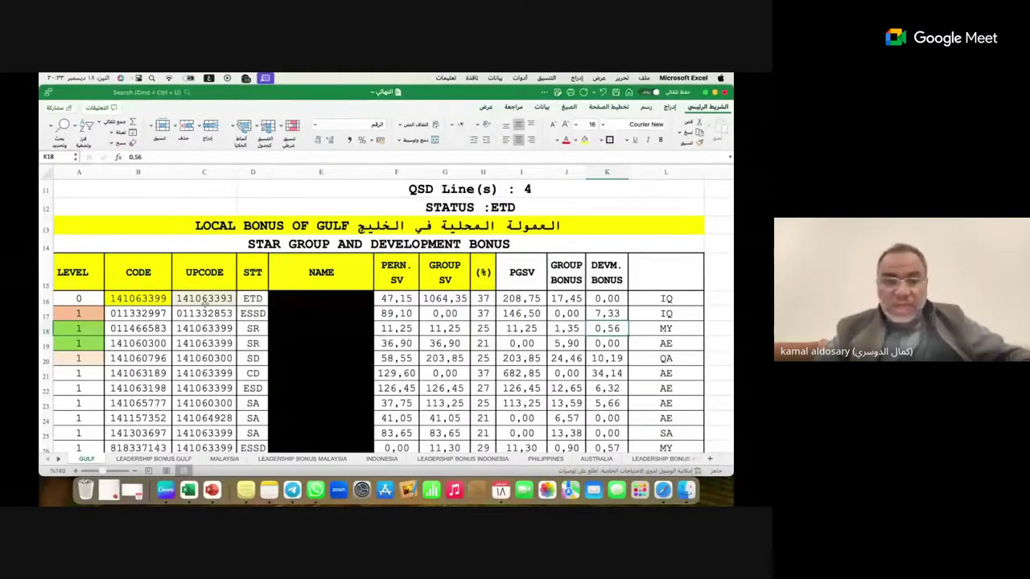
scroll(609, 414, down, 1)
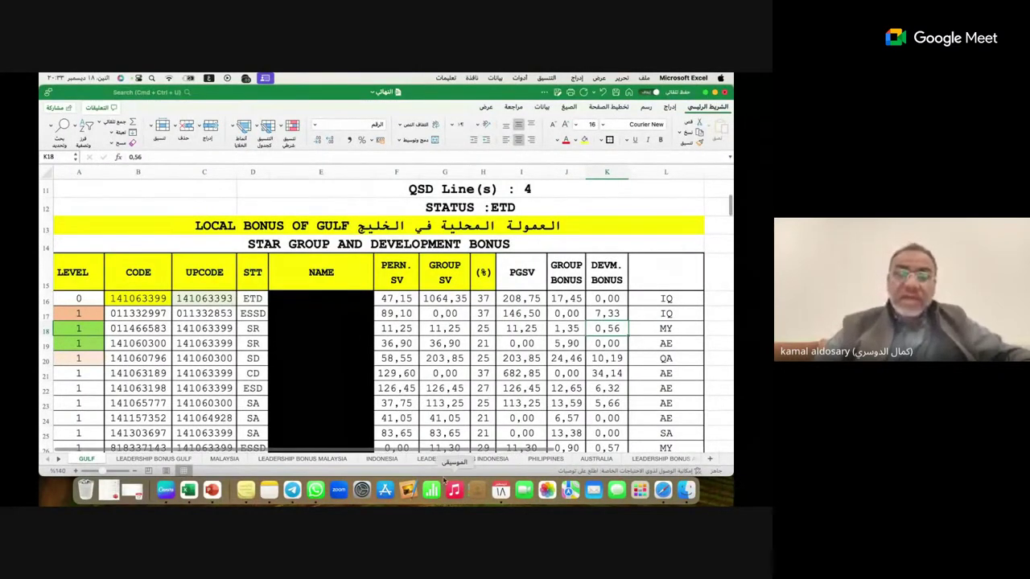
key(Down)
key(Down)
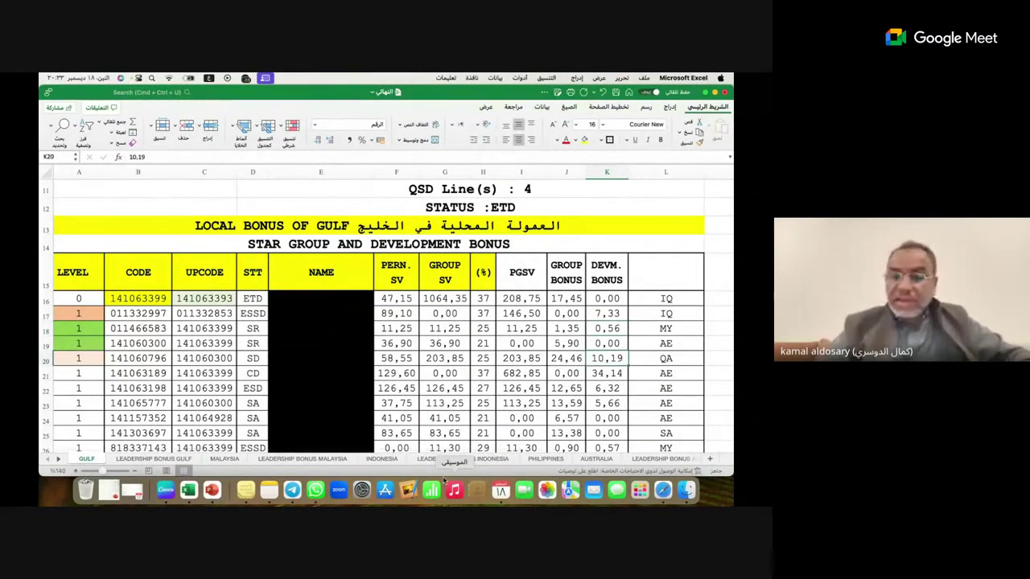
Fill the remaining header cells I15:L15, from PGSV through the blank heading, with yellow
drag(535, 279, 643, 279)
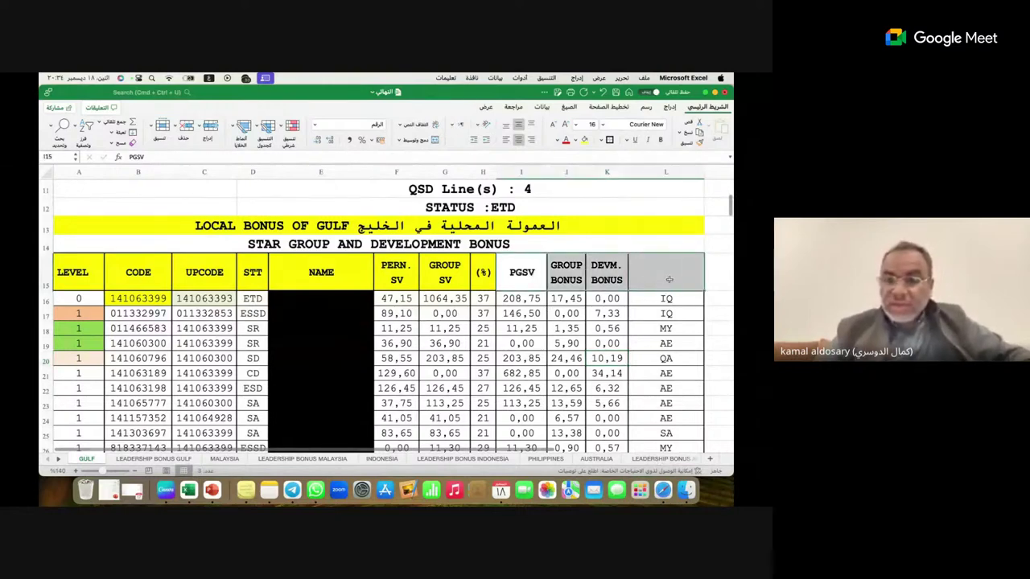
click(584, 141)
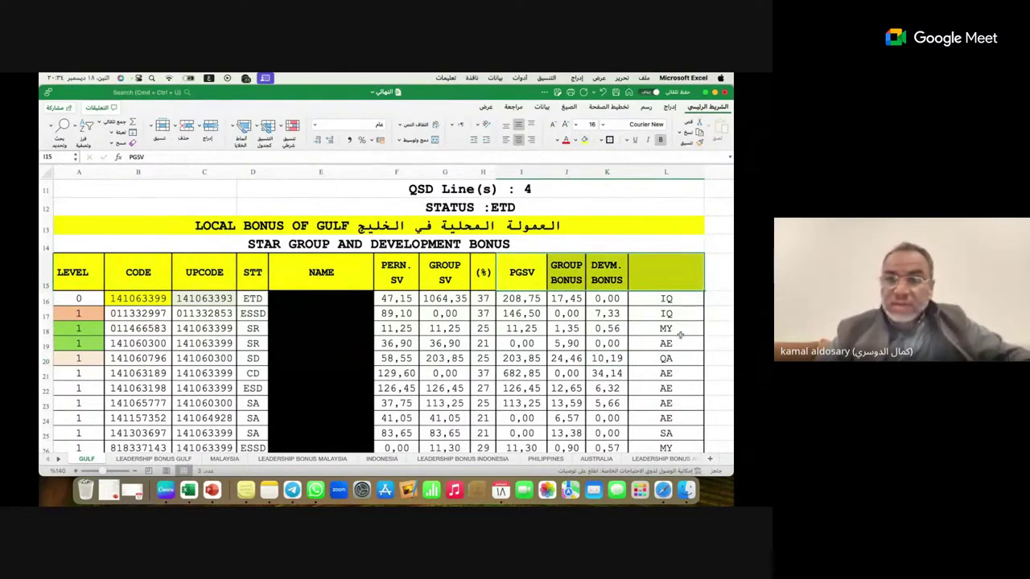
Review the country codes in column L from row 16 down to row 26 and back up to L16
click(675, 300)
key(Down)
key(Down)
key(Down)
key(Down)
key(Down)
key(Down)
key(Down)
key(Down)
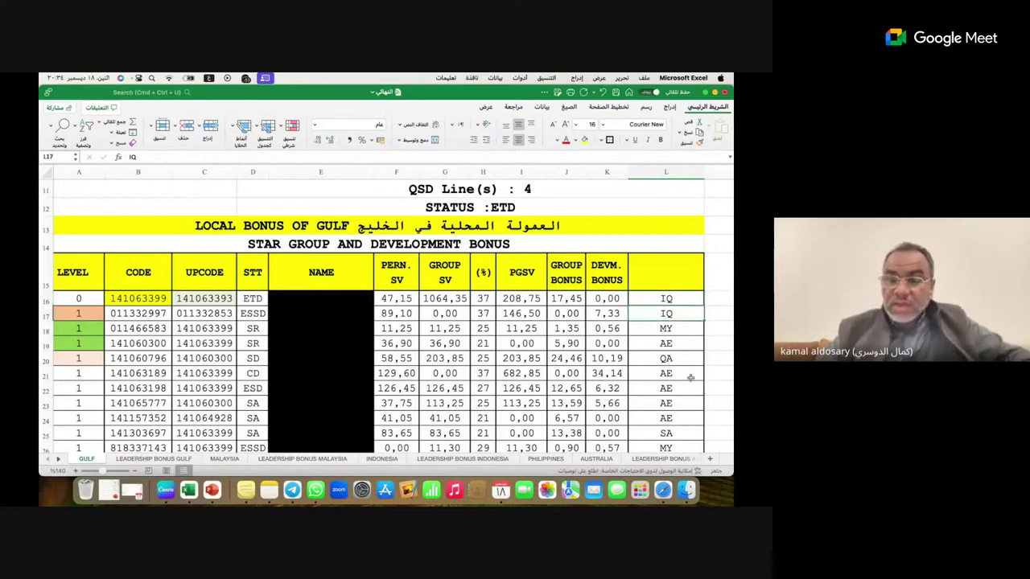
key(Down)
key(Down)
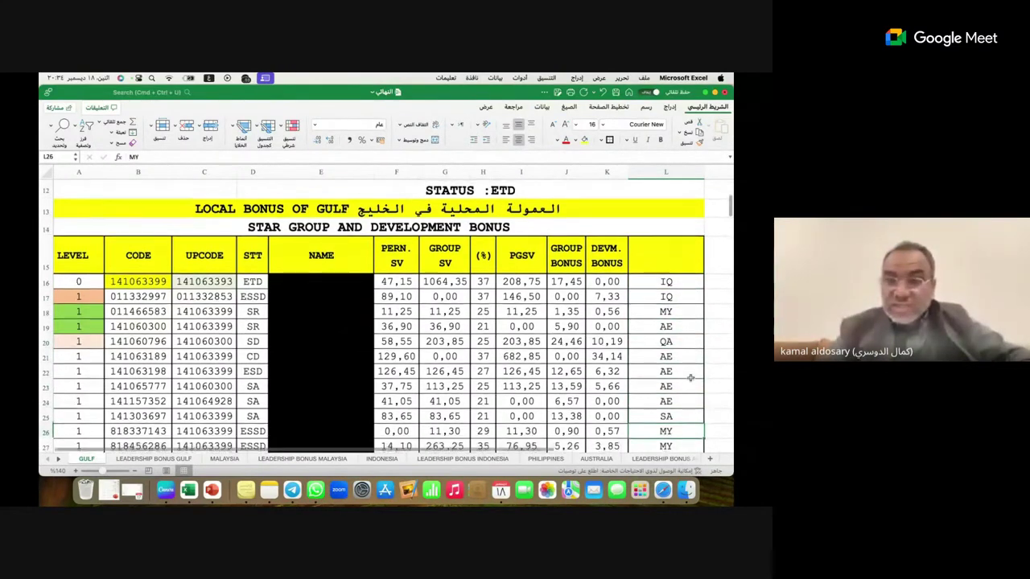
key(Up)
key(Up)
key(Up)
key(Up)
key(Up)
key(Up)
key(Up)
key(Up)
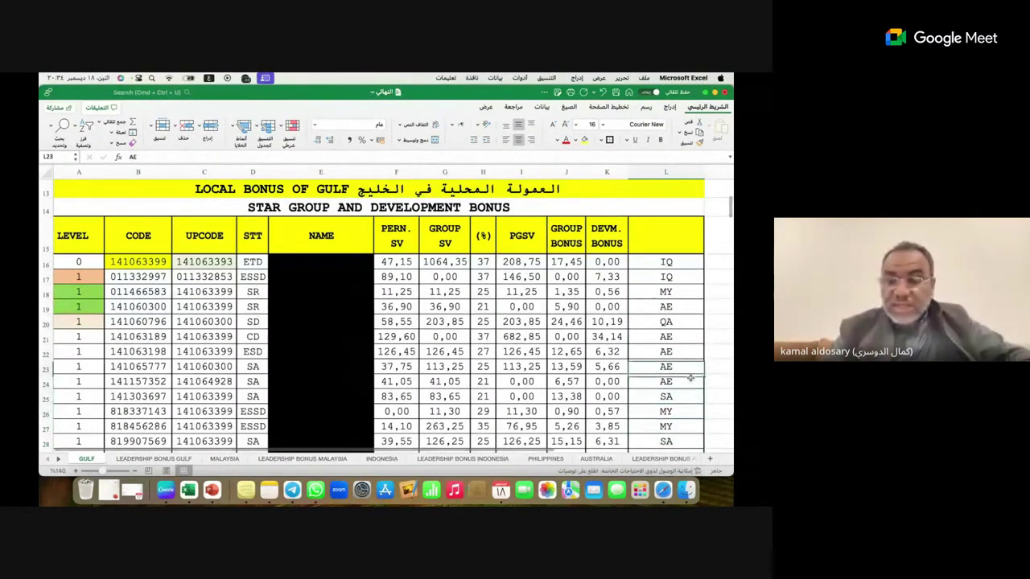
key(Up)
key(Up)
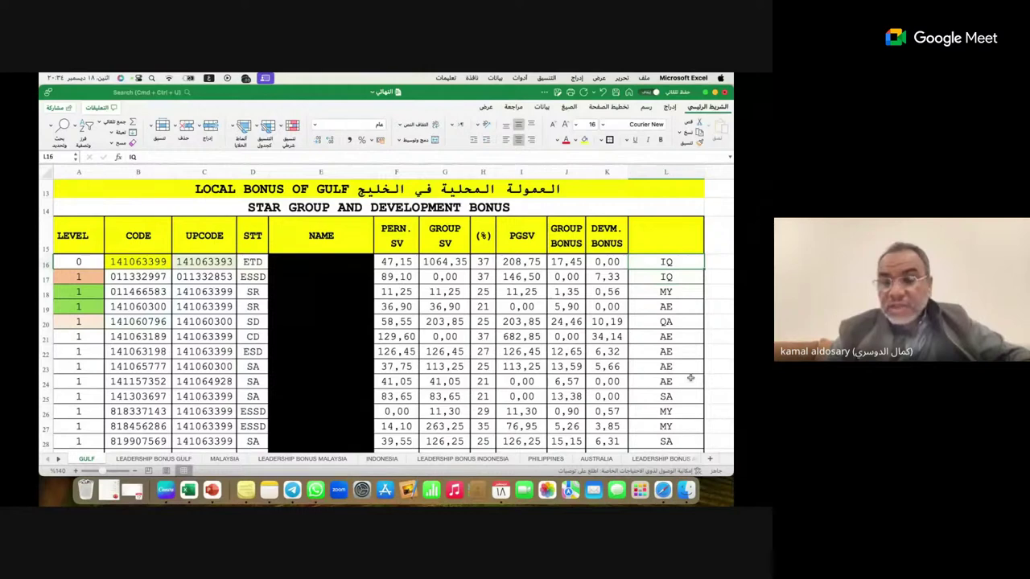
Go through the column L country codes again, continuing past L30 into the level 2 rows and returning to L19
key(Down)
key(Down)
key(Down)
key(Down)
key(Down)
key(Down)
key(Down)
key(Down)
key(Down)
key(Down)
key(Down)
key(Down)
key(Down)
key(Down)
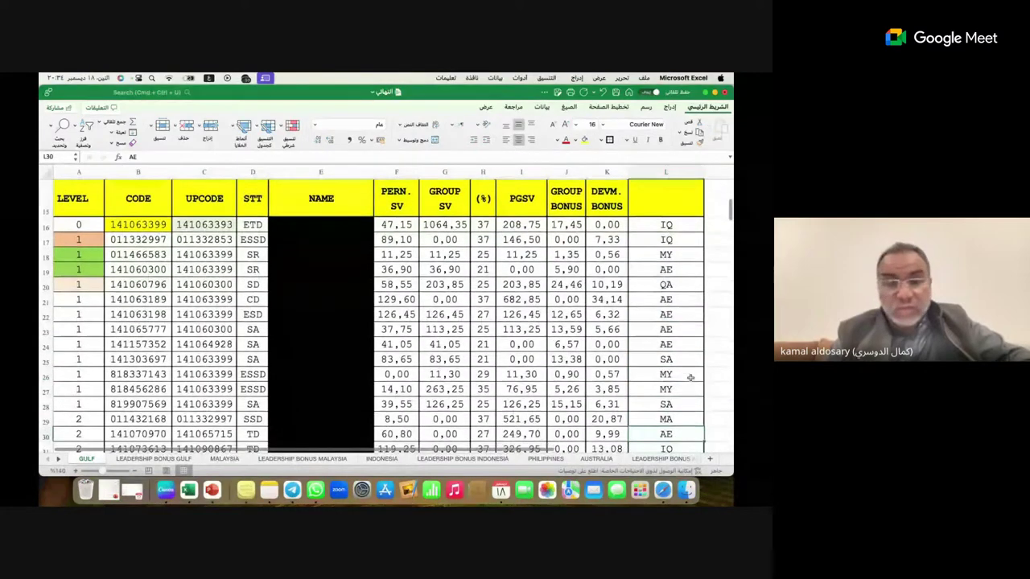
key(Down)
key(Down)
key(Down)
key(Down)
key(Up)
key(Up)
key(Up)
key(Up)
key(Up)
key(Up)
key(Up)
key(Up)
key(Up)
key(Up)
key(Up)
key(Up)
key(Up)
key(Up)
key(Up)
key(Up)
key(Up)
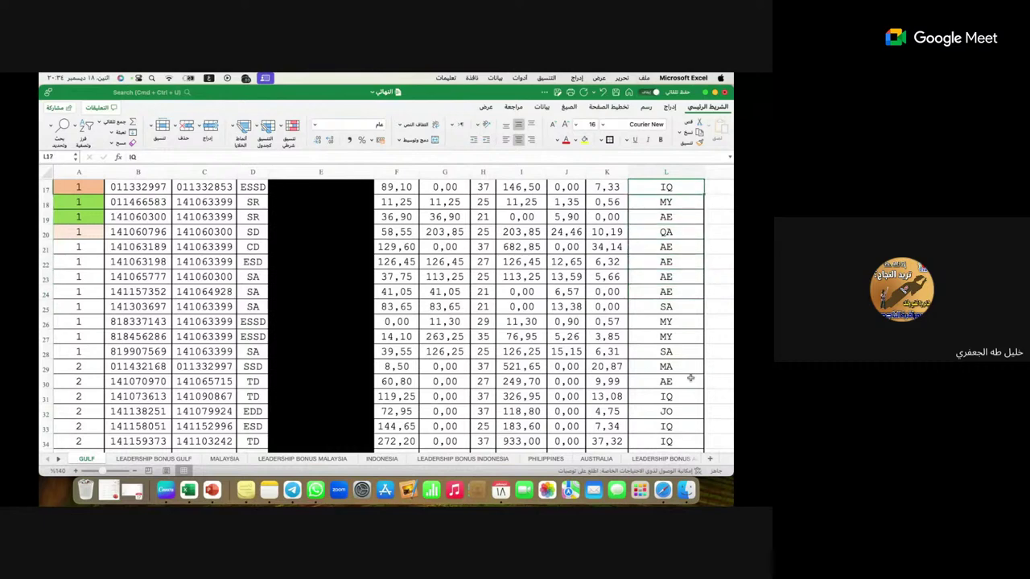
key(Up)
key(Up)
key(Down)
key(Down)
key(Down)
key(Down)
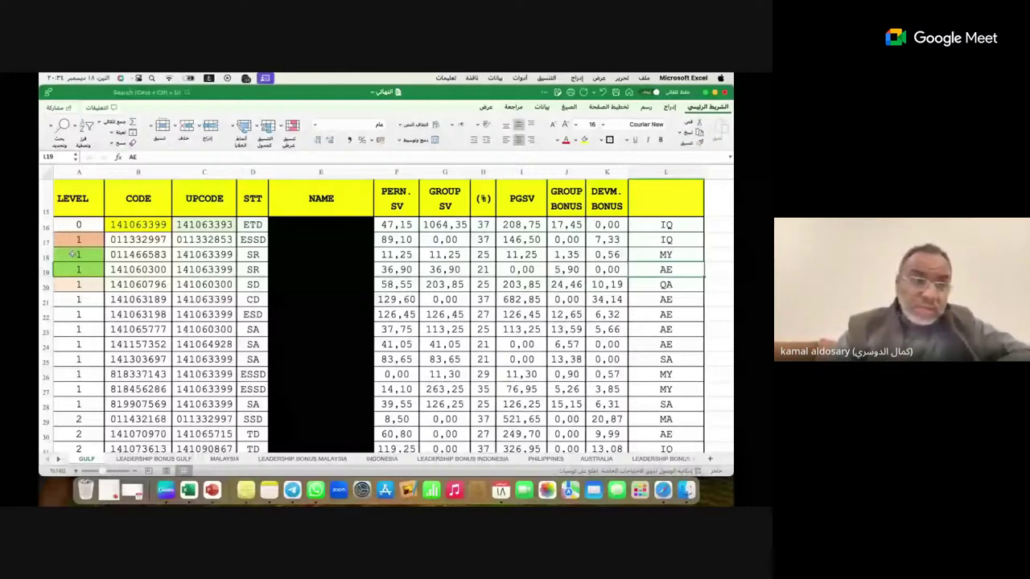
Review the LEVEL values in column A from A28 down through the level 2, 3 and 4 rows to row 195 in level 5
click(79, 404)
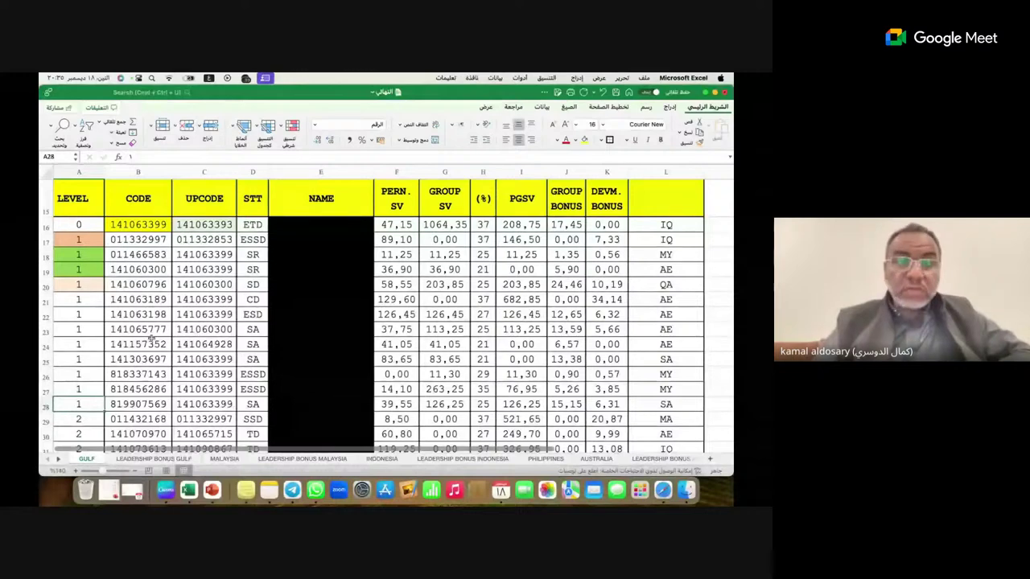
key(Down)
key(Down)
key(Down)
key(Down)
key(Down)
key(Down)
key(Down)
key(Down)
key(Down)
key(Down)
key(Down)
key(Down)
key(Down)
key(Down)
key(Down)
key(Down)
key(Down)
key(Down)
key(Down)
key(Down)
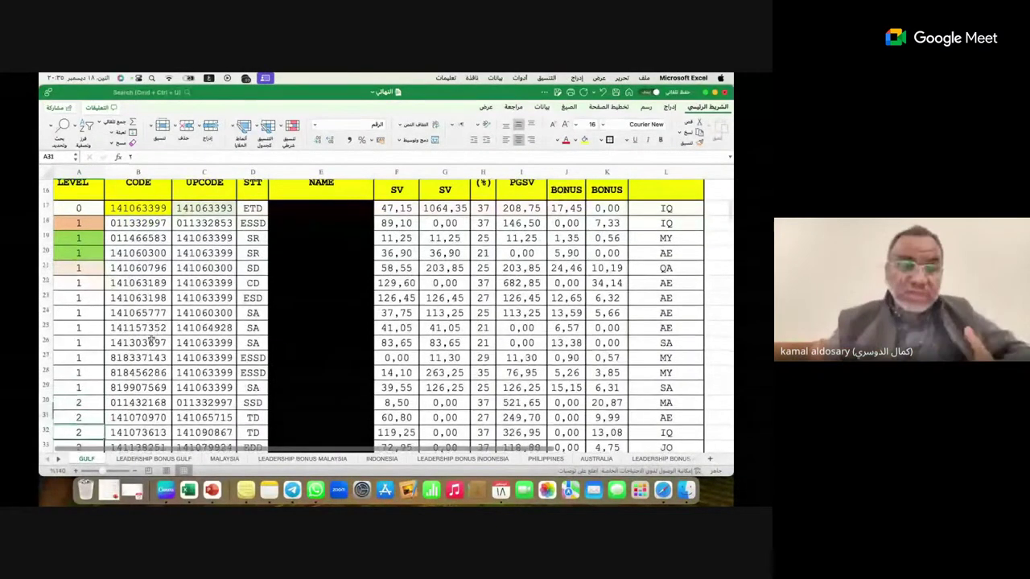
key(Down)
key(Down)
key(Down)
key(Down)
key(Down)
key(Down)
key(Down)
key(Down)
key(Down)
key(Down)
key(Down)
key(Down)
key(Down)
key(Down)
key(Down)
key(Down)
key(Down)
key(Down)
key(Down)
key(Down)
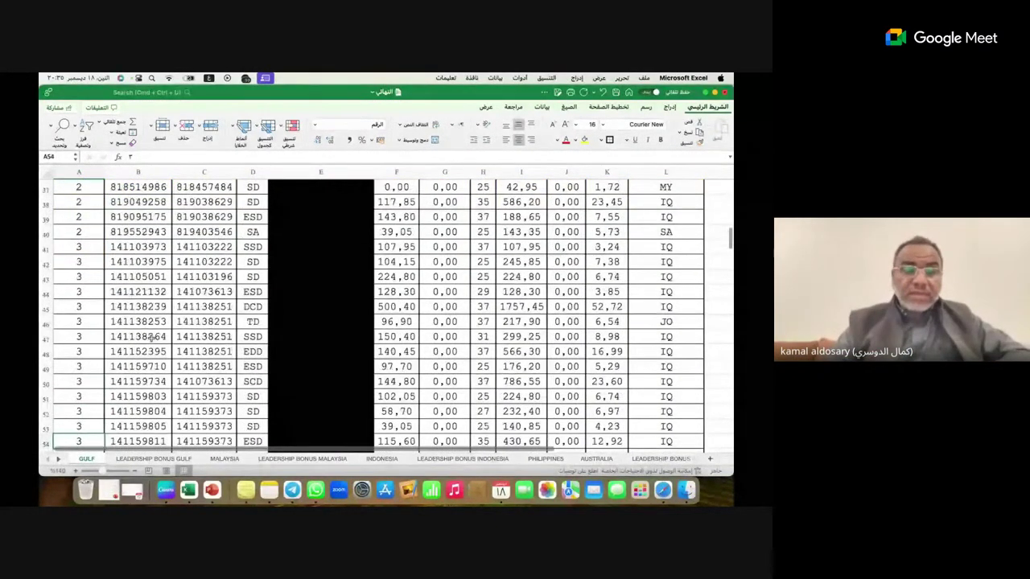
key(Down)
key(Down)
key(Down)
key(Down)
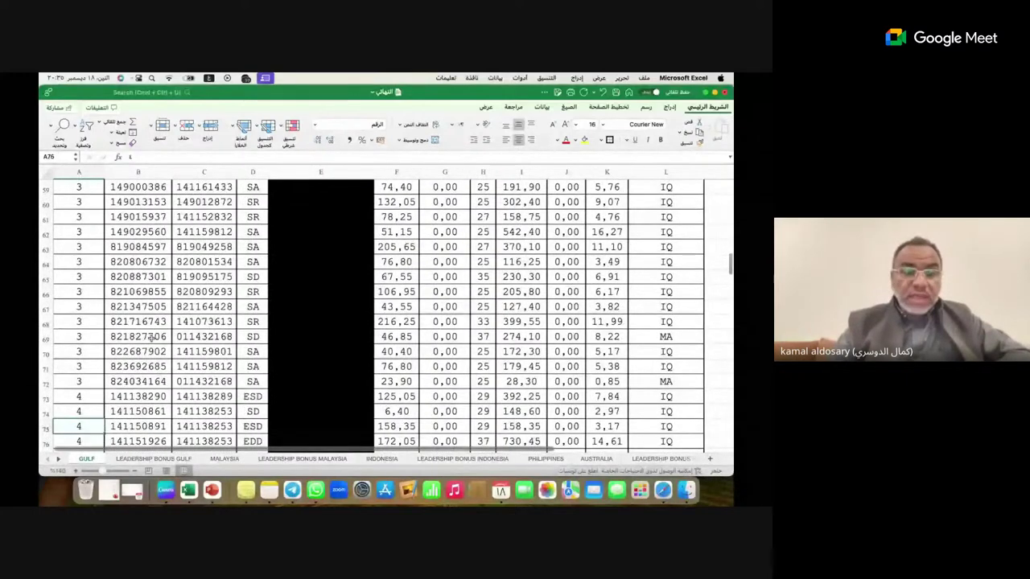
key(Down)
key(Down)
key(Down)
key(Down)
key(Down)
key(Down)
key(Down)
key(Down)
key(Down)
key(Down)
key(Down)
key(Down)
key(Down)
key(Down)
key(Down)
key(Down)
key(Down)
key(Down)
key(Down)
key(Down)
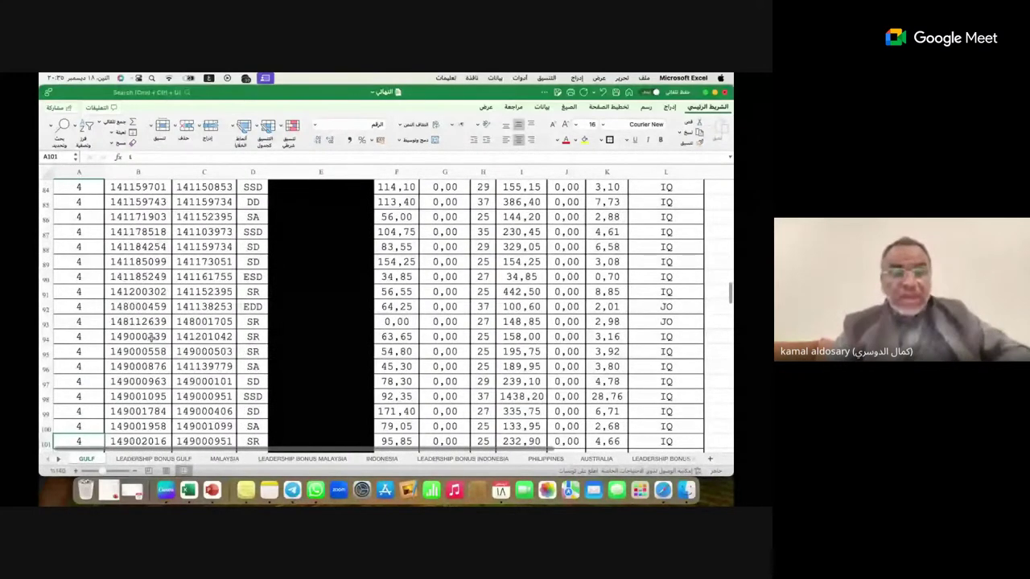
key(Down)
key(Down)
key(Down)
key(Down)
key(Down)
key(Down)
key(Down)
key(Down)
key(Down)
key(Down)
key(Down)
key(Down)
key(Down)
key(Down)
key(Down)
key(Down)
key(Down)
key(Down)
key(Down)
key(Down)
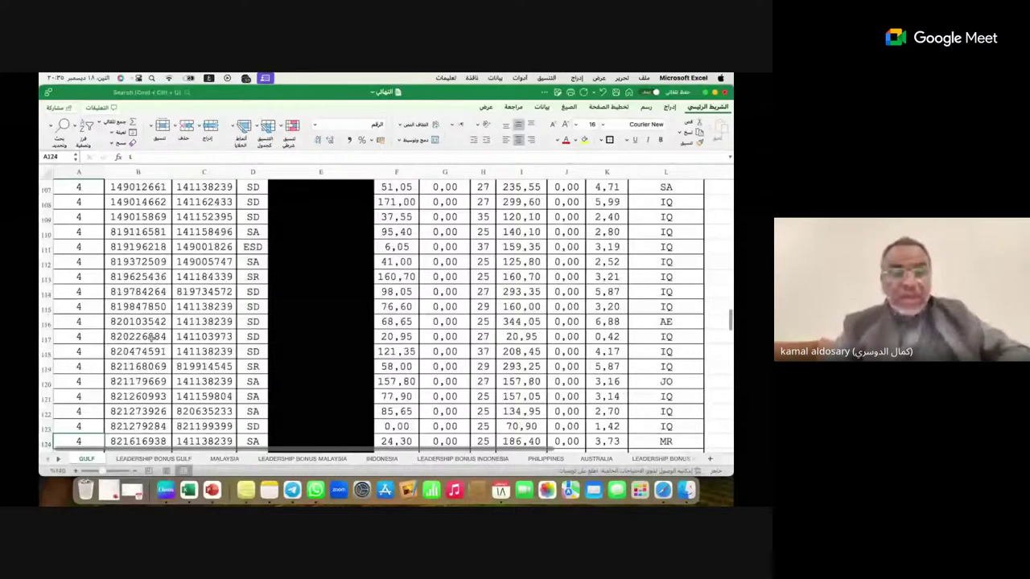
key(Down)
key(Down)
key(Down)
key(Down)
key(Down)
key(Down)
key(Down)
key(Down)
key(Down)
key(Down)
key(Down)
key(Down)
key(Down)
key(Down)
key(Down)
key(Down)
key(Down)
key(Down)
key(Down)
key(Down)
key(Down)
key(Down)
key(Down)
key(Down)
key(Down)
key(Down)
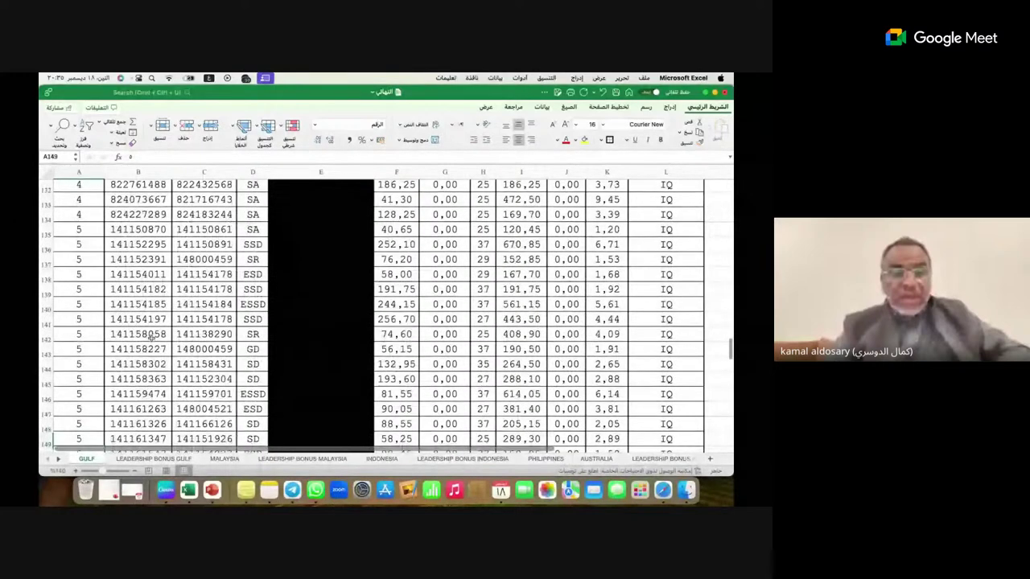
key(Down)
key(Down)
key(Down)
key(Down)
key(Down)
key(Down)
key(Down)
key(Down)
key(Down)
key(Down)
key(Down)
key(Down)
key(Down)
key(Down)
key(Down)
key(Down)
key(Down)
key(Down)
key(Down)
key(Down)
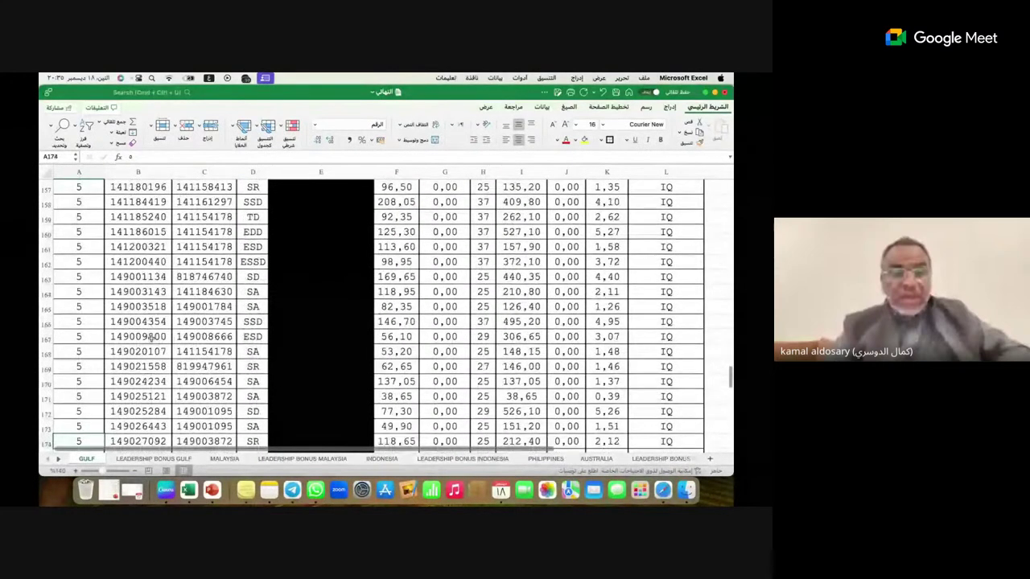
key(Down)
key(Down)
key(Down)
key(Down)
key(Down)
key(Down)
key(Down)
key(Down)
key(Down)
key(Down)
key(Down)
key(Down)
key(Down)
key(Down)
key(Down)
key(Down)
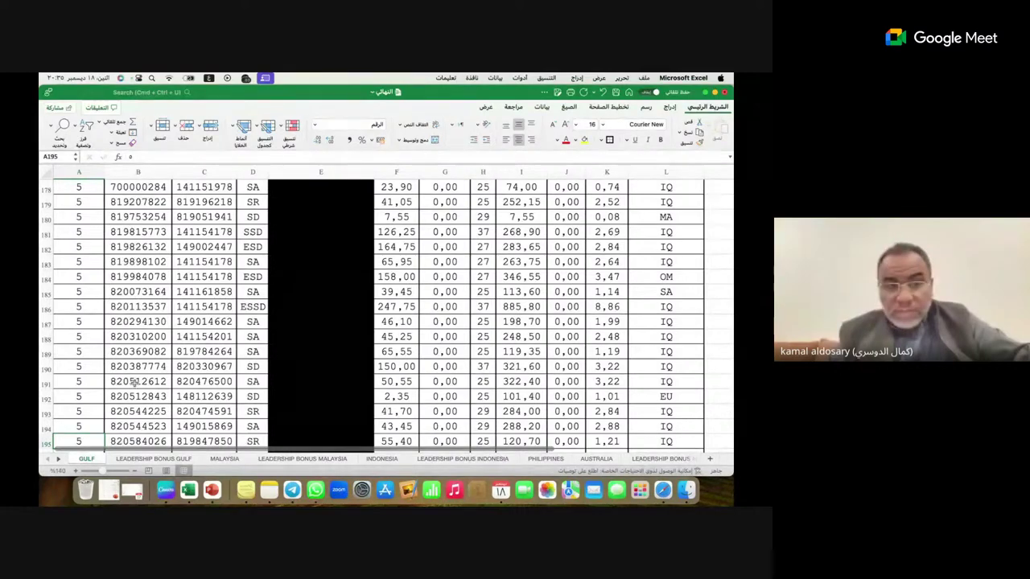
Review the remaining level 5 rows from A195 down to the last one in row 227 and the Subtotal in row 228
key(Down)
key(Down)
key(Down)
key(Down)
key(Down)
key(Down)
key(Down)
key(Down)
key(Down)
key(Down)
key(Down)
key(Down)
key(Down)
key(Down)
key(Down)
key(Down)
key(Down)
key(Down)
key(Down)
key(Down)
key(Down)
key(Down)
key(Down)
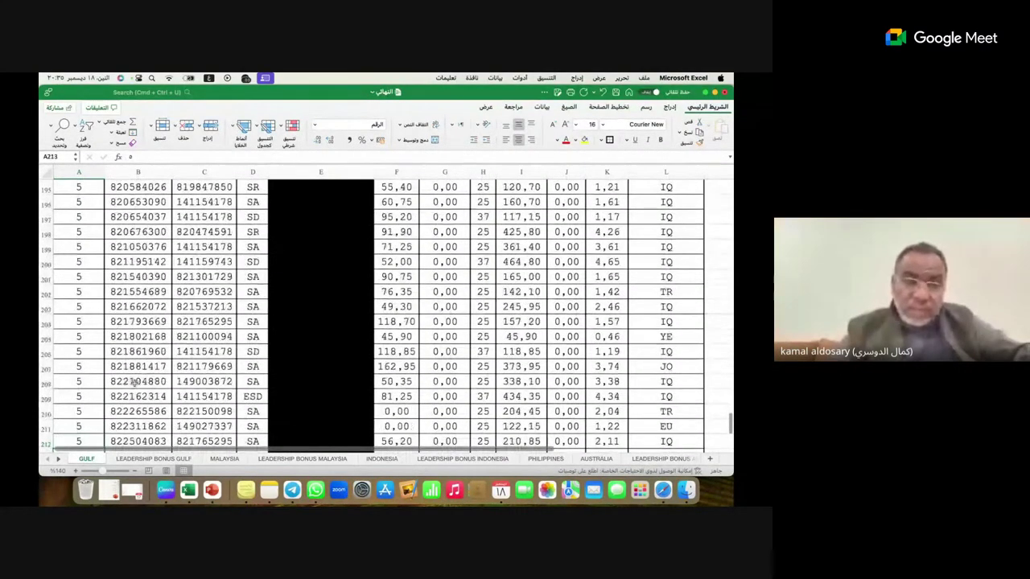
key(Down)
key(Down)
key(Down)
key(Down)
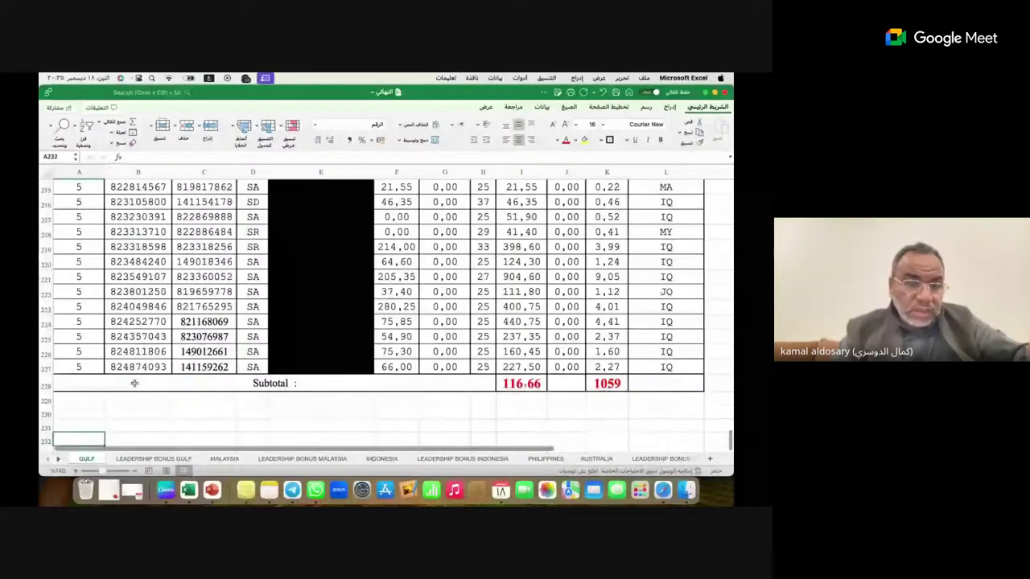
key(Down)
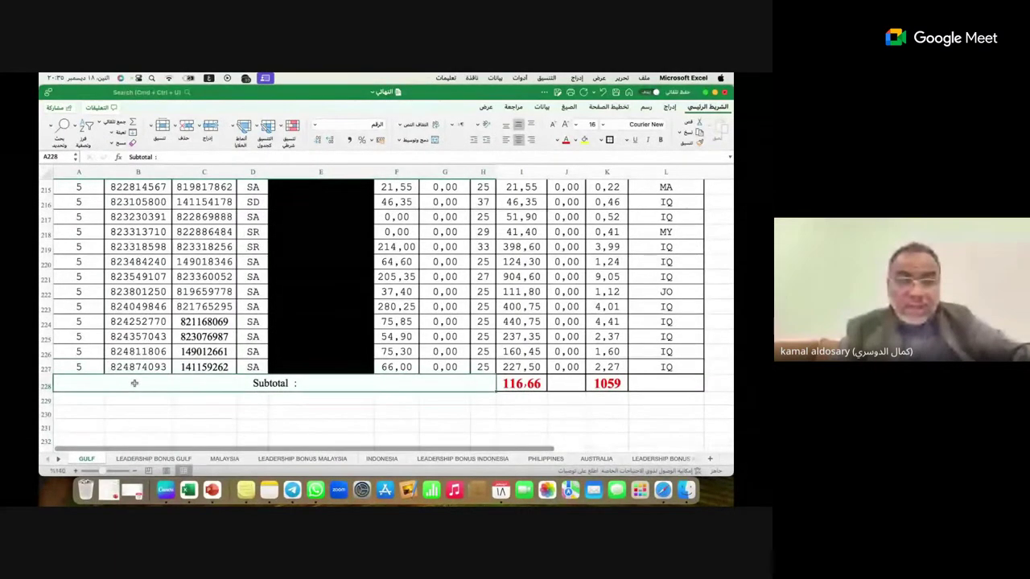
key(Up)
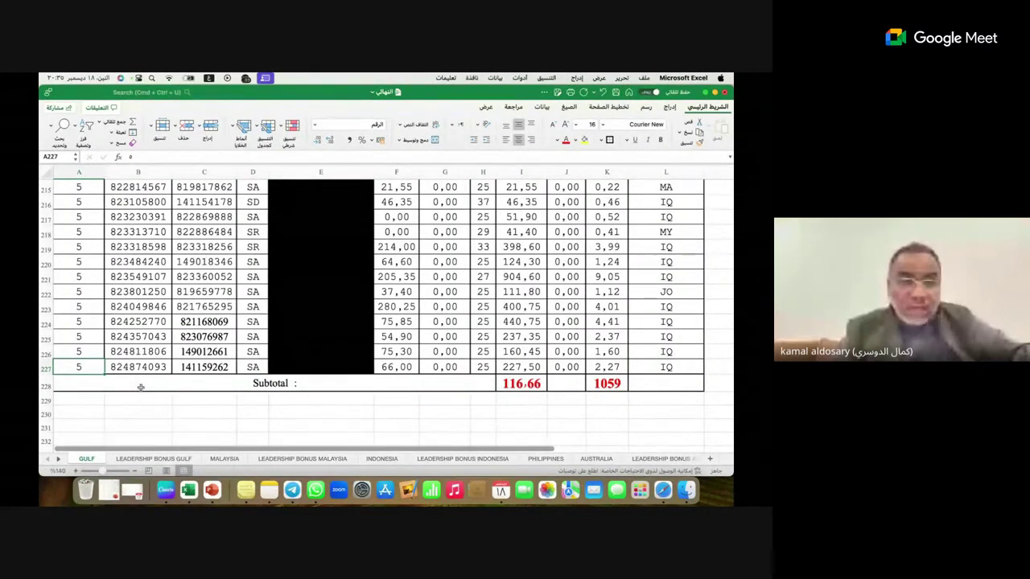
click(140, 387)
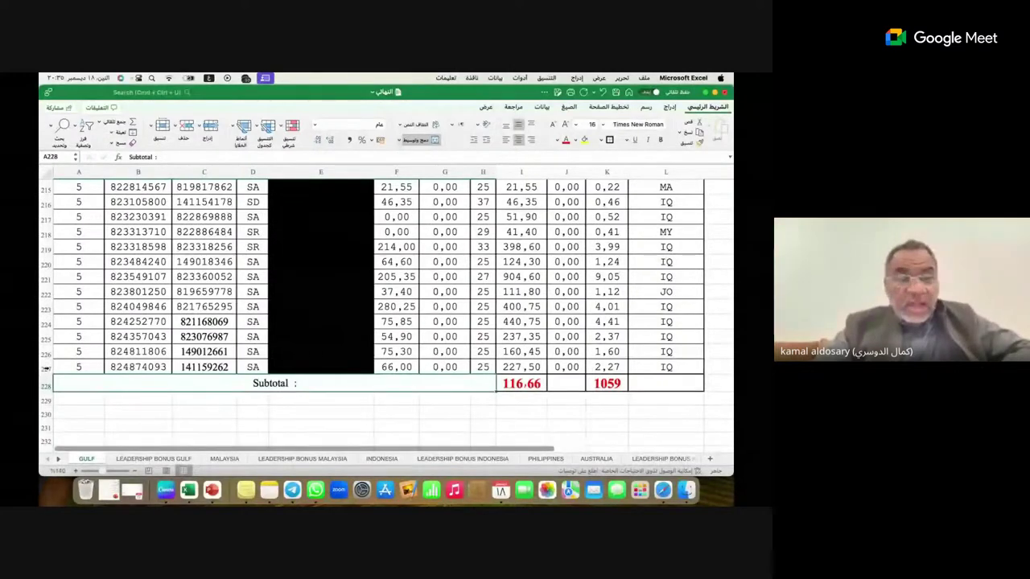
click(45, 368)
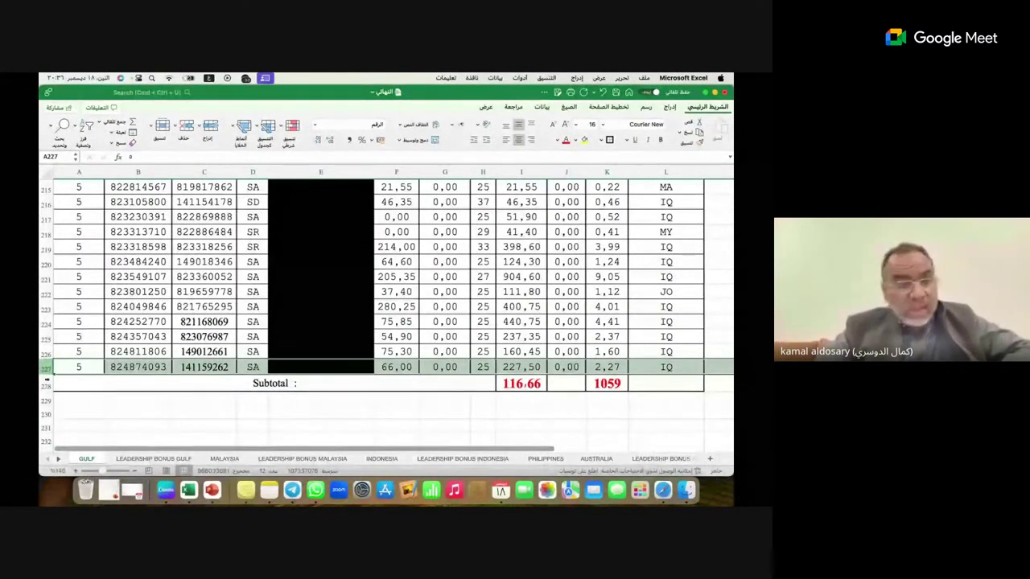
click(134, 402)
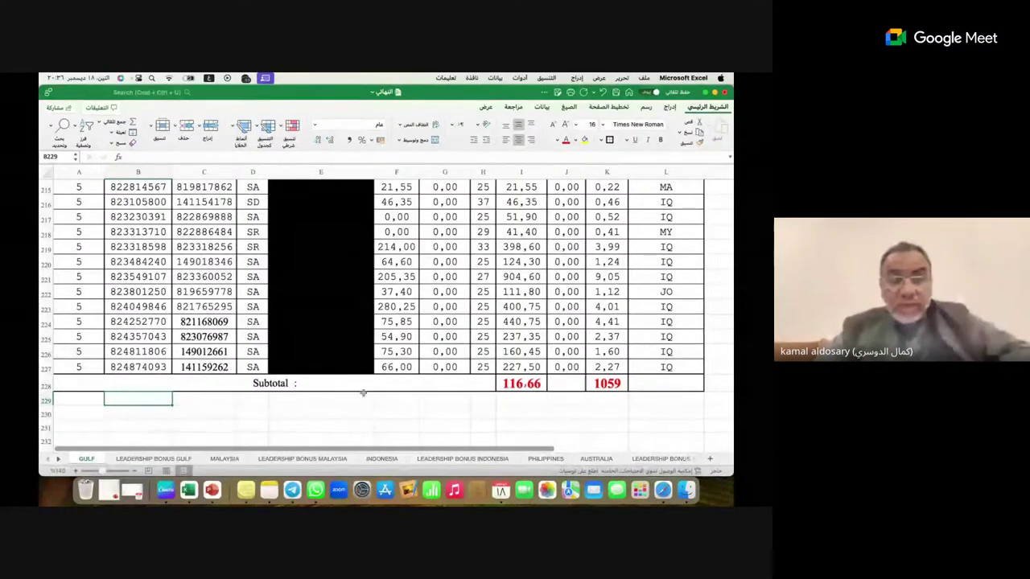
Go back up column B from below the Subtotal row to B201, looking over the level 5 entries
key(Up)
key(Up)
key(Up)
key(Up)
key(Up)
key(Up)
key(Up)
key(Up)
key(Up)
key(Up)
key(Up)
key(Up)
key(Up)
key(Up)
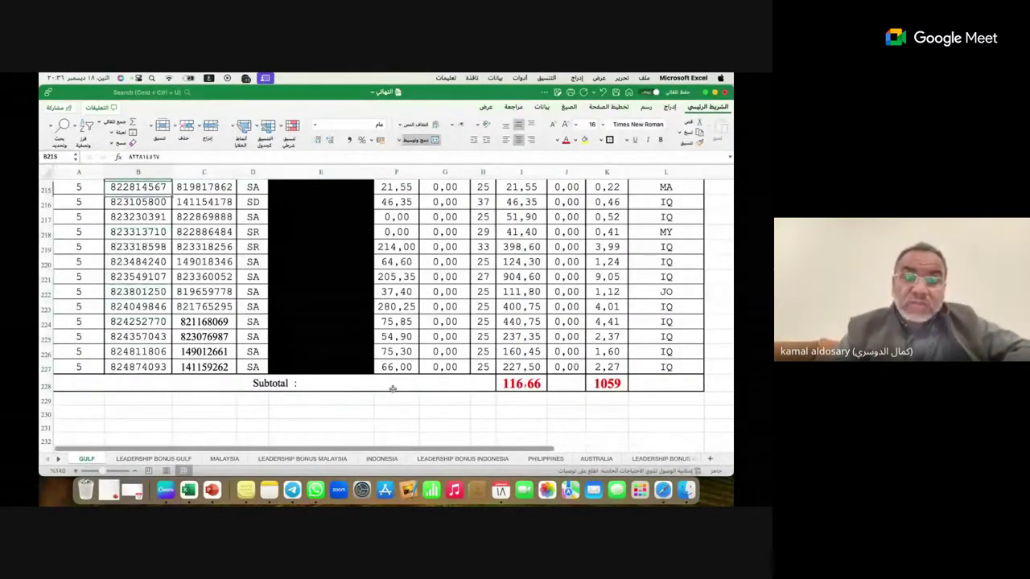
key(Up)
key(Up)
key(Up)
key(Up)
key(Up)
key(Up)
key(Up)
key(Up)
key(Up)
key(Up)
key(Up)
key(Up)
key(Up)
key(Up)
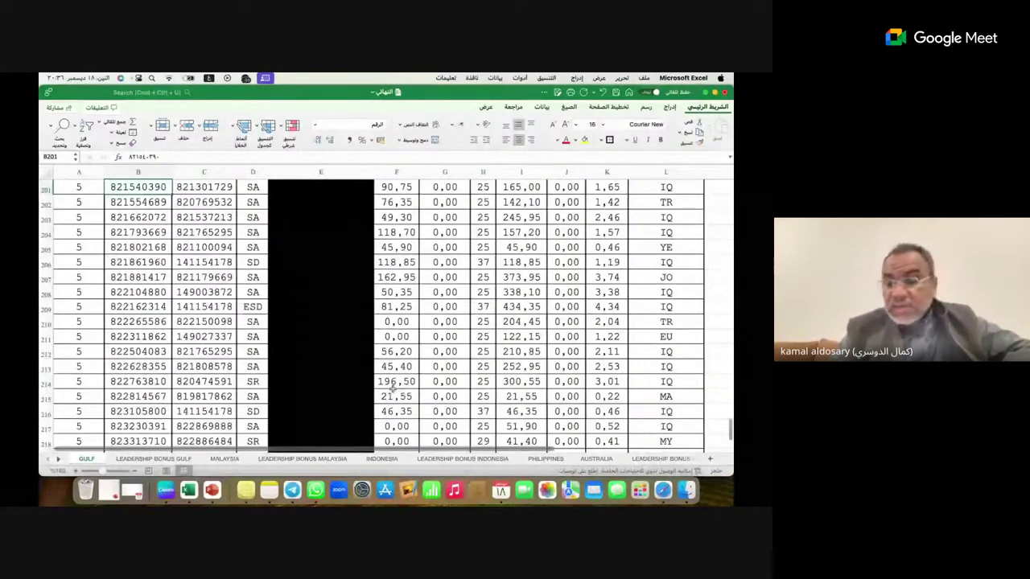
Switch to the LEADERSHIP BONUS GULF sheet and go up to its first row at M1
click(153, 458)
drag(386, 383, 667, 383)
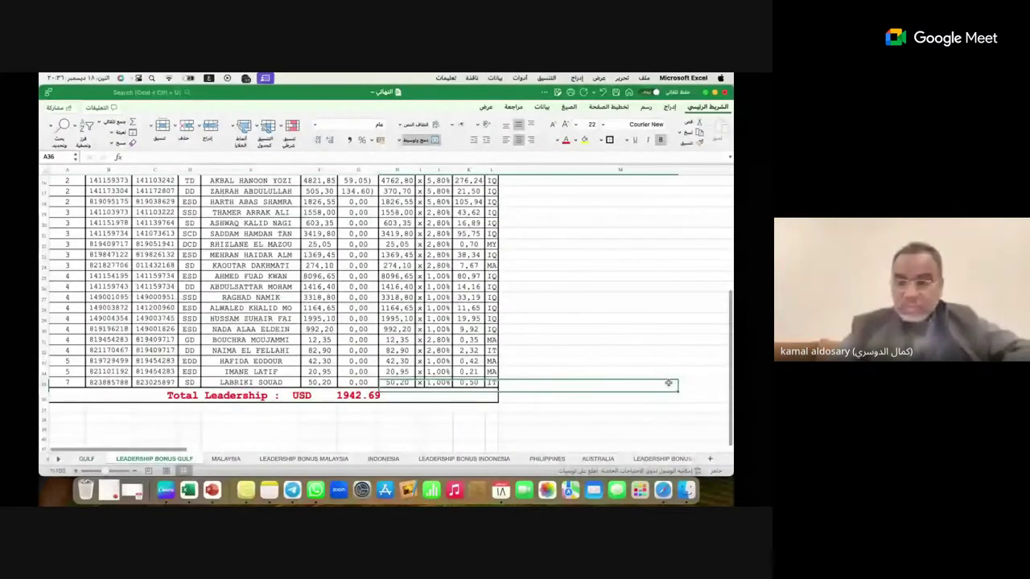
click(668, 383)
key(Up)
key(Up)
key(Up)
key(Up)
key(Up)
key(Up)
key(Up)
key(Up)
key(Up)
key(Up)
key(Up)
key(Up)
key(Up)
key(Up)
key(Up)
key(Up)
key(Up)
key(Up)
key(Up)
key(Up)
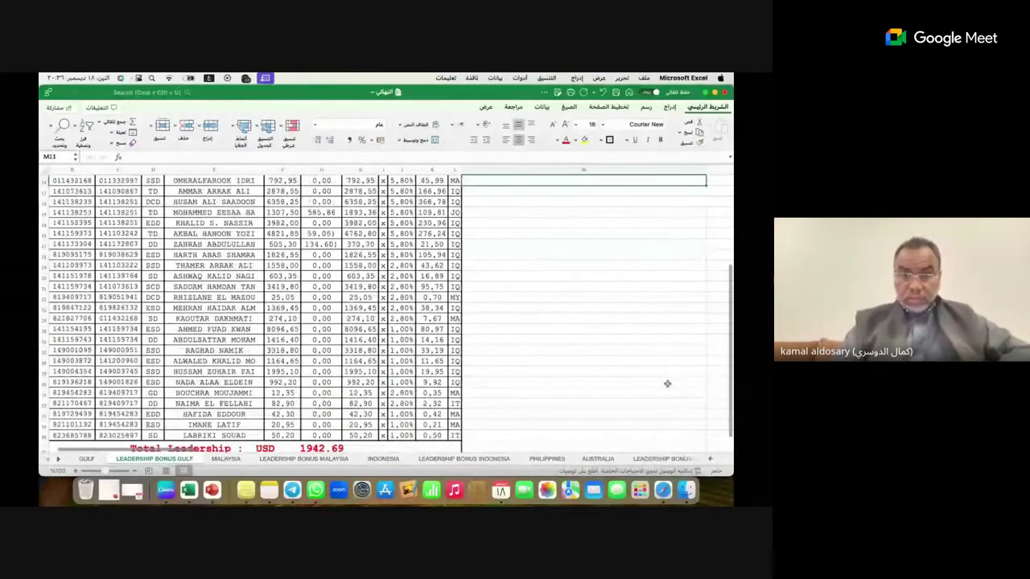
key(Up)
key(Up)
key(Up)
key(Up)
key(Up)
key(Up)
key(Up)
key(Up)
key(Up)
key(Up)
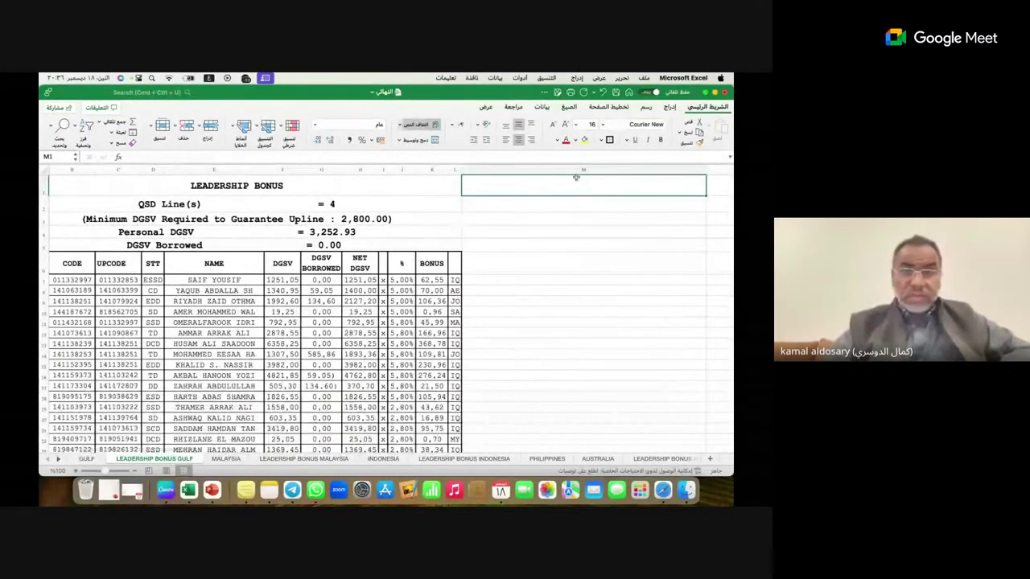
Hide the members' names by filling the NAME cells E7:E35 with black
drag(234, 277, 211, 414)
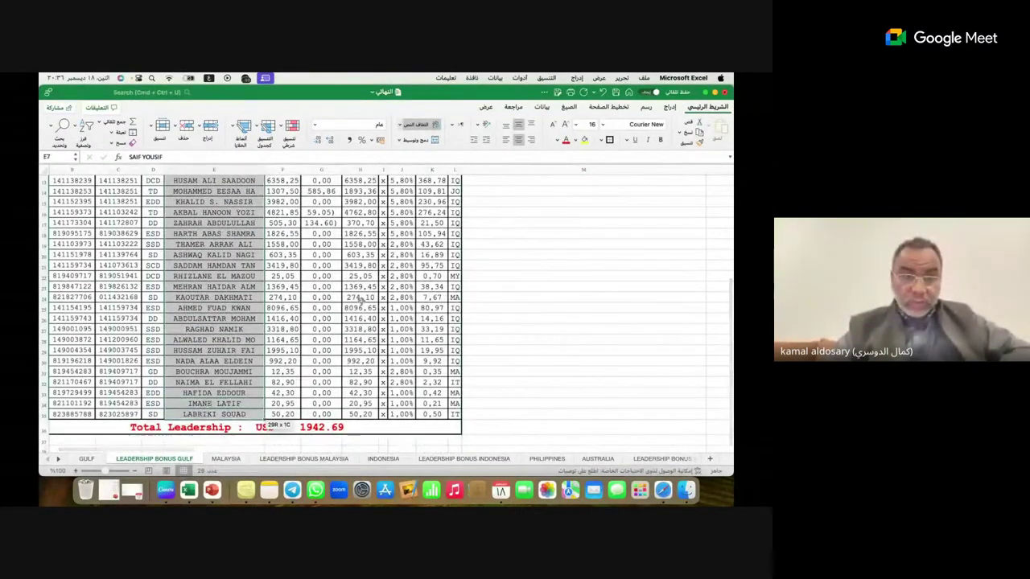
click(574, 141)
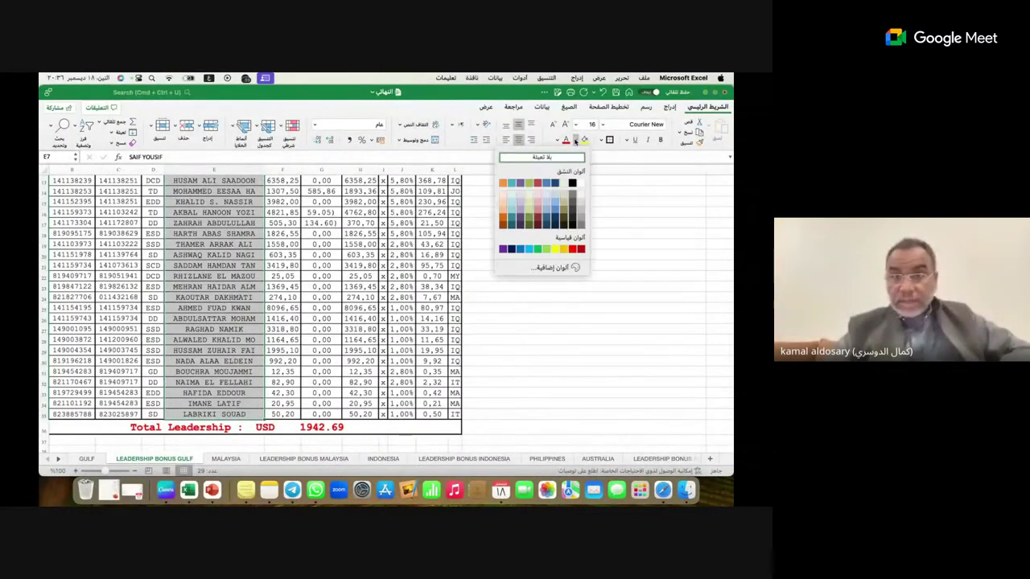
click(572, 184)
scroll(571, 242, up, 5)
click(571, 311)
click(603, 225)
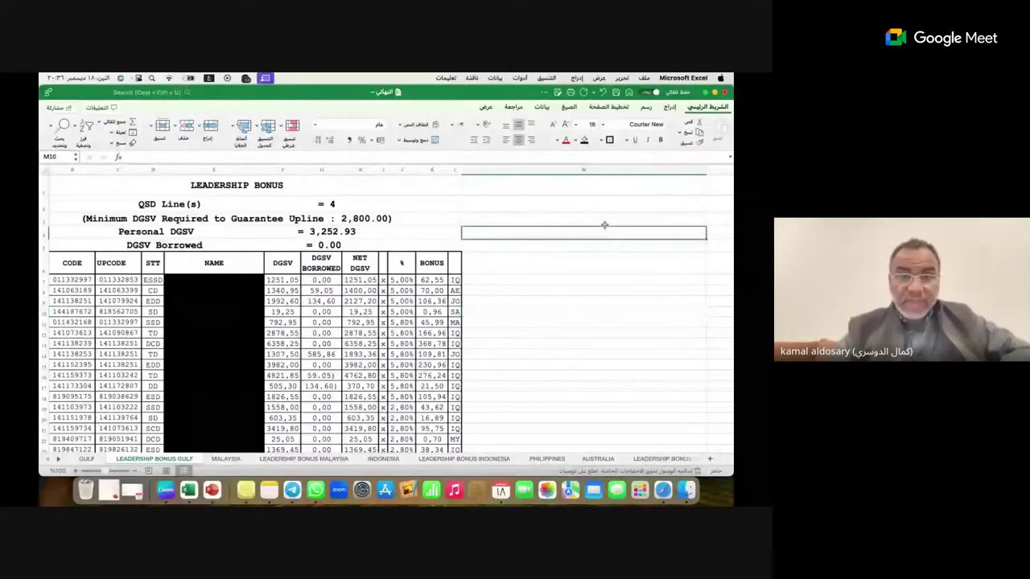
click(634, 400)
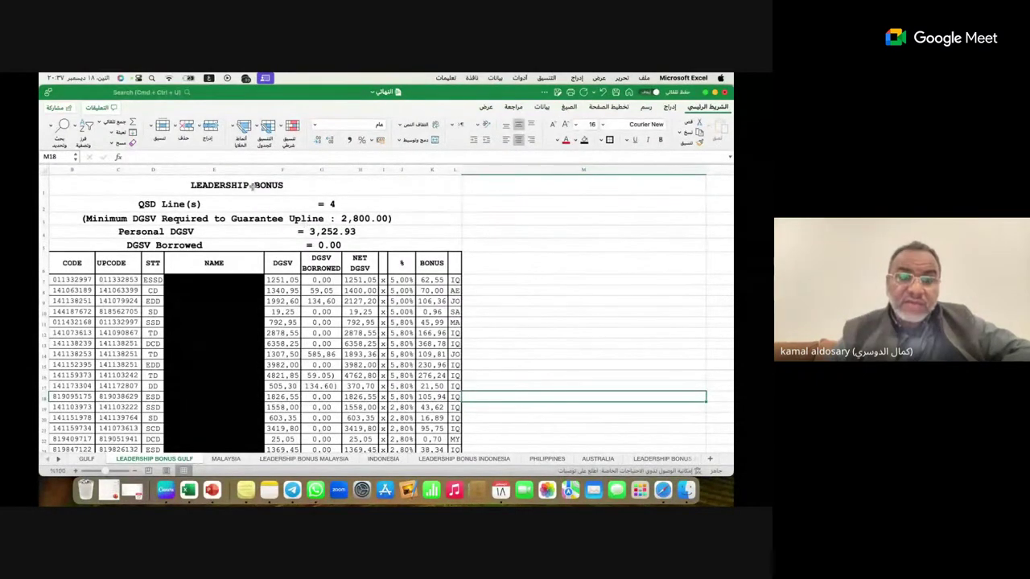
Review the QSD Line(s), Minimum DGSV Required and Personal DGSV lines in A2 to A4
click(223, 207)
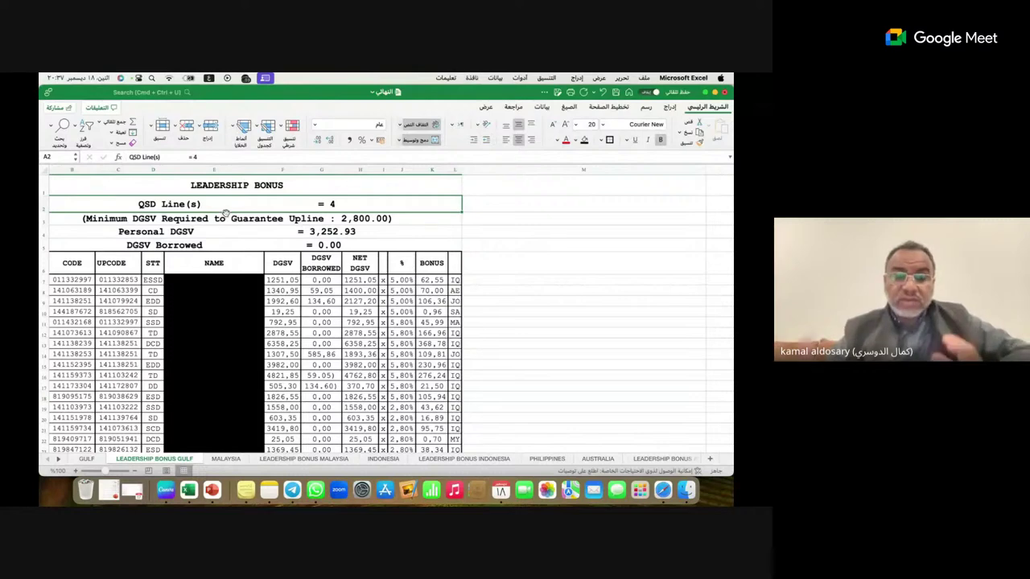
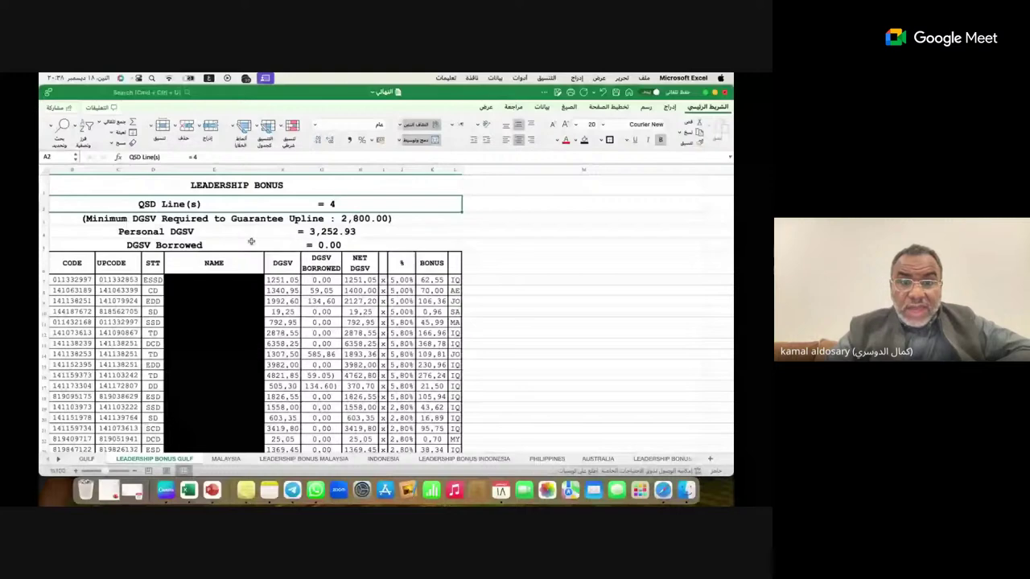
click(258, 233)
click(319, 221)
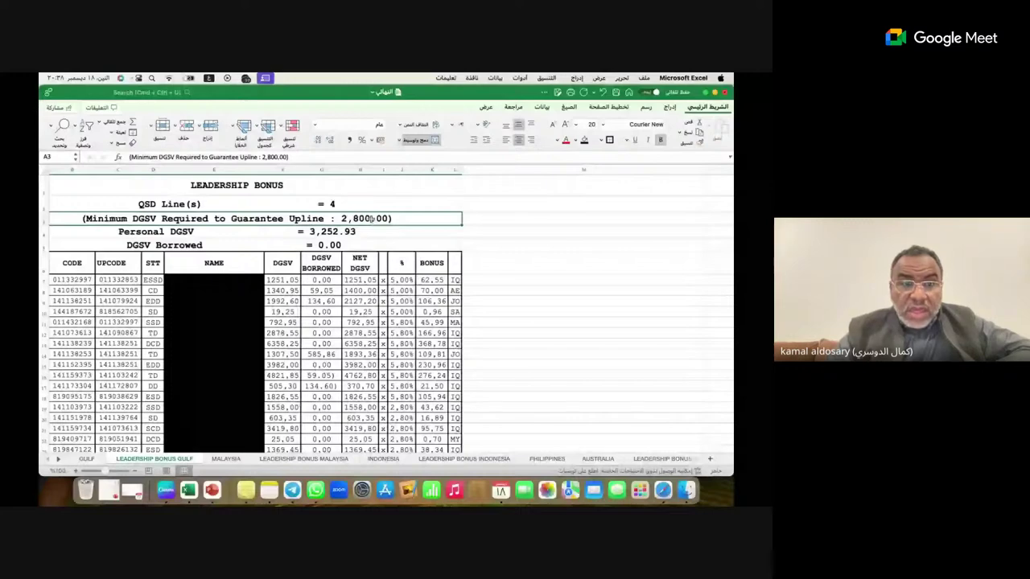
key(Up)
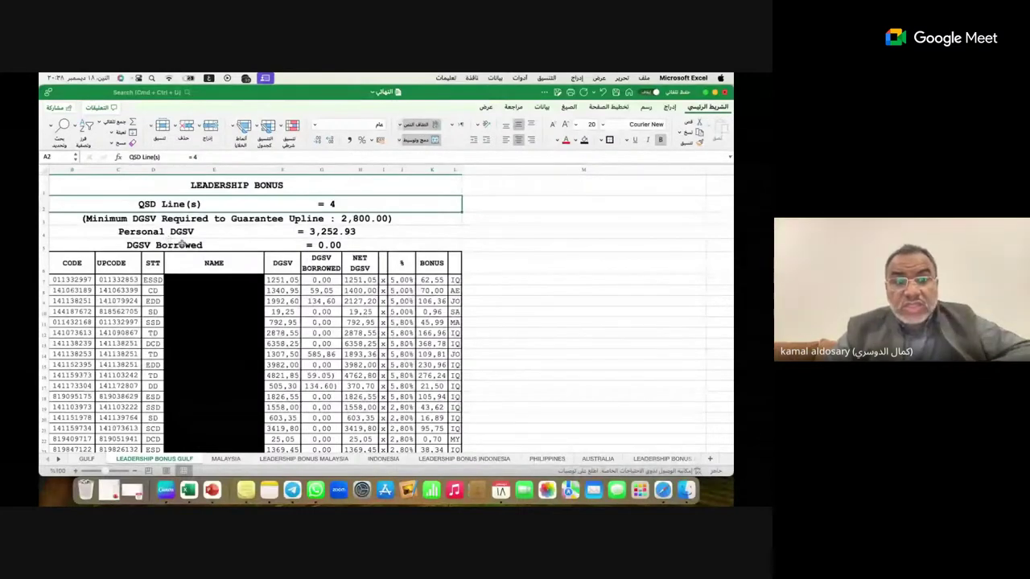
click(337, 234)
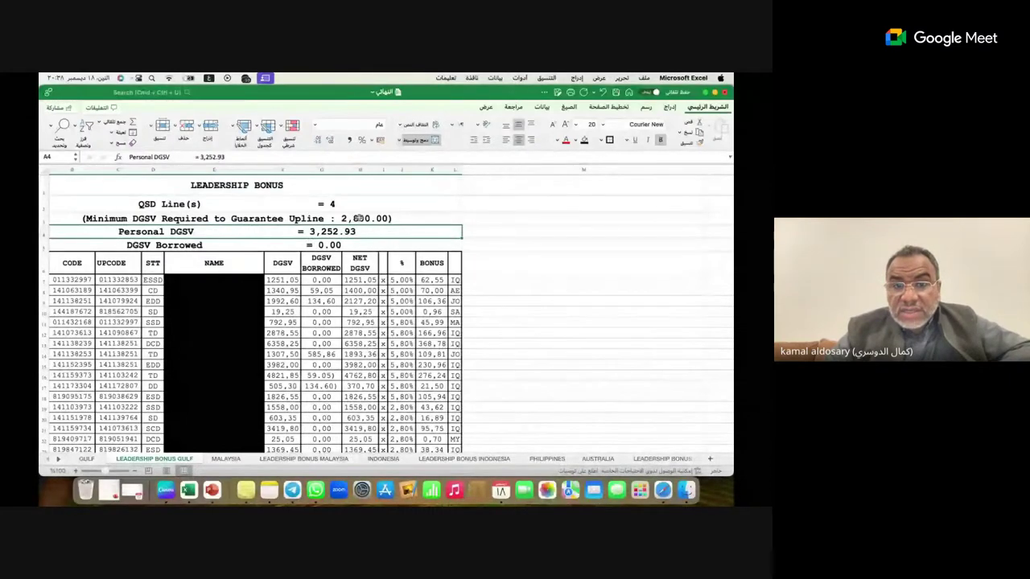
click(358, 218)
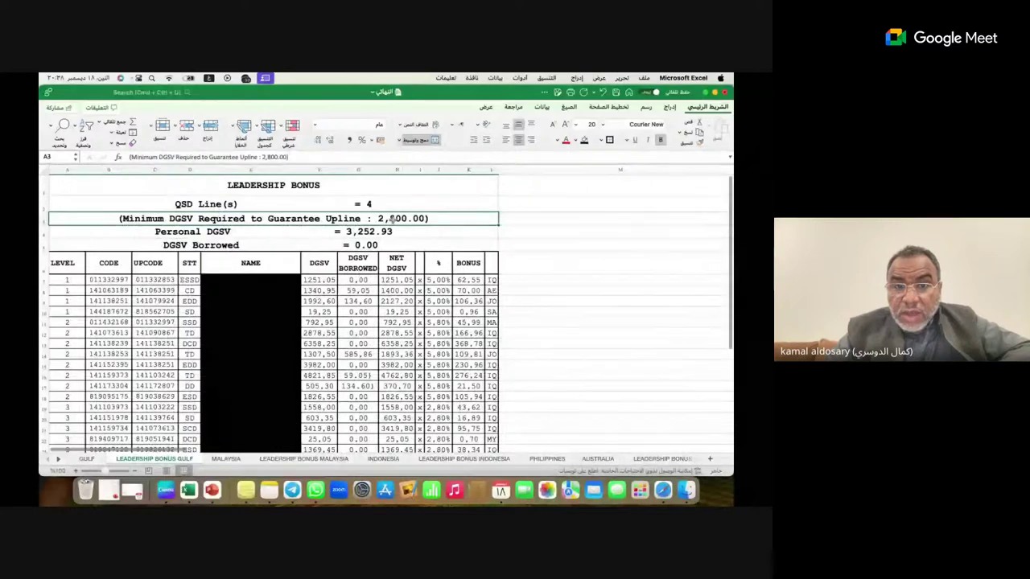
double_click(392, 219)
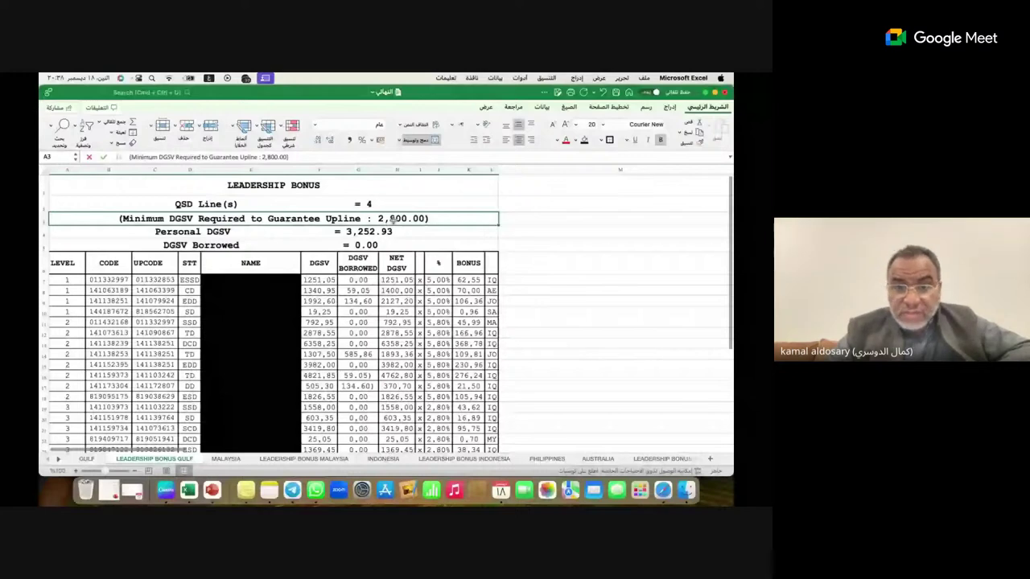
Slightly widen the country code column L and the CODE, UPCODE and STT columns B to D
click(444, 279)
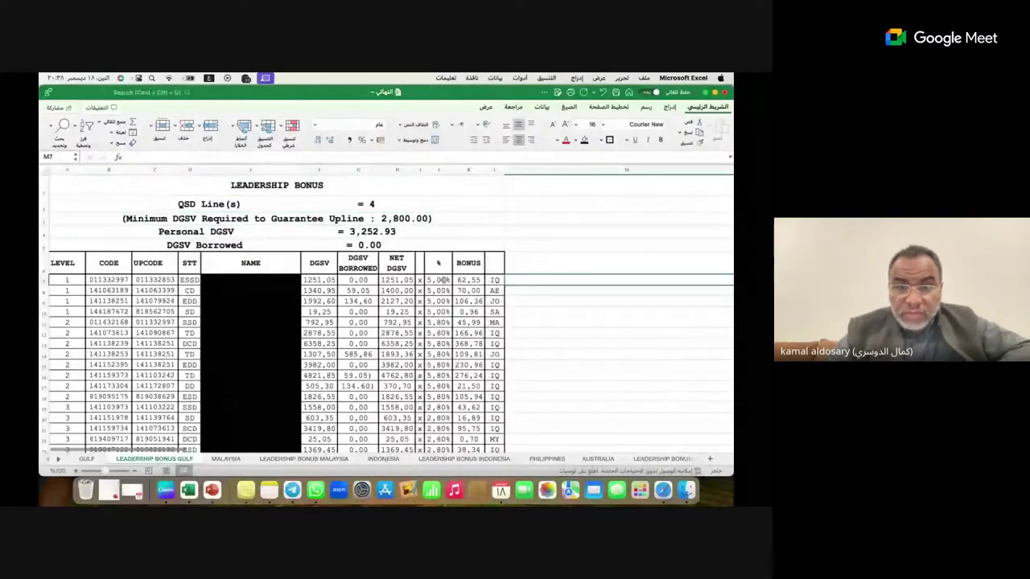
click(418, 332)
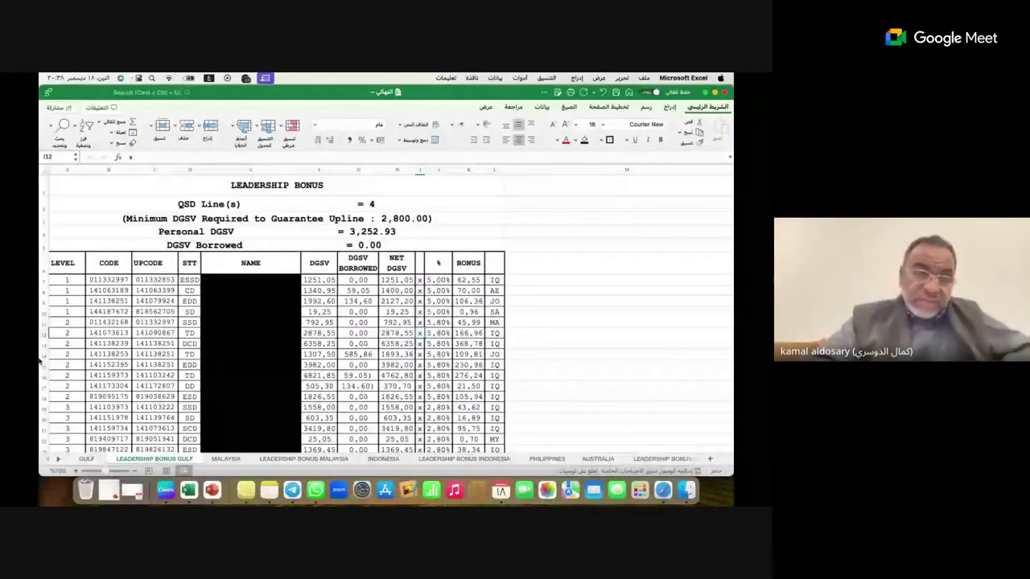
drag(197, 168, 139, 170)
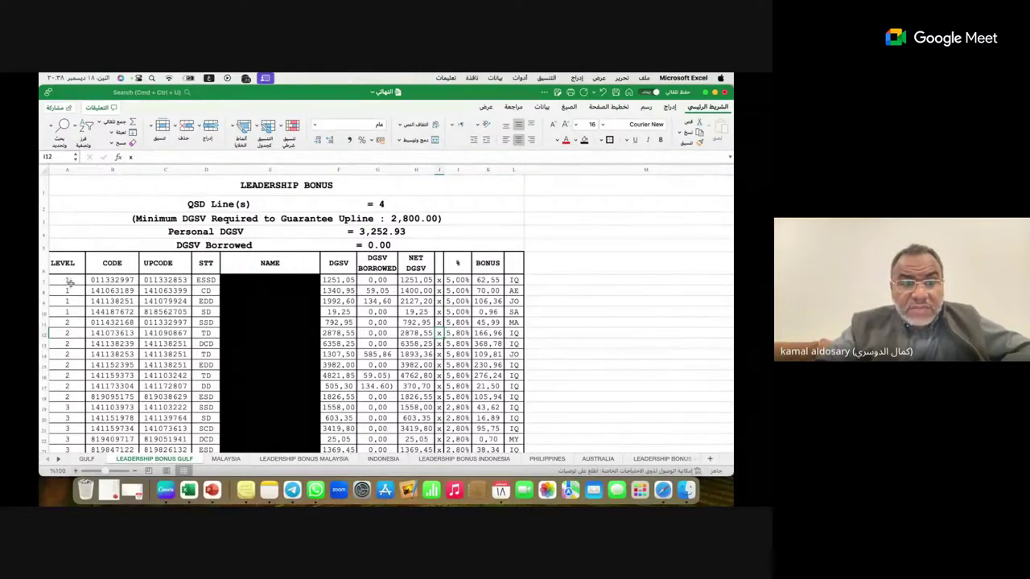
Fill the level 1 rows A7:L10 of the leadership bonus table with yellow
drag(56, 281, 515, 315)
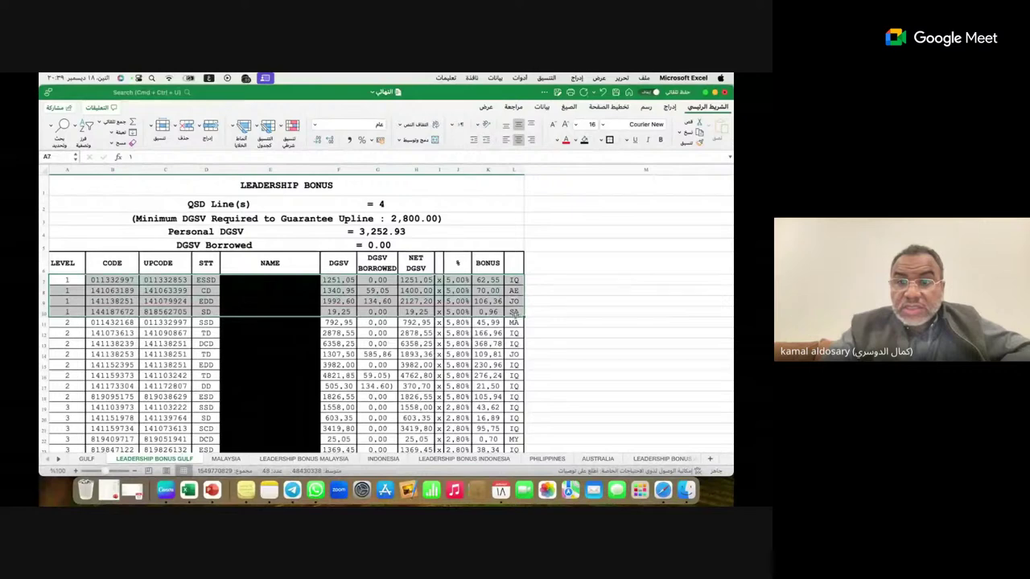
click(575, 141)
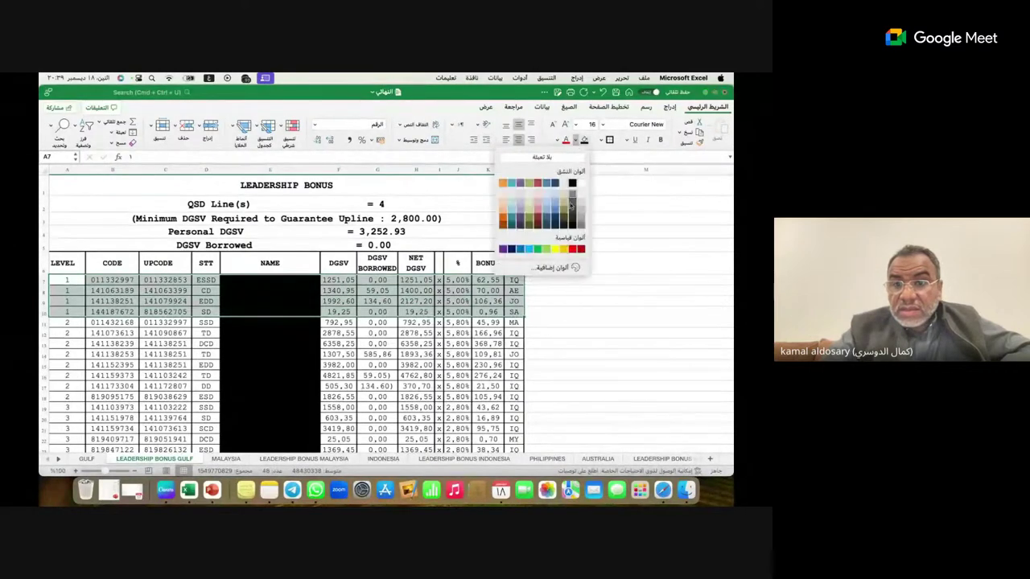
click(555, 248)
click(619, 333)
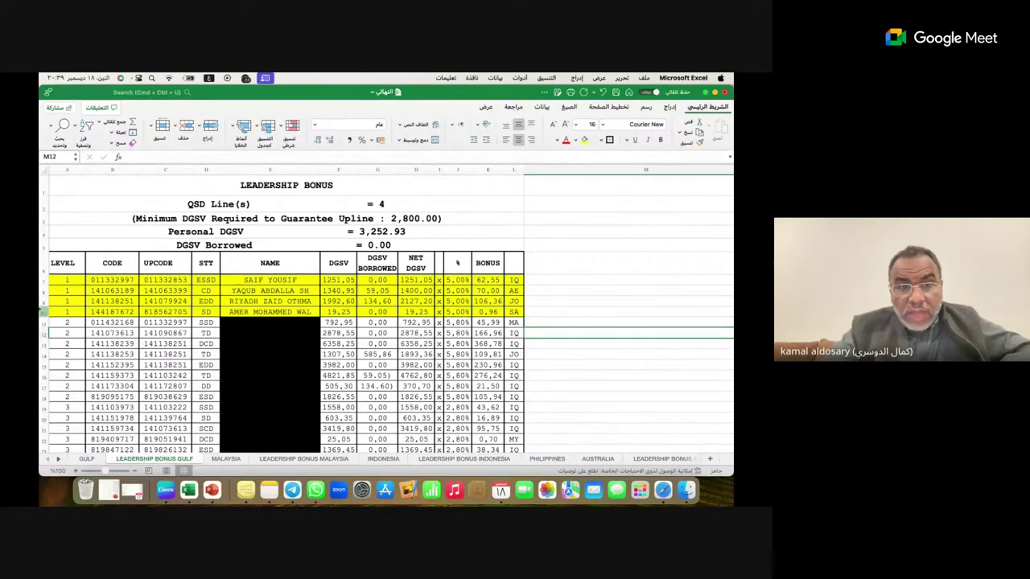
click(571, 289)
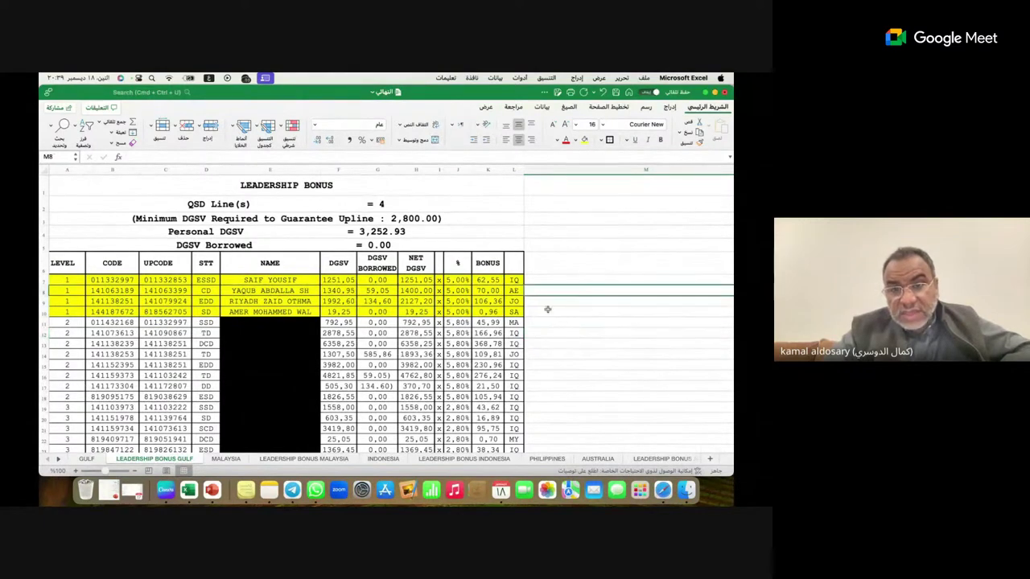
click(94, 332)
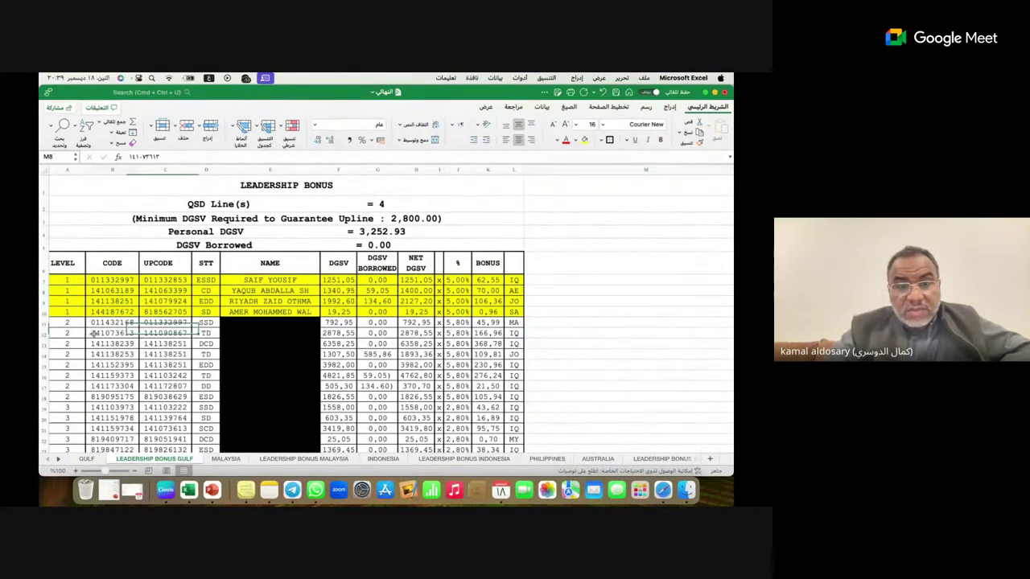
Fill the level 1 NAME cells E7:E10 with black to hide the names again
drag(268, 279, 270, 311)
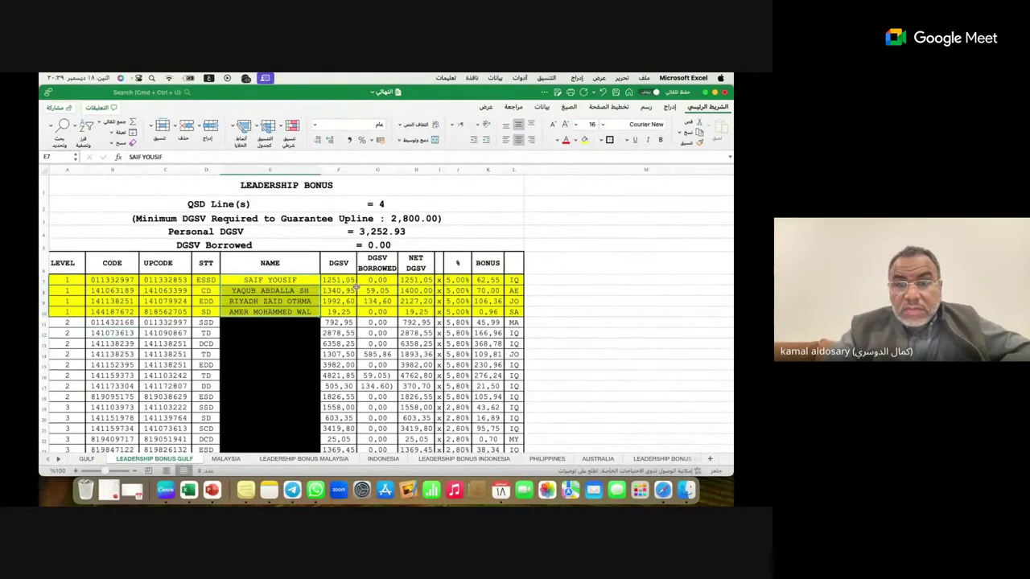
click(576, 141)
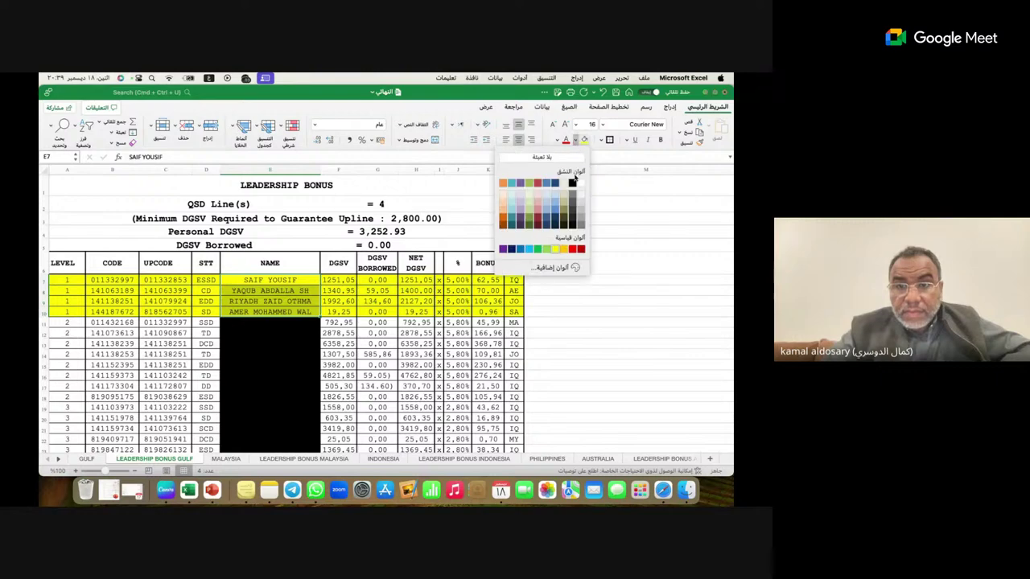
click(571, 183)
click(302, 386)
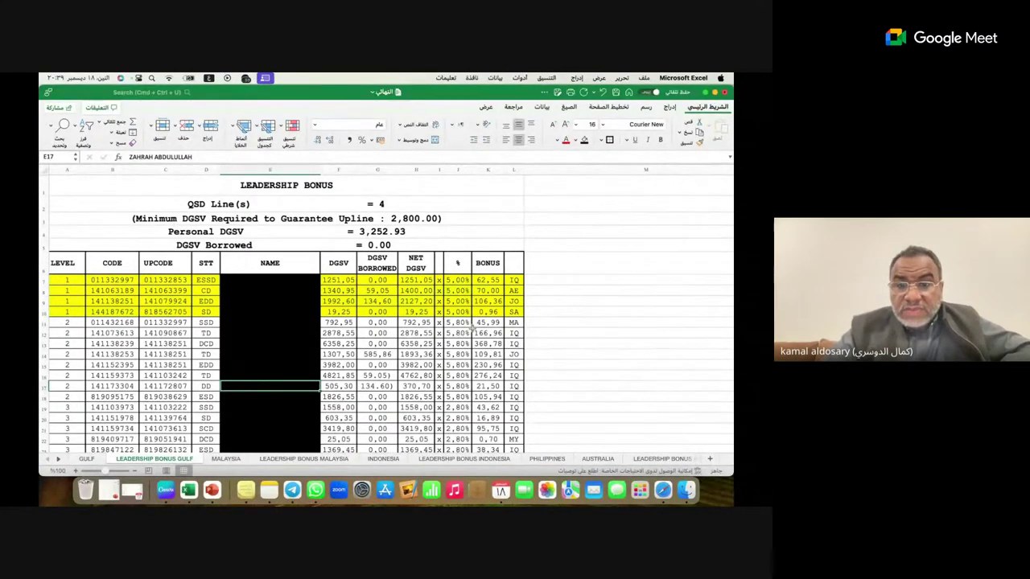
Change the fill of the level 1 percentage cells J7:J10 to a light shade so they stand apart from the yellow rows
click(457, 279)
drag(457, 279, 458, 311)
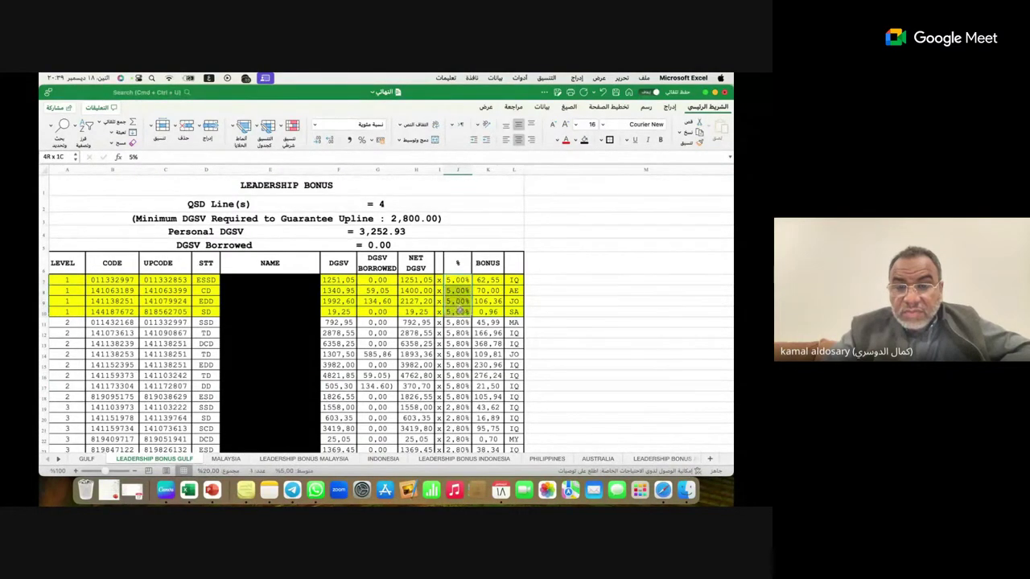
click(574, 140)
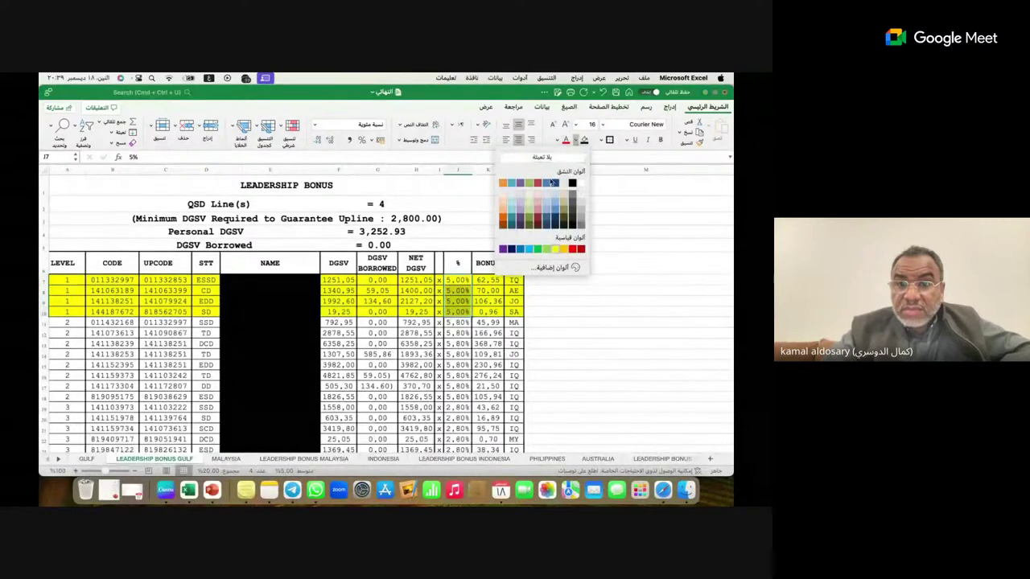
click(584, 297)
click(584, 297)
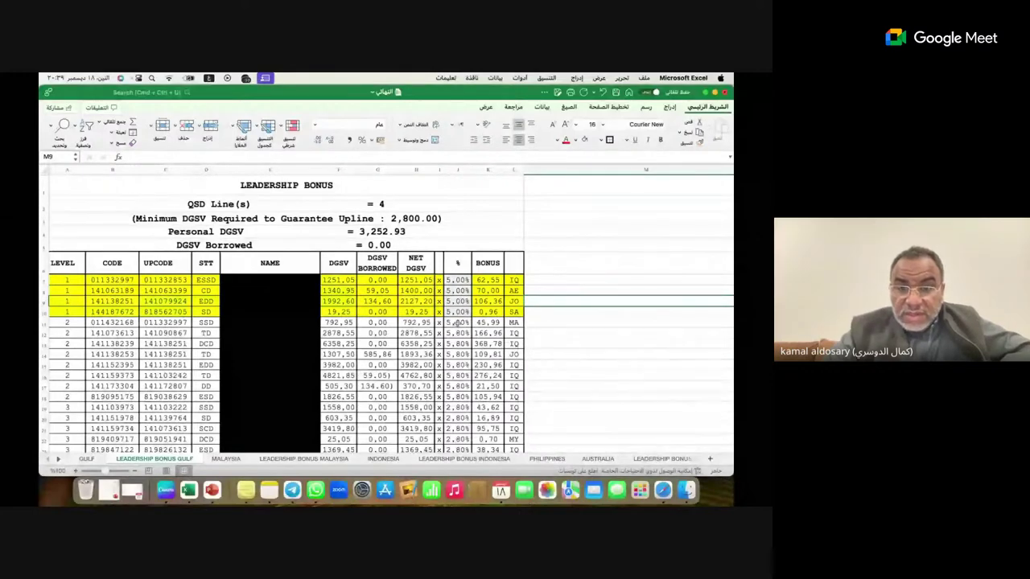
Fill the level 2 percentage cells J11:J18 with light blue
drag(457, 323, 456, 412)
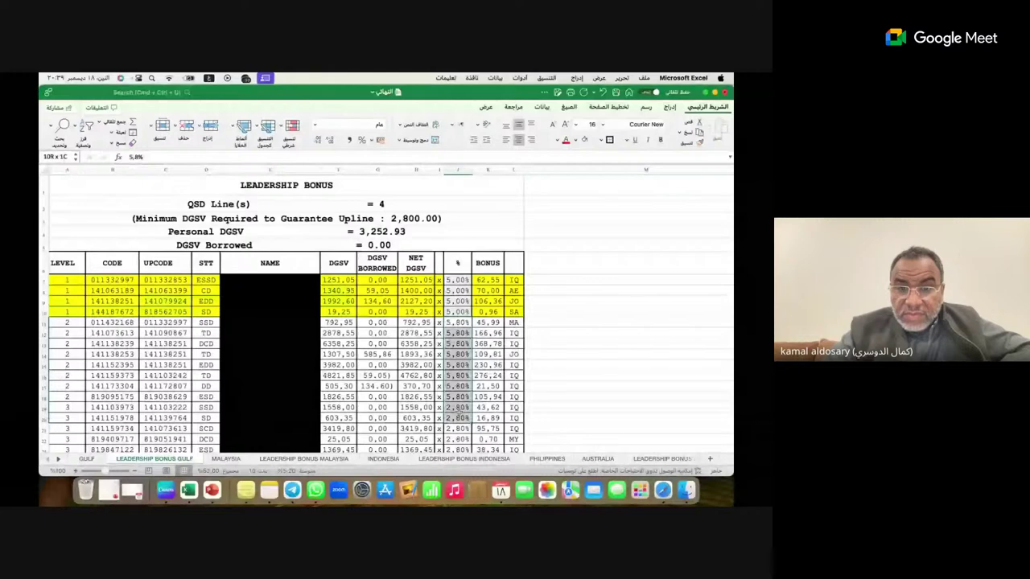
click(575, 140)
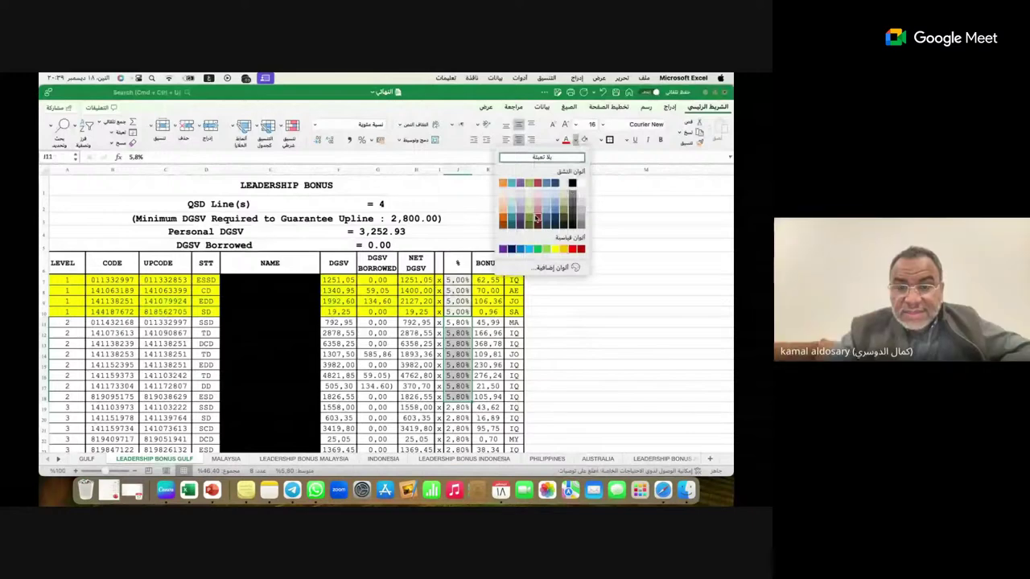
click(610, 320)
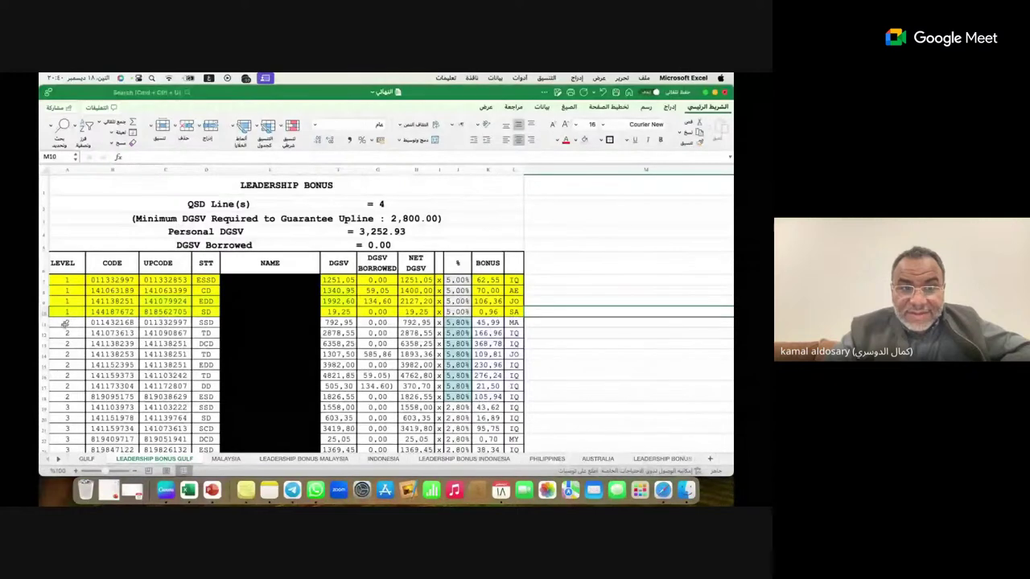
Fill A11:D19 and the level 2 cells F11:I18 with light blue, leaving the blacked-out NAME column alone
drag(65, 323, 201, 408)
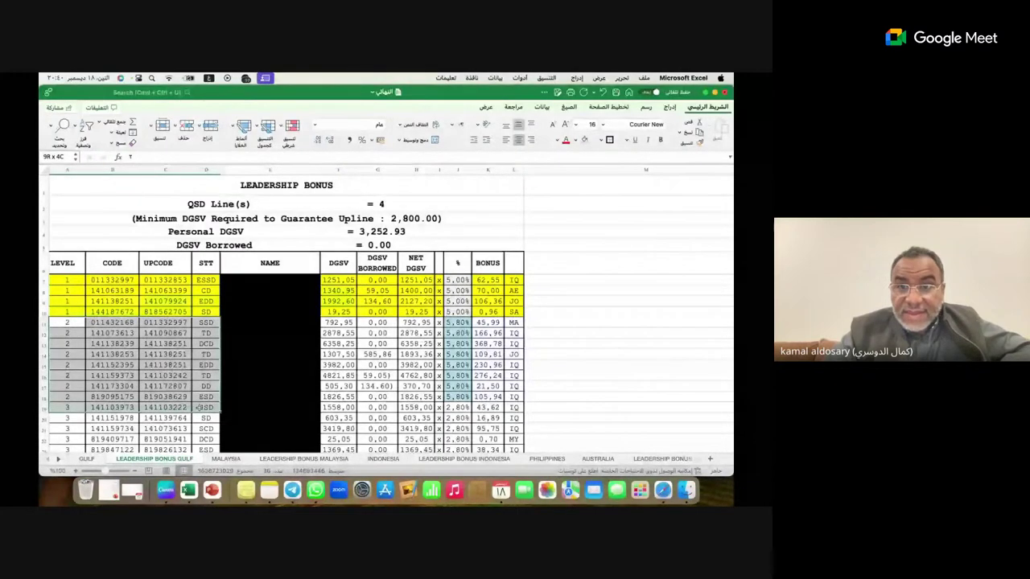
drag(198, 408, 199, 408)
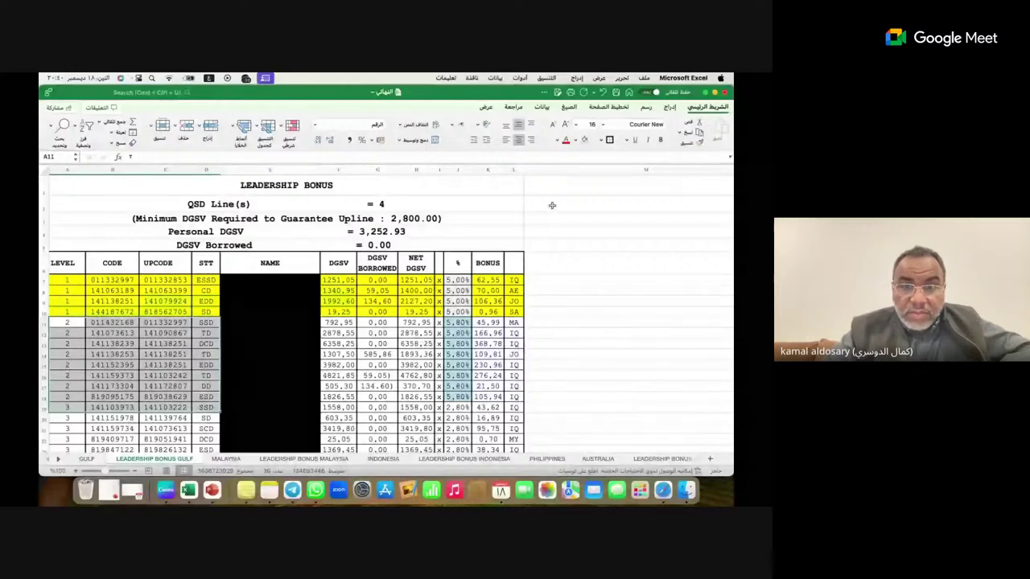
click(416, 354)
drag(432, 320, 347, 398)
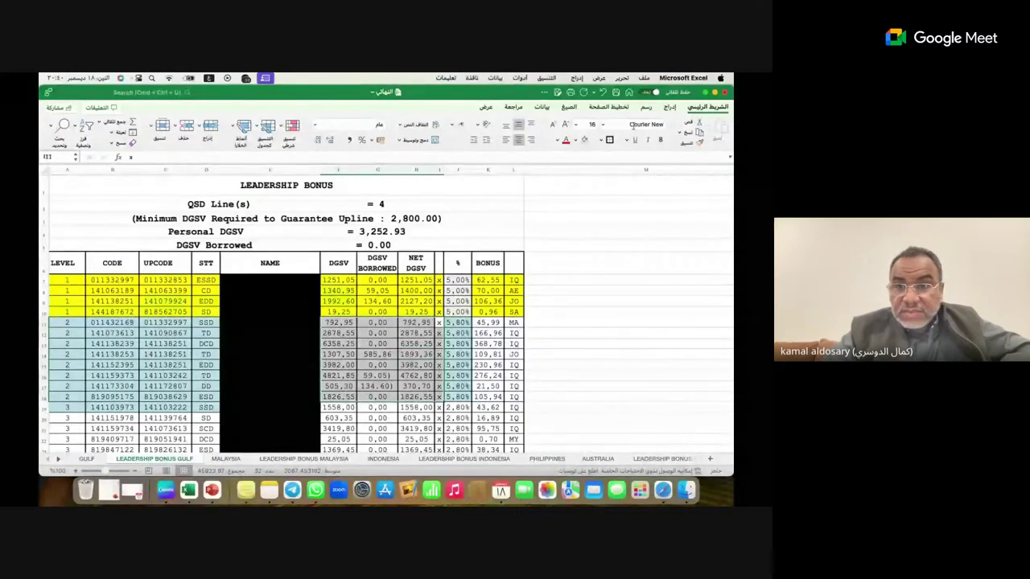
click(583, 141)
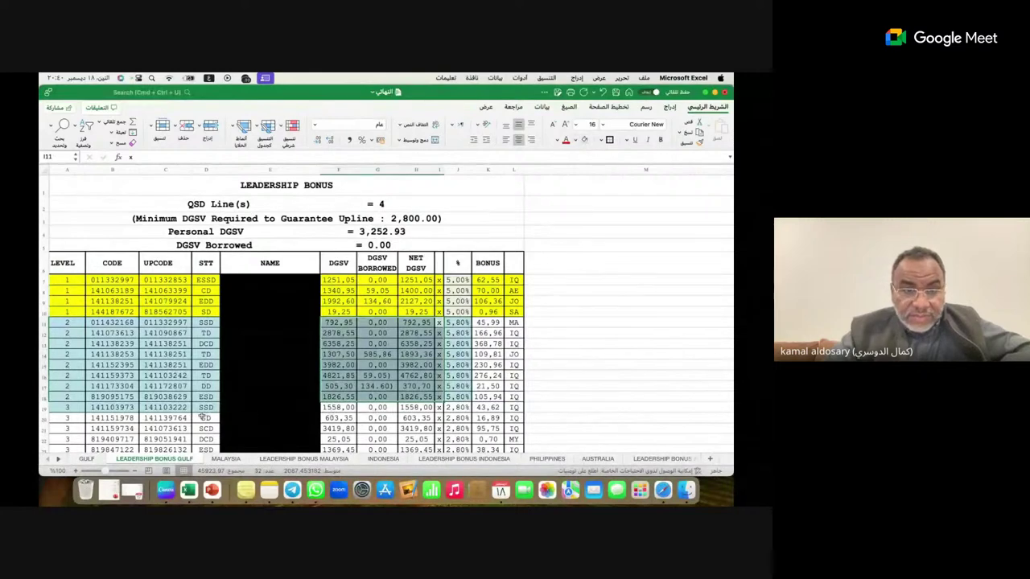
Clear the fill from A18:D19, and refill only the last level 2 row, A18:D18, with light blue
click(212, 397)
drag(212, 396, 68, 408)
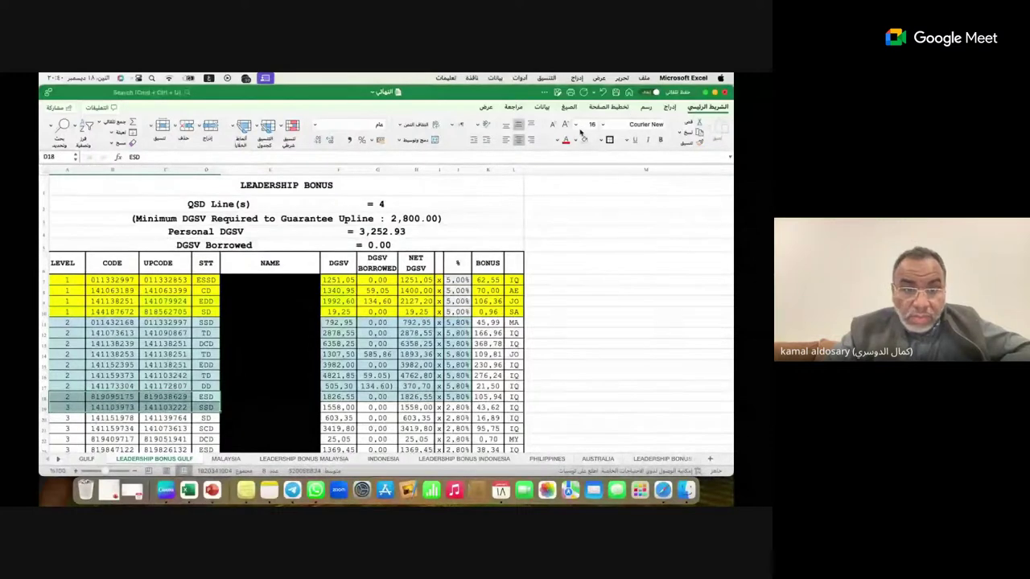
click(720, 268)
drag(205, 396, 74, 401)
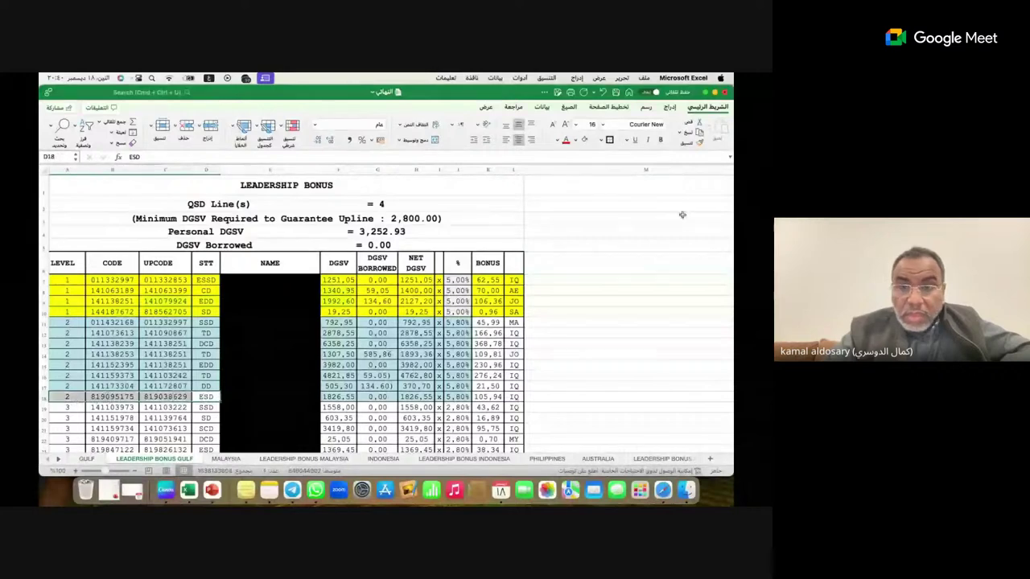
click(658, 345)
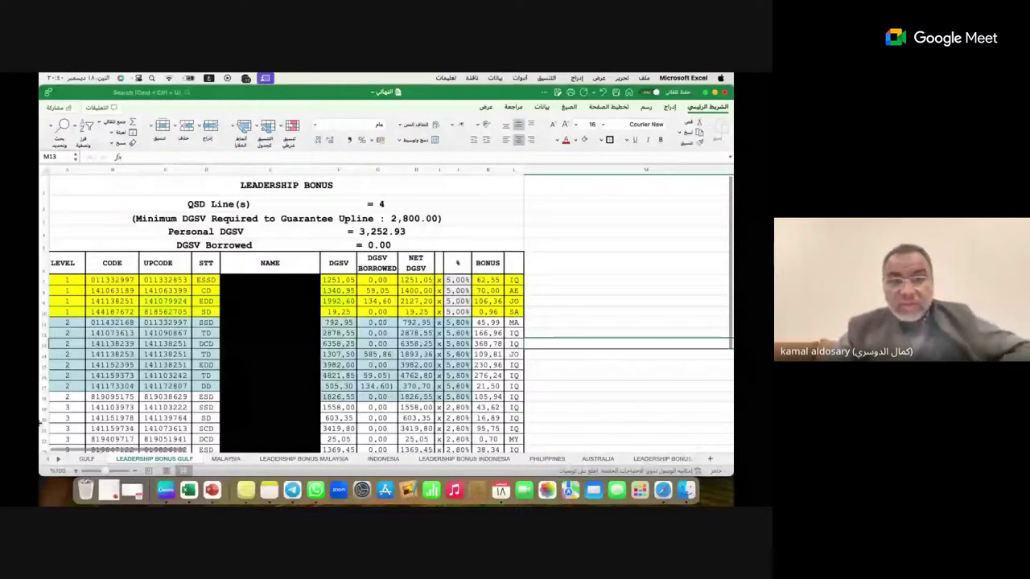
click(702, 314)
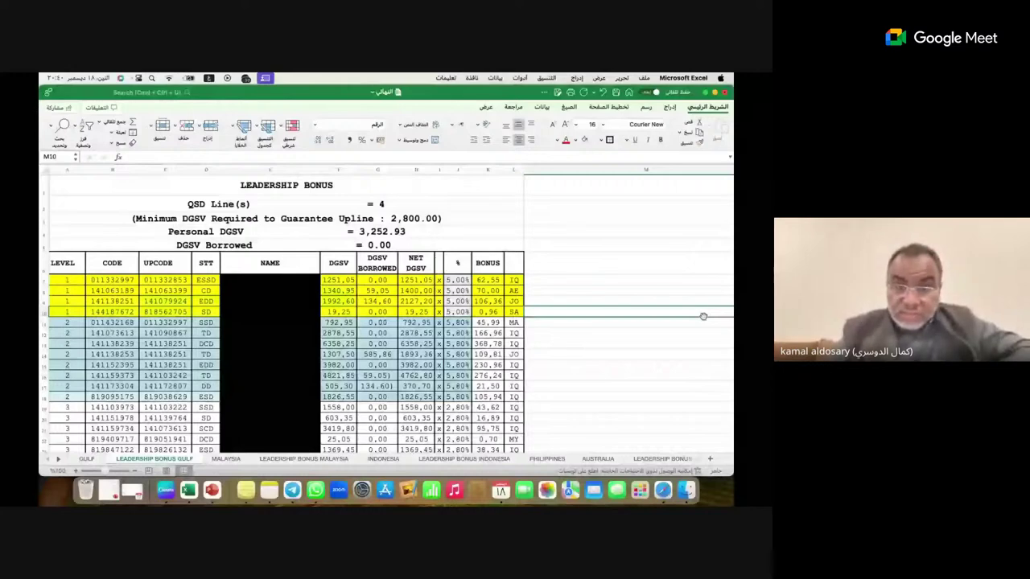
click(703, 316)
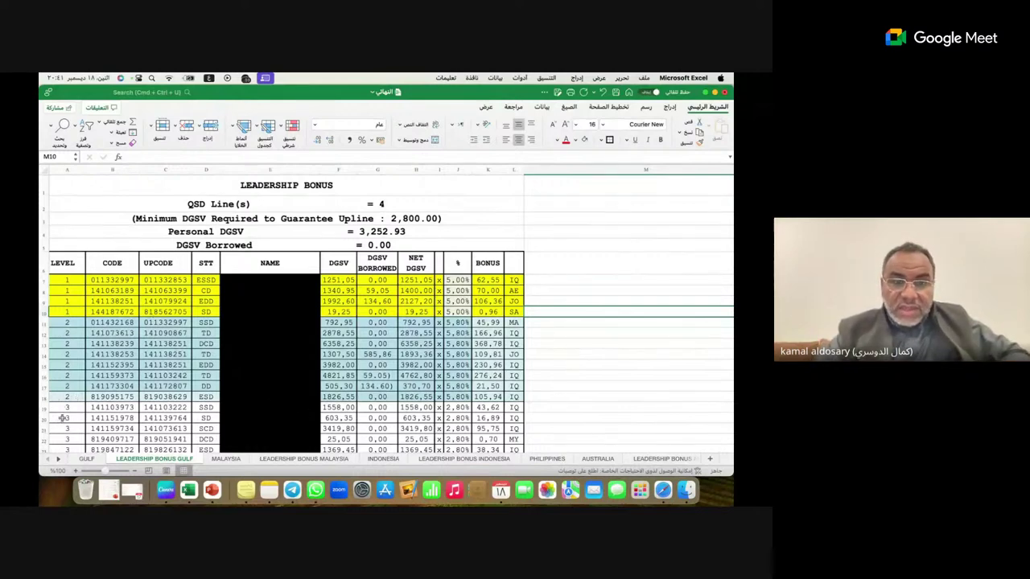
Examine the first level 3 row, row 19, checking its level, percentage and bonus cells against the rows above
scroll(556, 411, up, 2)
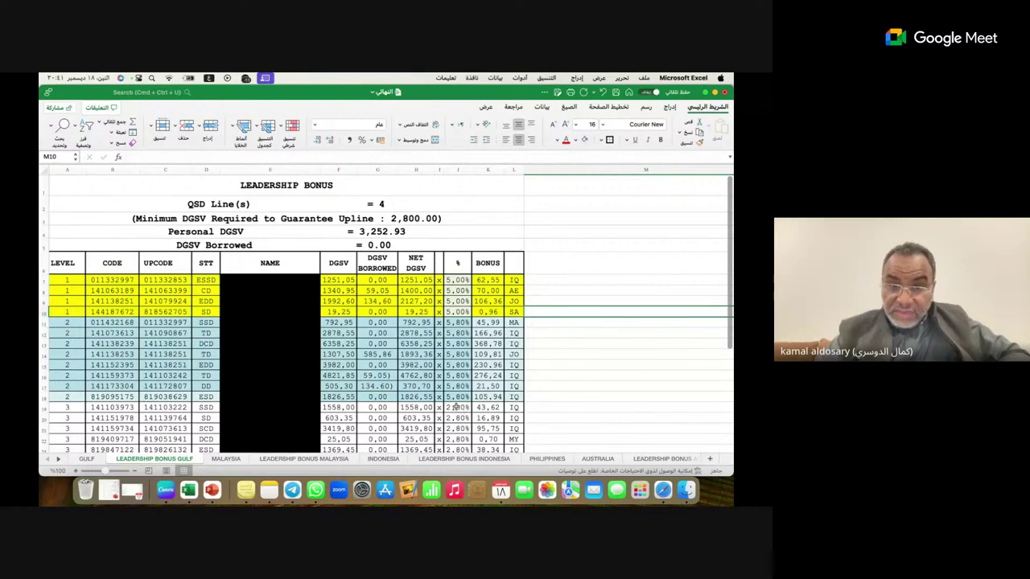
click(73, 409)
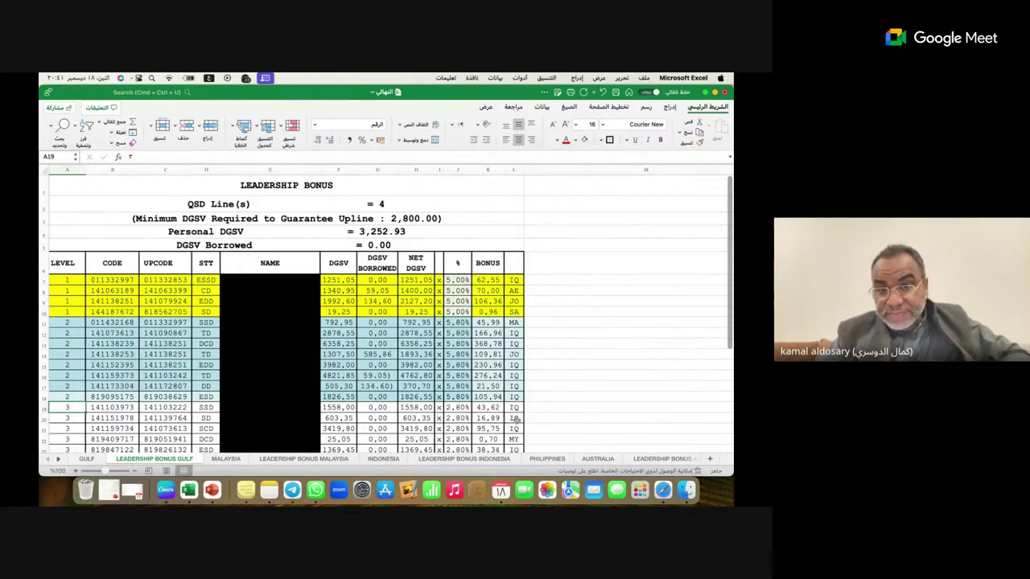
click(449, 409)
click(486, 408)
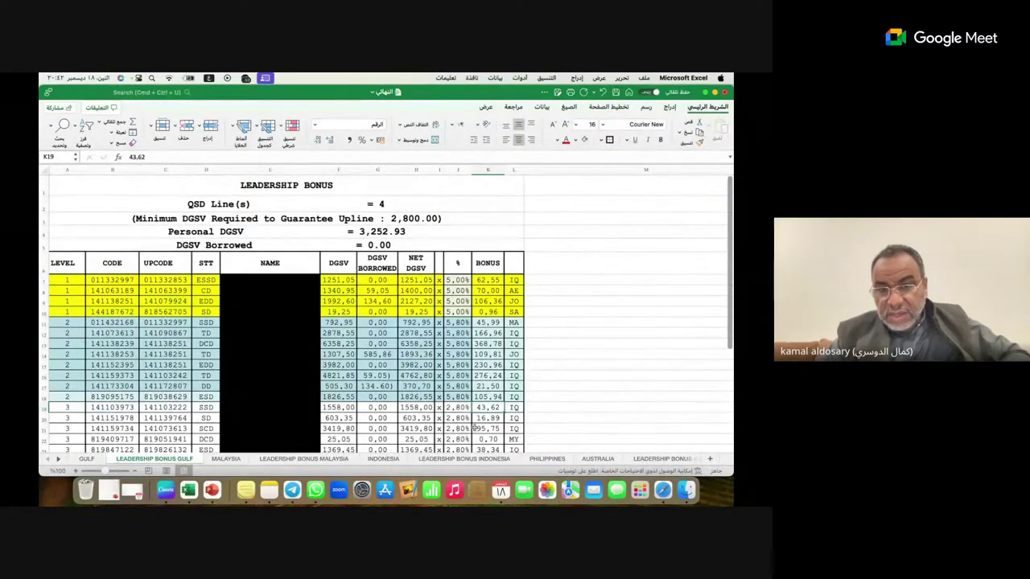
key(Left)
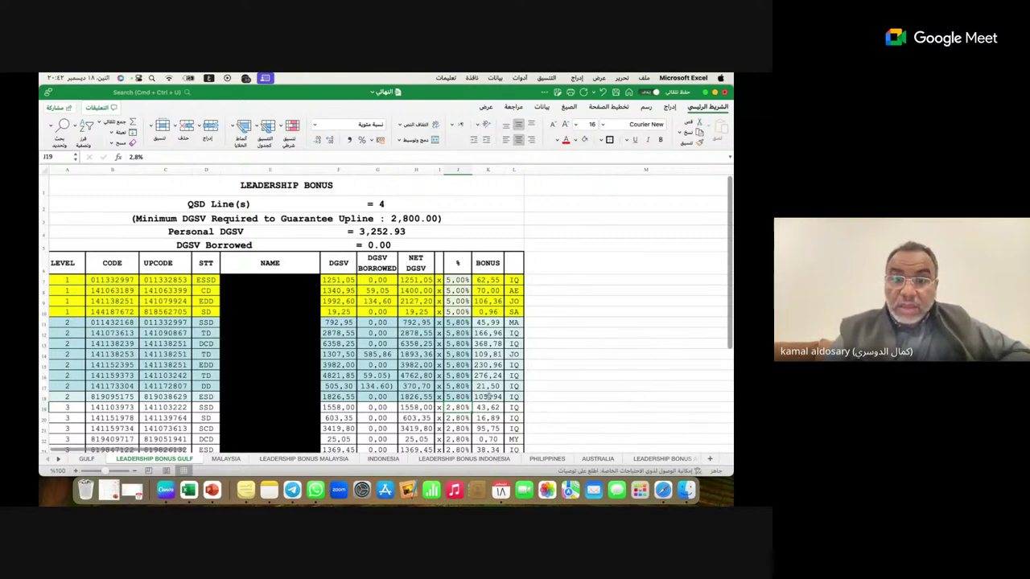
click(594, 391)
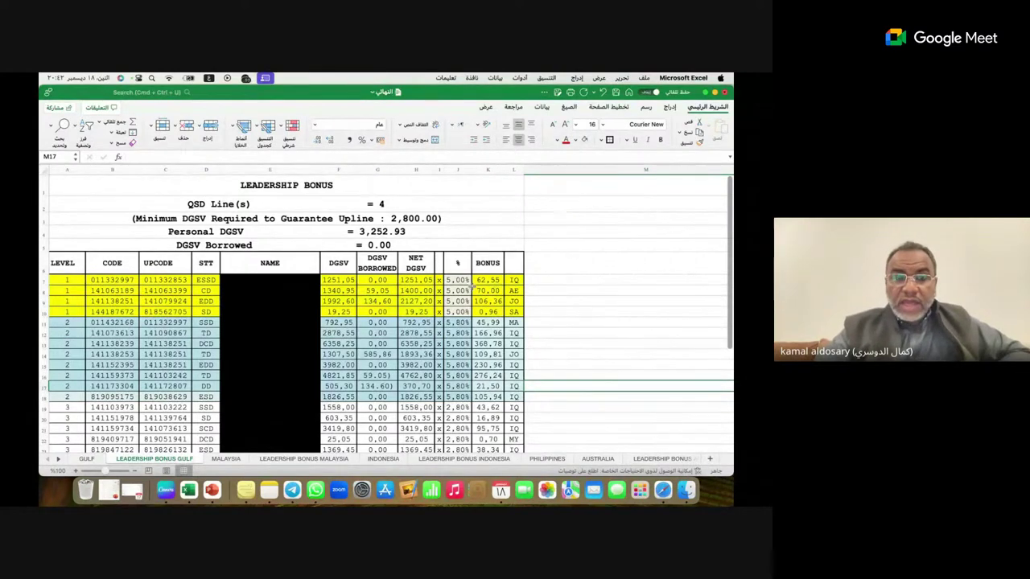
click(575, 267)
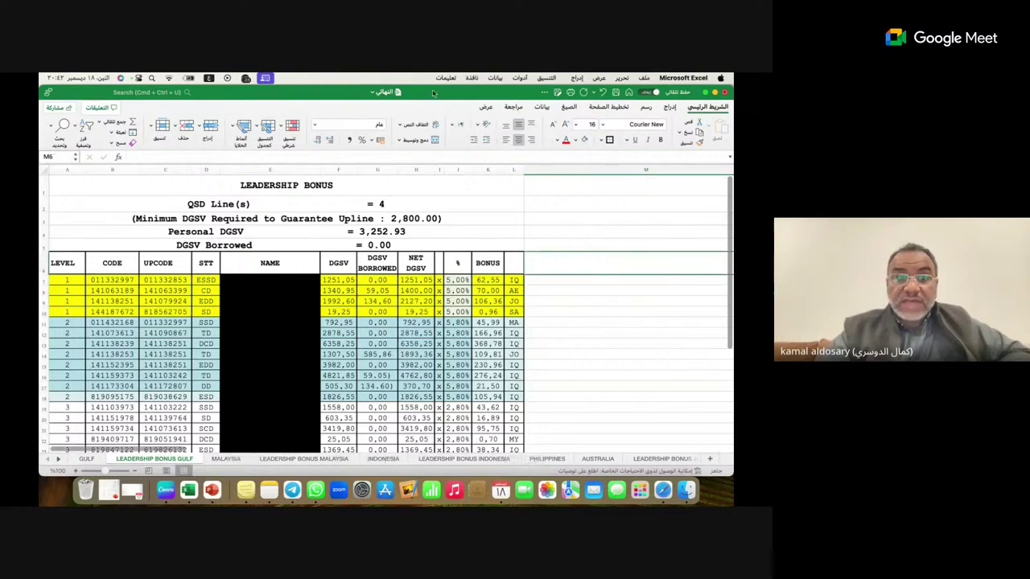
Stop sharing the screen in the meeting
click(265, 78)
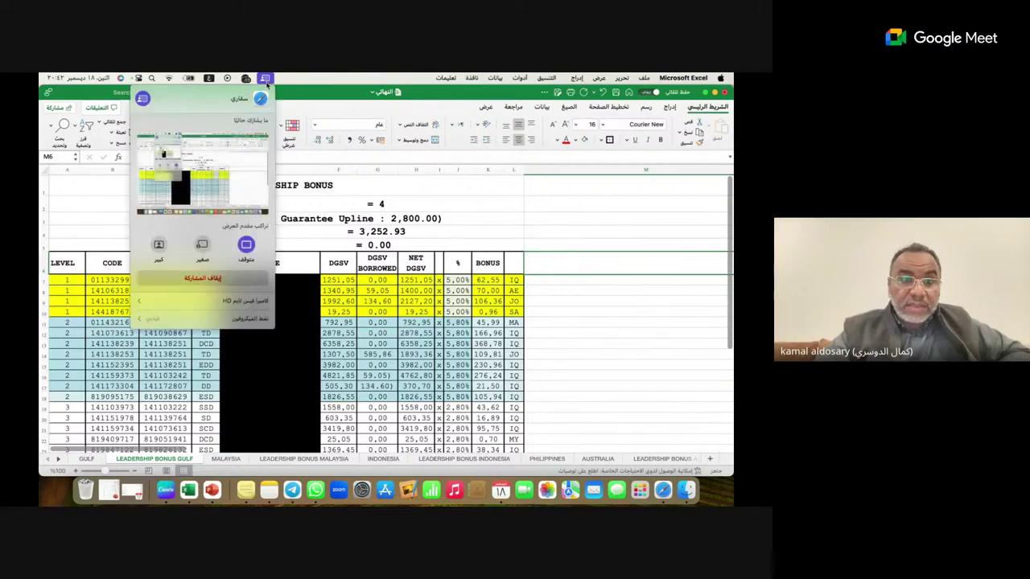
click(202, 278)
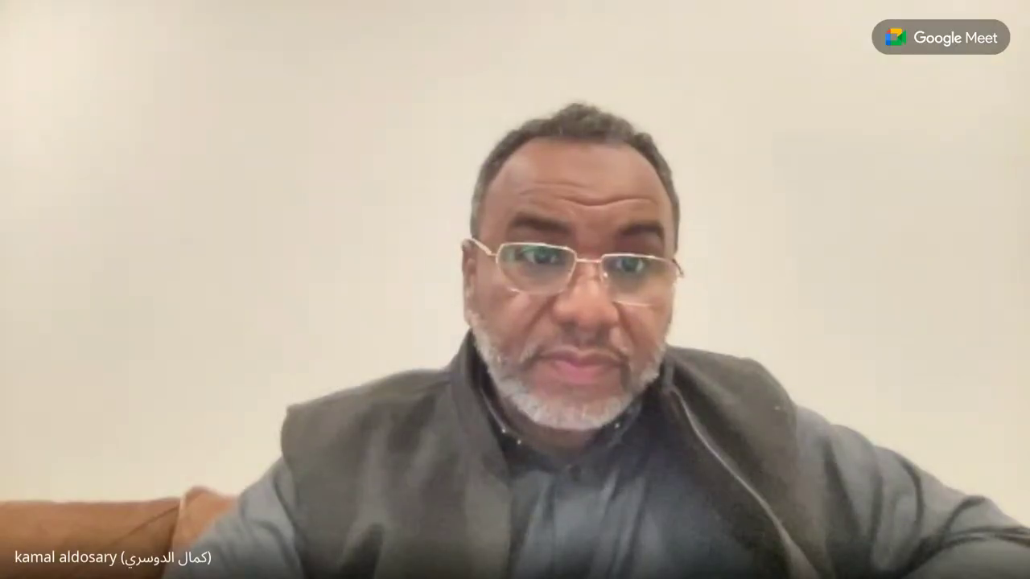
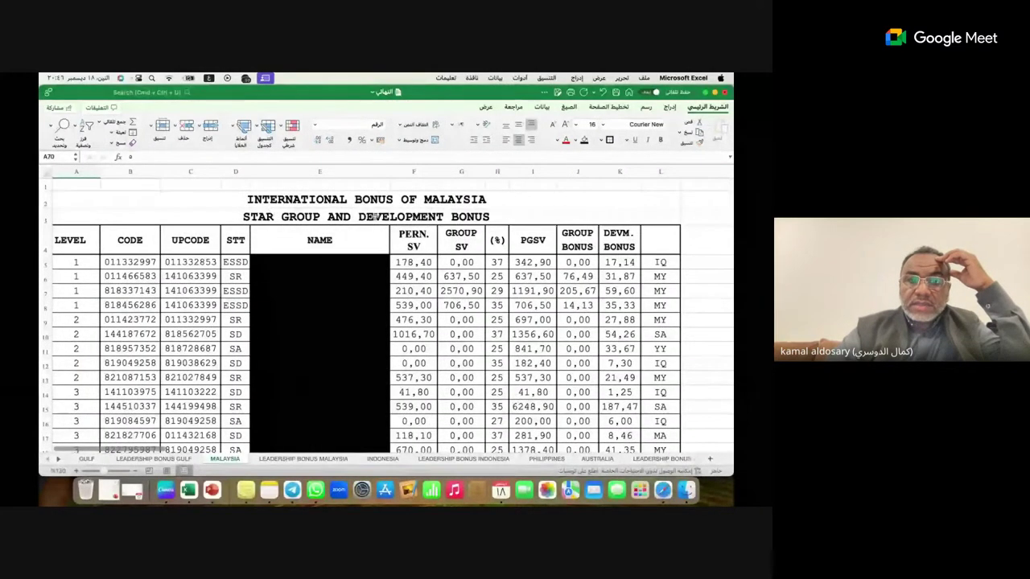
Point out the word INTERNATIONAL inside the MALAYSIA sheet's title in A2, leaving the text unedited
click(412, 201)
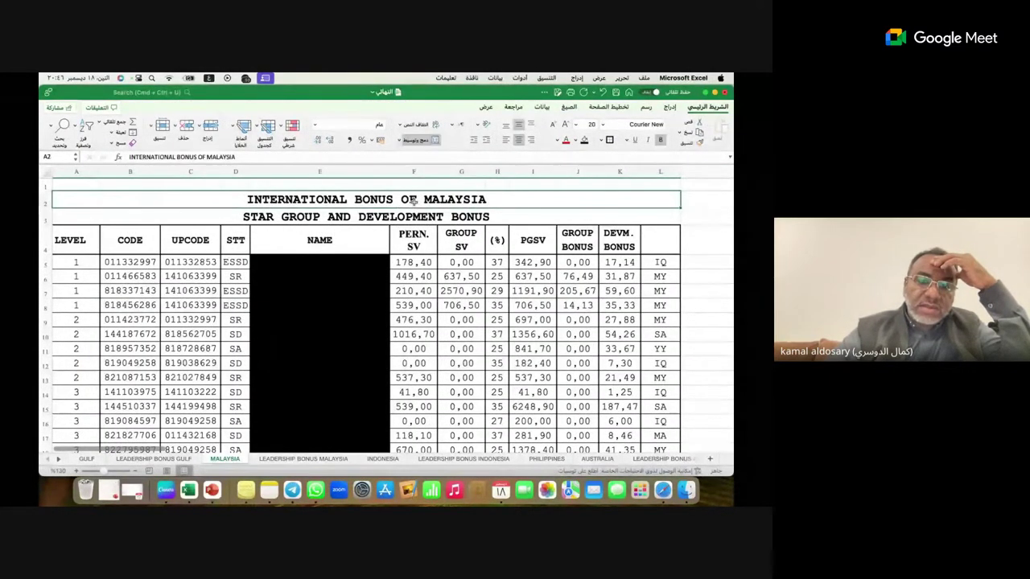
double_click(277, 201)
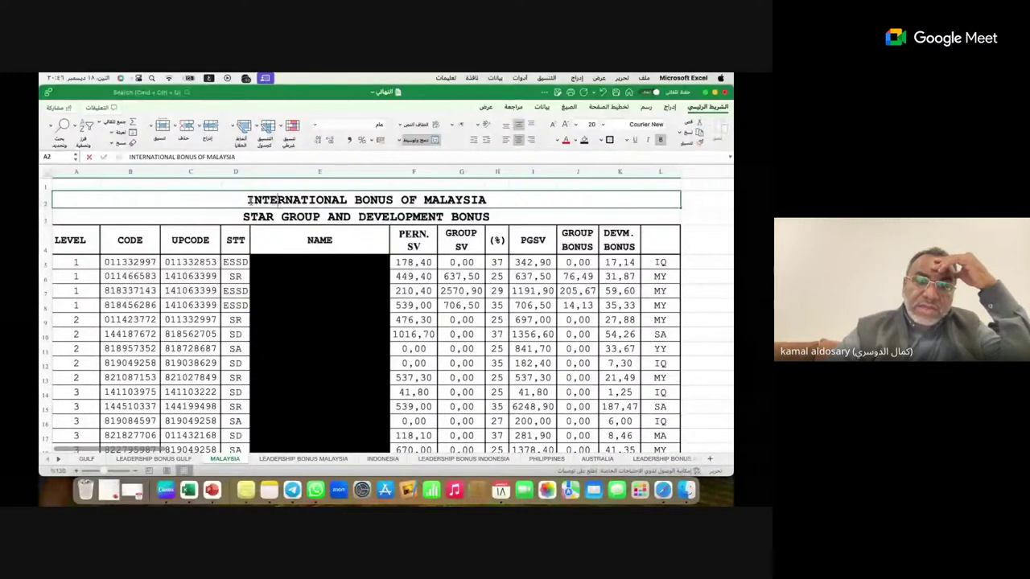
drag(231, 198, 346, 202)
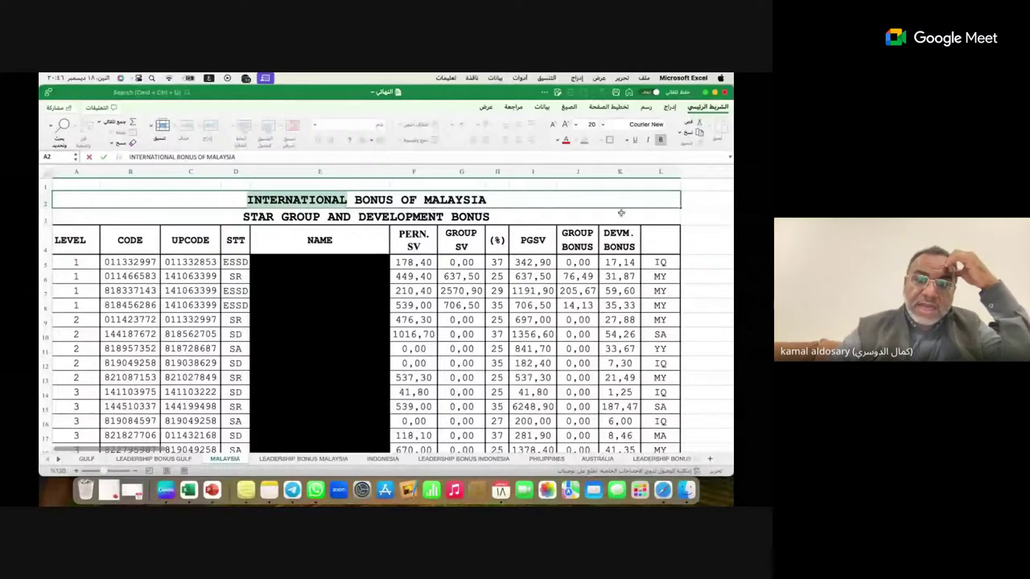
key(Escape)
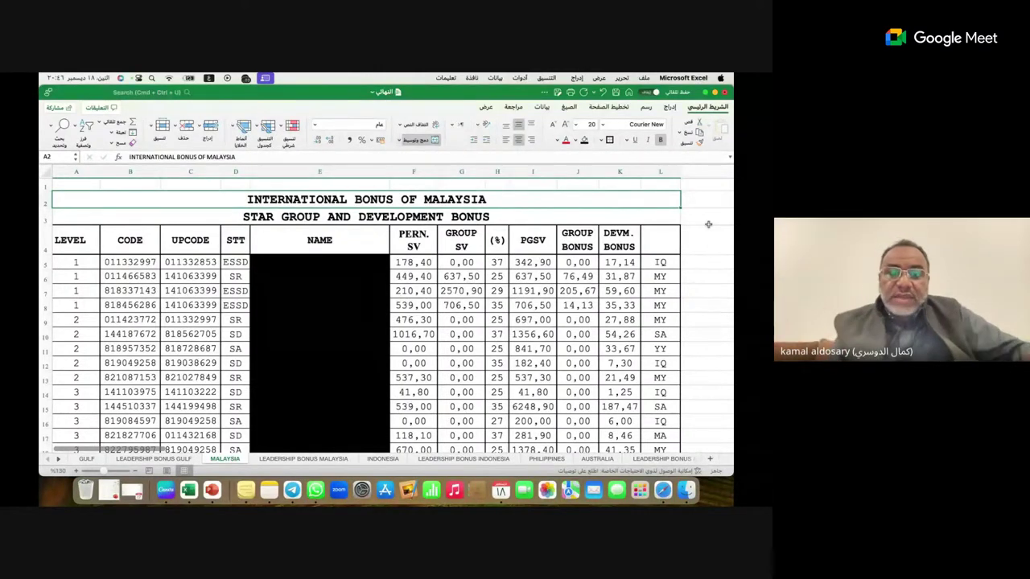
Fill the title rows INTERNATIONAL BONUS OF MALAYSIA and STAR GROUP AND DEVELOPMENT BONUS in A2 and A3 with yellow
click(579, 141)
click(554, 249)
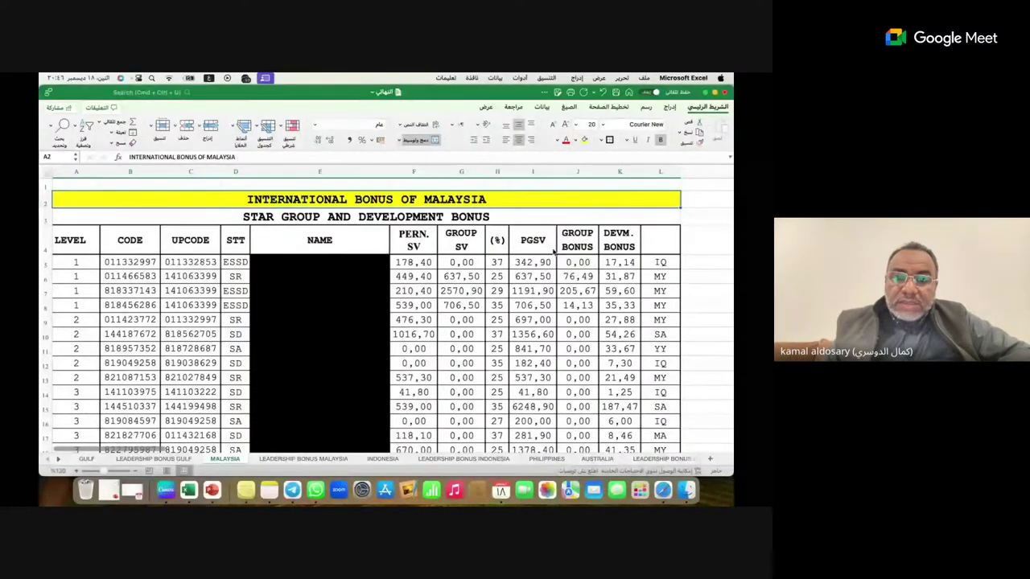
click(481, 218)
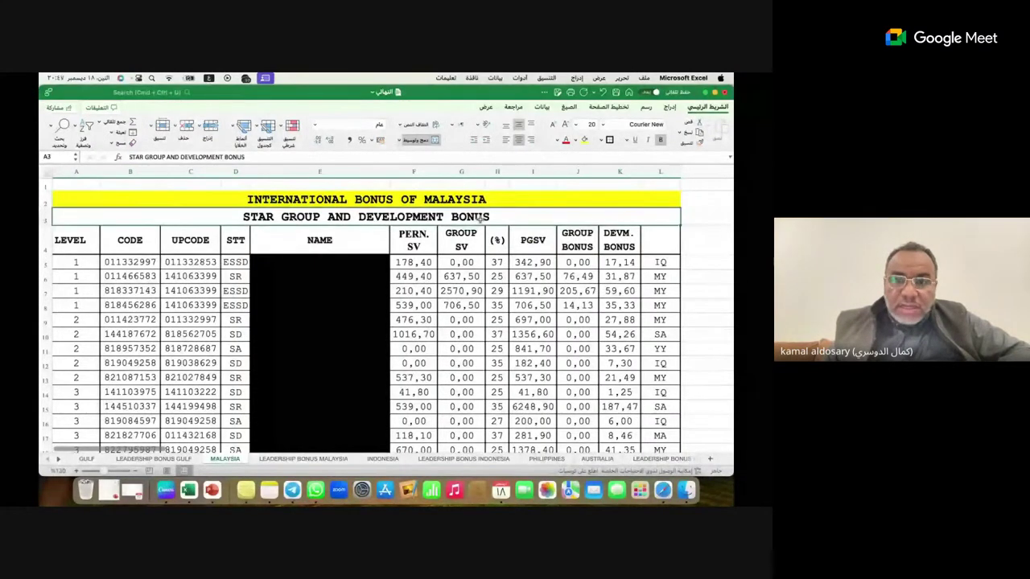
click(584, 141)
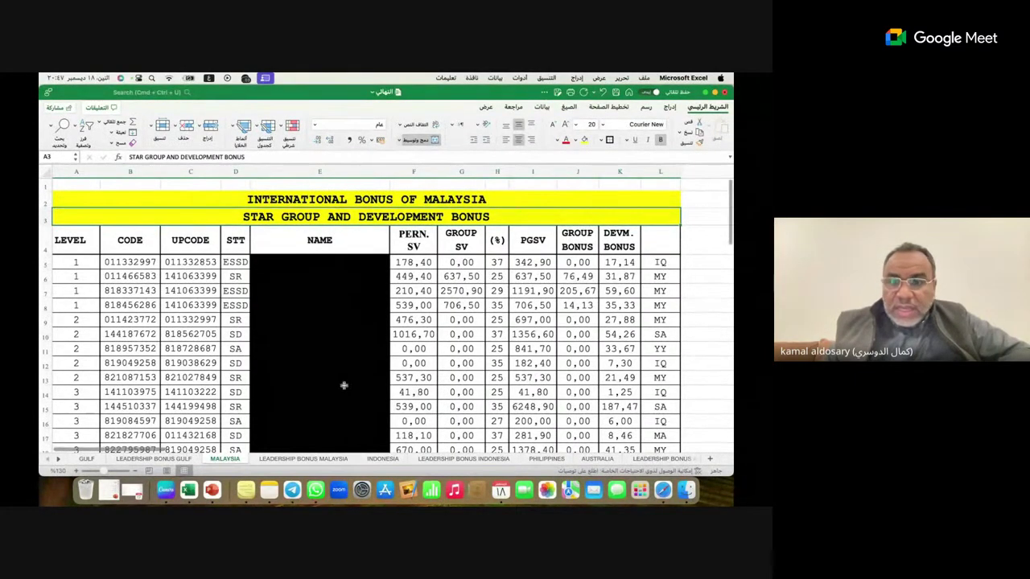
Show the LEADERSHIP BONUS MALAYSIA sheet at 199% zoom with the table's first columns in view and A6 selected
click(303, 459)
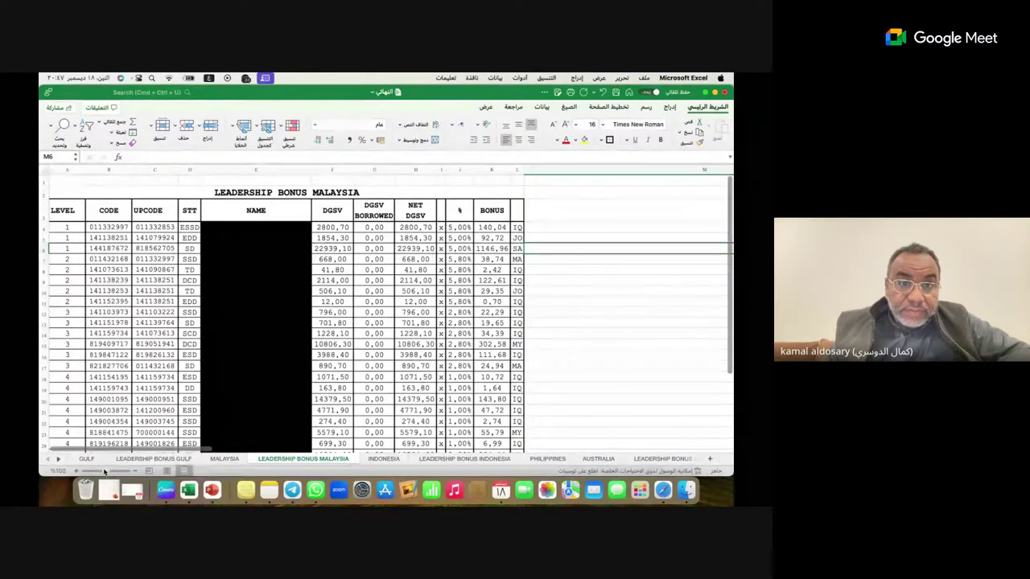
scroll(105, 472, right, 5)
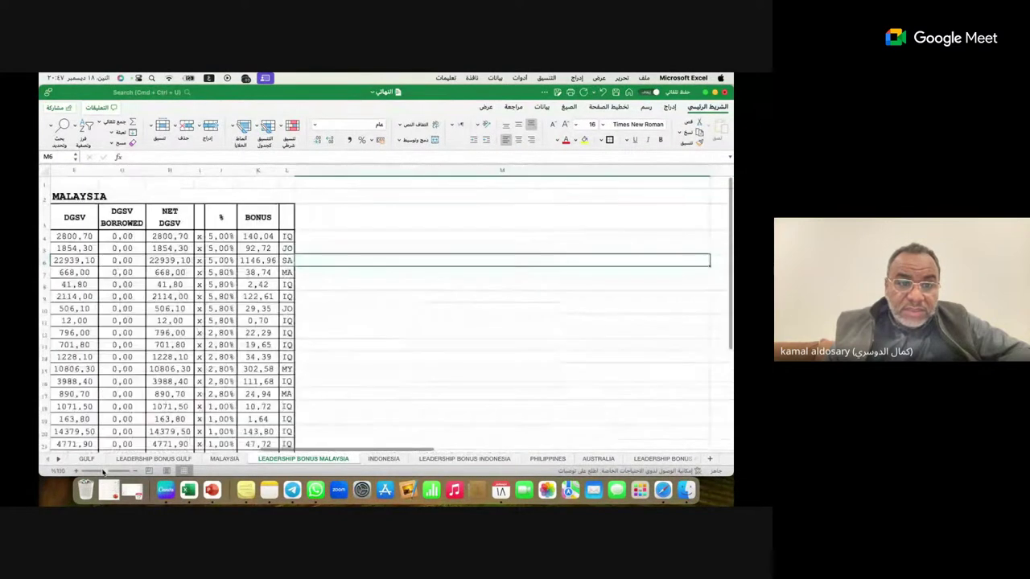
drag(104, 473, 98, 475)
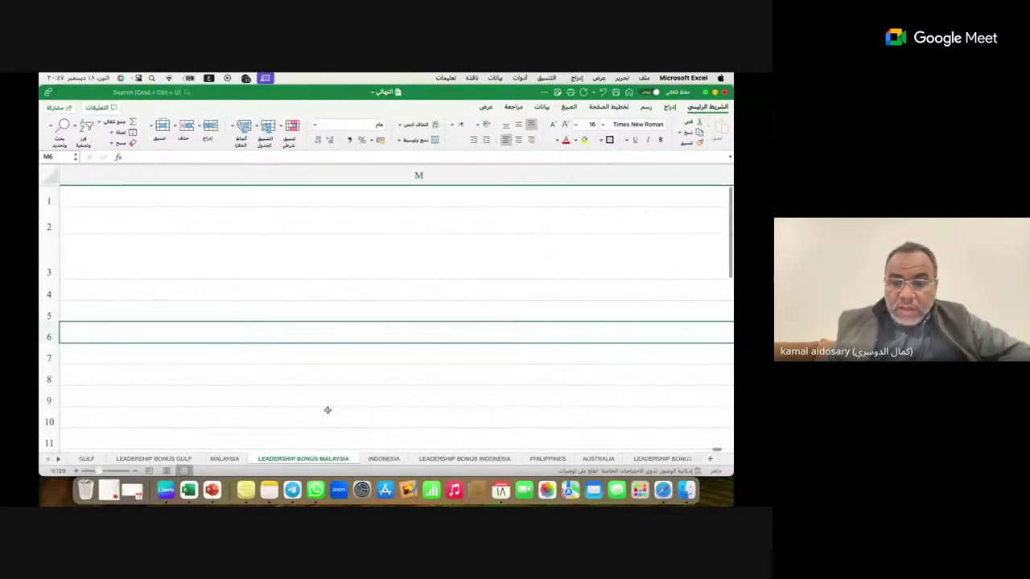
key(Left)
key(Left)
key(Left)
key(Left)
key(Left)
key(Left)
key(Left)
key(Left)
key(Left)
key(Left)
key(Left)
key(Left)
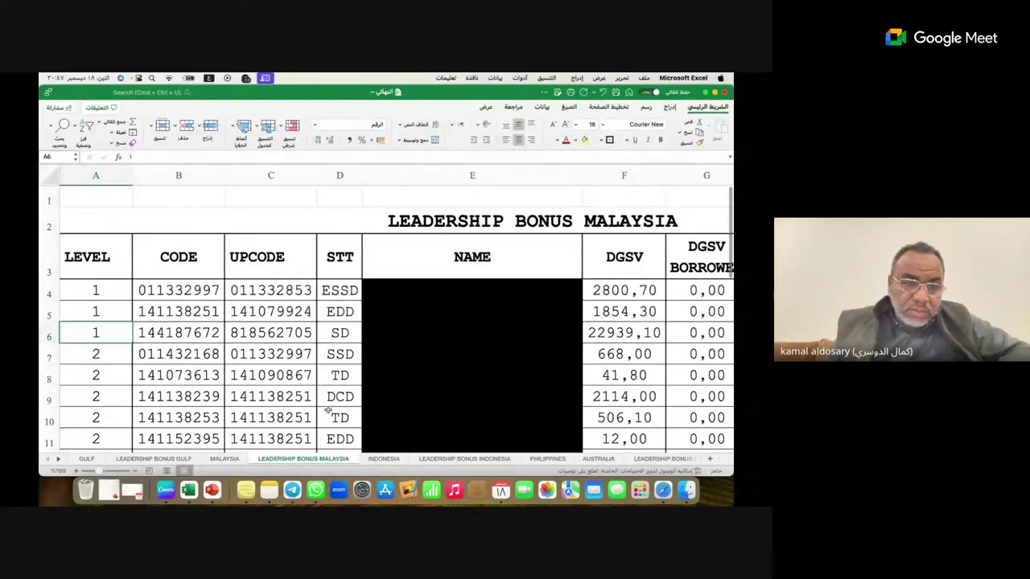
Reduce the LEADERSHIP BONUS MALAYSIA sheet's zoom to 140% so columns A to L fit in view
click(135, 472)
click(135, 473)
click(135, 472)
click(135, 472)
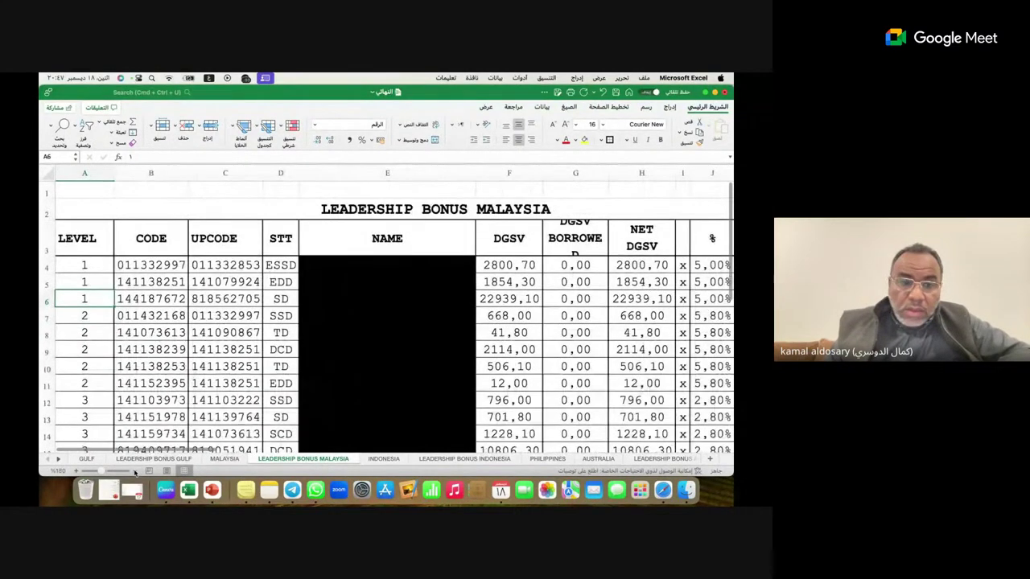
click(135, 472)
click(135, 472)
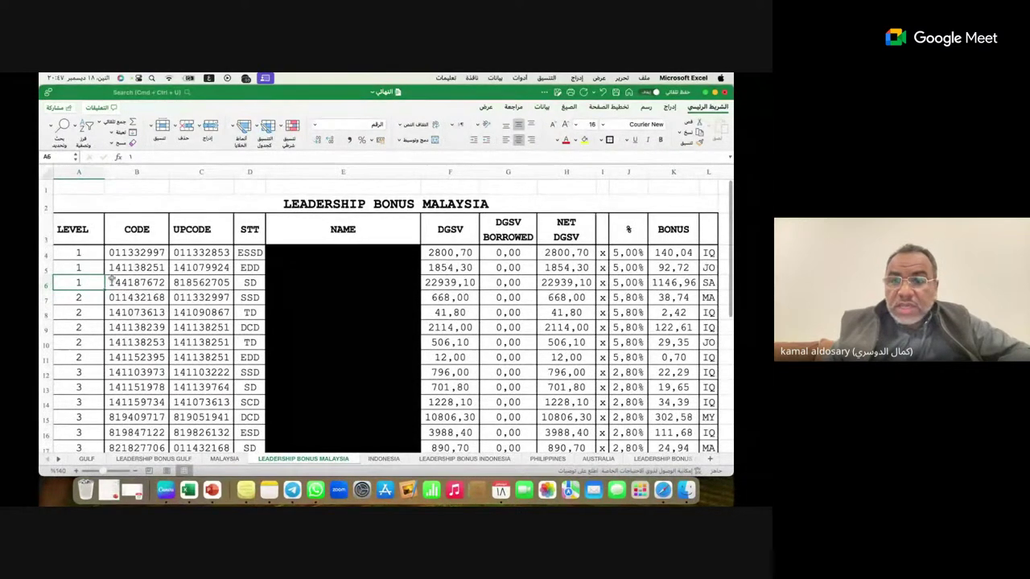
Point out the percentages from J4 downward, the level 3 entries in rows 13 and 14, and the level 2 percentage in J7
click(626, 251)
drag(626, 253, 631, 433)
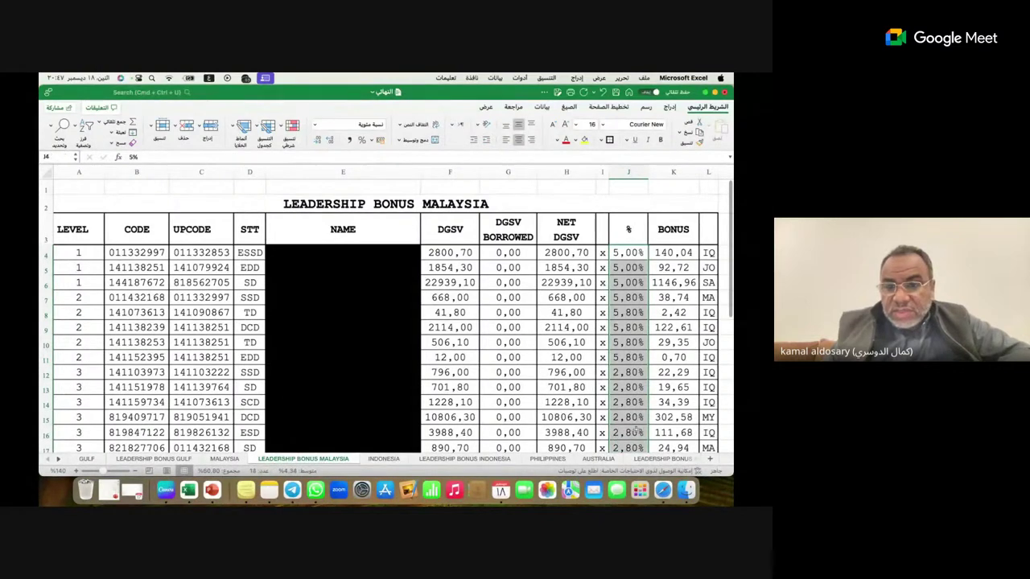
click(617, 383)
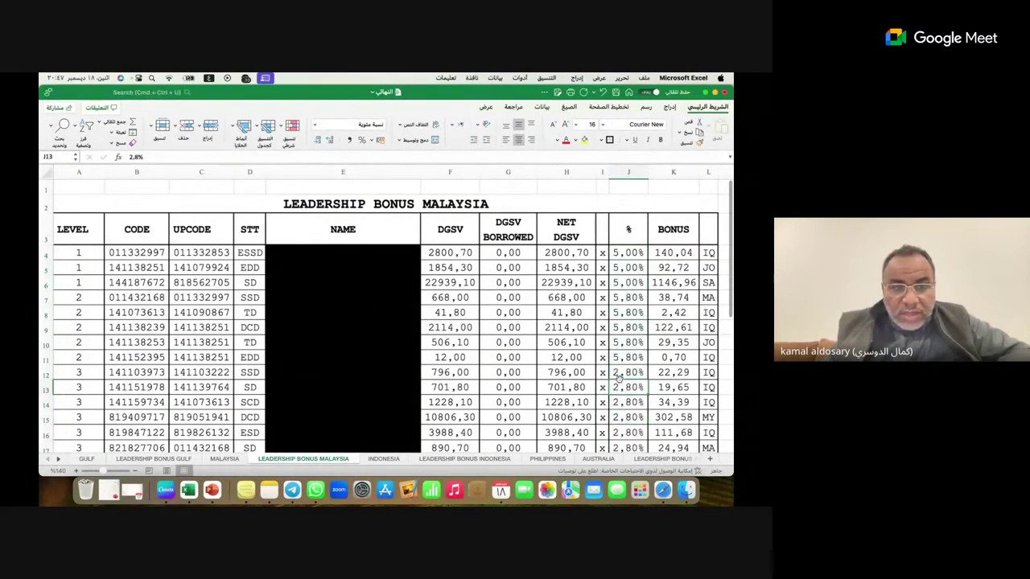
drag(706, 388, 152, 402)
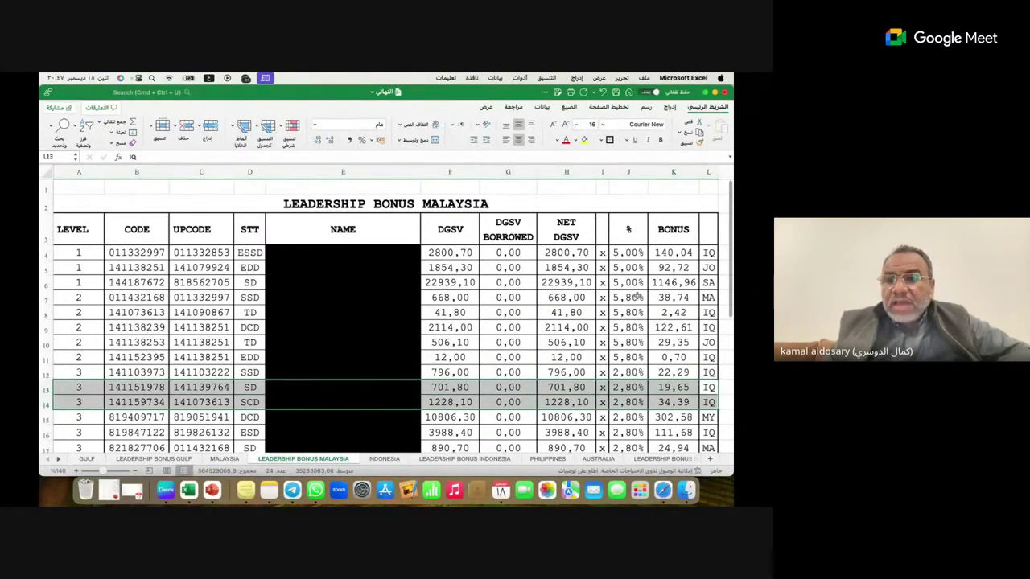
click(636, 297)
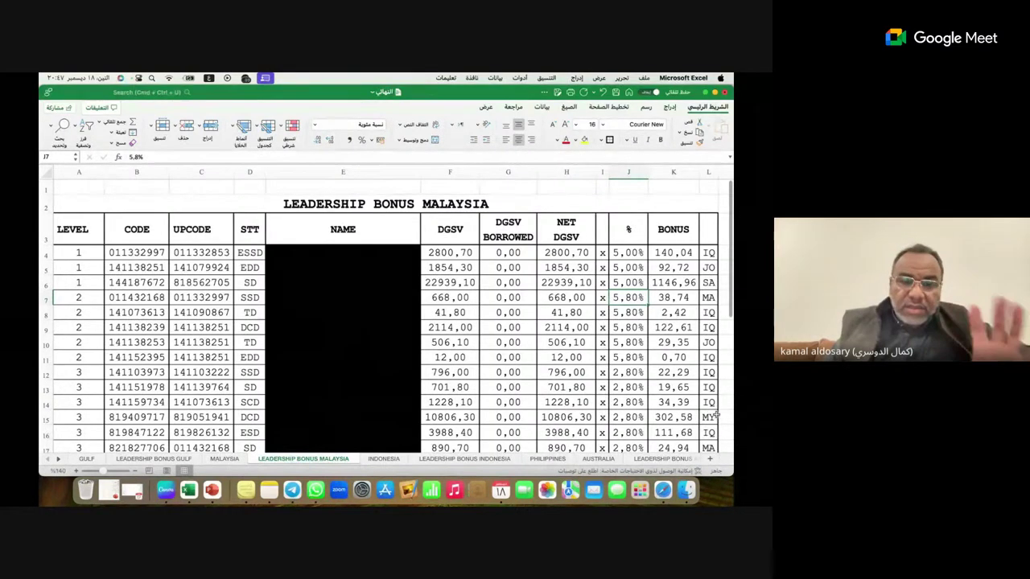
Show the INDONESIA, LEADERSHIP BONUS INDONESIA, PHILIPPINES, AUSTRALIA and LEADERSHIP BONUS AUSTRALIA sheets one after another
click(381, 459)
click(435, 459)
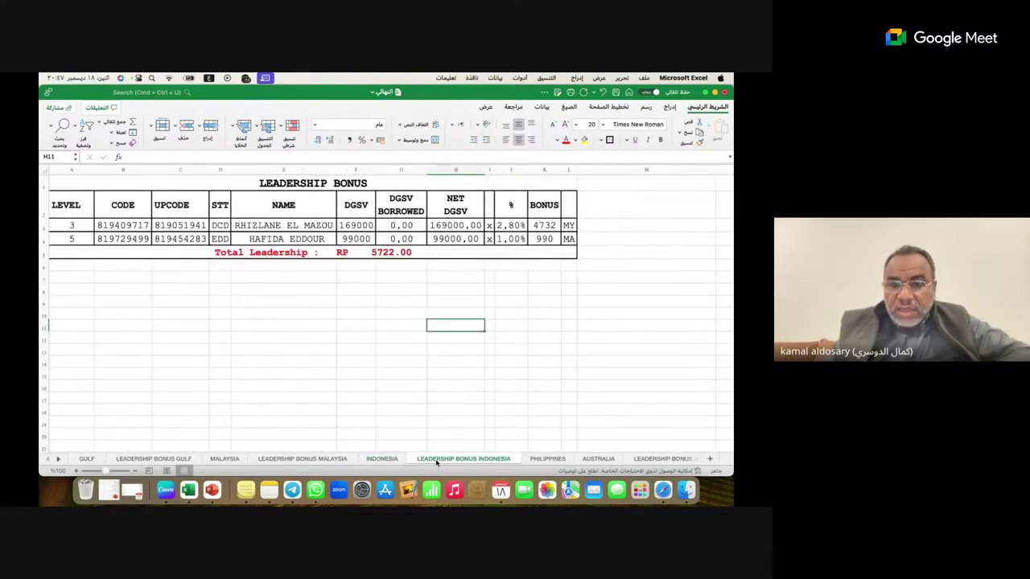
click(555, 460)
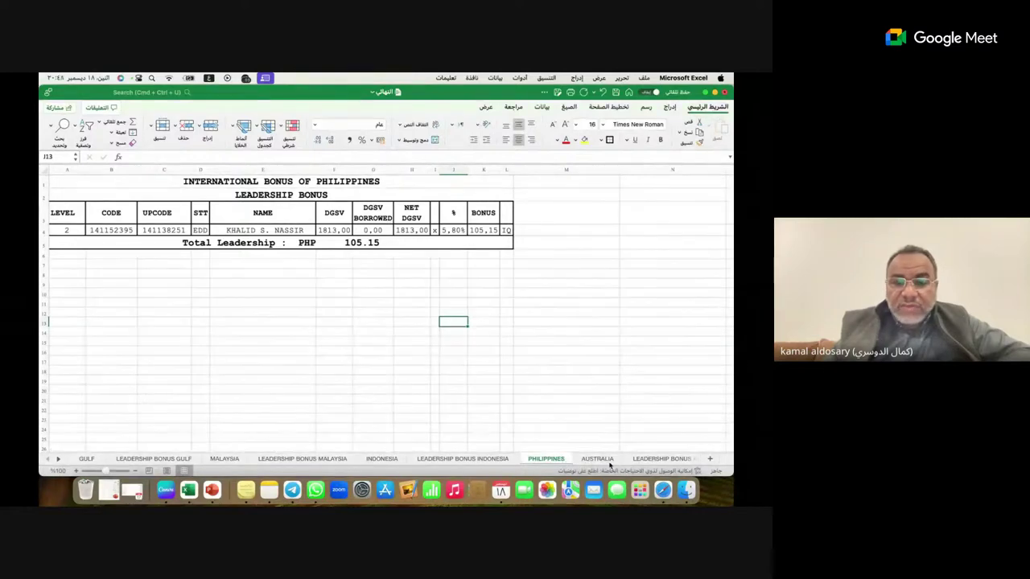
click(596, 459)
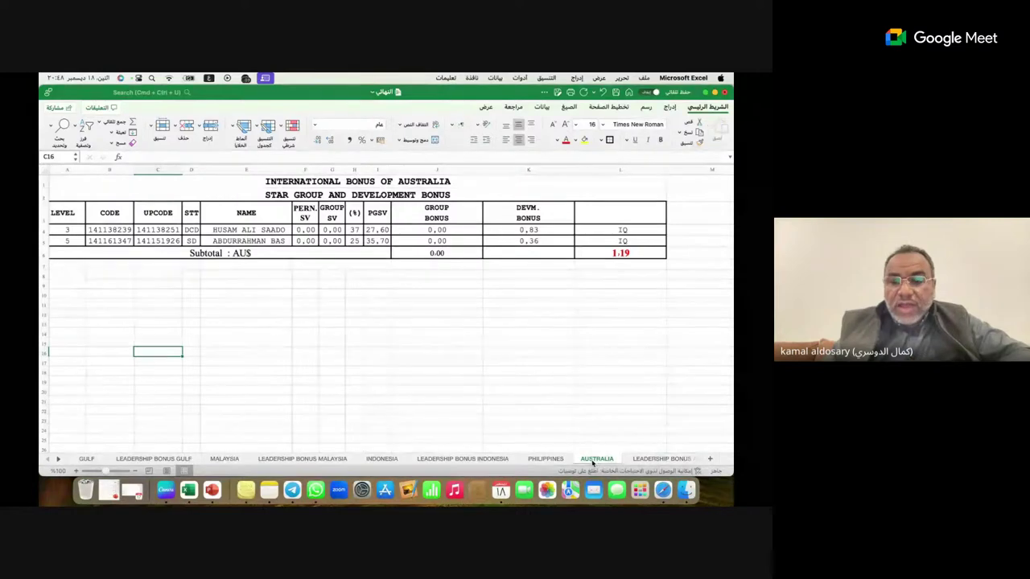
click(659, 460)
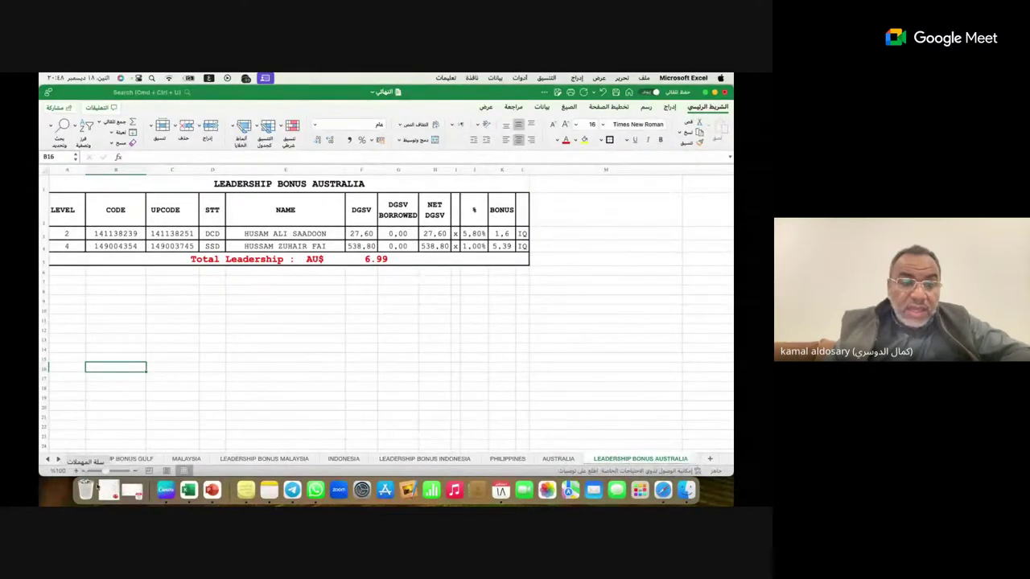
Show the USA, LEADERSHIP BONUS USA, CANADA and LEADERSHIP BONUS CANADA sheets one after another
click(59, 459)
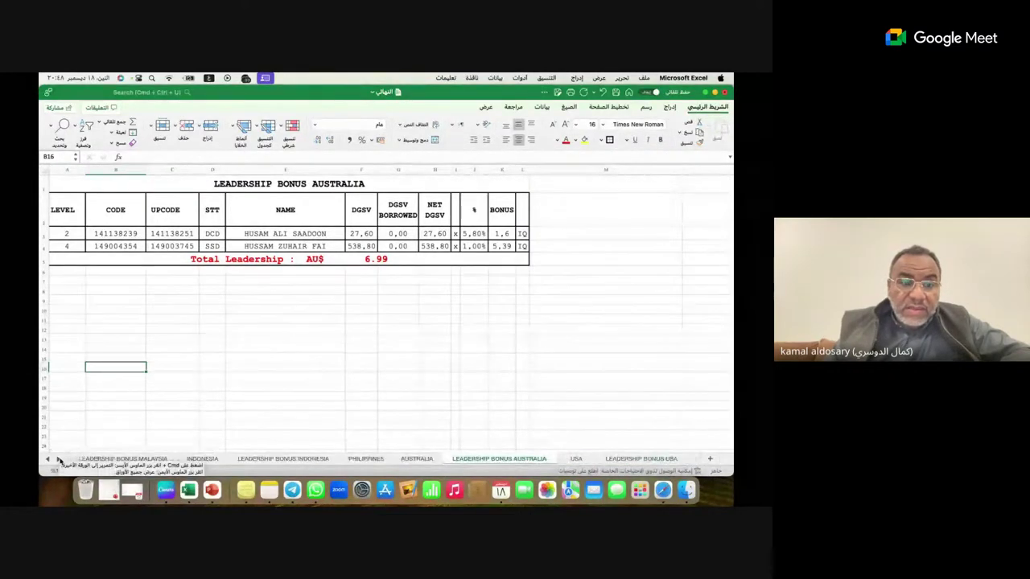
click(58, 460)
click(59, 460)
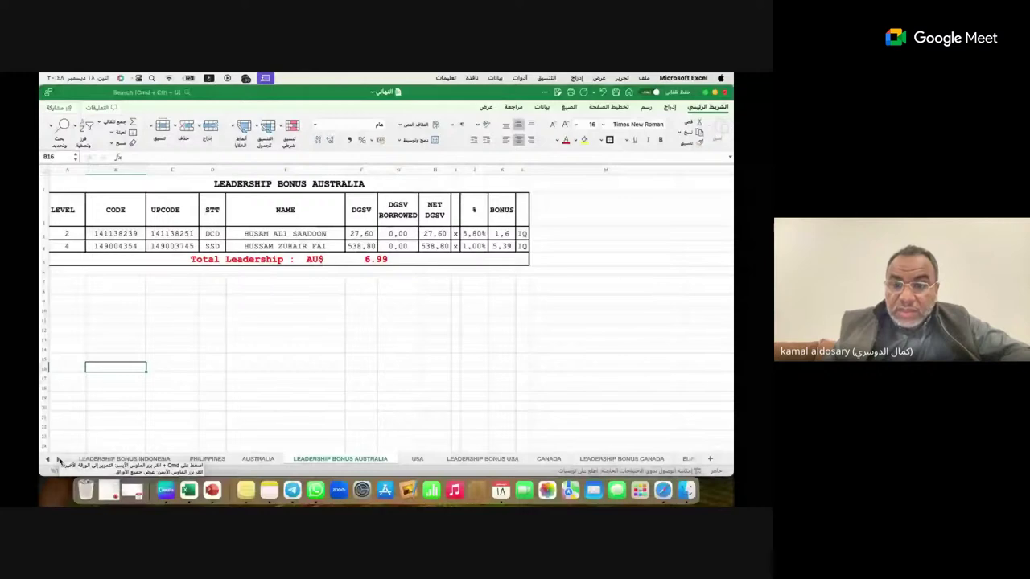
click(416, 458)
click(465, 460)
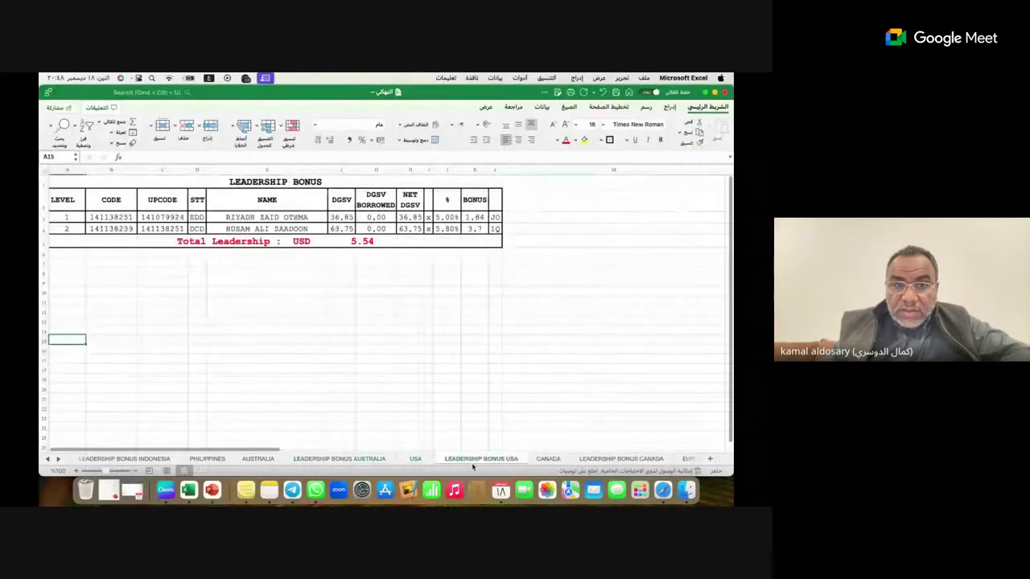
click(544, 459)
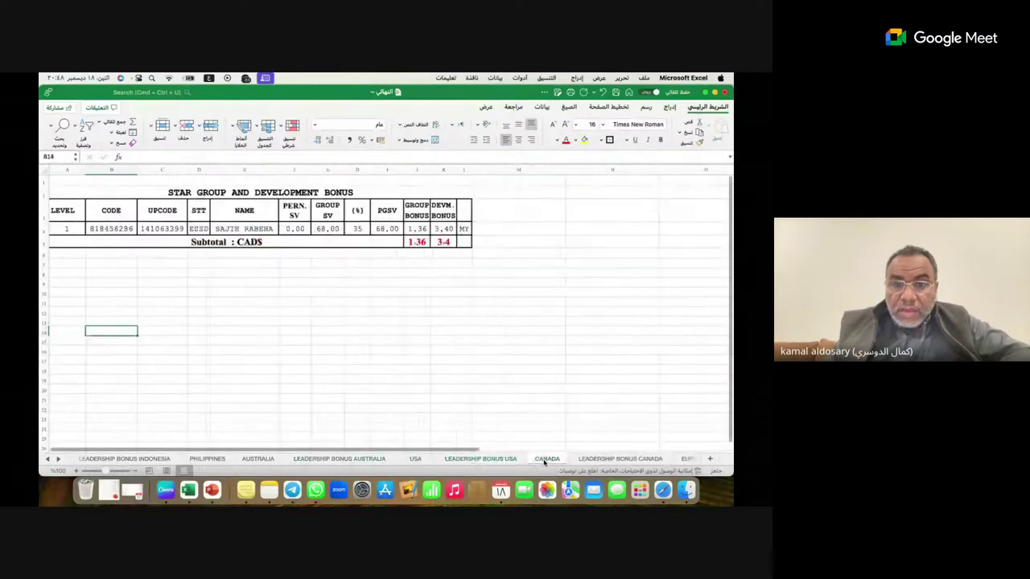
click(605, 460)
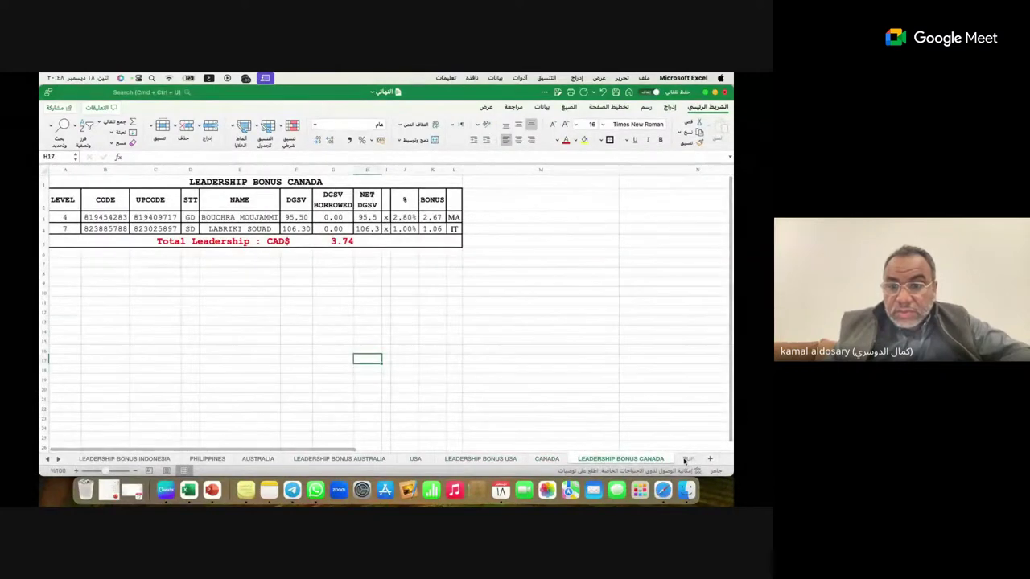
Show the EUROPE, COUNTRY 2 and LEADERSHIP BONUS COUNTRY2 sheets, and point out the LEADERSHIP BONUS AFRICA title in A10
click(682, 459)
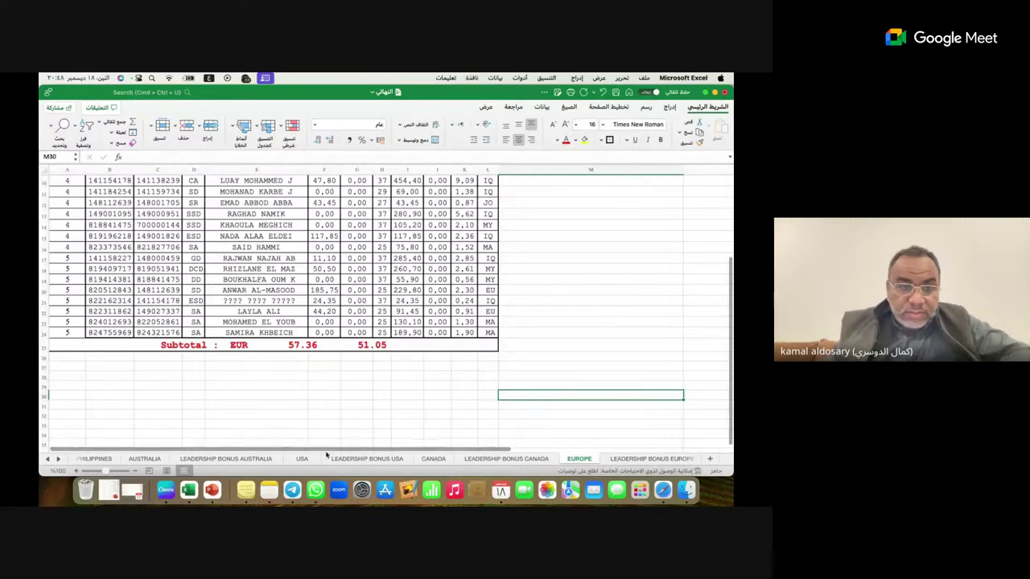
click(58, 459)
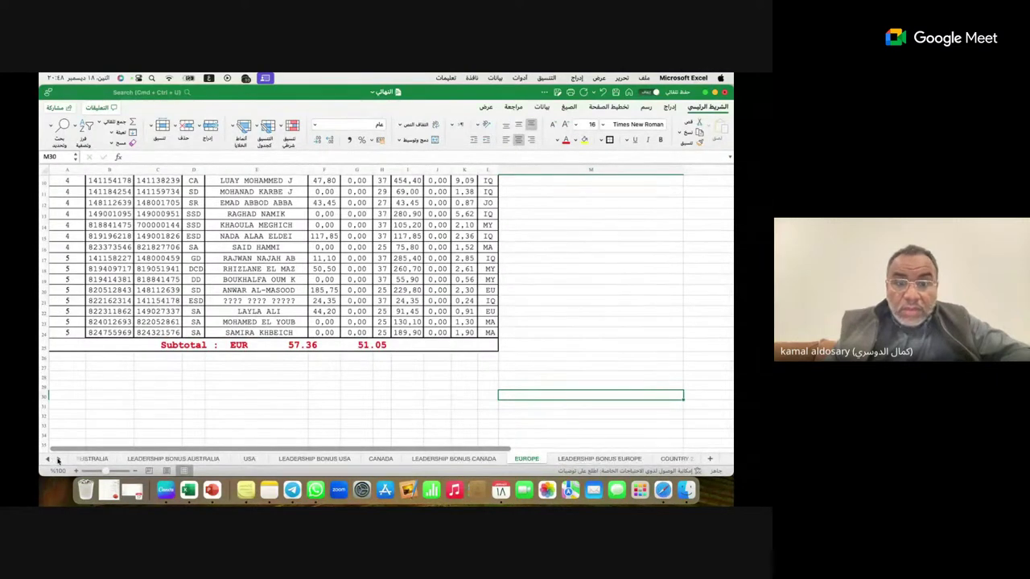
click(58, 459)
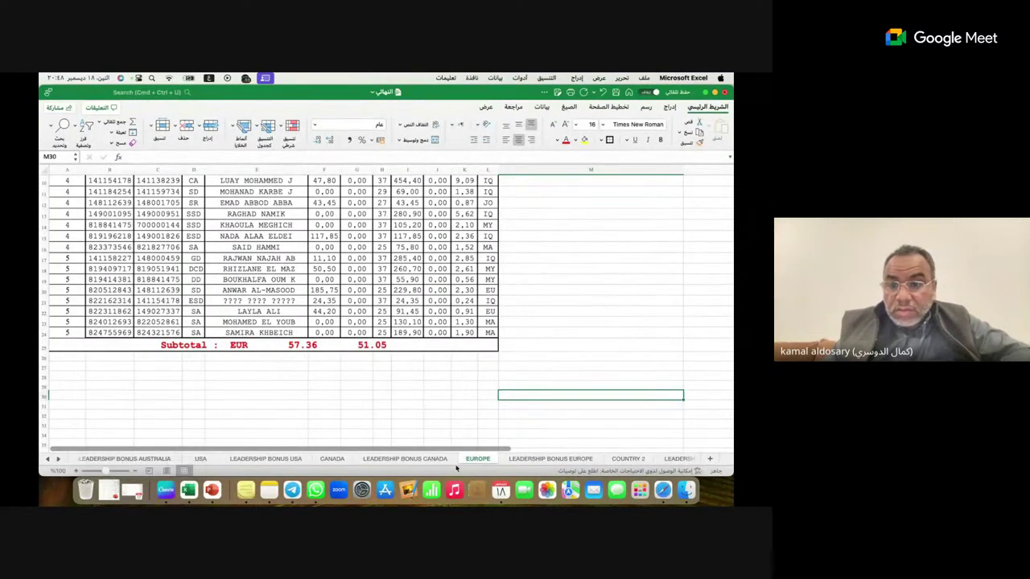
click(624, 459)
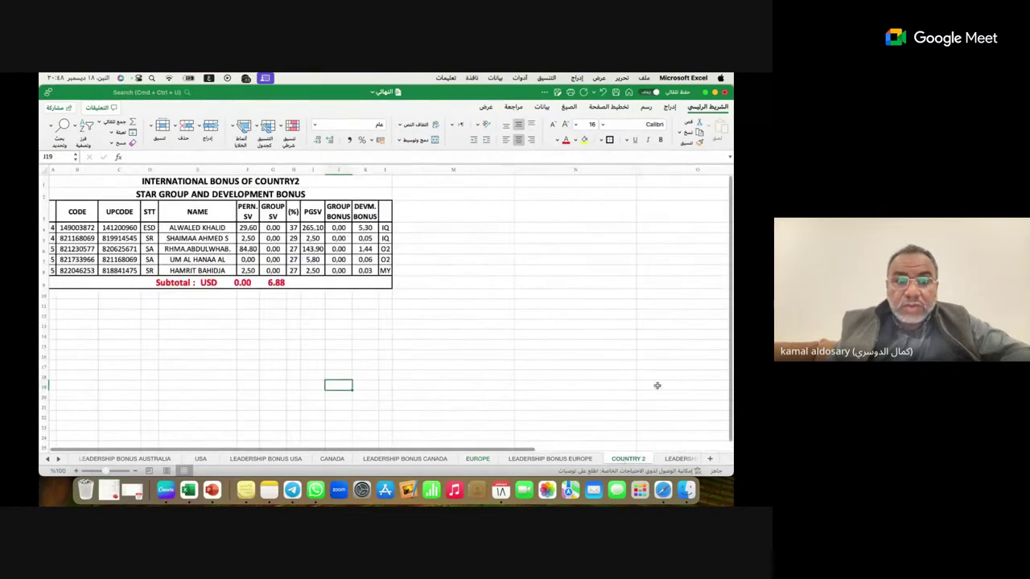
click(680, 459)
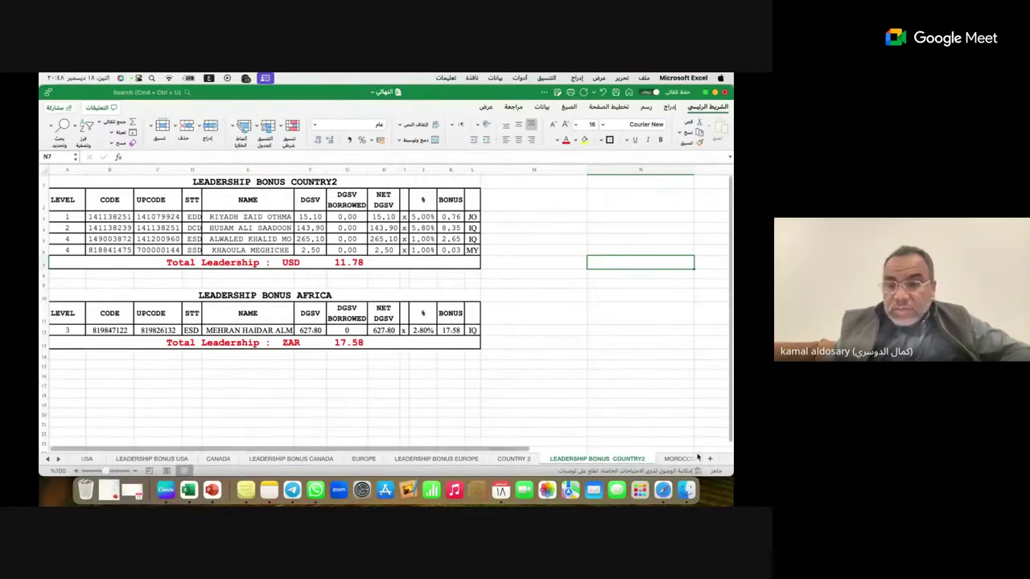
click(330, 291)
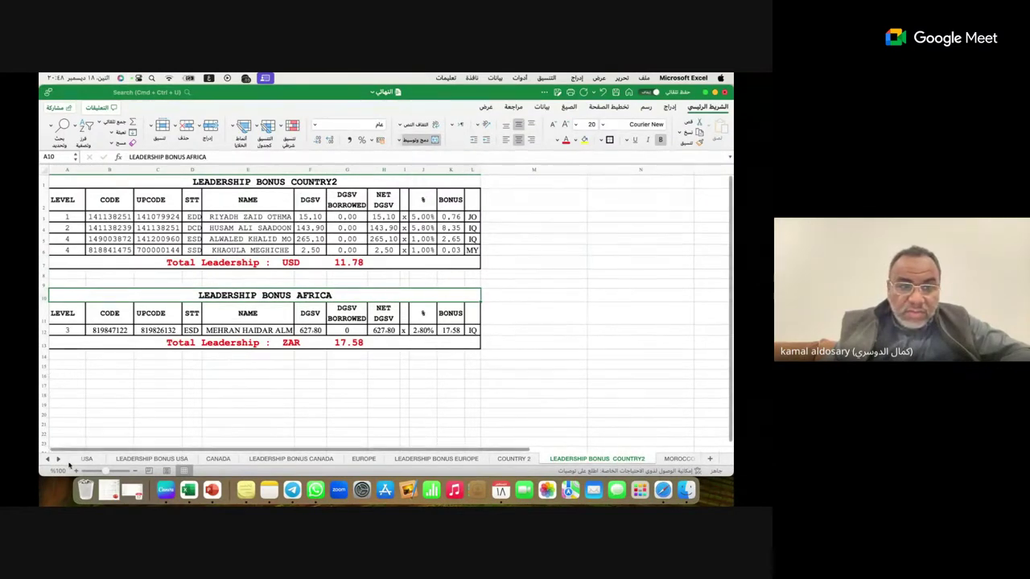
Show the MOROCCO and LEADERSHIP BONUS MOROCCO sheets, including the IBONUS - UNILEVEL BONUS table
click(60, 460)
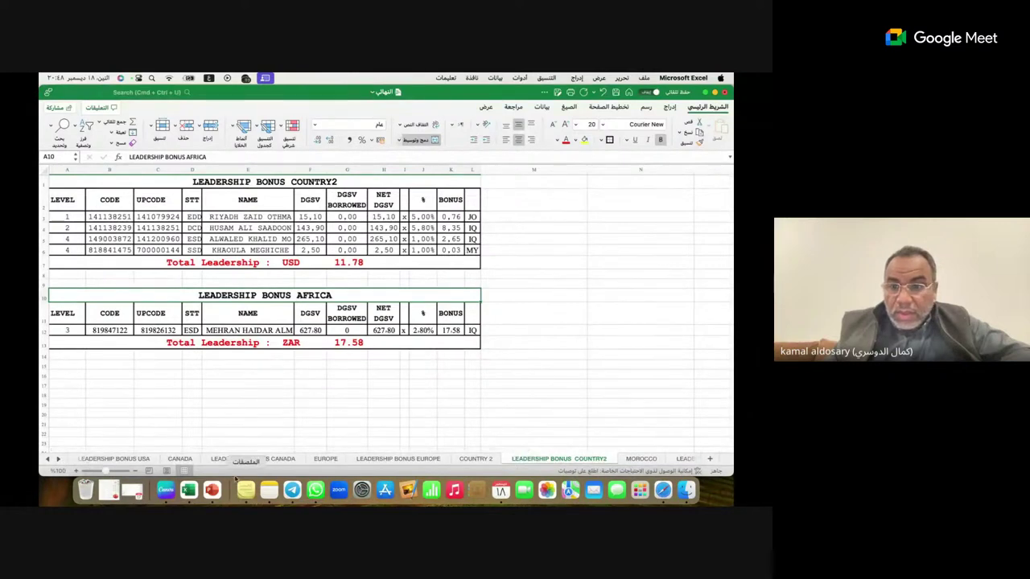
click(640, 459)
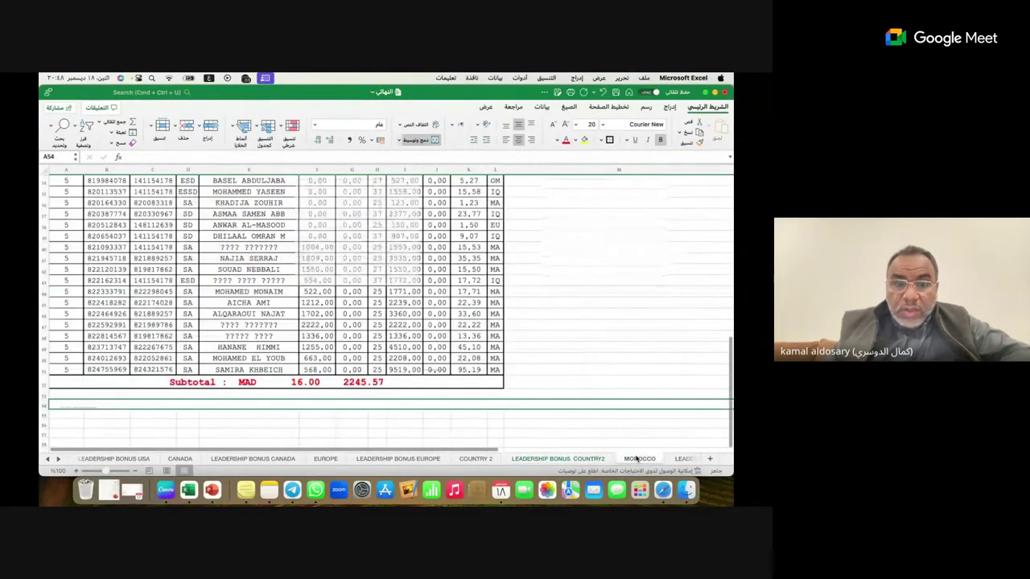
click(687, 460)
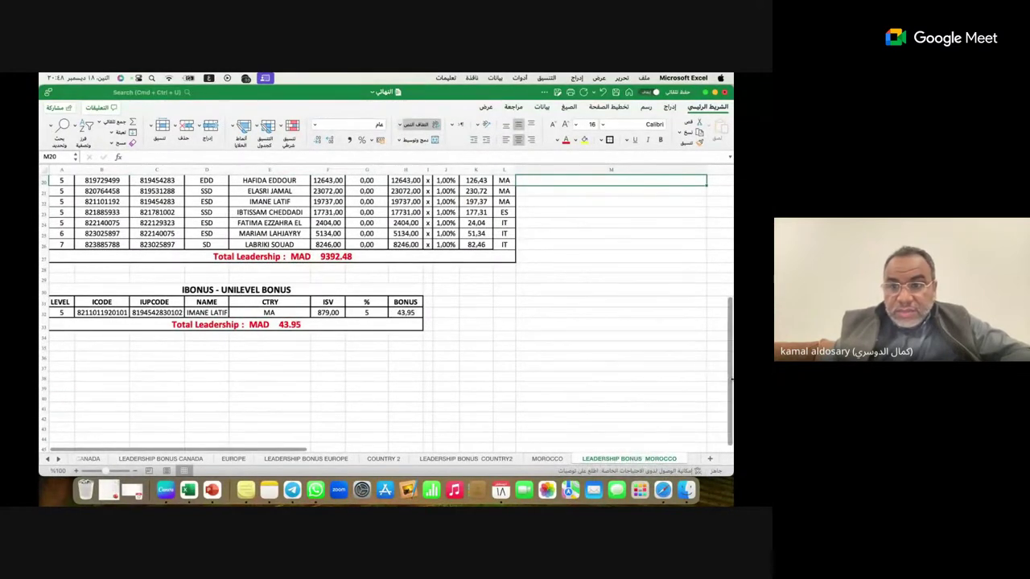
scroll(731, 378, up, 10)
scroll(731, 378, down, 10)
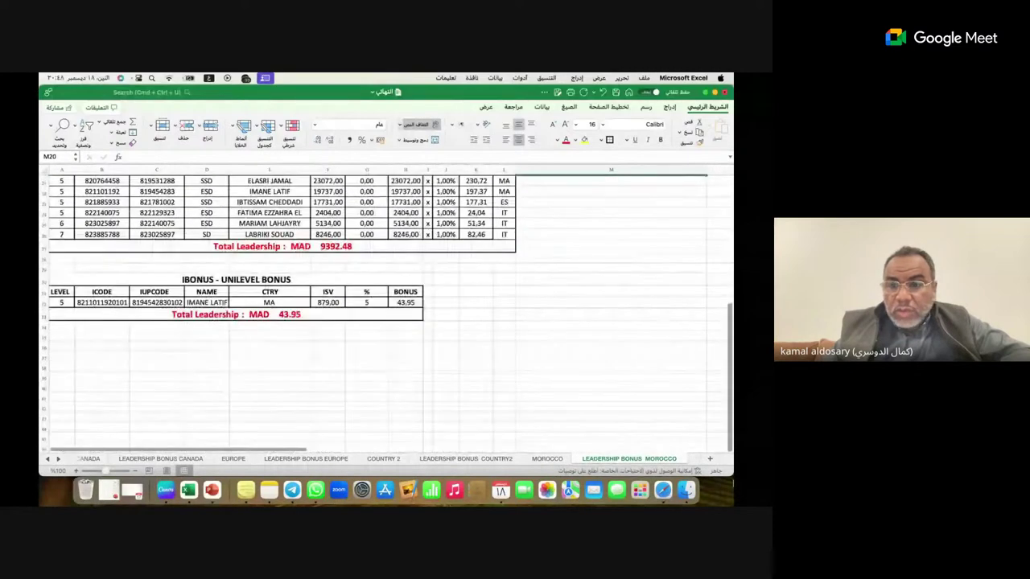
Skip past the Turkey and Mauritania sheets and open the BONUS DETAILS FOR EACH COUNTR sheet
click(58, 458)
click(58, 458)
click(58, 458)
click(58, 458)
click(57, 459)
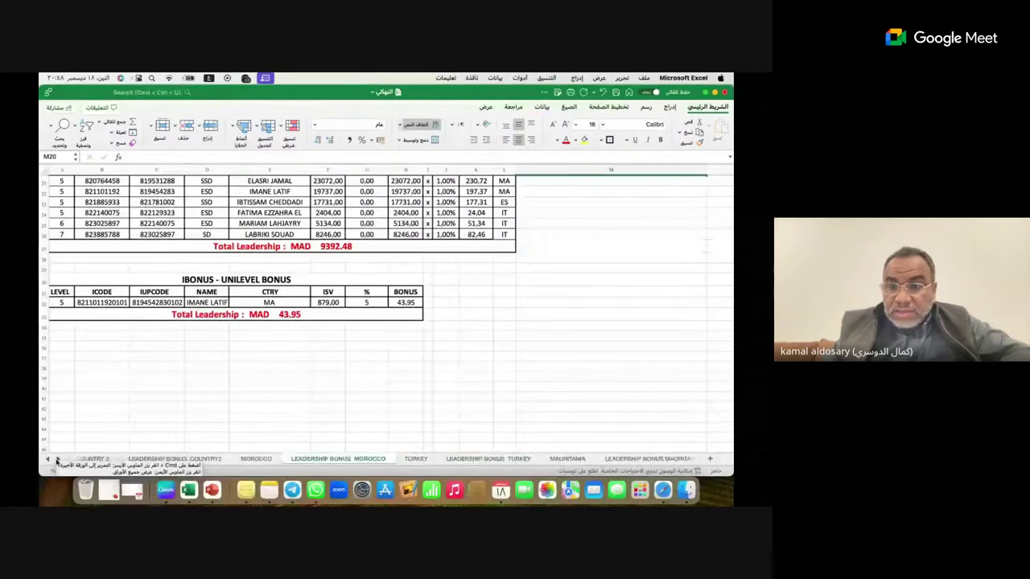
click(57, 458)
click(57, 459)
click(57, 459)
click(57, 459)
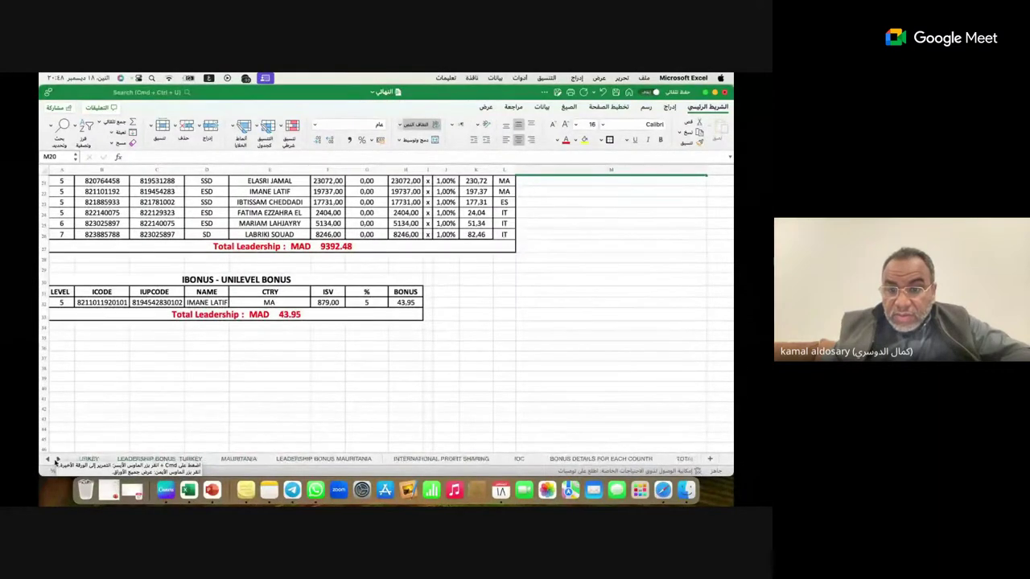
click(609, 459)
Show the bonus details table from its title in A1, enlarged to 150% zoom
click(415, 348)
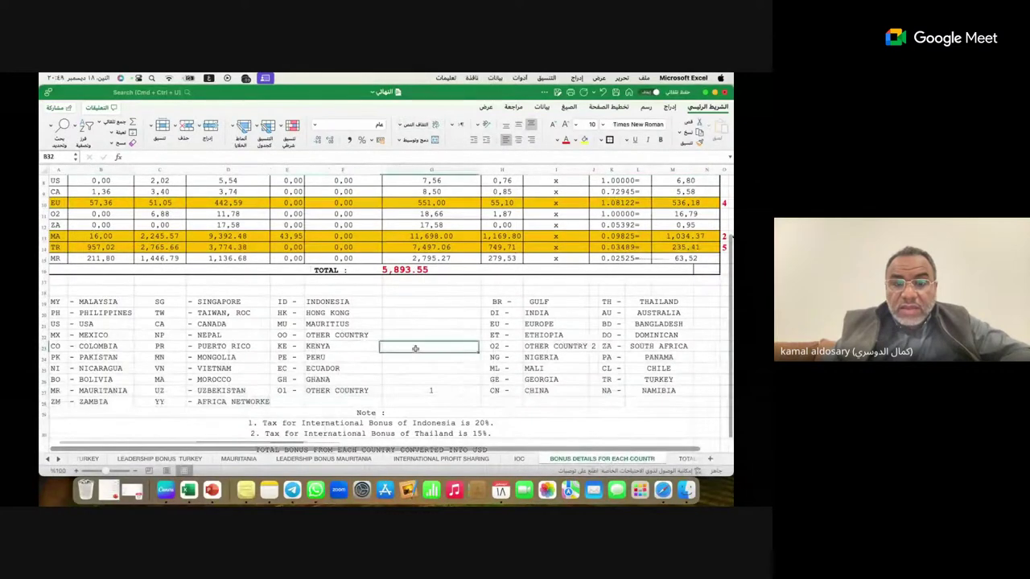
key(Up)
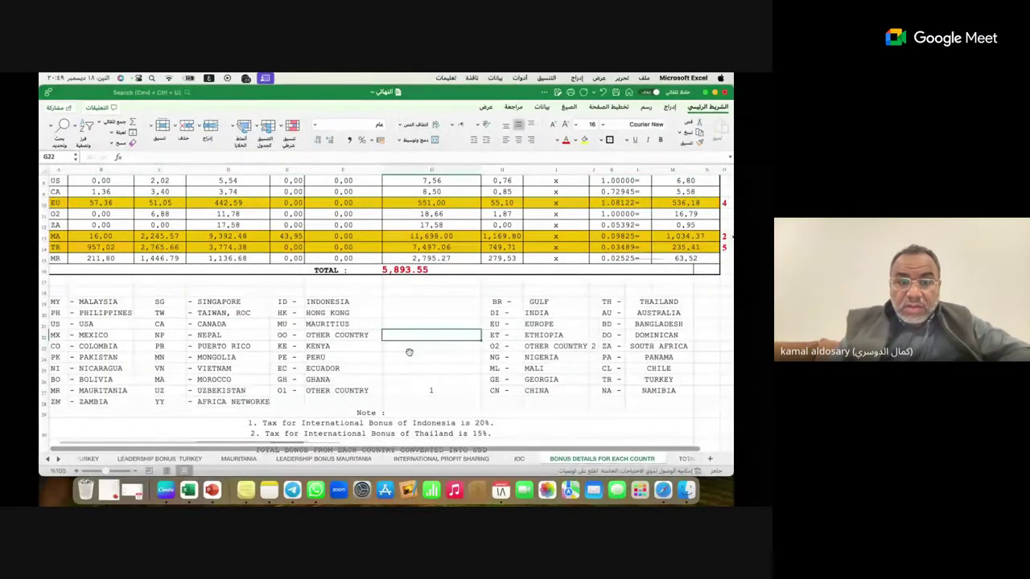
key(ctrl+Up)
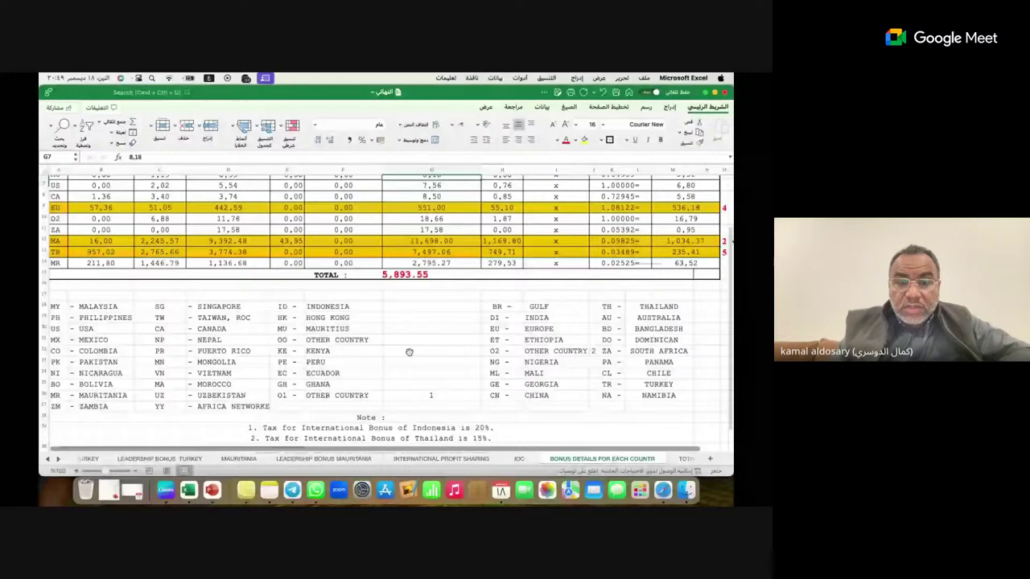
key(ctrl+Up)
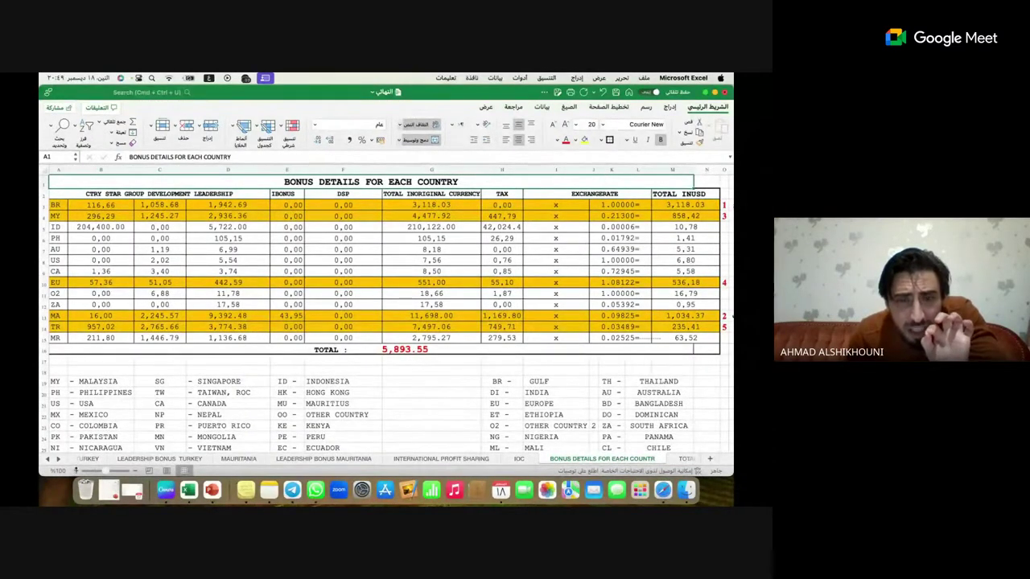
click(76, 471)
click(77, 472)
click(76, 472)
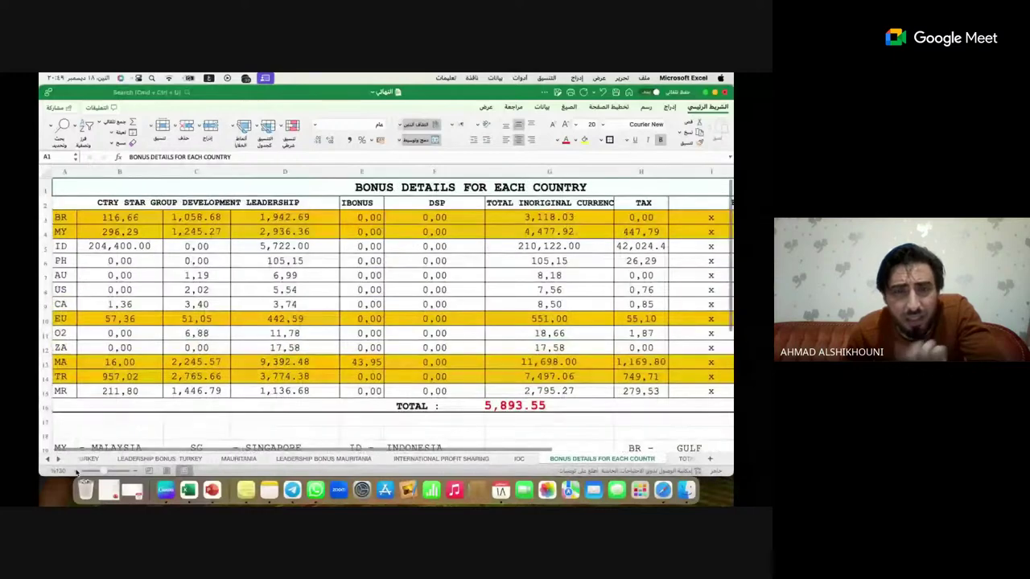
click(76, 472)
click(76, 471)
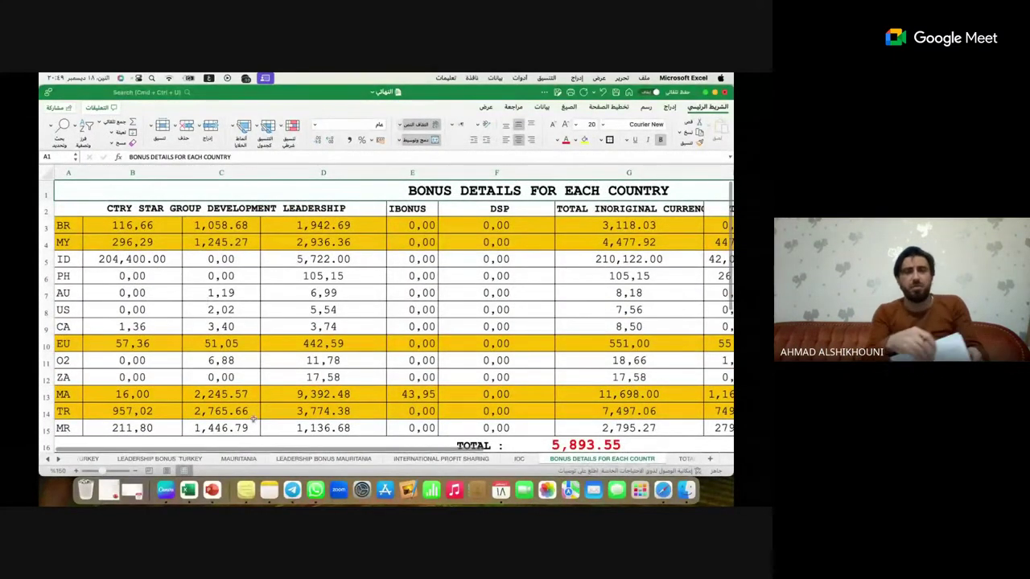
Point out the country codes in column A of the bonus details table, moving up from US in A8 to ID in A5
click(297, 313)
key(Left)
key(Left)
key(Left)
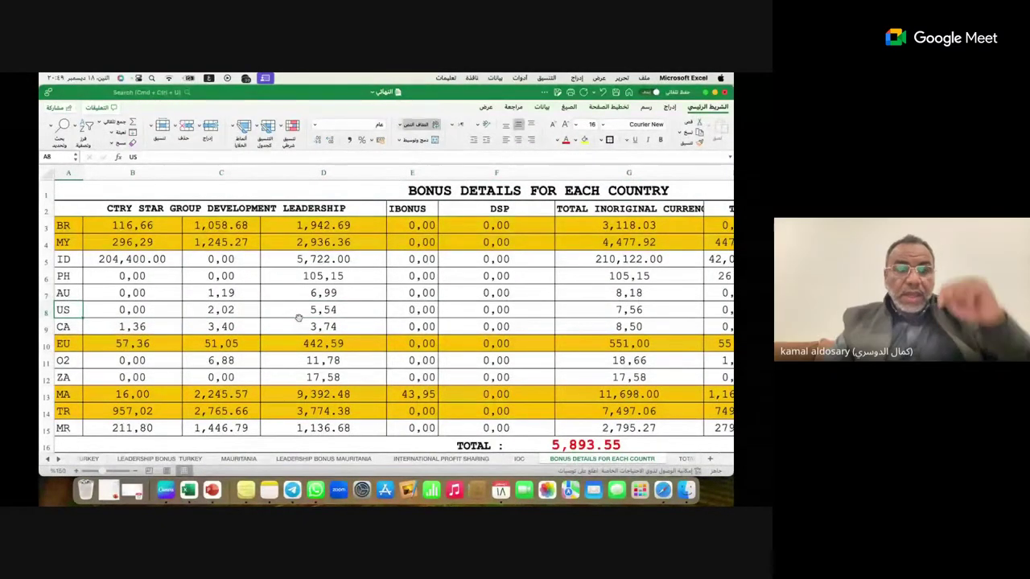
key(Up)
key(Up)
key(Up)
key(Up)
key(Up)
key(Up)
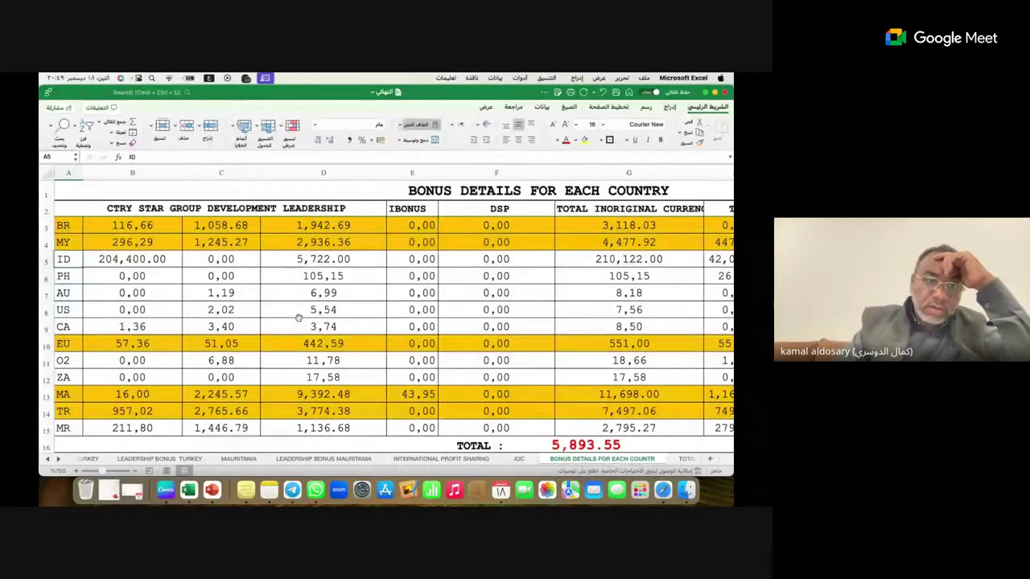
Go through the BR row of the bonus details table from CTRY STAR in B3 across to the exchange rate
key(Down)
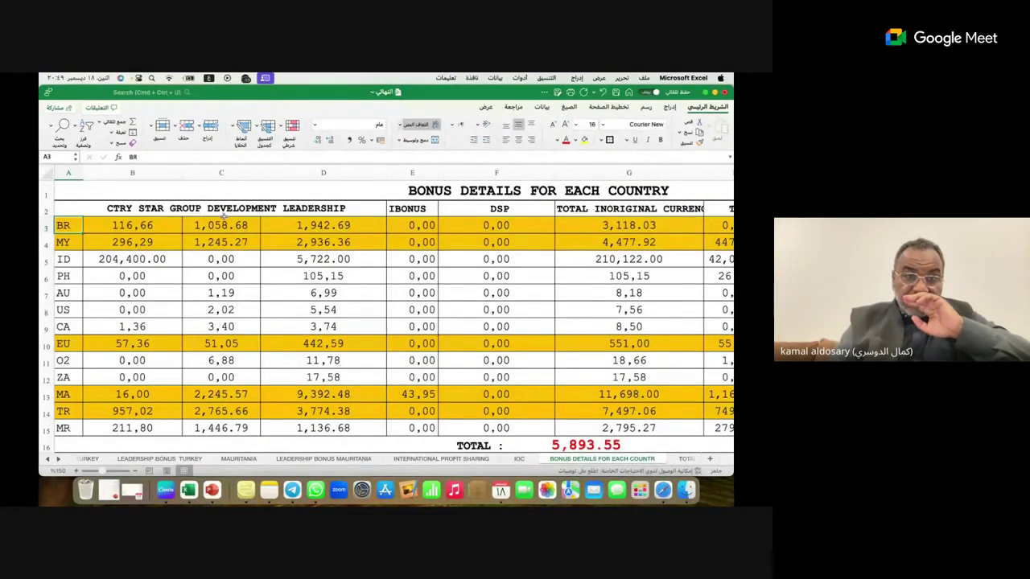
click(156, 228)
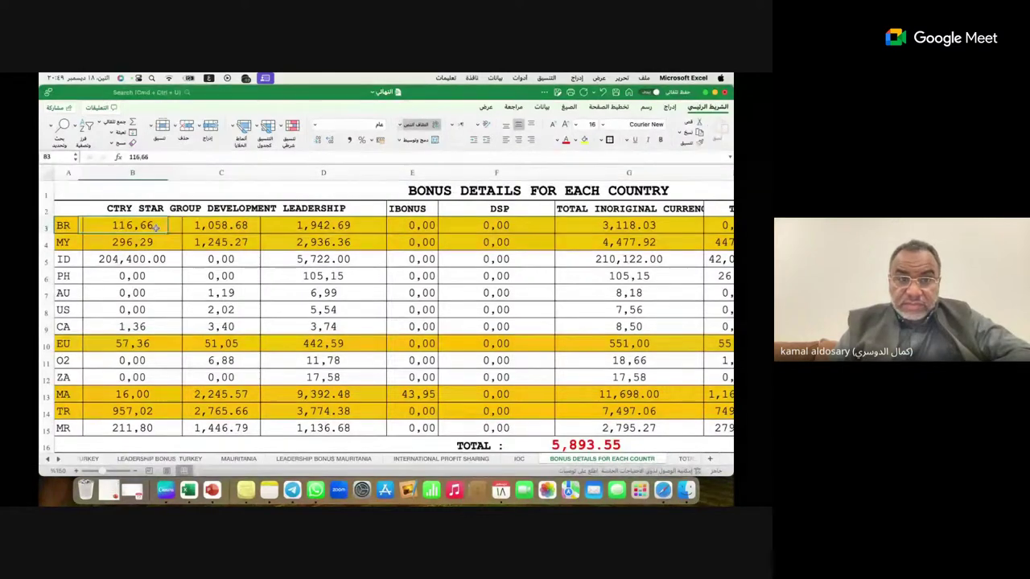
key(Right)
key(Right)
key(Right)
key(Right)
key(Right)
key(Right)
key(Right)
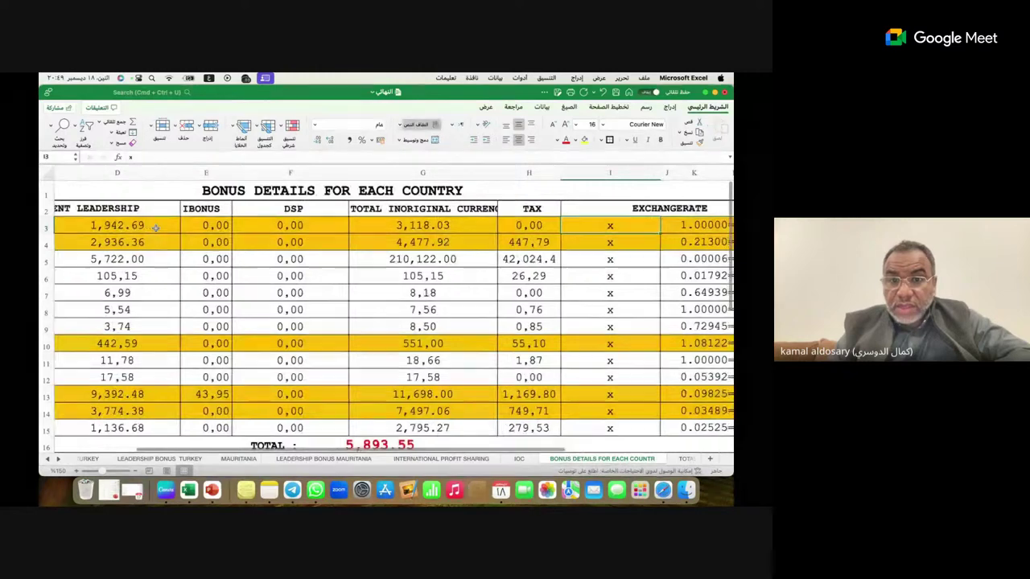
key(Right)
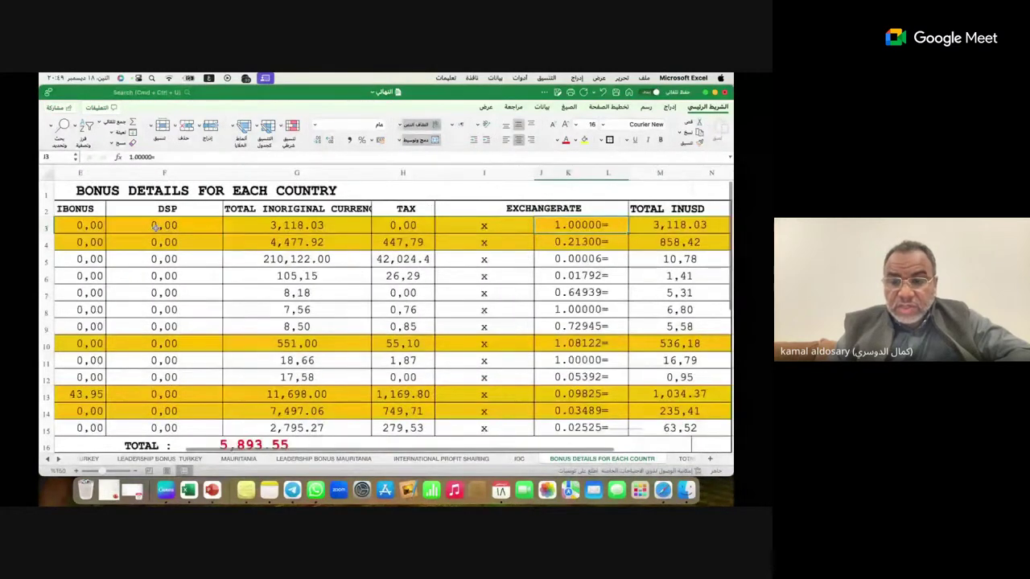
Return along the BR row from the exchange rate to the country code in A3
key(Left)
key(Left)
key(Left)
key(Left)
key(Left)
key(Left)
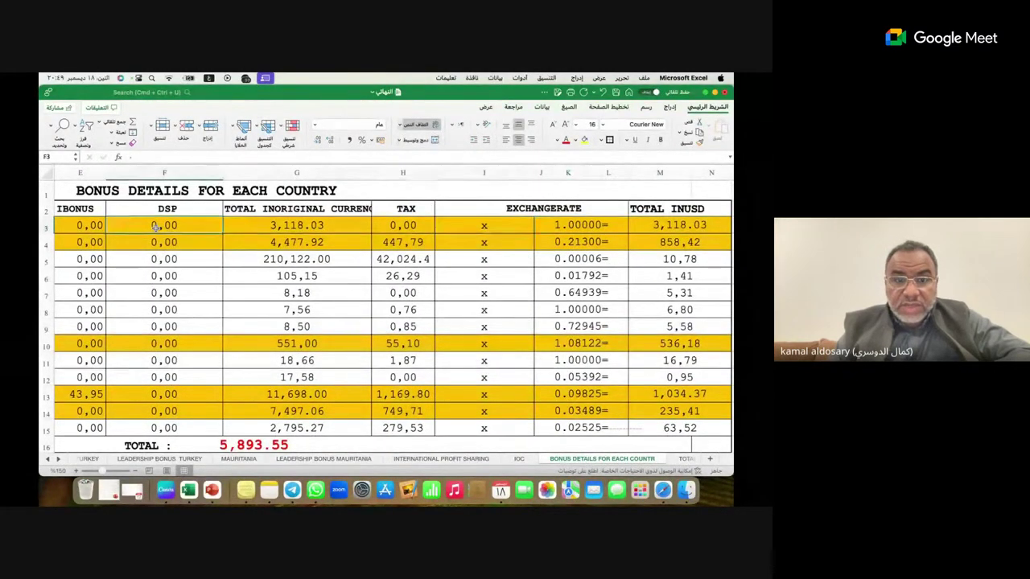
key(Left)
key(Left)
key(Left)
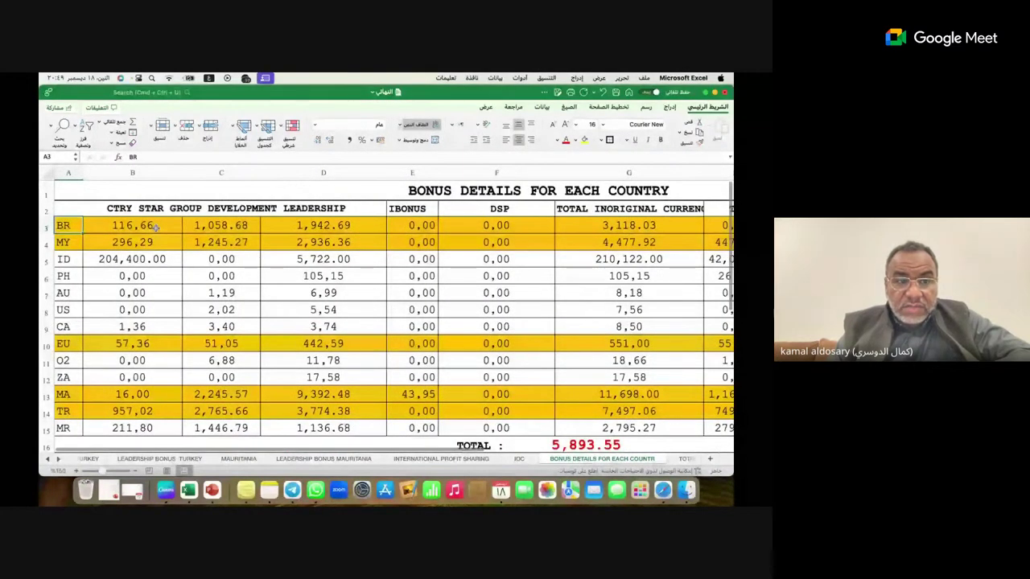
Point out the country codes in column A one by one, from MY down to MR in A15
key(Right)
key(Down)
key(Left)
key(Down)
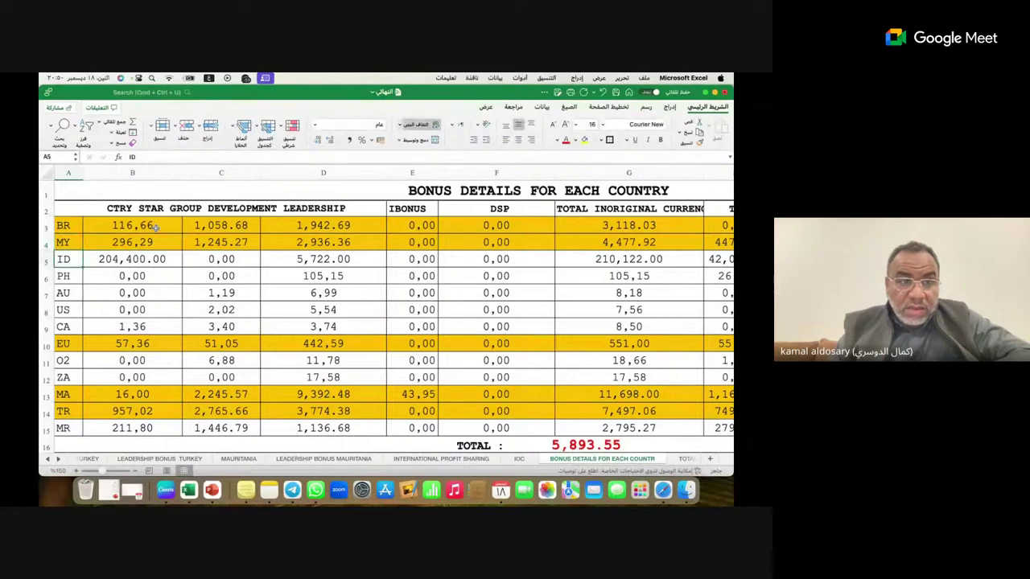
key(Down)
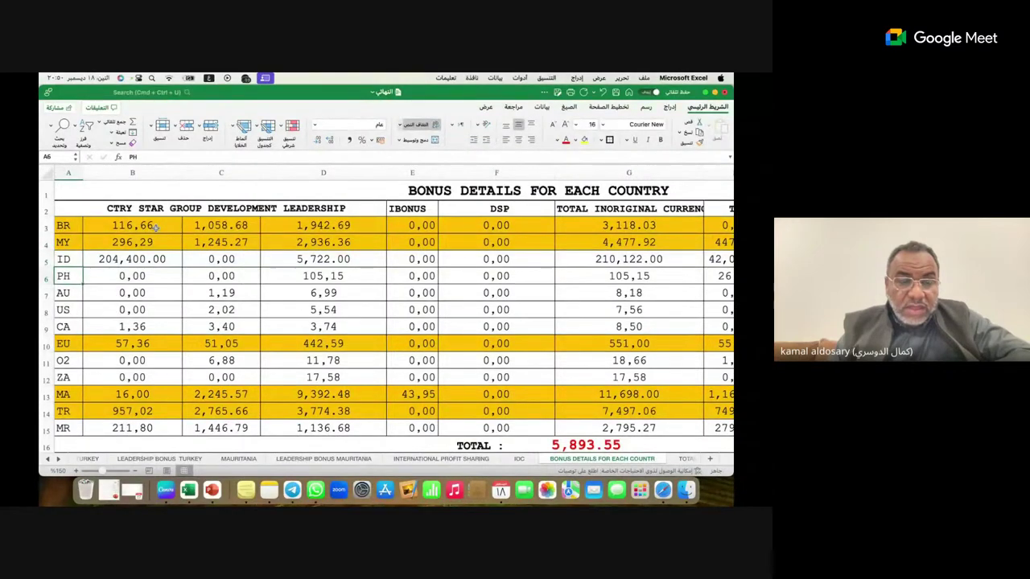
key(Down)
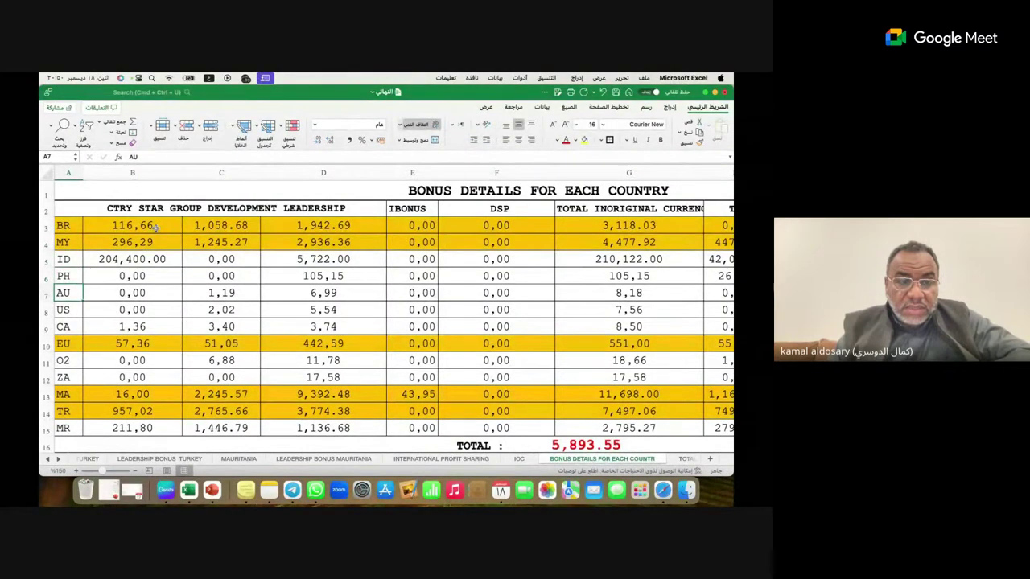
key(Down)
key(Down)
key(Down)
key(Down)
key(Down)
key(Down)
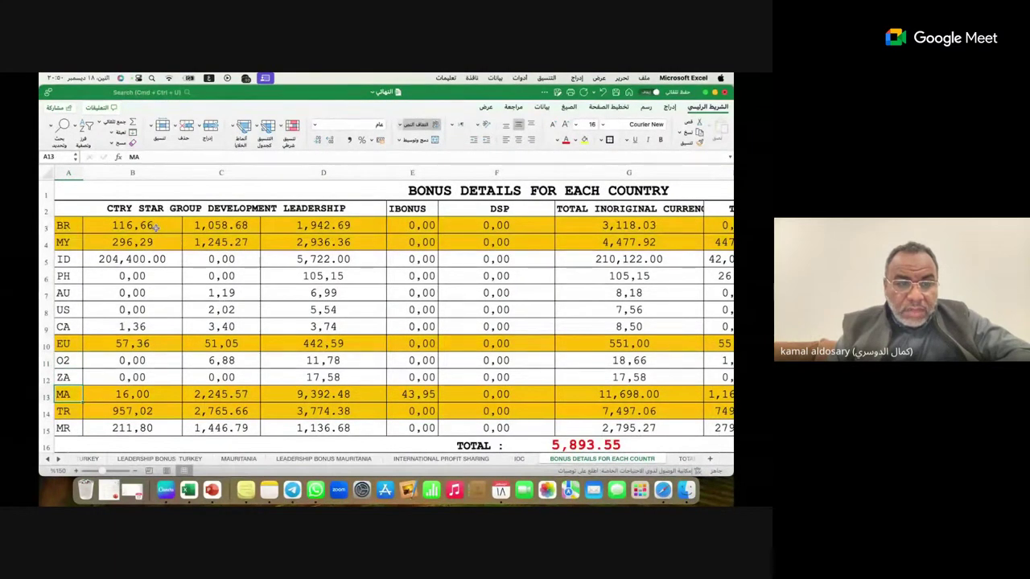
key(Down)
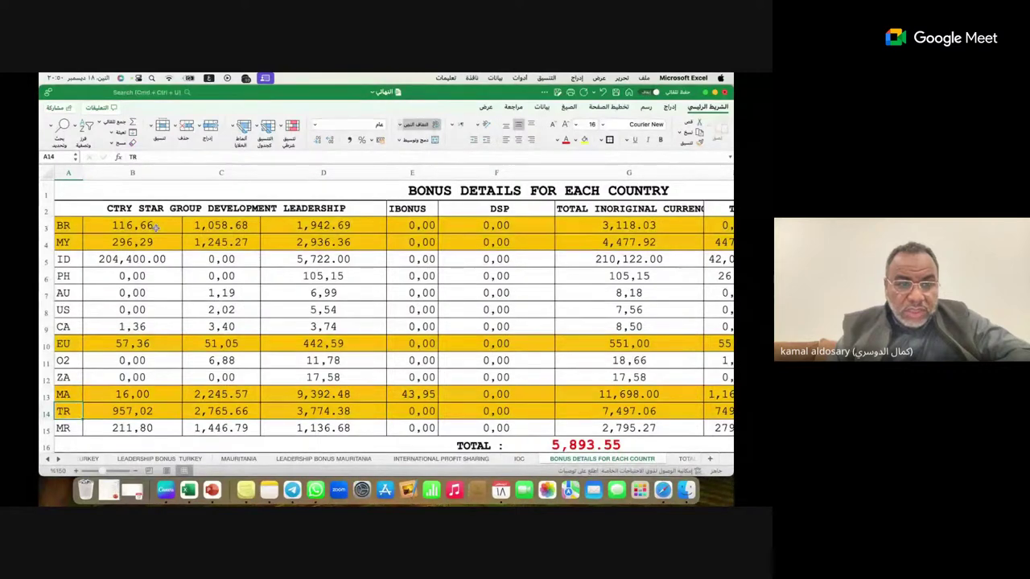
key(Down)
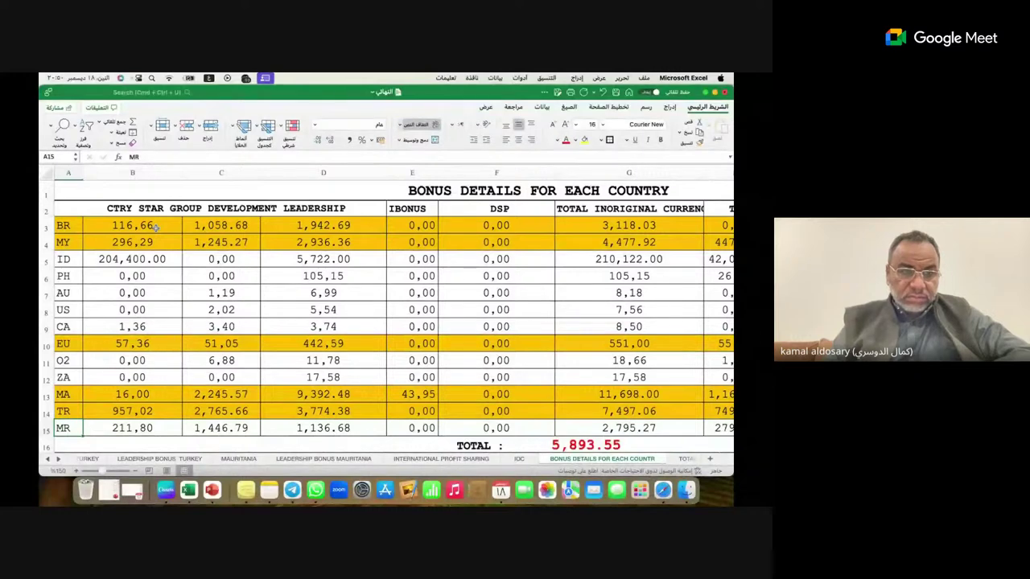
Examine the country code legend beneath the bonus details table, from the total row down to row 28
key(Right)
key(Right)
key(Right)
key(Right)
key(Right)
key(Right)
key(Right)
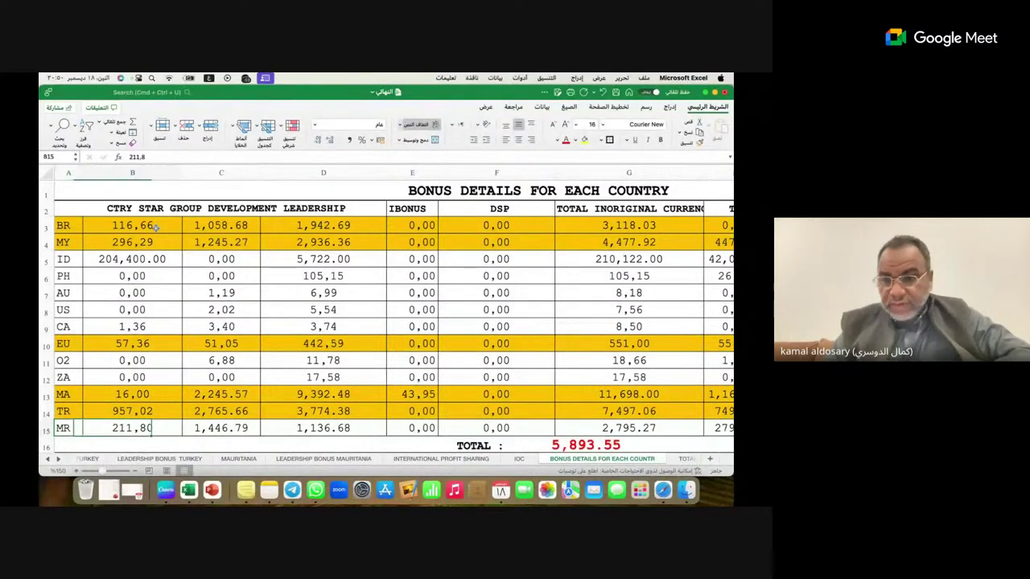
key(Down)
key(Down)
key(Right)
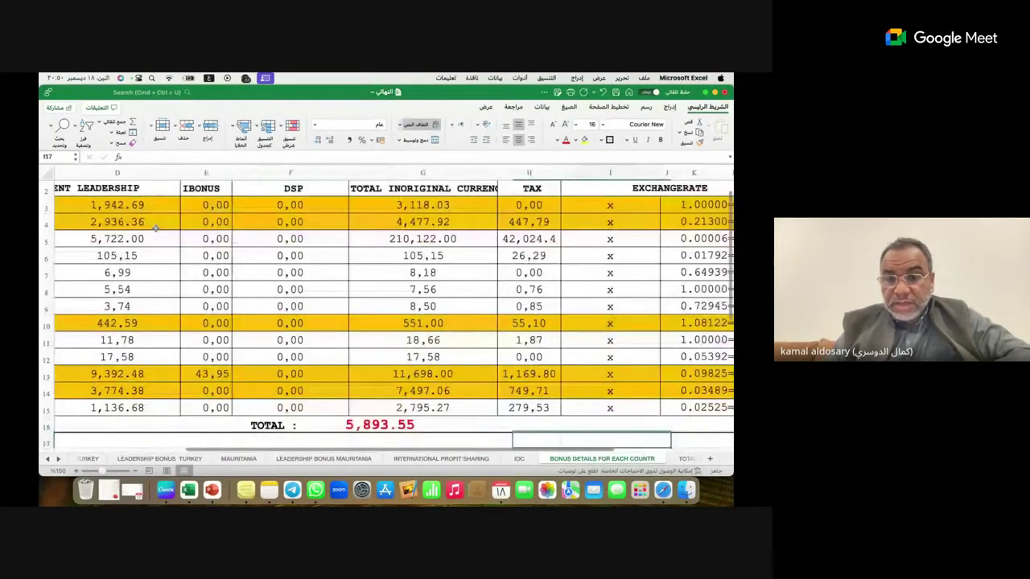
key(Down)
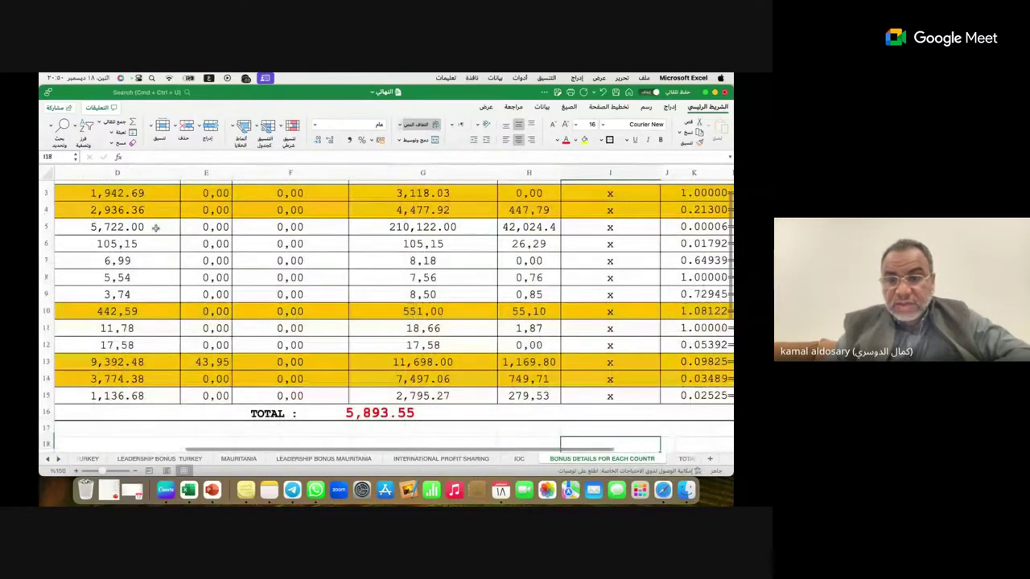
key(Down)
key(Down)
key(Down)
key(Down)
key(Down)
key(Down)
key(Down)
key(Down)
key(Down)
key(Down)
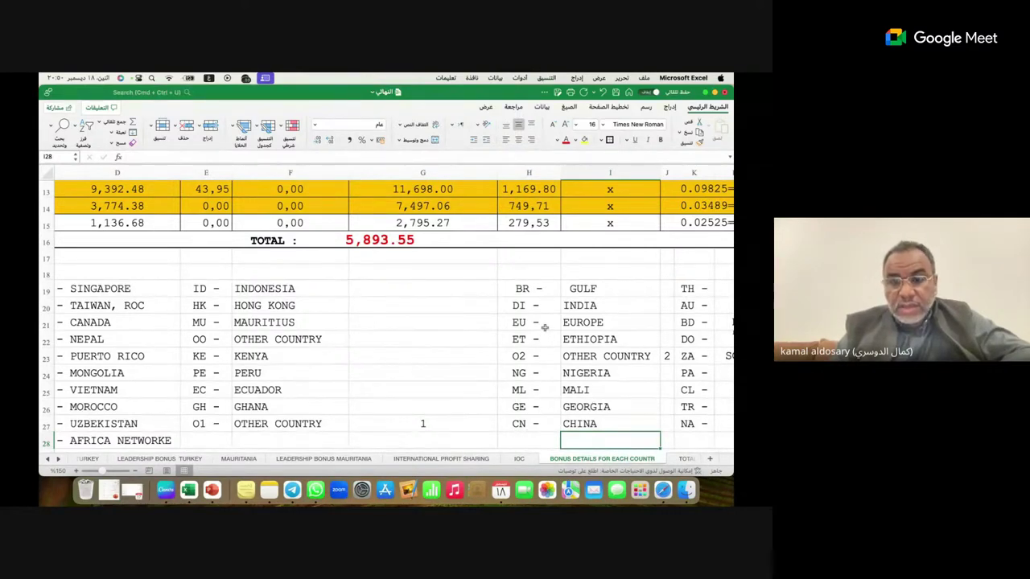
Return to the top row and show the TOTAL IN USD column with the country rankings in columns O and P
key(Up)
key(Up)
key(Up)
key(Up)
key(Up)
key(Up)
key(Up)
key(Up)
key(Up)
key(Up)
key(Up)
key(Up)
key(Up)
key(Up)
key(Up)
key(Up)
key(Up)
key(Up)
key(Up)
key(Up)
key(Up)
key(Up)
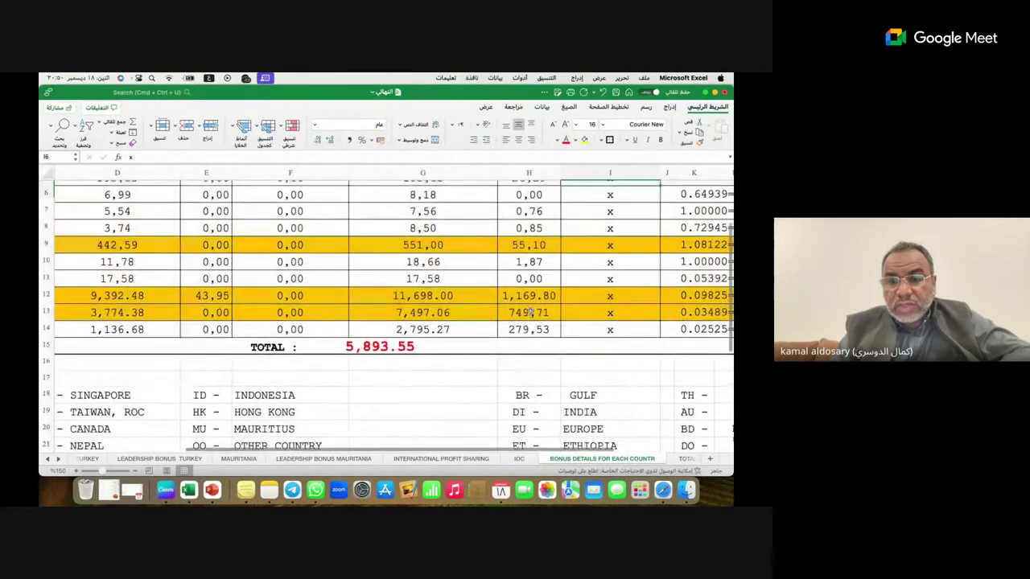
key(Up)
key(Up)
key(Up)
key(Up)
key(Up)
key(Home)
key(Right)
key(Right)
key(Right)
key(Right)
key(Right)
key(Right)
key(Right)
key(Right)
key(Right)
key(Right)
key(Right)
key(Right)
key(Right)
key(Right)
key(Right)
key(Right)
key(Right)
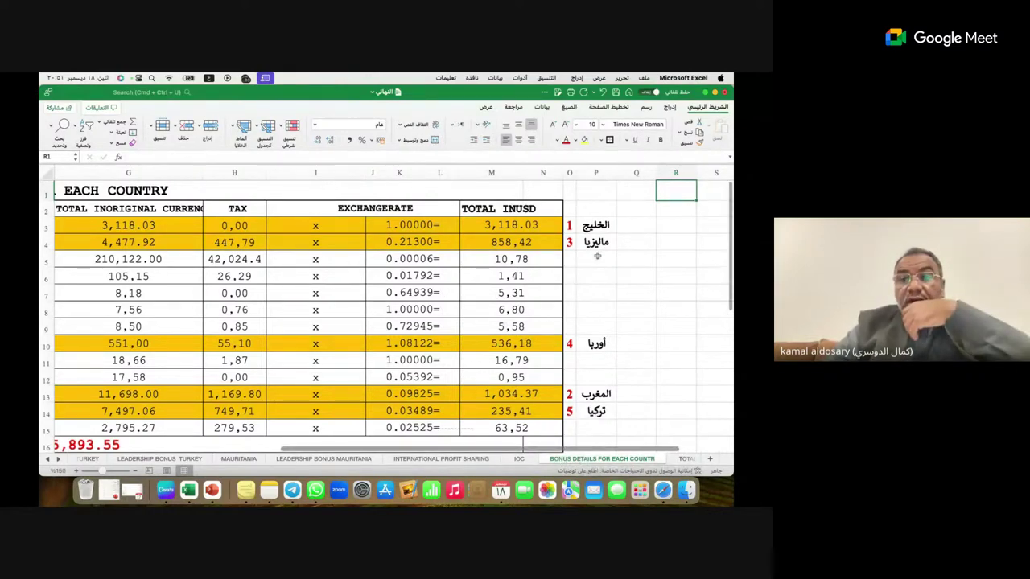
Point out the Gulf as rank 1 in row 3 and Morocco as rank 2 in row 13
click(599, 226)
click(567, 226)
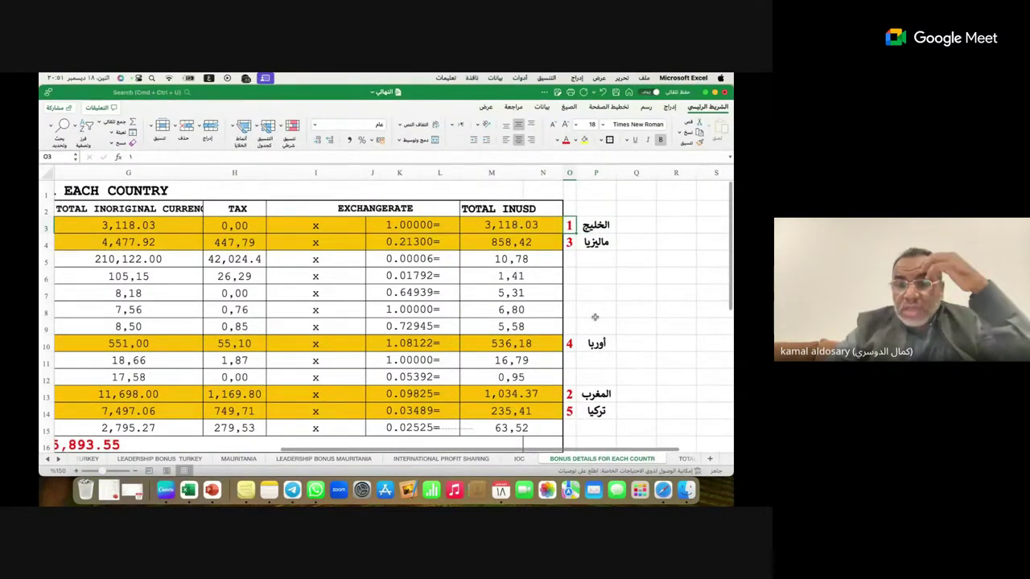
double_click(599, 394)
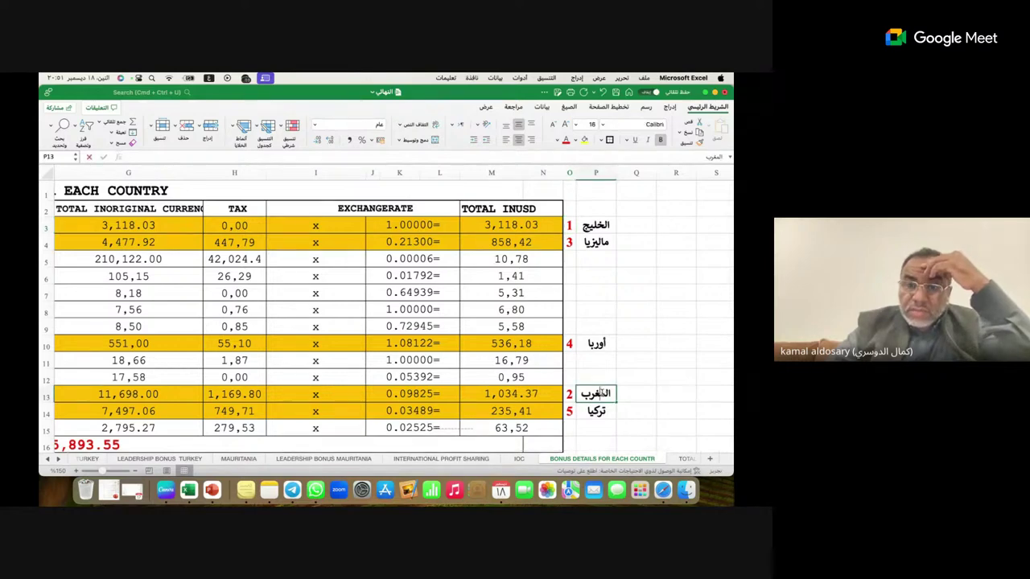
drag(569, 393, 615, 393)
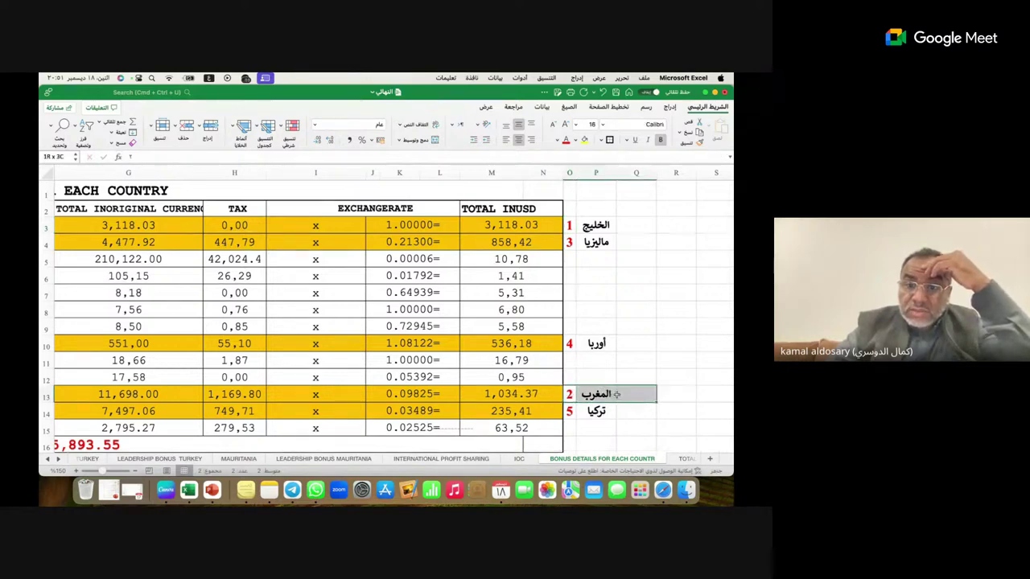
Point out Malaysia as rank 3 in row 4 and Europe as rank 4 in row 10
click(595, 242)
drag(569, 243, 598, 241)
click(598, 272)
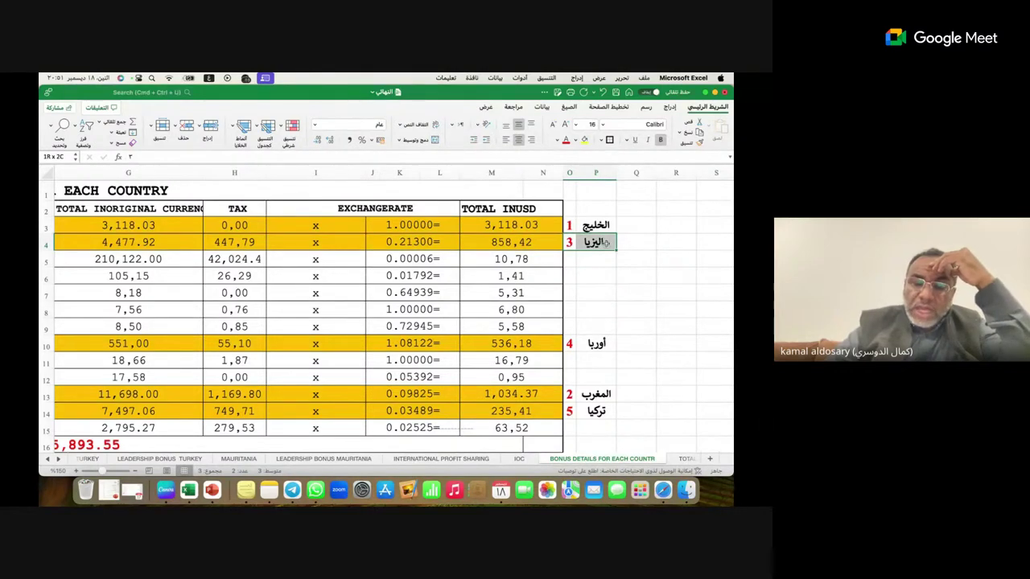
drag(606, 243, 624, 244)
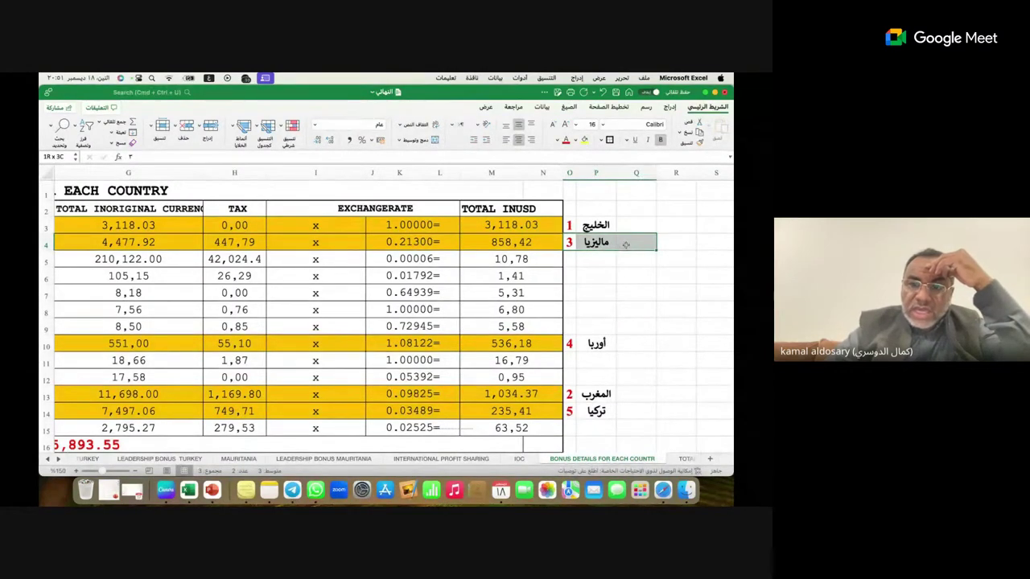
drag(595, 310, 595, 291)
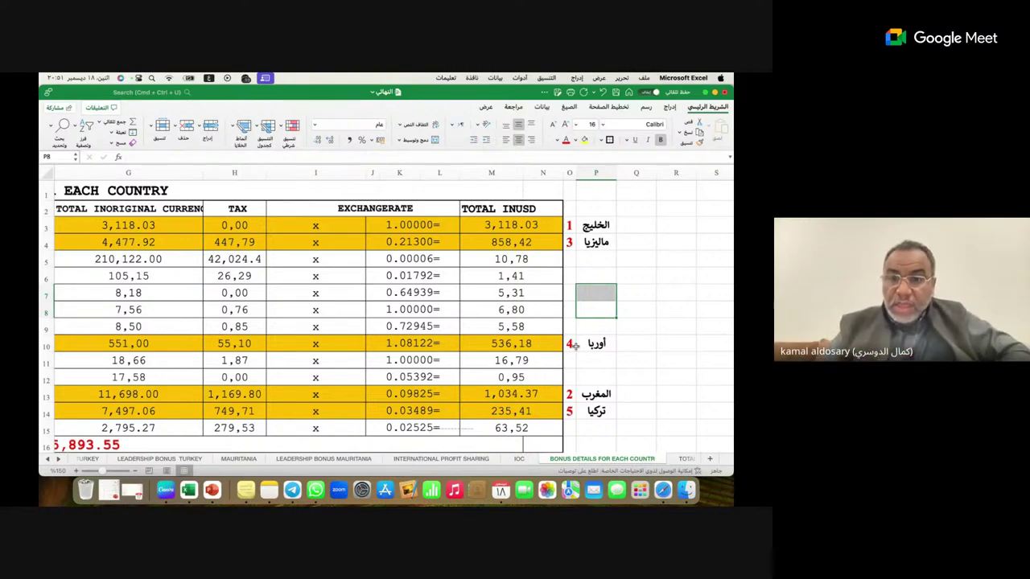
click(573, 344)
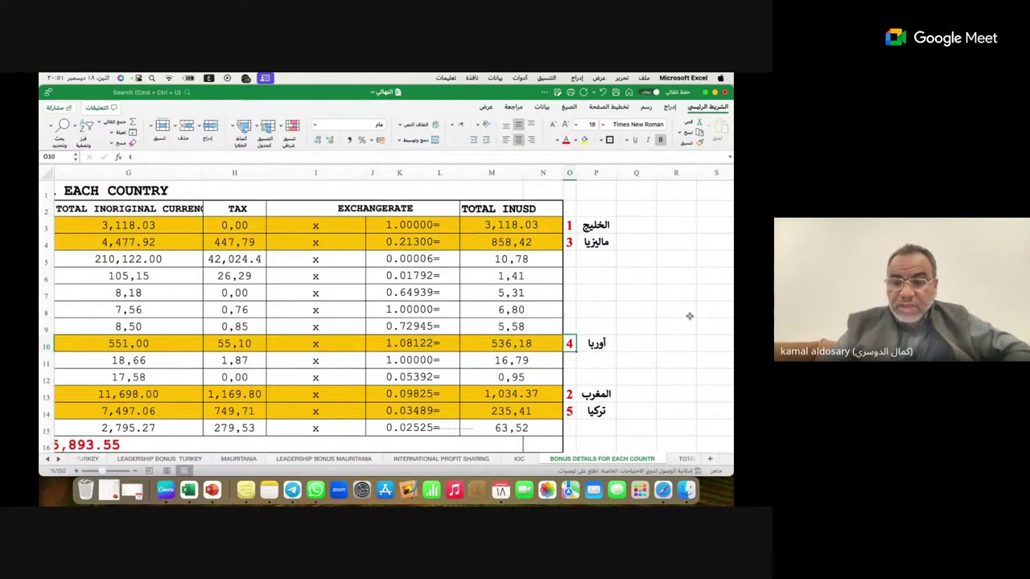
Show the rest of the country code legend and the tax notes below it, ending at C34
key(Down)
key(Down)
key(Down)
key(Down)
key(Down)
key(Down)
key(Down)
key(Down)
key(Down)
key(Down)
key(Down)
key(Down)
key(Down)
key(Down)
key(Down)
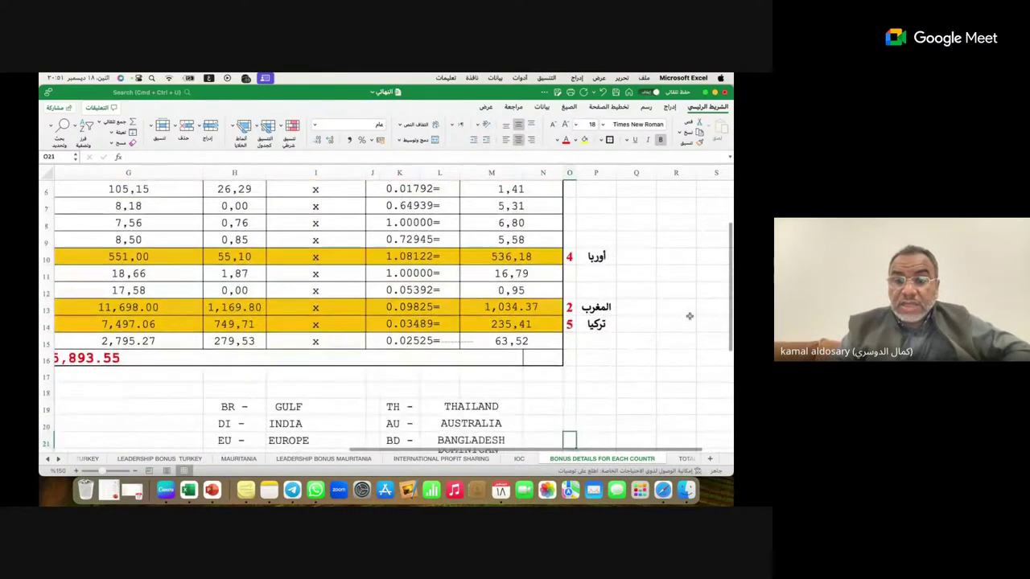
key(Down)
key(Down)
key(Down)
key(Down)
key(Down)
key(Down)
key(Down)
key(Down)
key(Down)
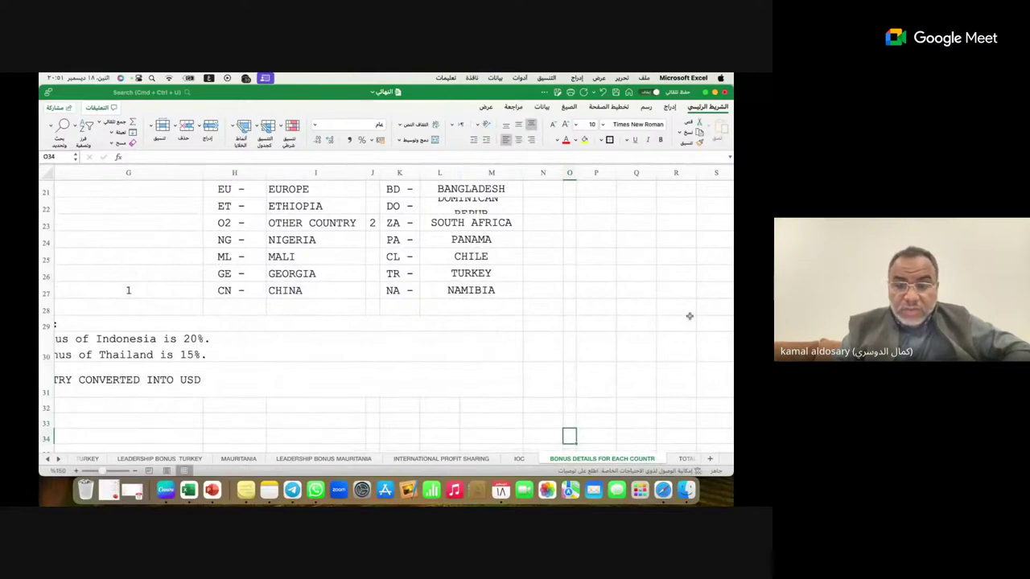
key(Left)
key(Left)
key(Left)
key(Left)
key(Left)
key(Left)
key(Left)
key(Left)
key(Left)
key(Left)
key(Left)
key(Left)
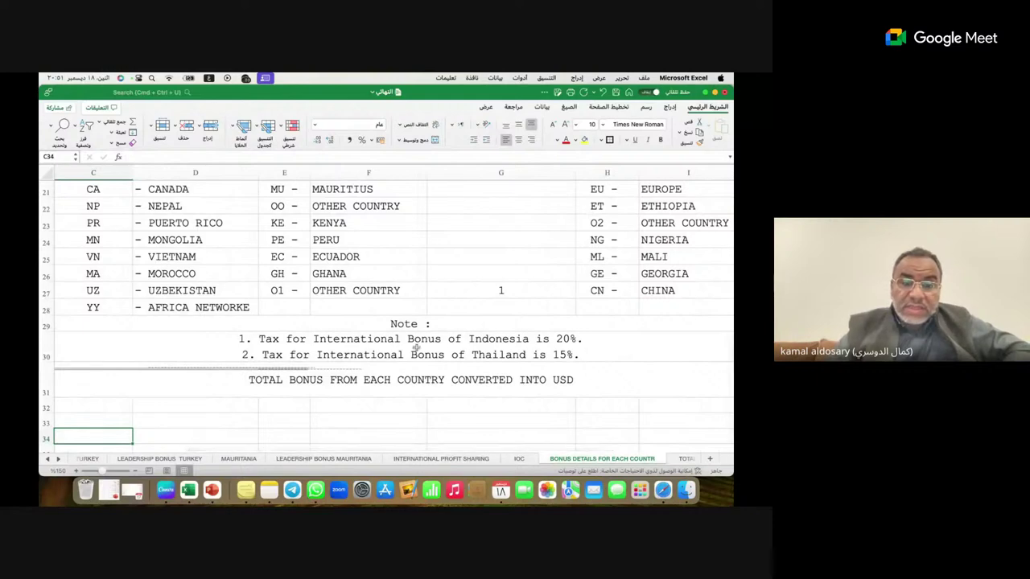
Point out the Indonesia and Thailand tax notes in A30 and the USD conversion heading in A31
click(278, 349)
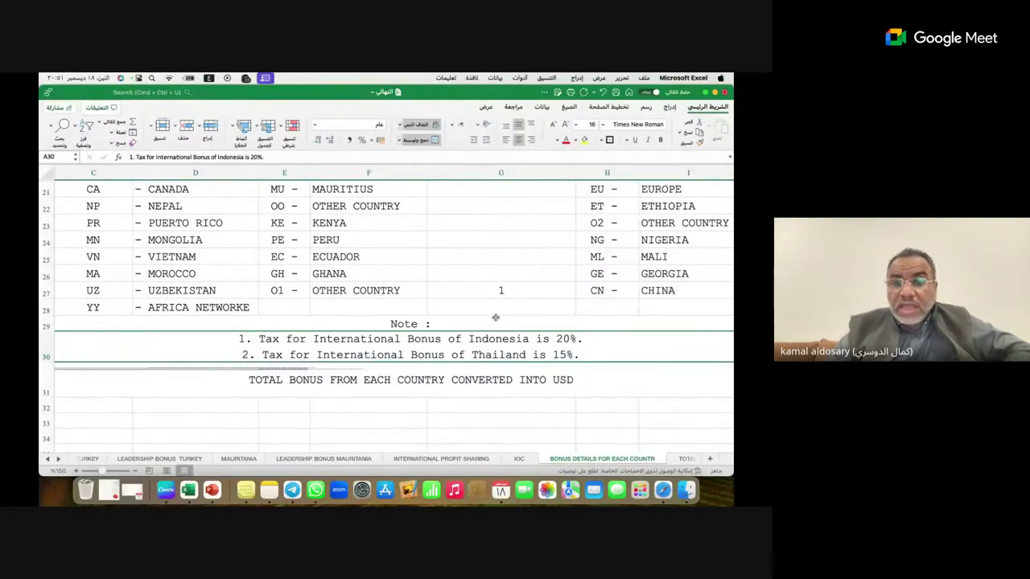
click(501, 293)
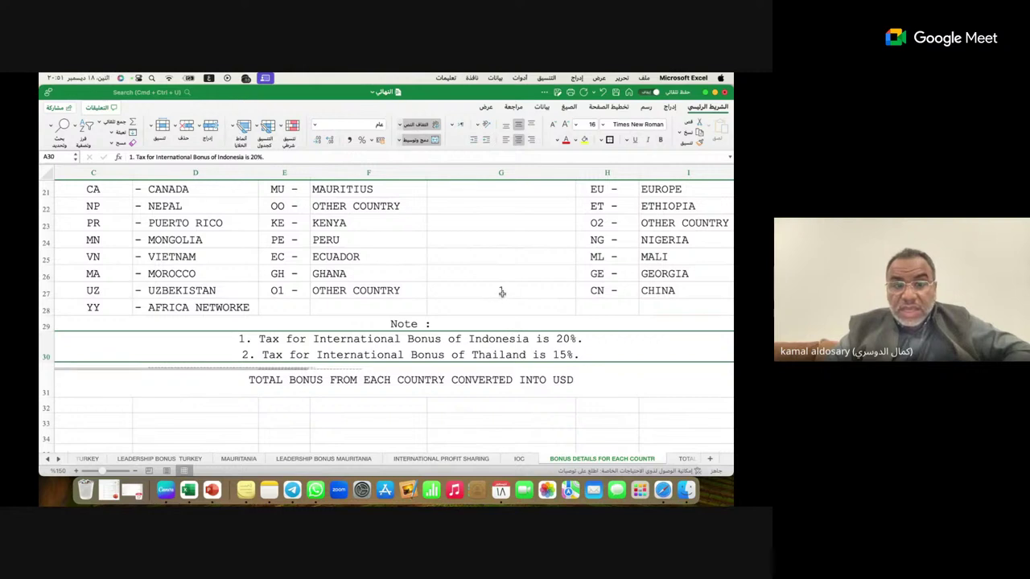
click(284, 356)
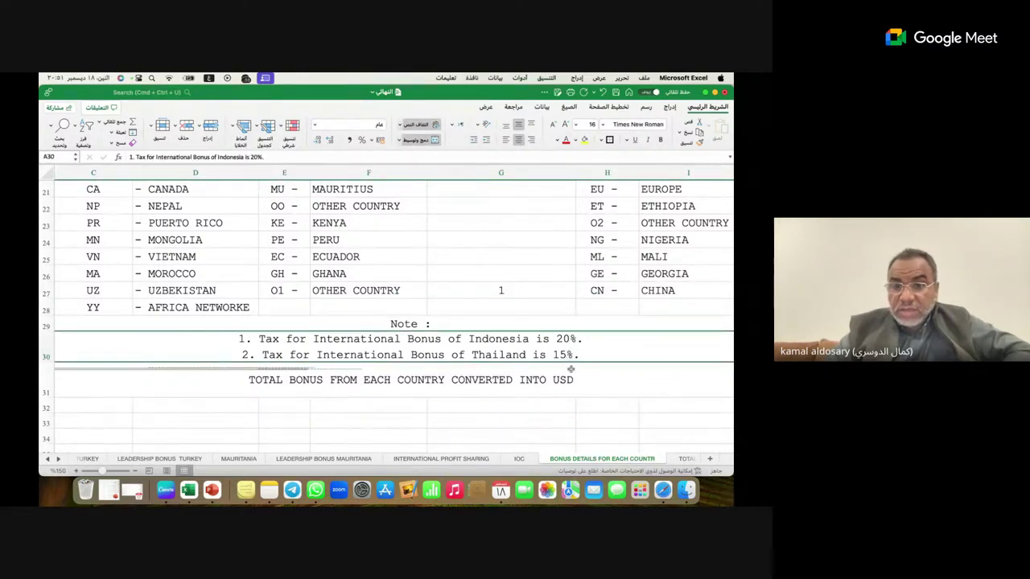
click(541, 391)
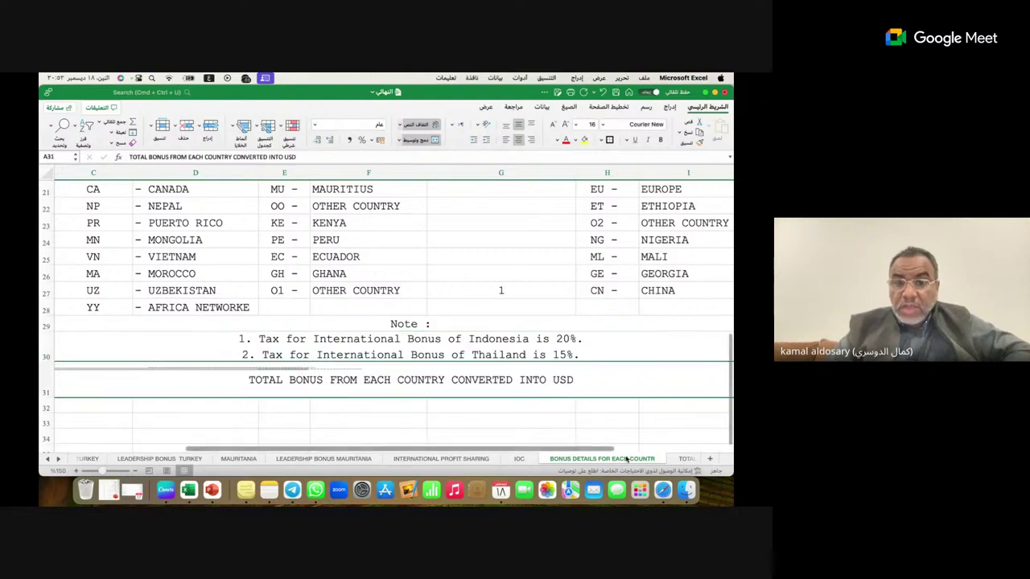
key(Down)
key(Down)
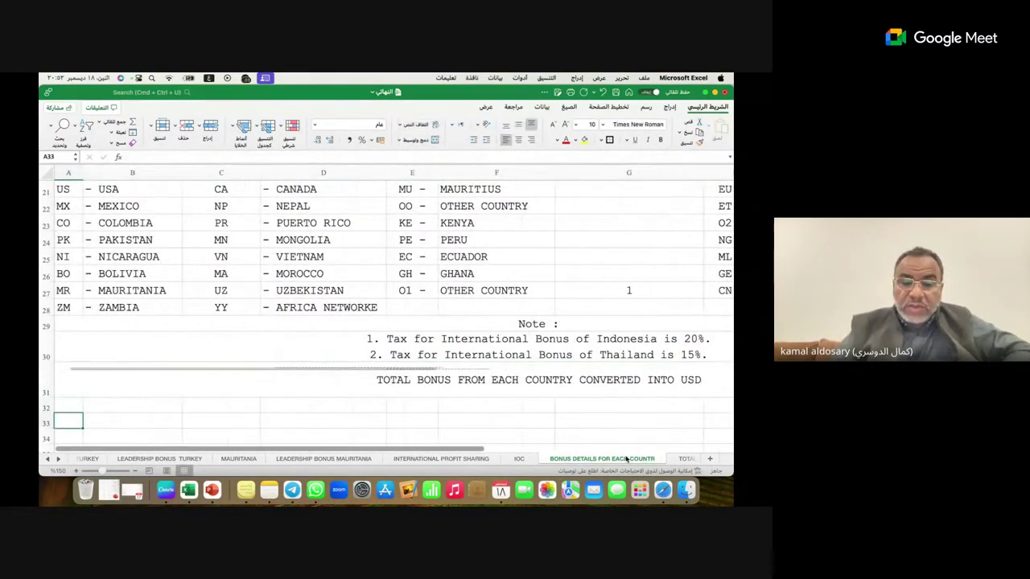
Open the TOTAL BONUS FROM EACH COUNTRY sheet and bring the sheet after it into view
click(685, 459)
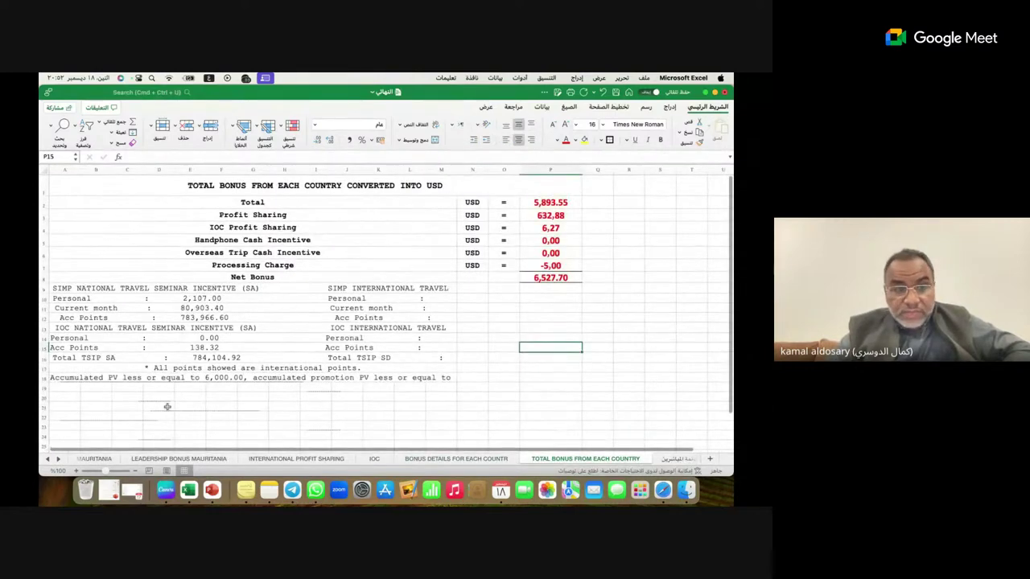
click(58, 459)
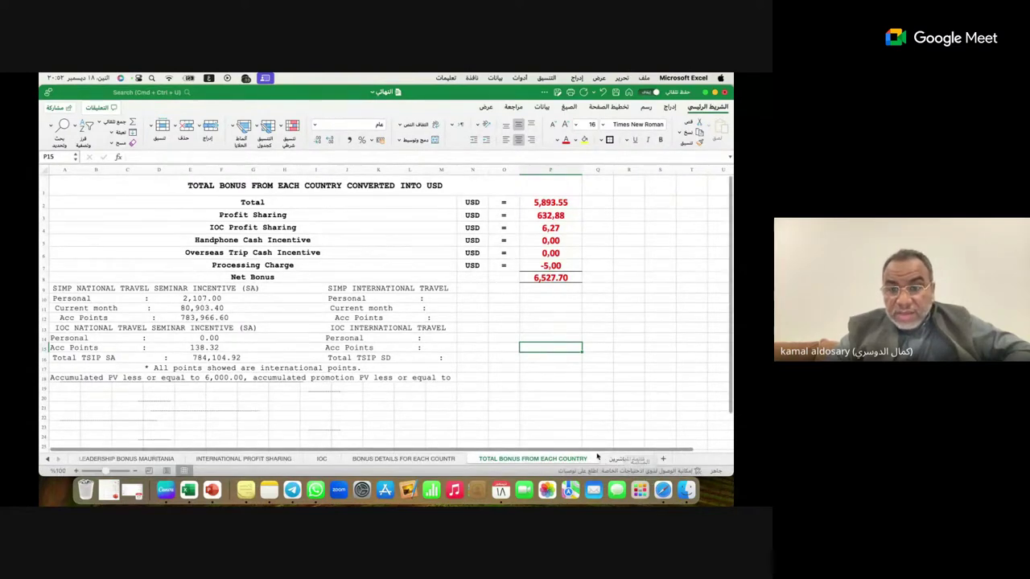
Open the قائمة المباشرين sheet and show the distributor list down to its closing notes and colour legend
click(642, 457)
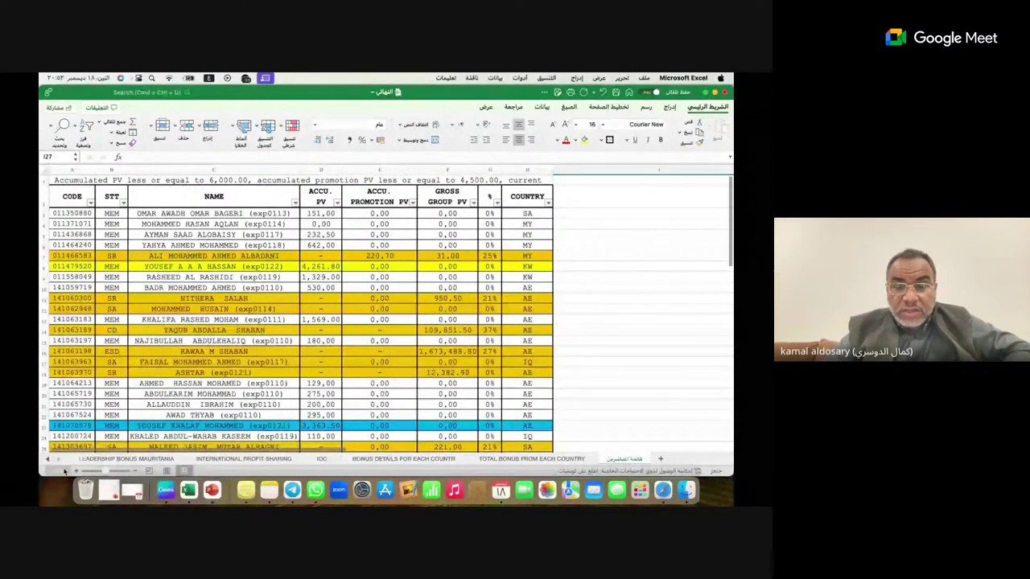
drag(64, 472, 105, 472)
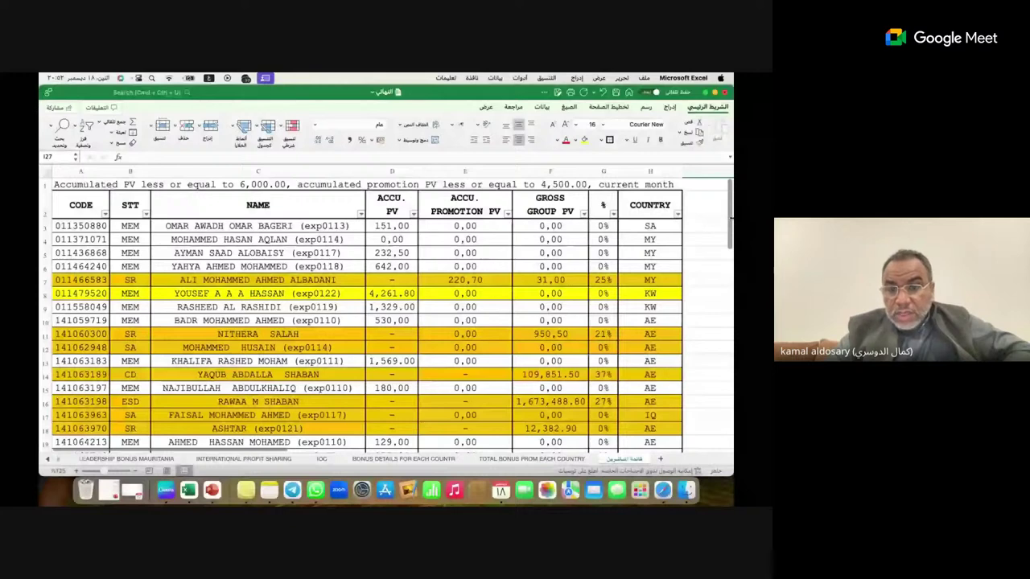
scroll(544, 414, down, 15)
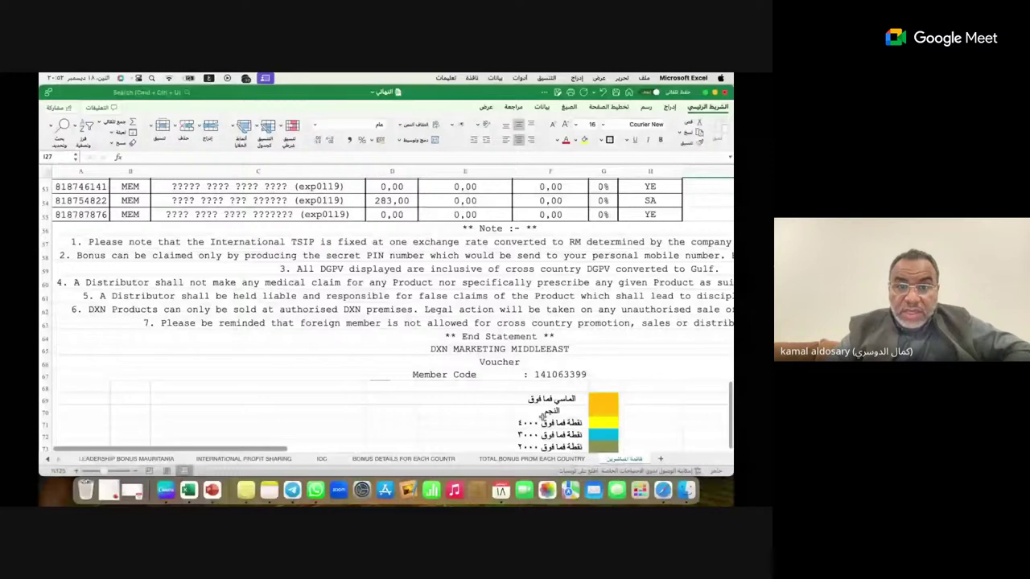
click(292, 449)
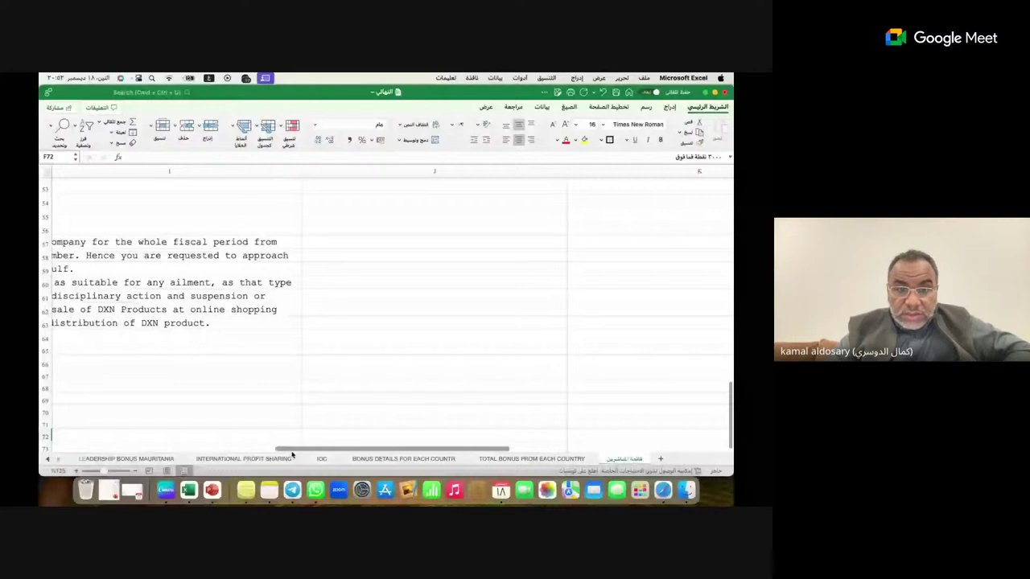
Open the IOC sheet and point out Ghana's profit sharing in C7, the tax notes in A11 and the USD total row
click(322, 459)
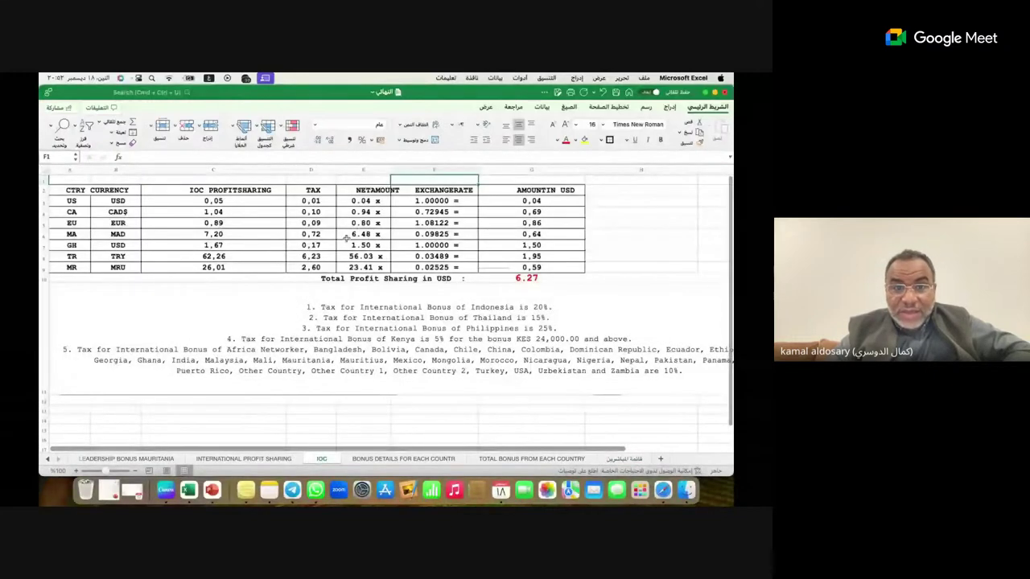
click(271, 245)
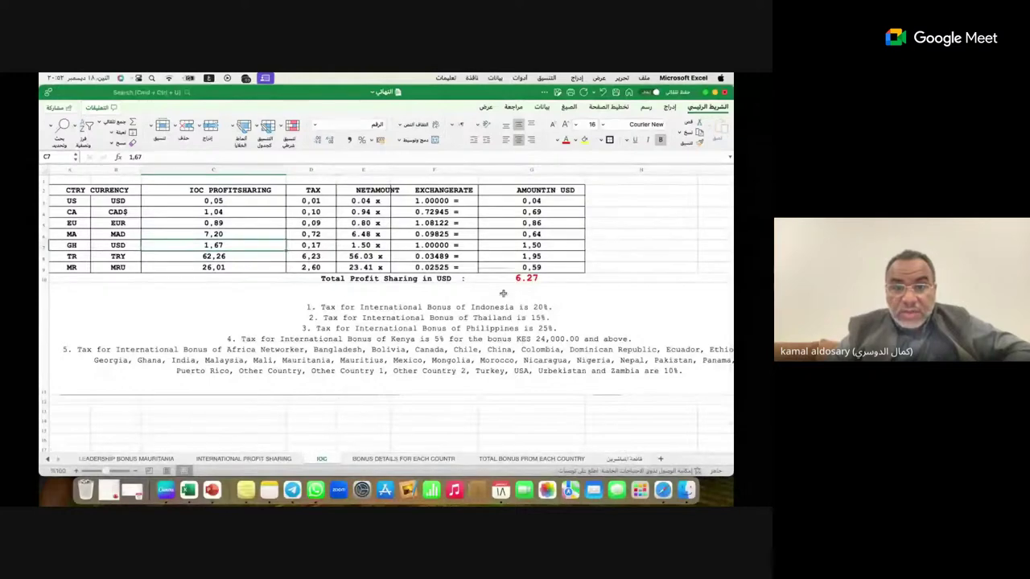
click(303, 393)
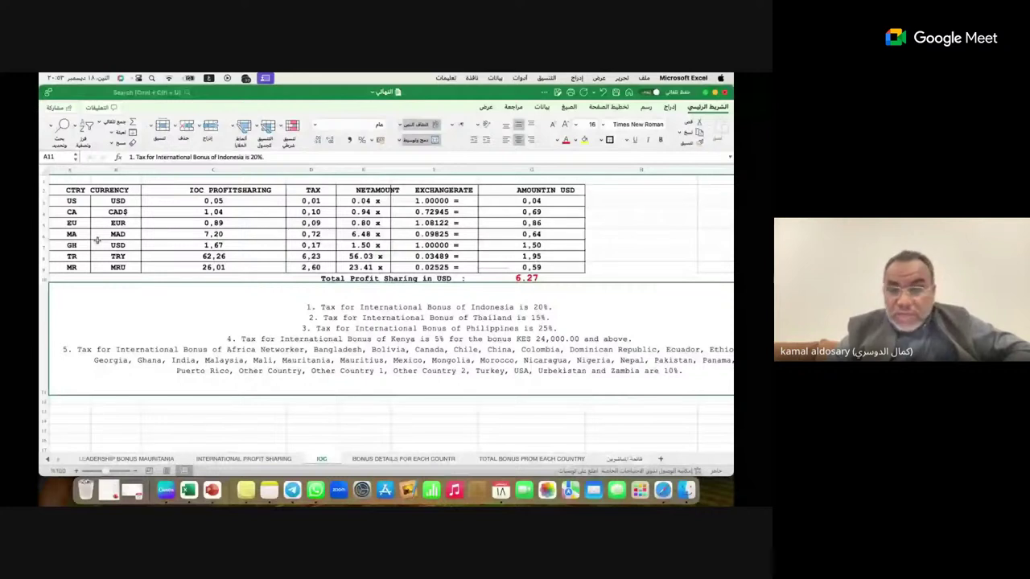
click(120, 279)
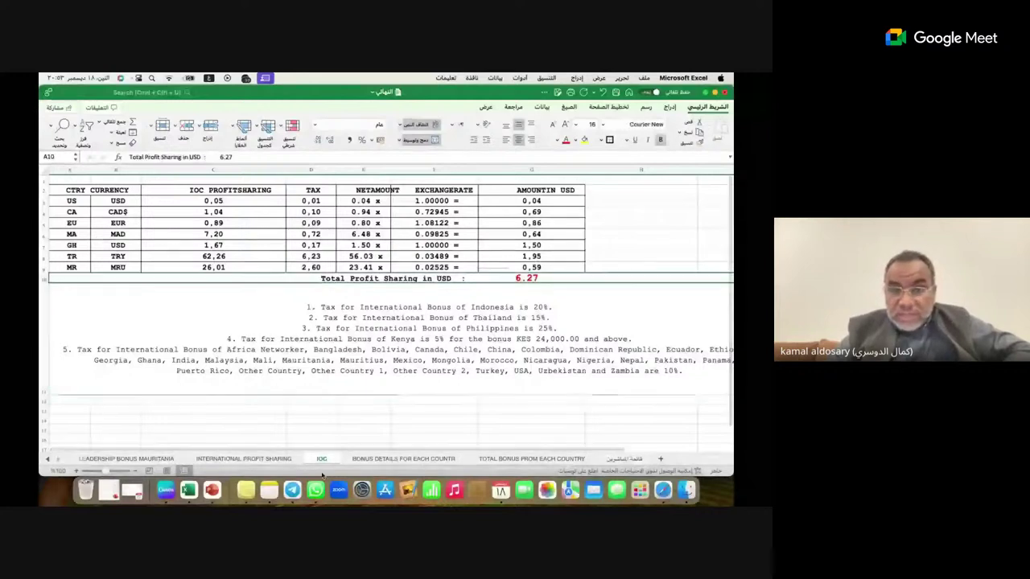
Open the INTERNATIONAL PROFIT SHARING sheet at a larger zoom and select the US country code in A12
click(249, 459)
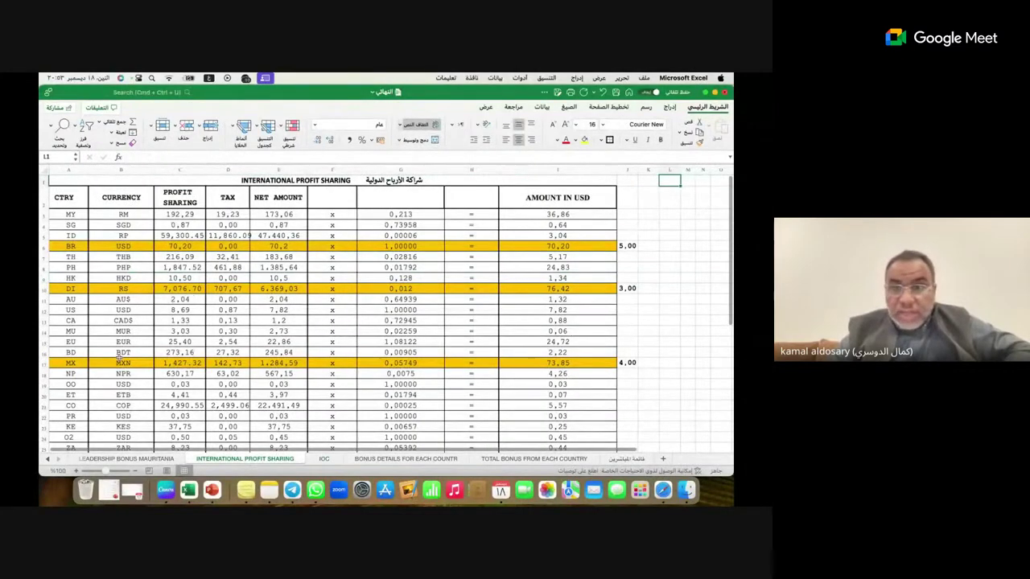
drag(78, 473, 114, 474)
click(652, 361)
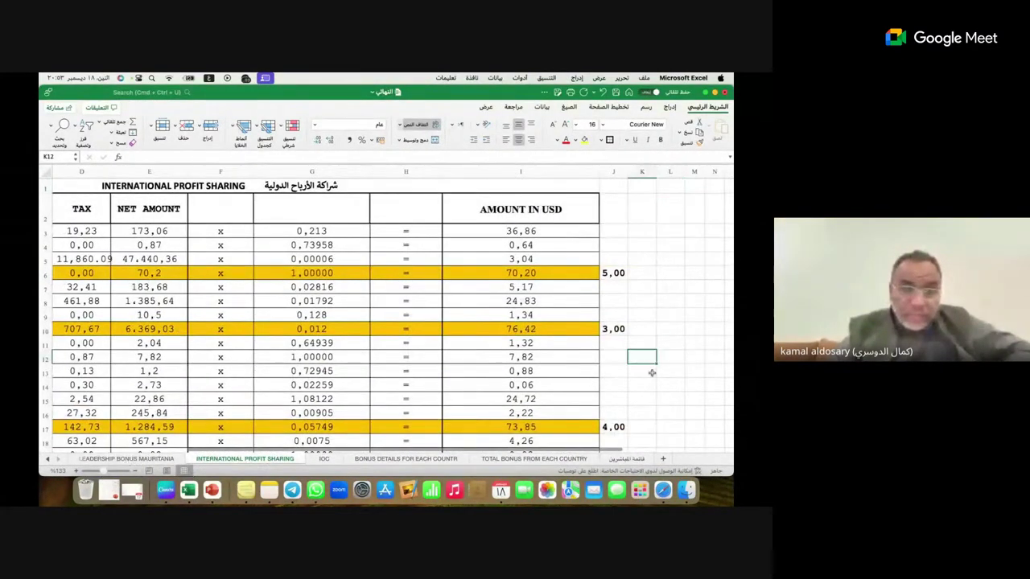
key(Left)
key(Home)
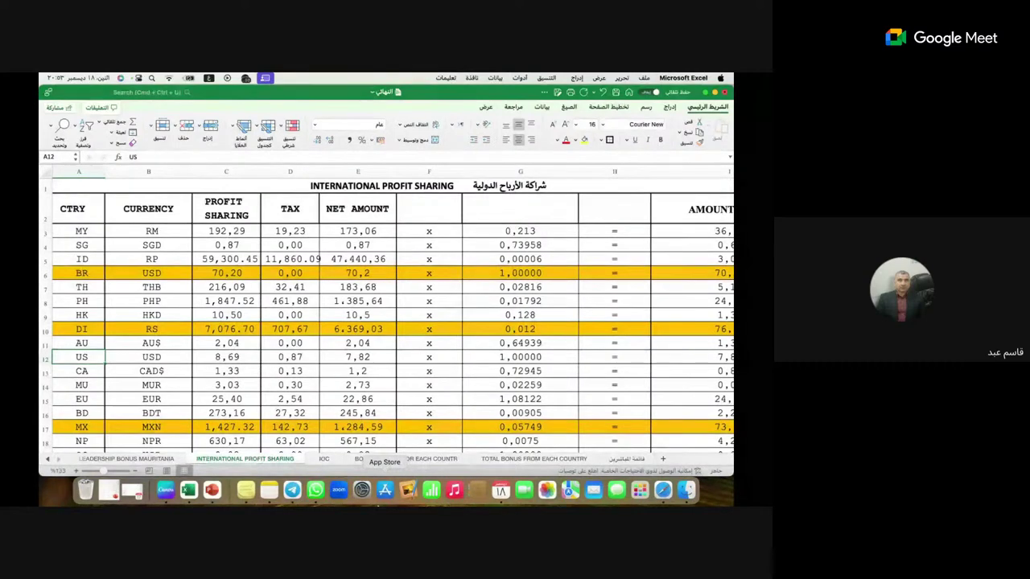
Point out the Philippines net amount in E8 and the NET AMOUNT heading in E2
click(330, 300)
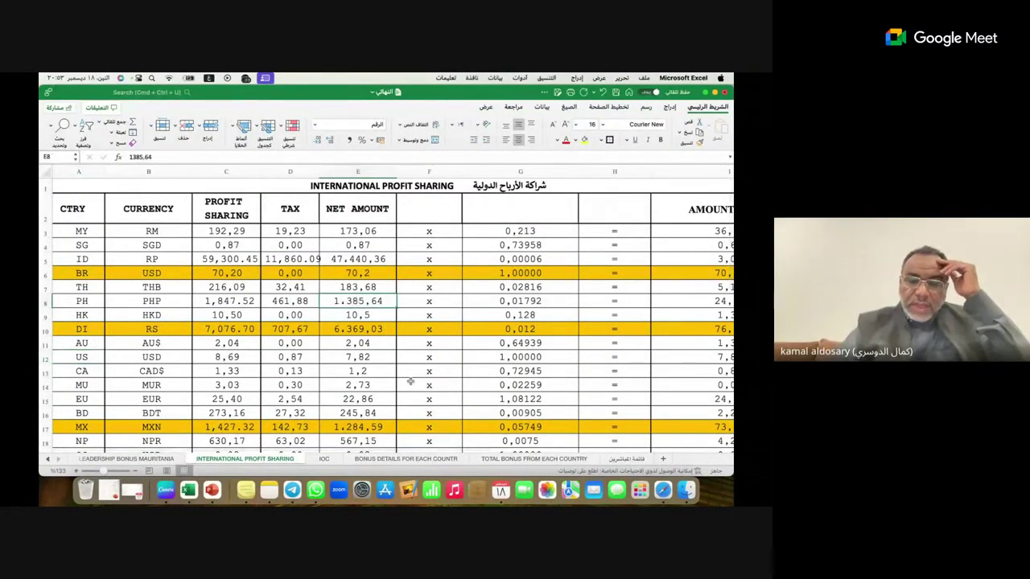
key(Up)
key(Up)
key(Up)
key(Up)
key(Up)
key(Up)
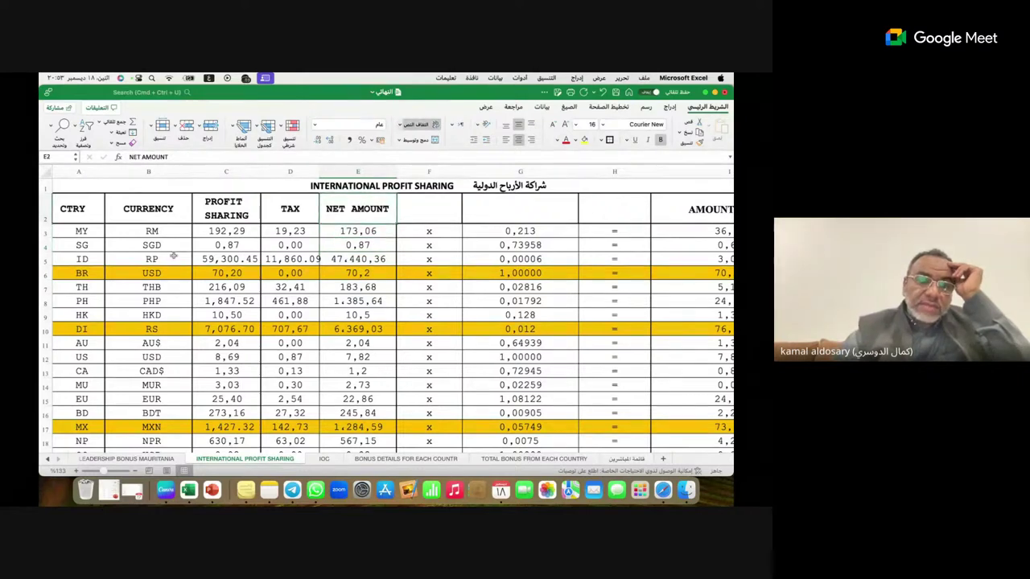
scroll(107, 171, down, 1)
scroll(105, 169, right, 1)
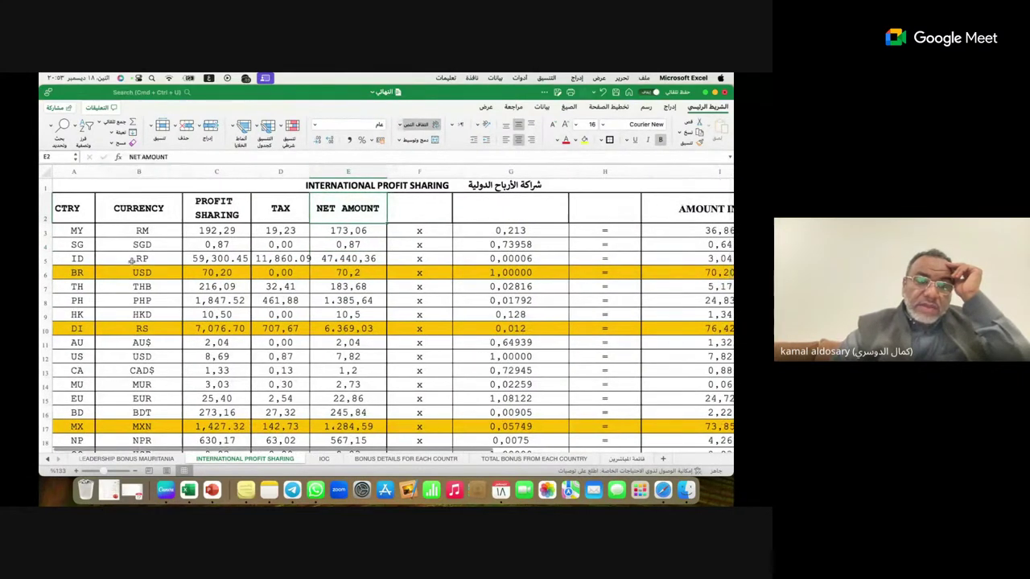
Walk through the Malaysia row 3 from its country code in A3 to the USD amount in I3
click(76, 231)
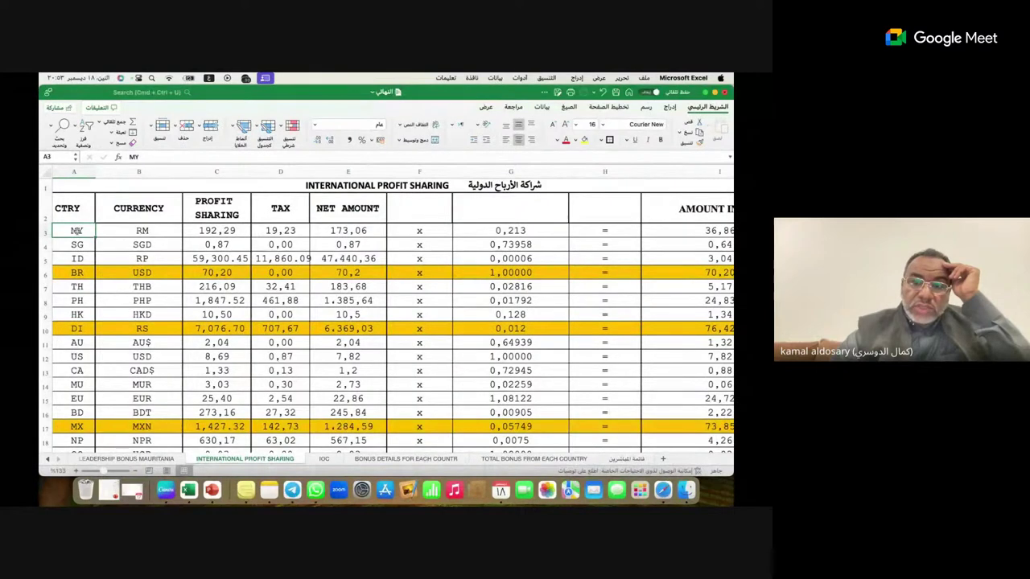
key(Right)
key(Right)
key(Right)
key(Right)
key(Right)
key(Right)
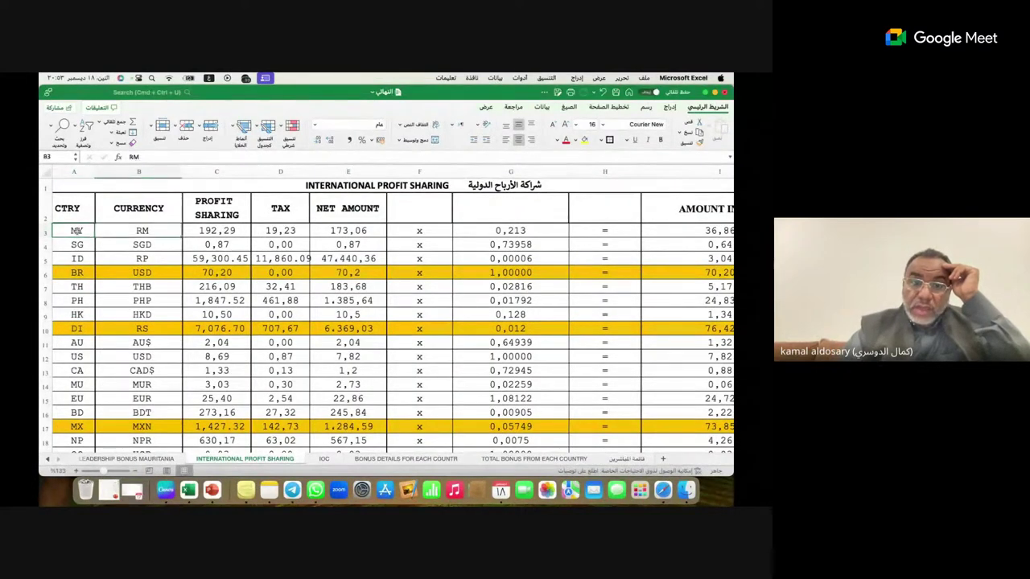
key(Right)
key(Right)
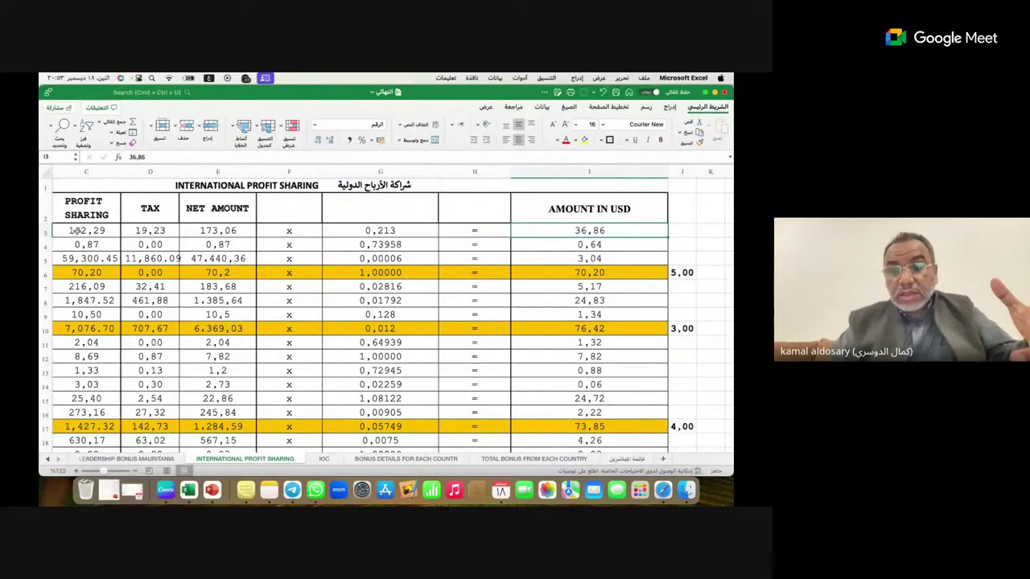
Point out the highlighted BR row 6, ending at its country code in A6
key(Down)
key(Down)
key(Down)
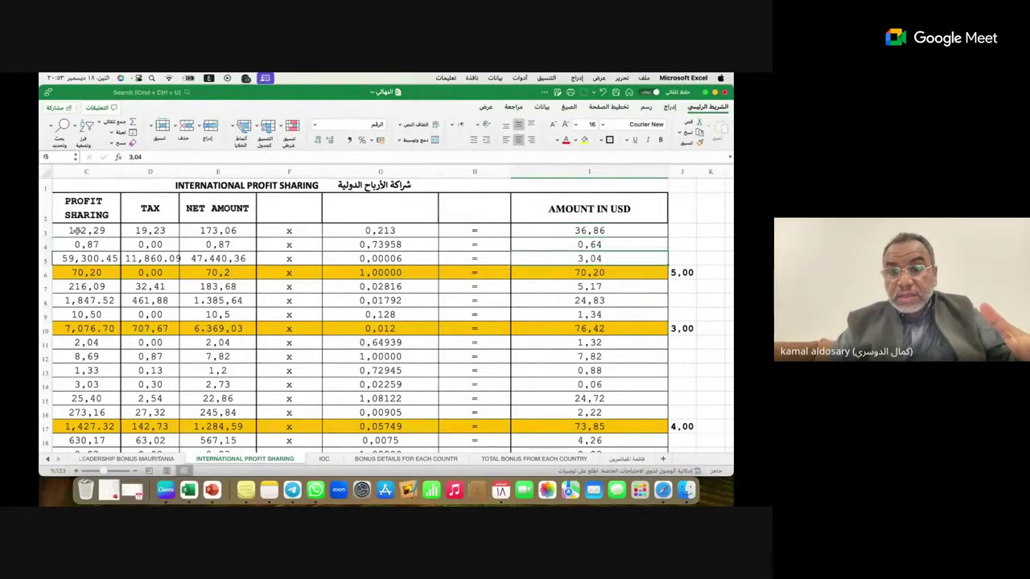
key(Left)
key(Left)
key(Left)
key(Left)
key(Left)
key(Left)
key(Left)
key(Left)
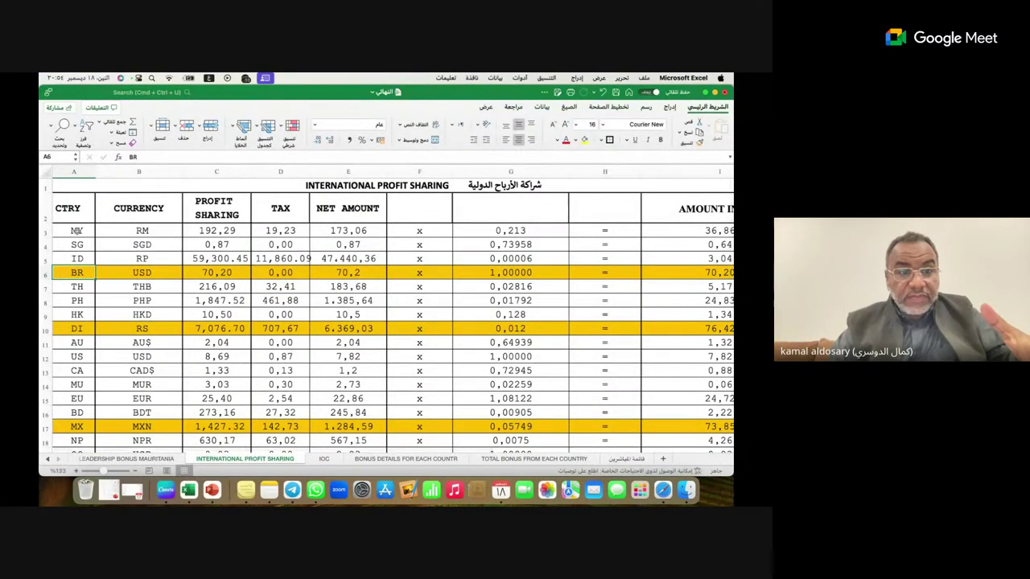
Walk through the highlighted DI row from its country code in A10 to its rank 3 in J10
key(Down)
key(Down)
key(Down)
key(Down)
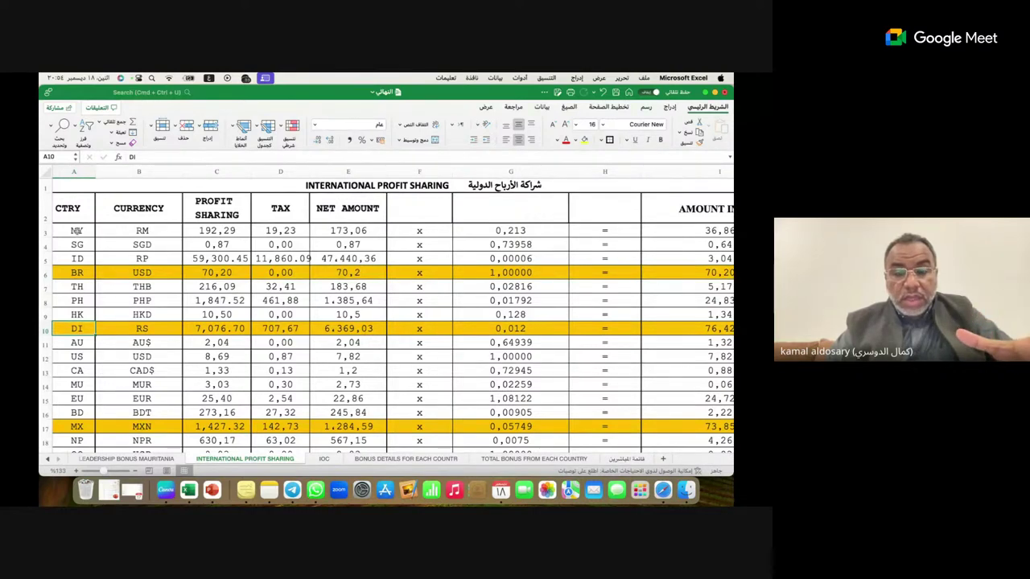
key(Right)
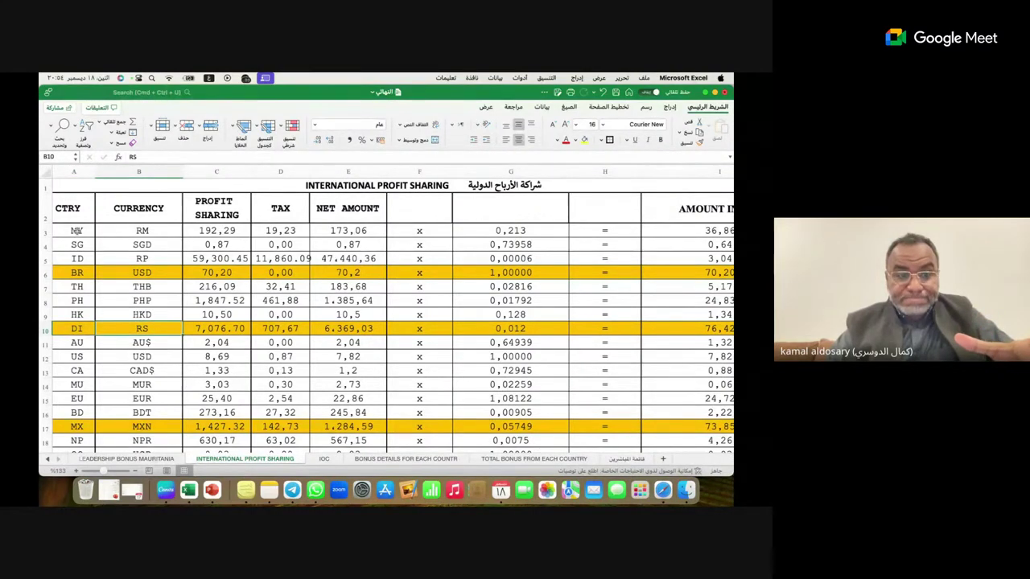
key(Right)
key(Right)
key(Right)
key(Right)
key(Right)
key(Right)
key(Right)
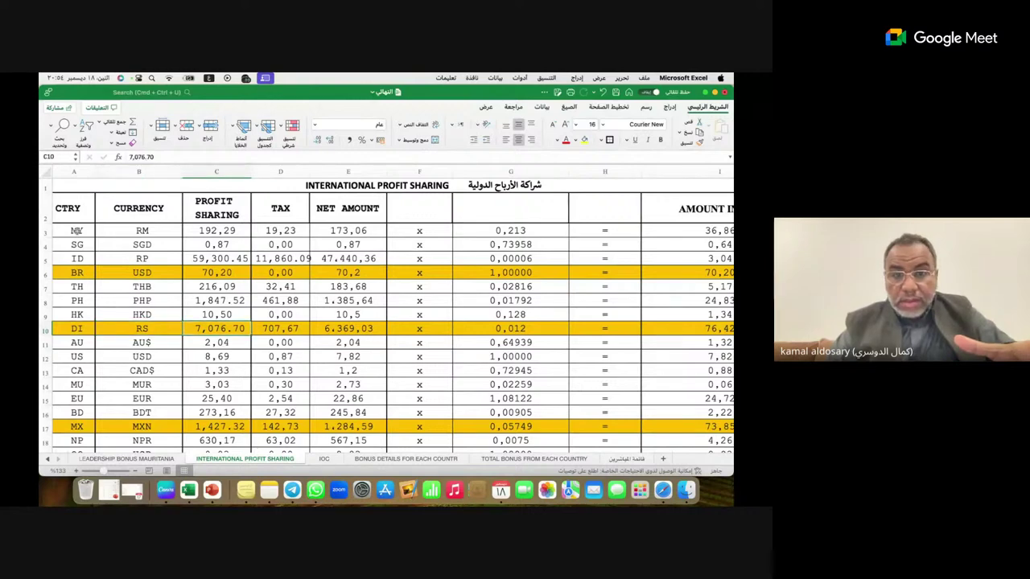
key(Right)
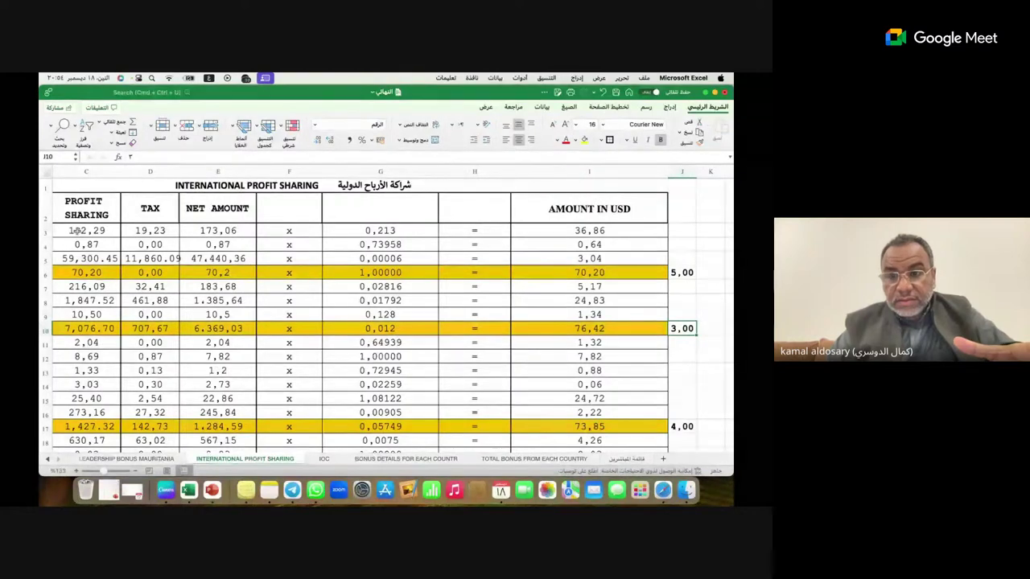
Follow the rank column J down from row 10 to rank 1 in J28
key(Down)
key(Down)
key(Down)
key(Down)
key(Down)
key(Down)
key(Down)
key(Down)
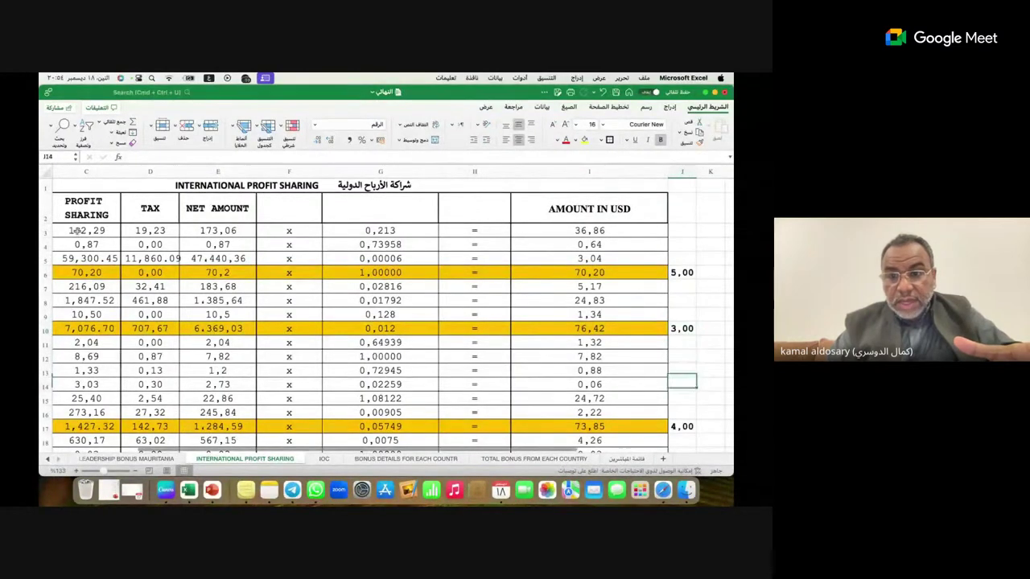
key(Down)
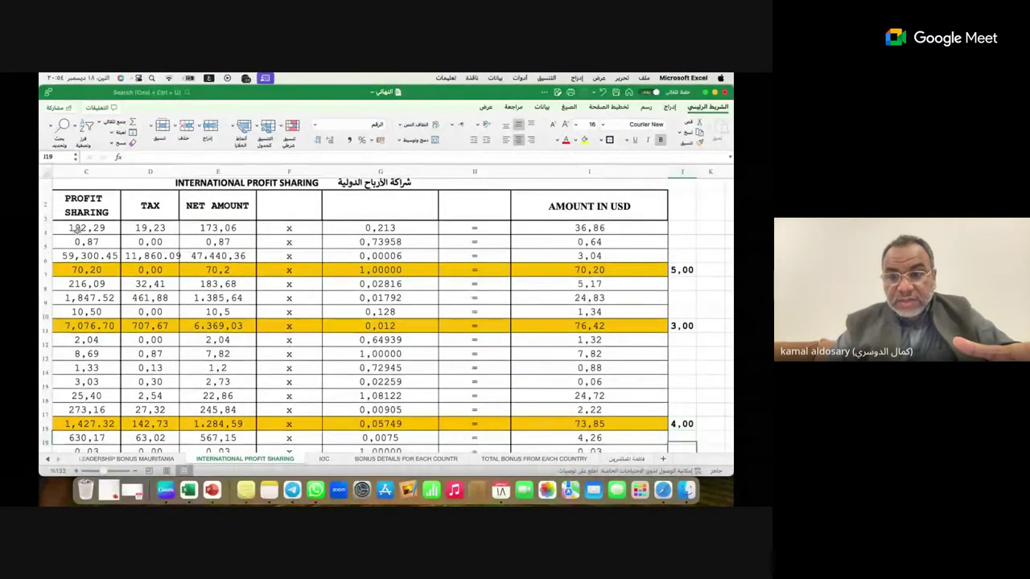
key(Down)
key(Down)
key(Down)
key(Down)
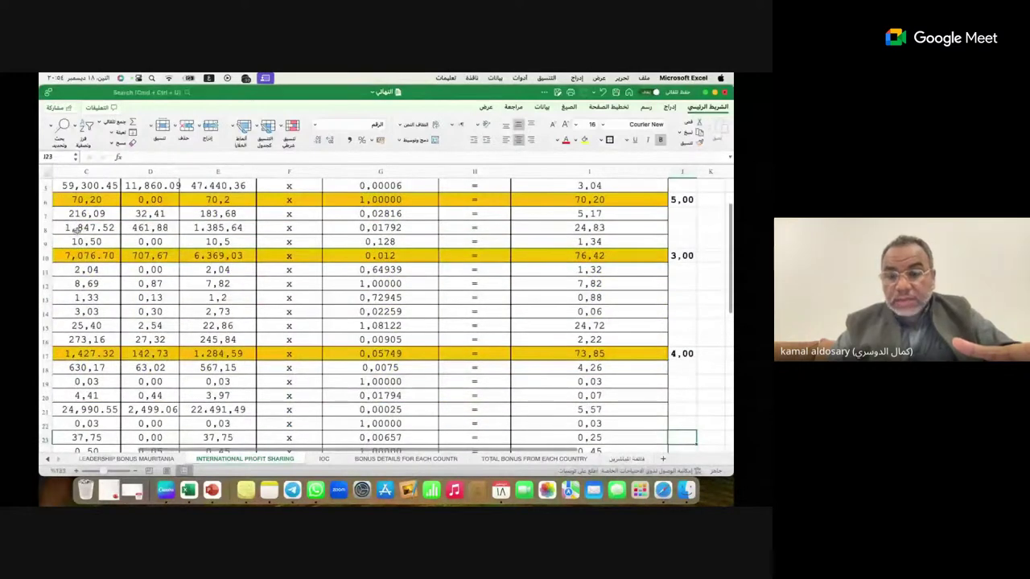
key(Down)
key(Down)
key(Down)
key(Down)
key(Down)
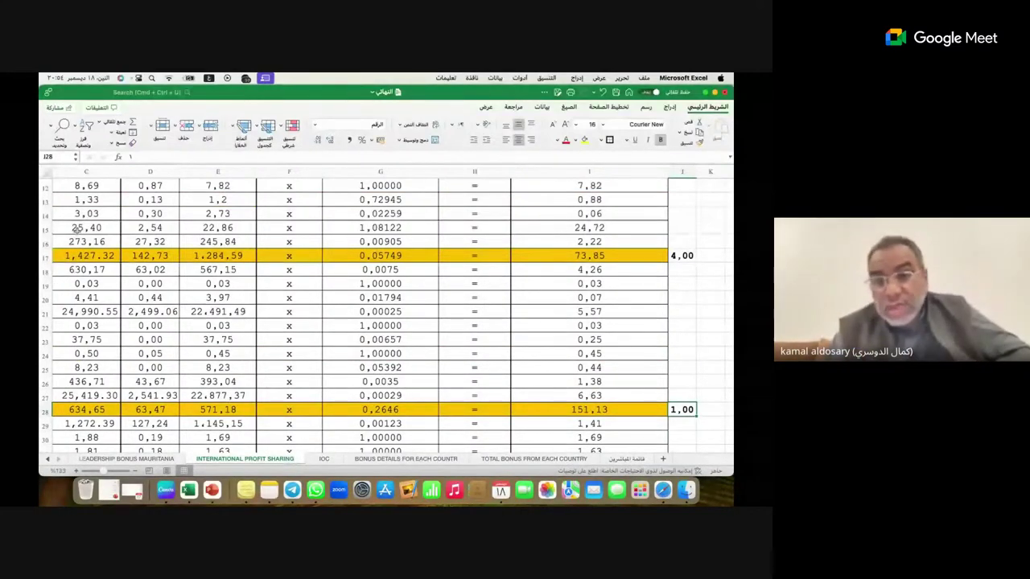
Trace the rank 1 row 28 back across its amounts to the Peru country code in A28
key(Left)
key(Left)
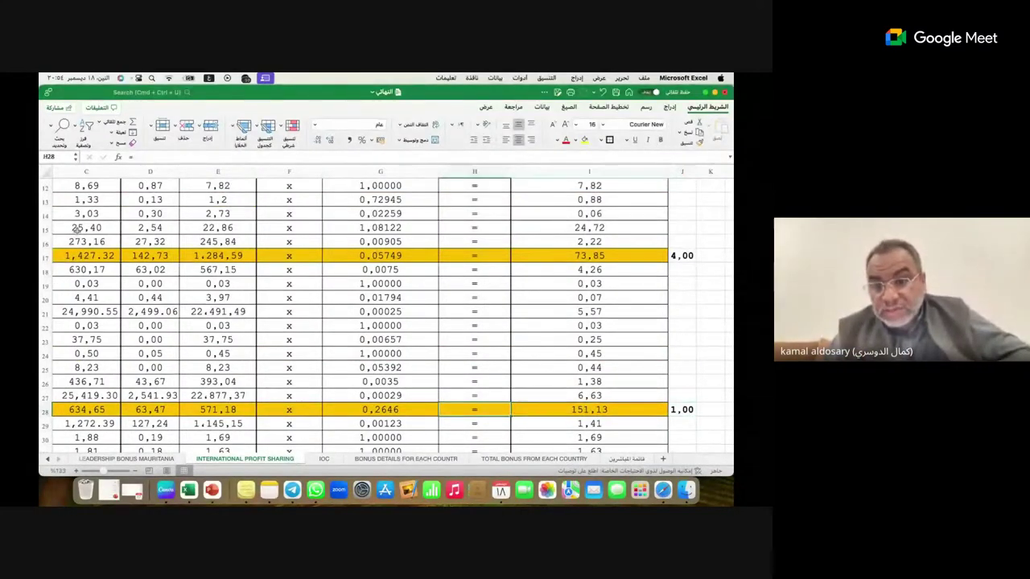
key(Left)
key(Left)
key(Left)
key(Left)
key(Left)
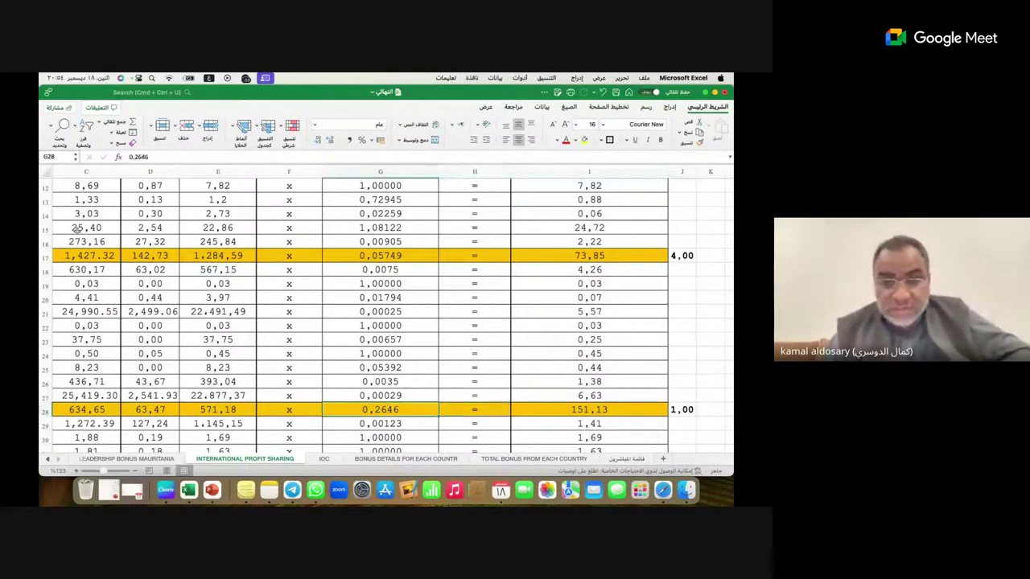
key(Left)
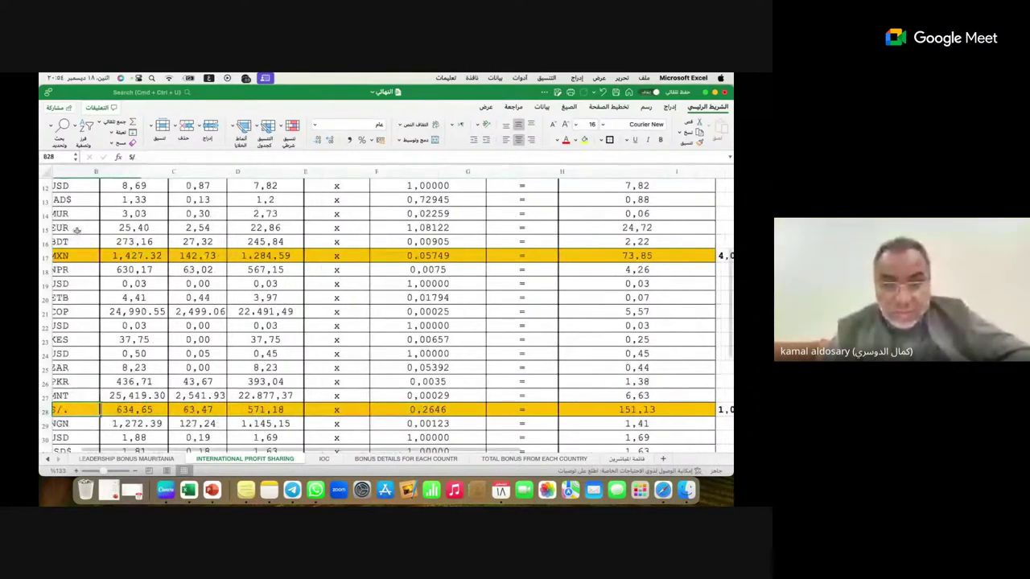
key(Left)
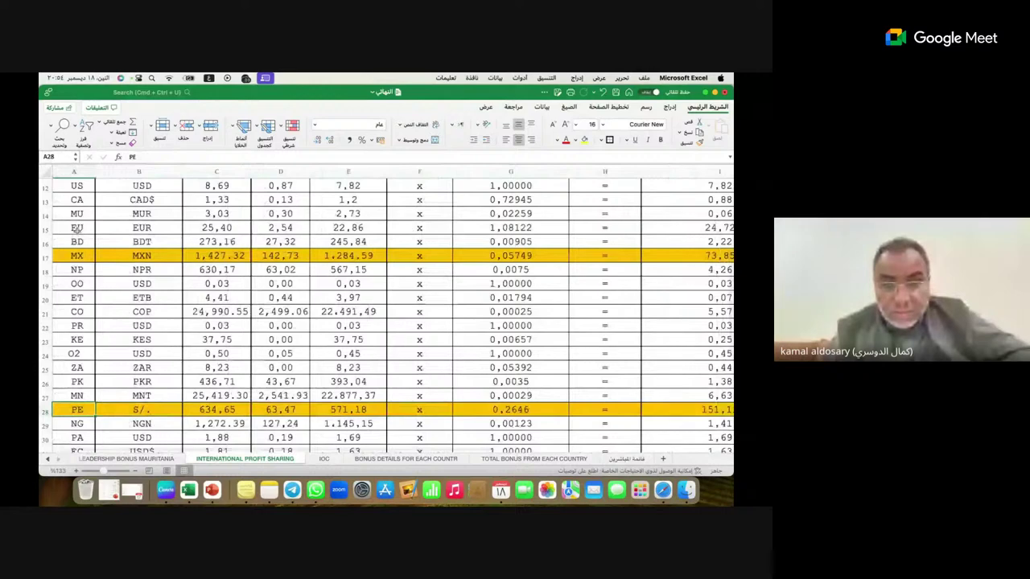
Point out the highlighted Bolivia row at its country code BO in A33
key(Down)
key(Down)
key(Down)
key(Down)
key(Down)
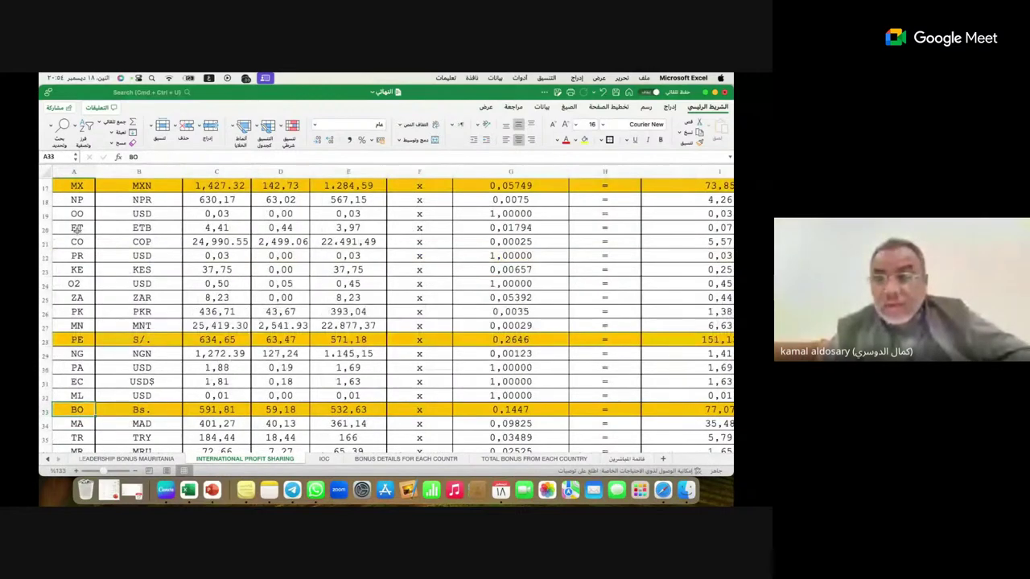
key(Up)
key(Down)
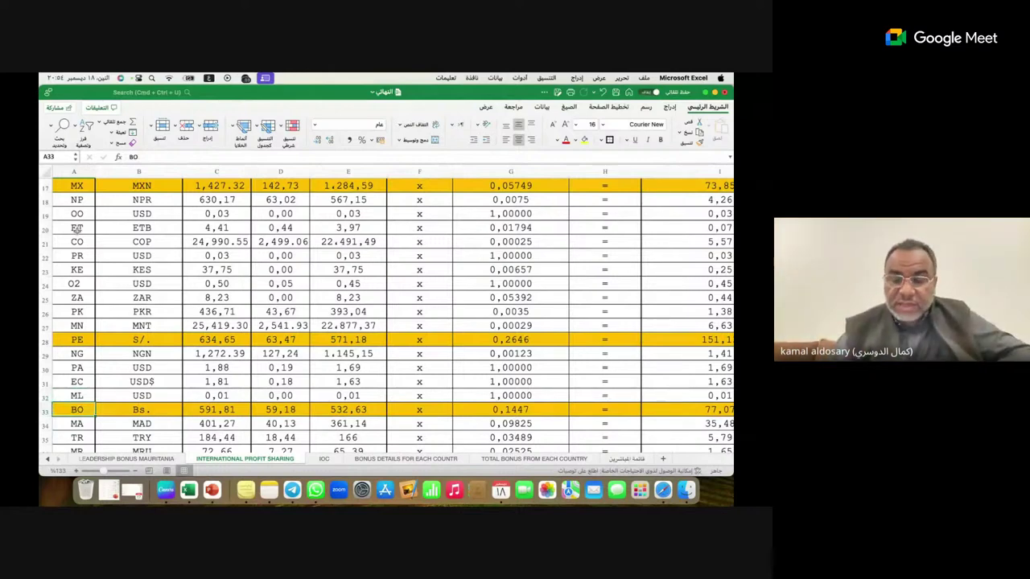
Go through the country codes below Bolivia in column A, from MA in row 34 to O1 in row 38
key(Down)
key(Down)
key(Down)
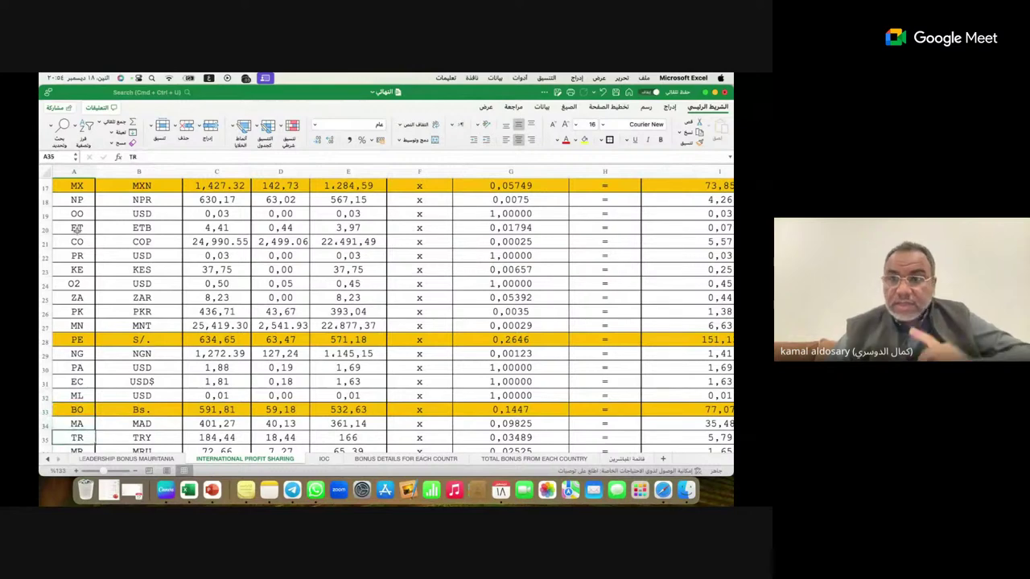
key(Down)
key(Down)
key(Down)
key(Down)
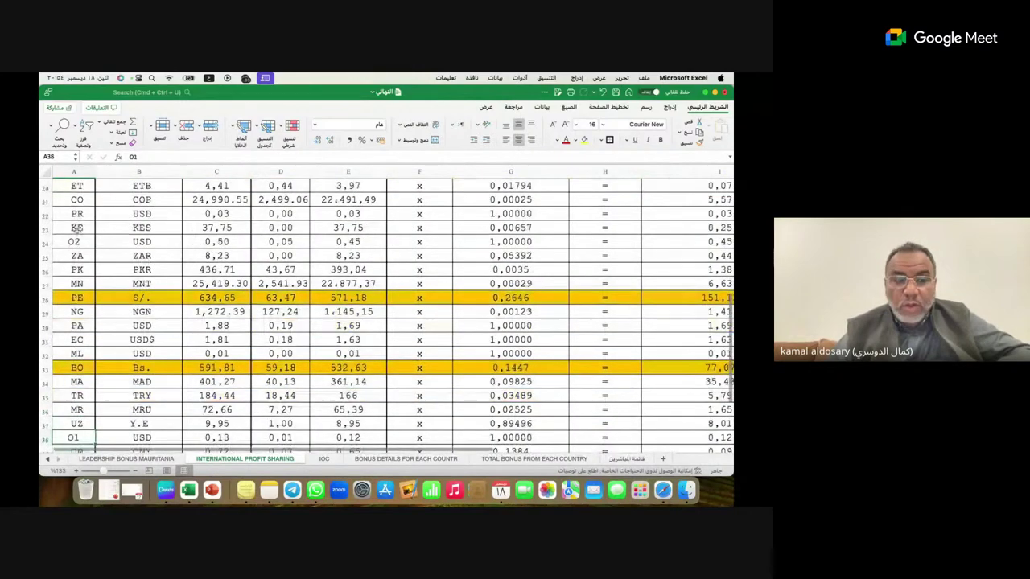
Return to the highlighted Bolivia row and trace it across its amounts to the rank in column J
key(Up)
key(Up)
key(Up)
key(Up)
key(Up)
key(Up)
key(Right)
key(Right)
key(Right)
key(Right)
key(Right)
key(Right)
key(Right)
key(Right)
key(Right)
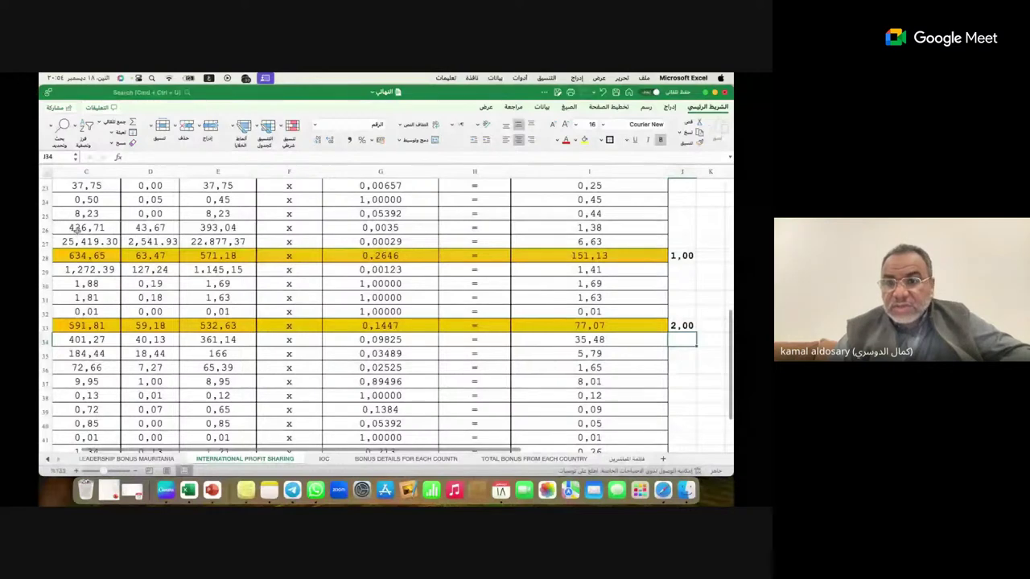
Follow column J down past the last country row and point out the total profit sharing in USD in F43
key(Down)
key(Down)
key(Down)
key(Down)
key(Down)
key(Down)
key(Down)
key(Down)
key(Down)
key(Down)
key(Down)
key(Down)
key(Down)
key(Down)
key(Down)
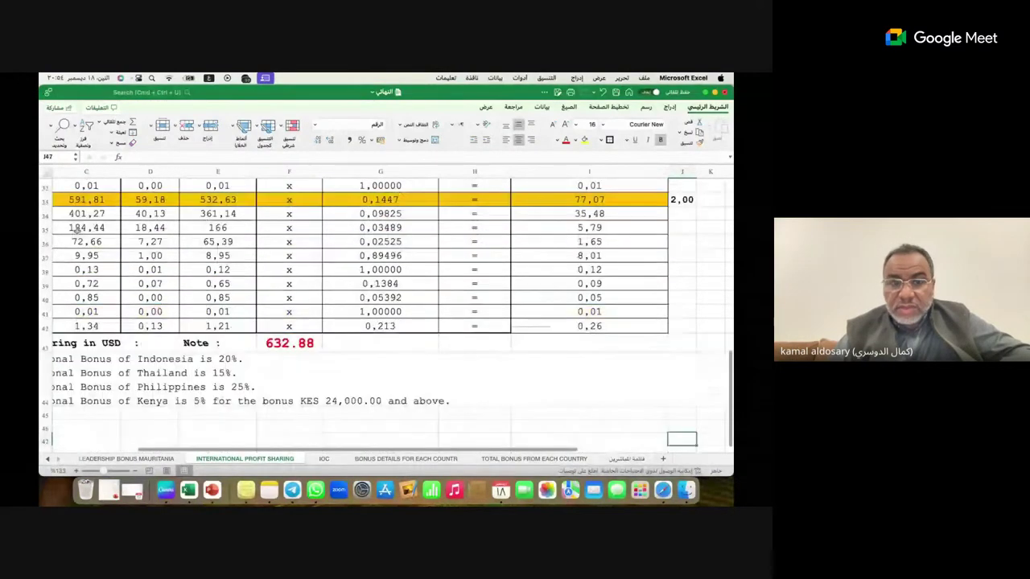
key(Down)
key(Down)
key(Down)
key(Down)
key(Down)
key(Down)
key(Down)
key(Down)
key(Down)
key(Down)
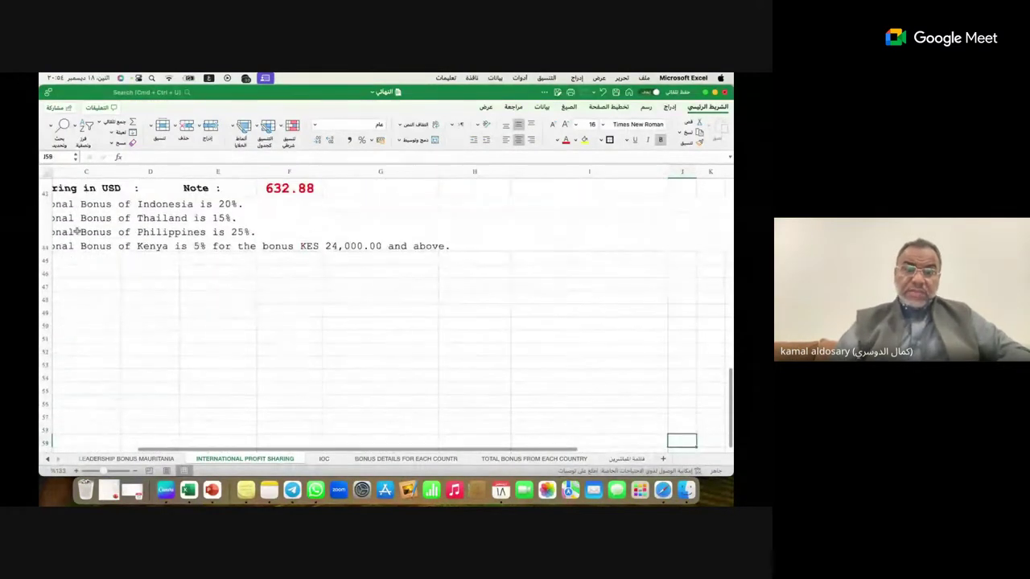
click(272, 193)
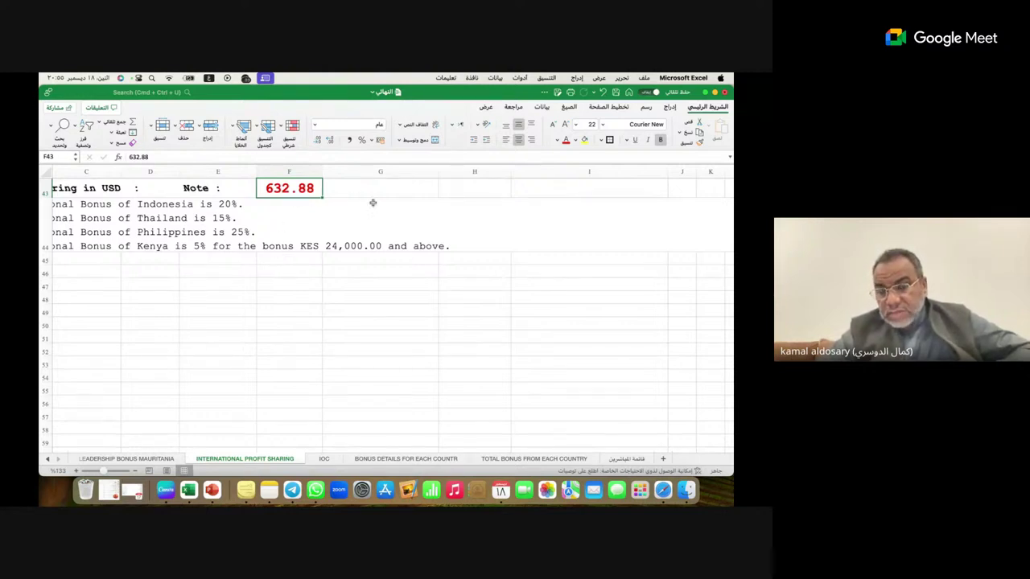
Go from the empty area below the notes back up column D to the International Profit Sharing title in row 1
click(329, 324)
click(137, 338)
key(Up)
key(Up)
key(Up)
key(Up)
key(Up)
key(Up)
key(Up)
key(Up)
key(Up)
key(Up)
key(Up)
key(Up)
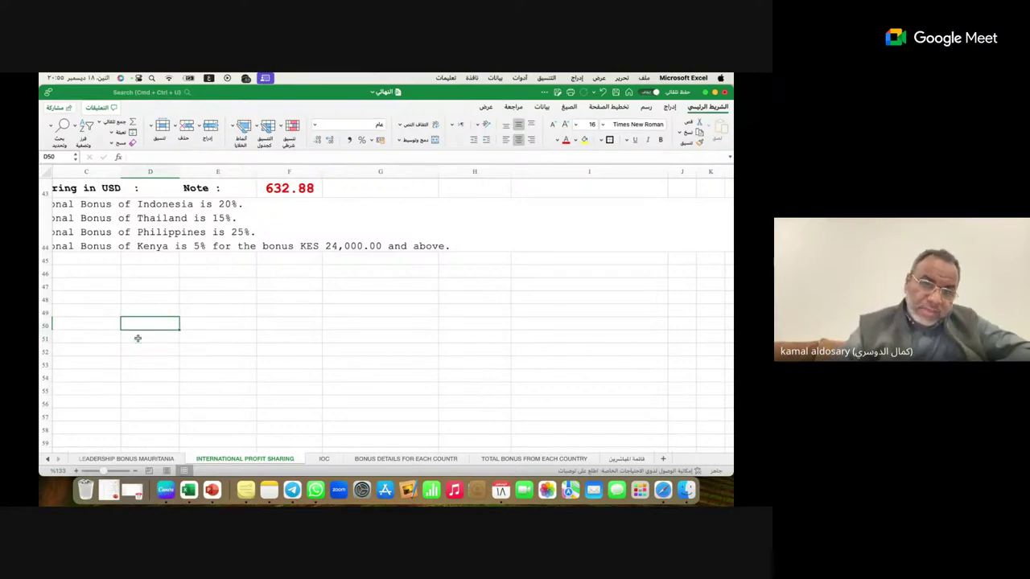
key(Up)
key(Up)
key(Up)
key(Up)
key(Up)
key(Up)
key(Up)
key(Up)
key(Up)
key(Up)
key(Up)
key(Up)
key(Up)
key(Up)
key(Up)
key(Up)
key(Up)
key(Up)
key(Up)
key(Up)
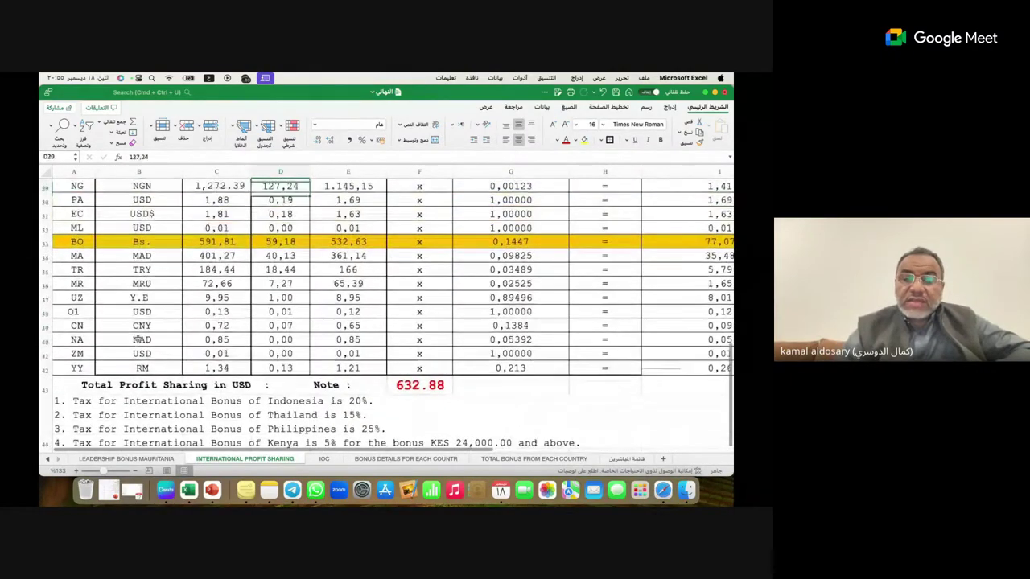
key(Up)
key(Up)
key(Up)
key(Up)
key(Up)
key(Up)
key(Up)
key(Up)
key(Up)
key(Up)
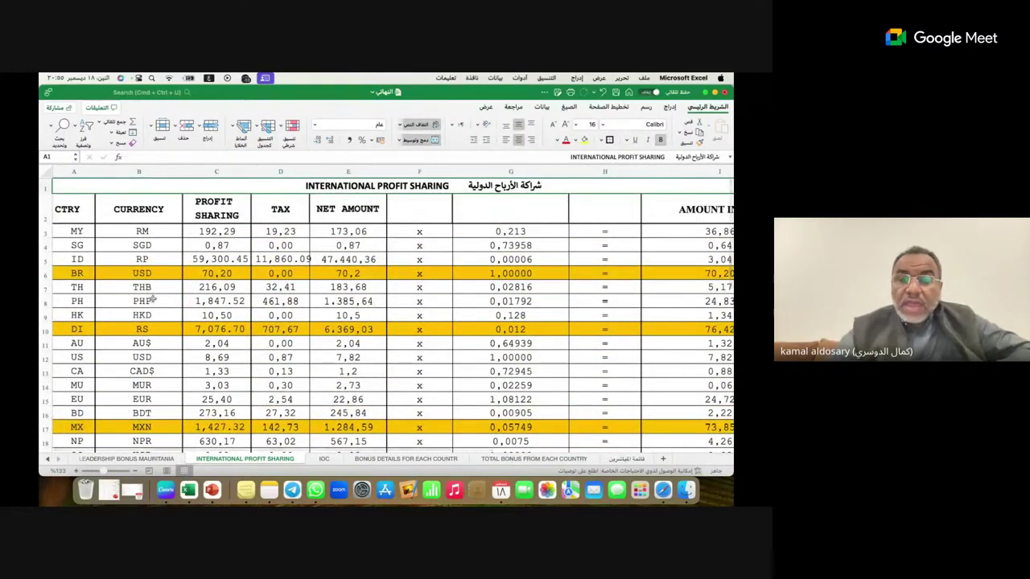
Stop sharing the screen in the video meeting
click(264, 78)
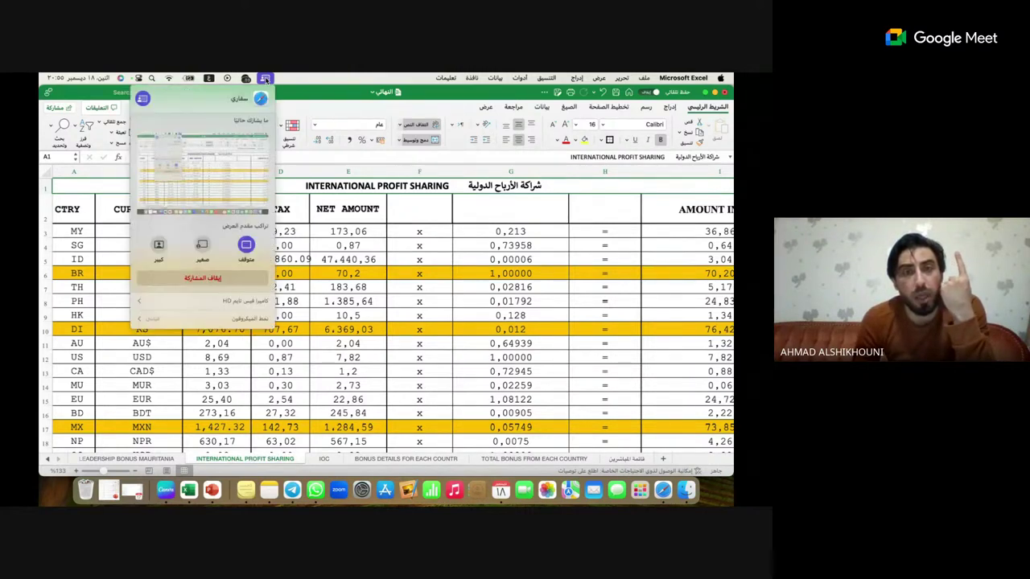
click(213, 278)
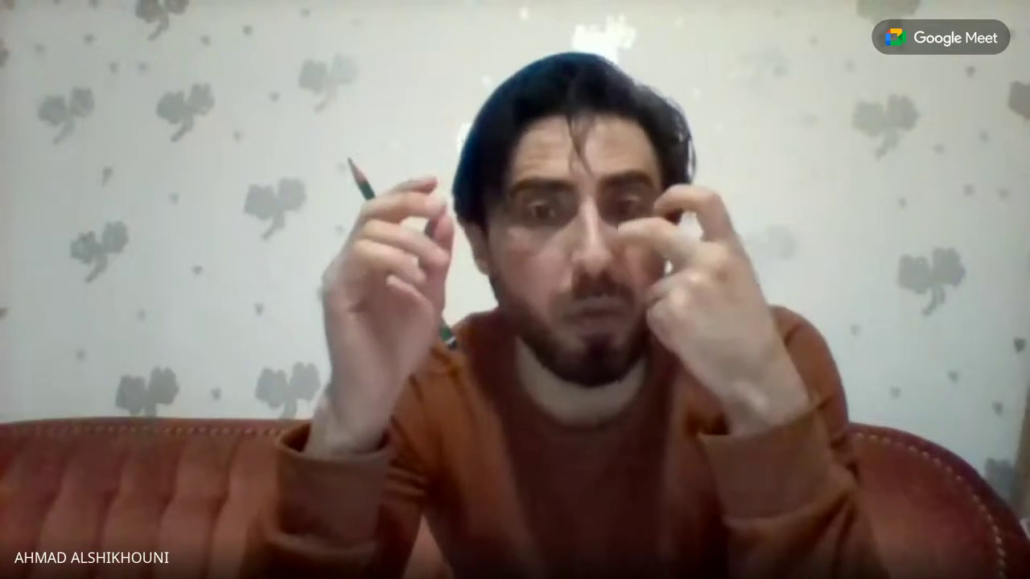